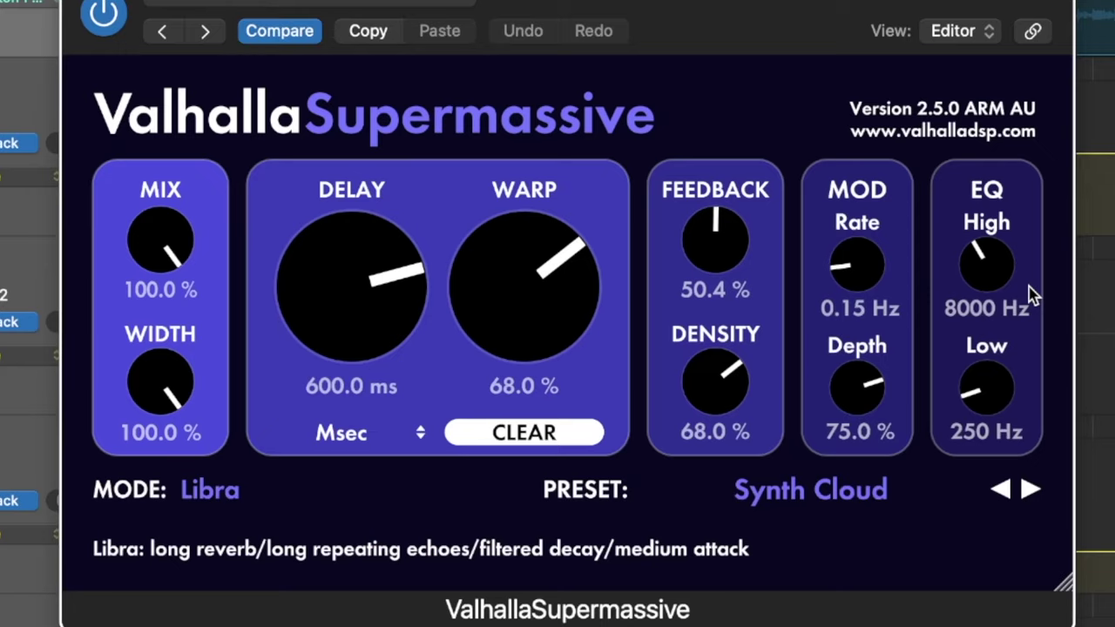
Step: Lower the reverb's Mix to 0% and adjust the EQ Low control
{"action": "left_click_drag", "start_coordinate": [204, 304], "coordinate": [107, 580]}
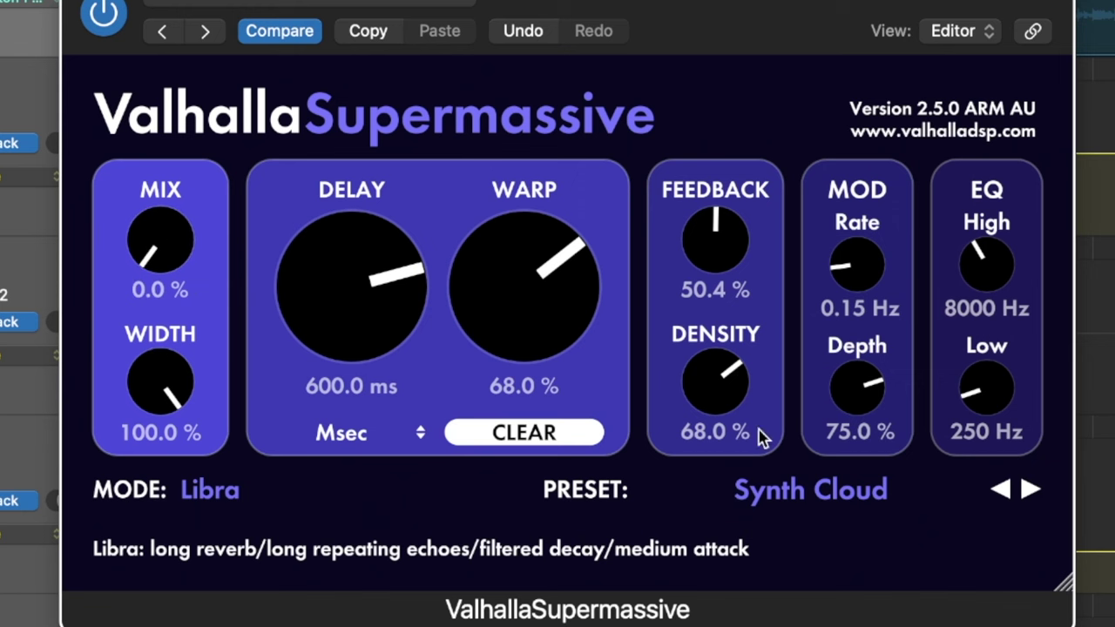
{"action": "left_click_drag", "start_coordinate": [982, 397], "coordinate": [978, 370]}
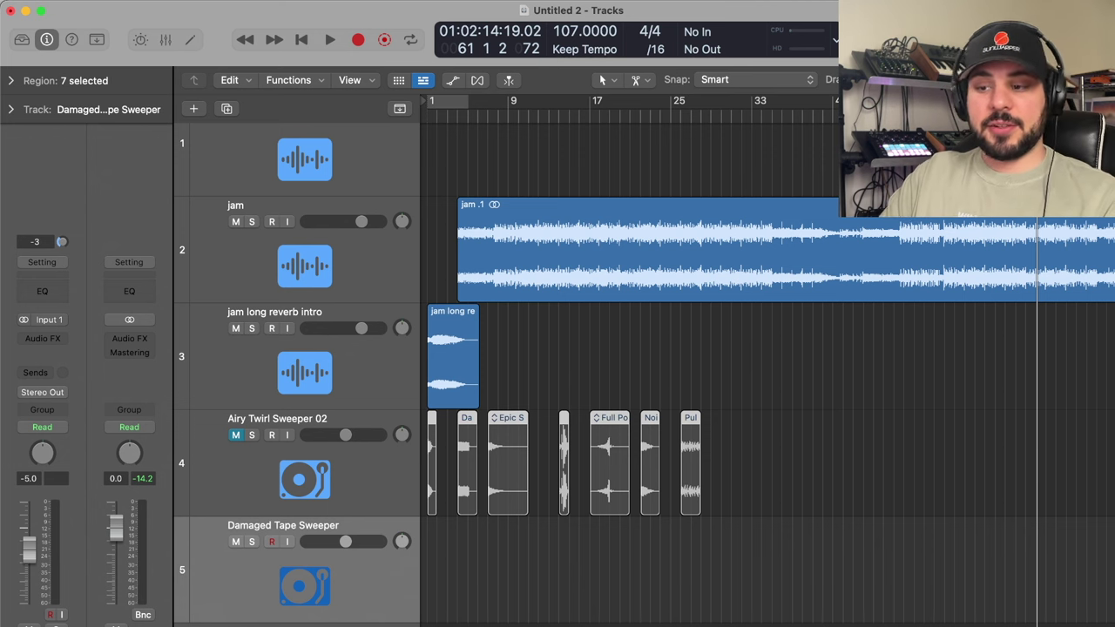
Step: Unmute and solo the Airy Twirl Sweeper 02 track and play its effects from bar 1
{"action": "key", "text": "super+Right"}
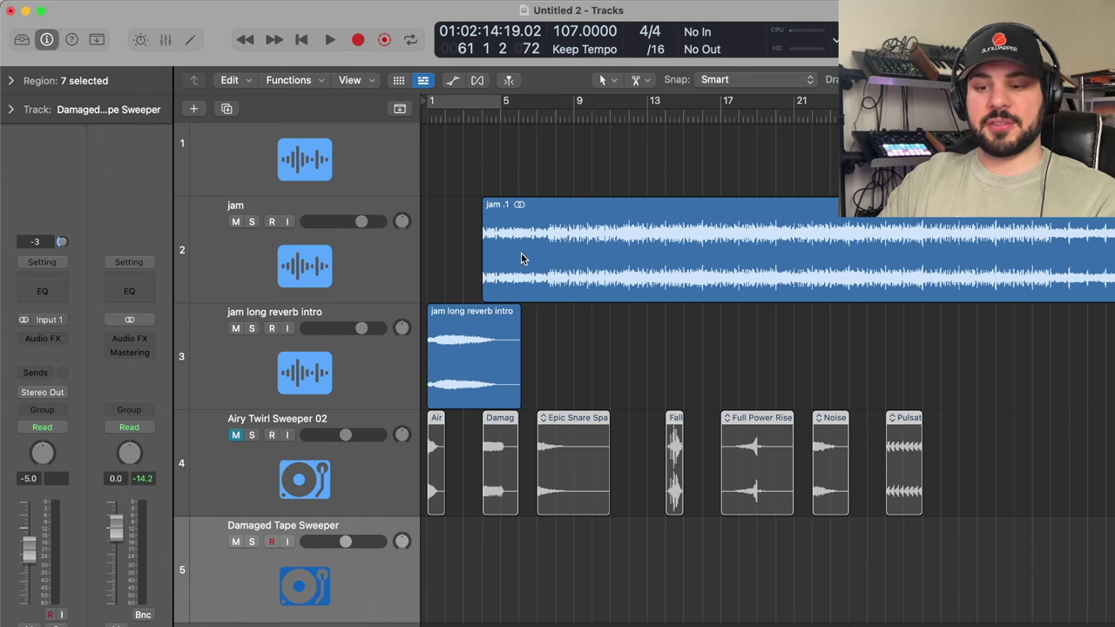
{"action": "key", "text": "super+Right"}
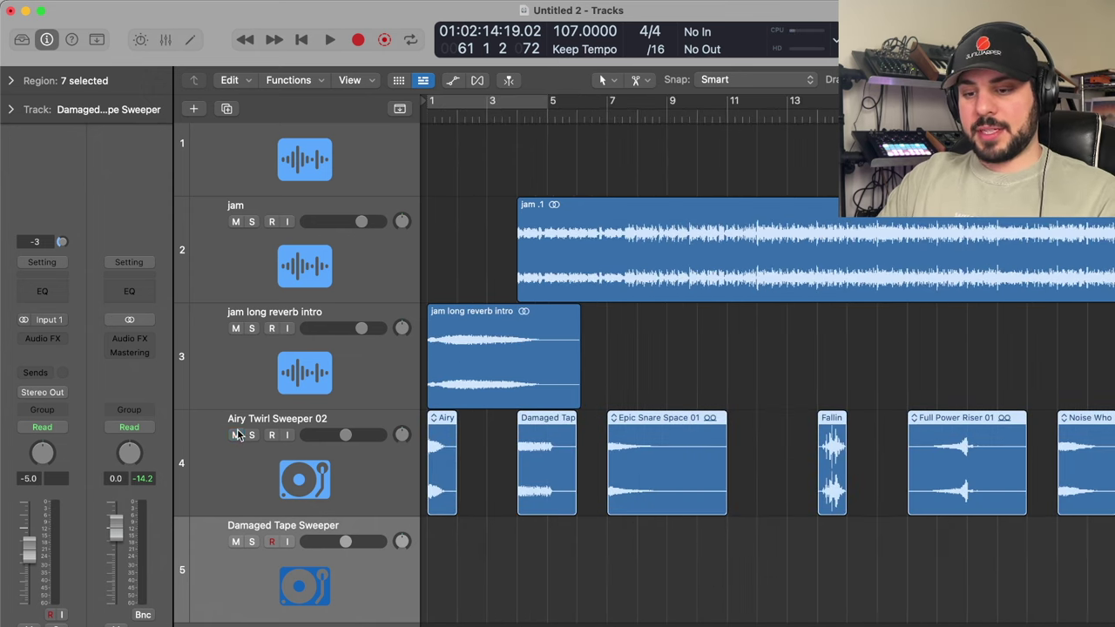
{"action": "scroll", "coordinate": [453, 450], "scroll_direction": "down", "scroll_amount": 2}
{"action": "scroll", "coordinate": [453, 450], "scroll_direction": "right", "scroll_amount": 6}
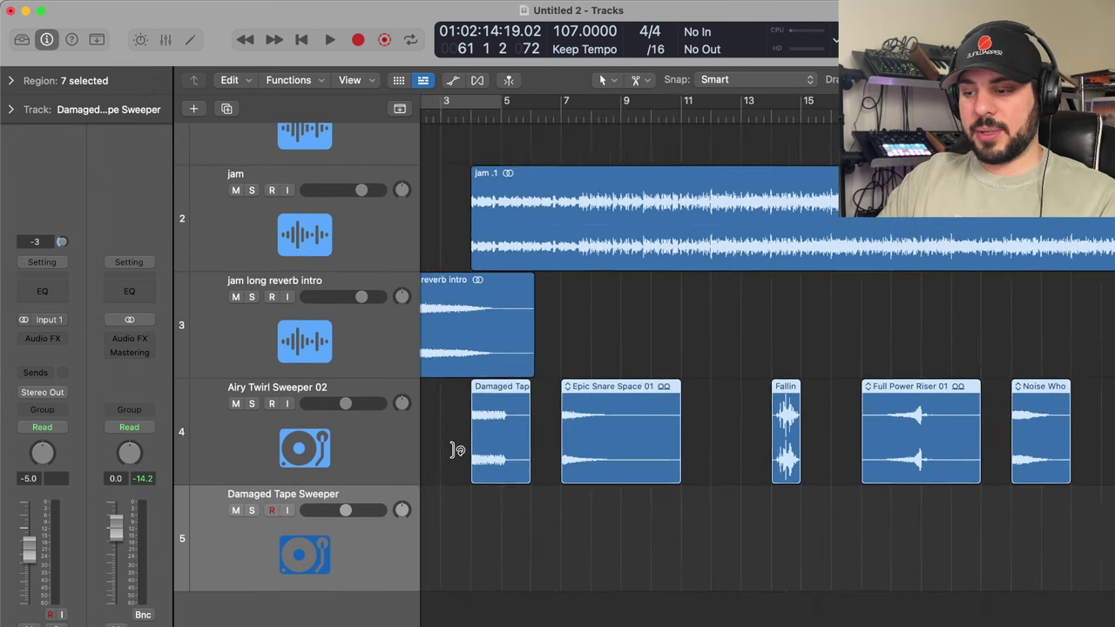
{"action": "scroll", "coordinate": [575, 192], "scroll_direction": "left", "scroll_amount": 6}
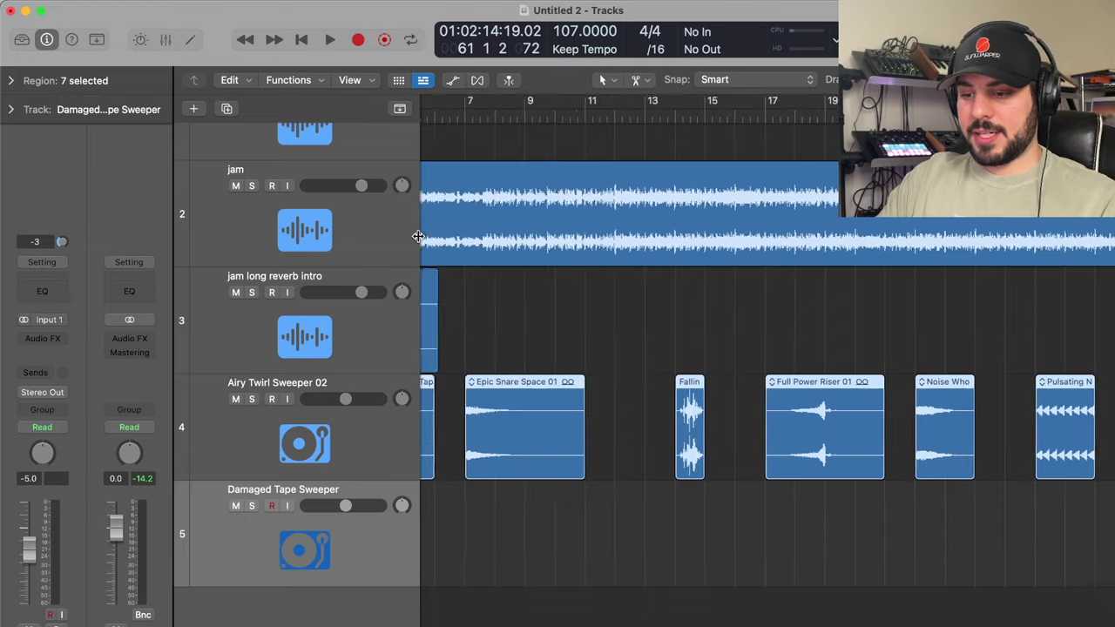
{"action": "left_click", "coordinate": [252, 400]}
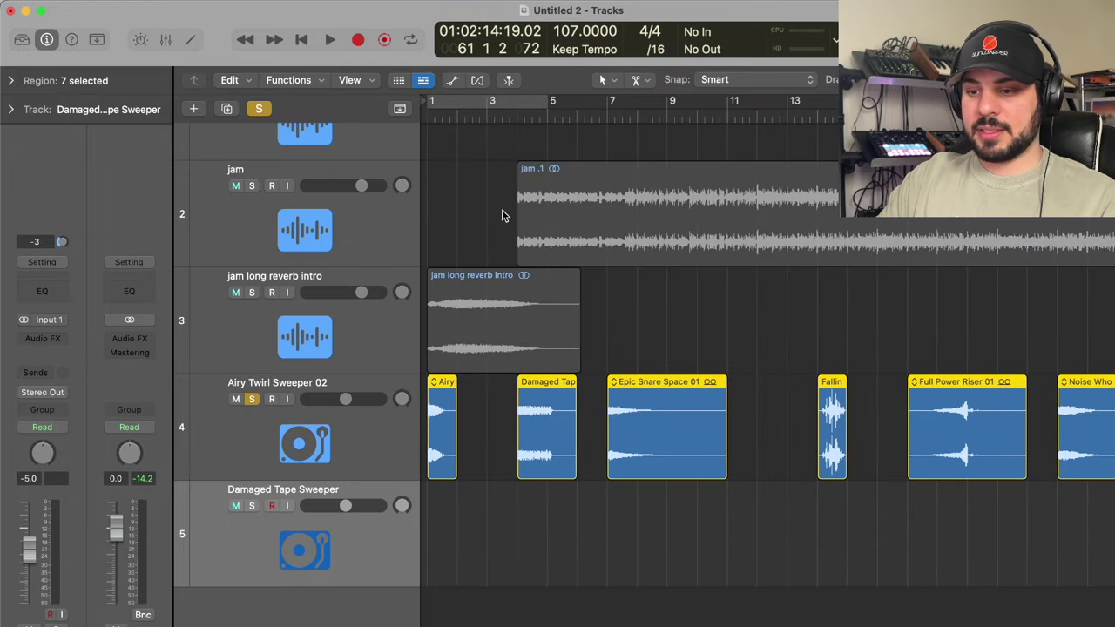
{"action": "left_click", "coordinate": [446, 116]}
{"action": "key", "text": "space"}
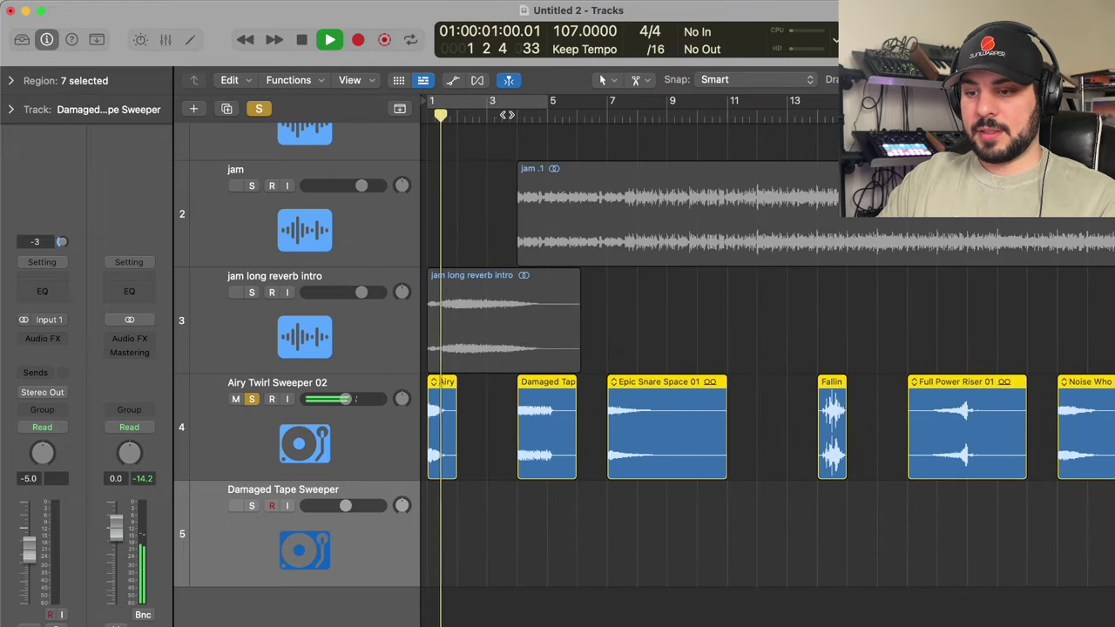
Step: Audition the Epic Snare Space 01, Falling Crackle and Full Power Riser 01 regions on the soloed track, and stop playback
{"action": "left_click", "coordinate": [624, 113]}
{"action": "scroll", "coordinate": [679, 191], "scroll_direction": "right", "scroll_amount": 3}
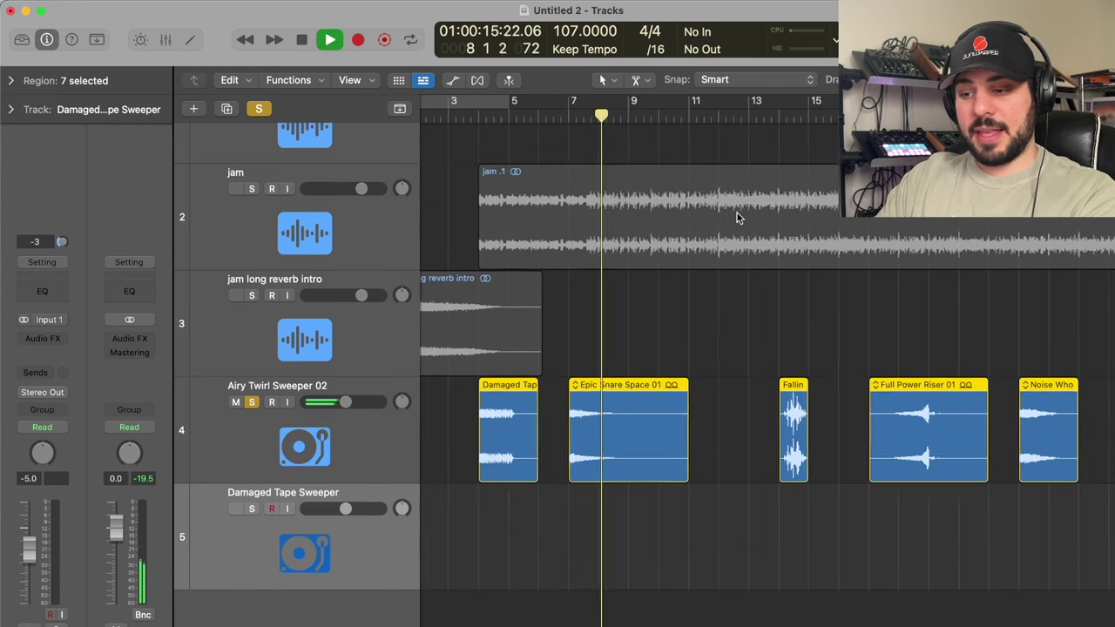
{"action": "scroll", "coordinate": [737, 213], "scroll_direction": "up", "scroll_amount": 2}
{"action": "left_click", "coordinate": [747, 115]}
{"action": "left_click", "coordinate": [867, 113]}
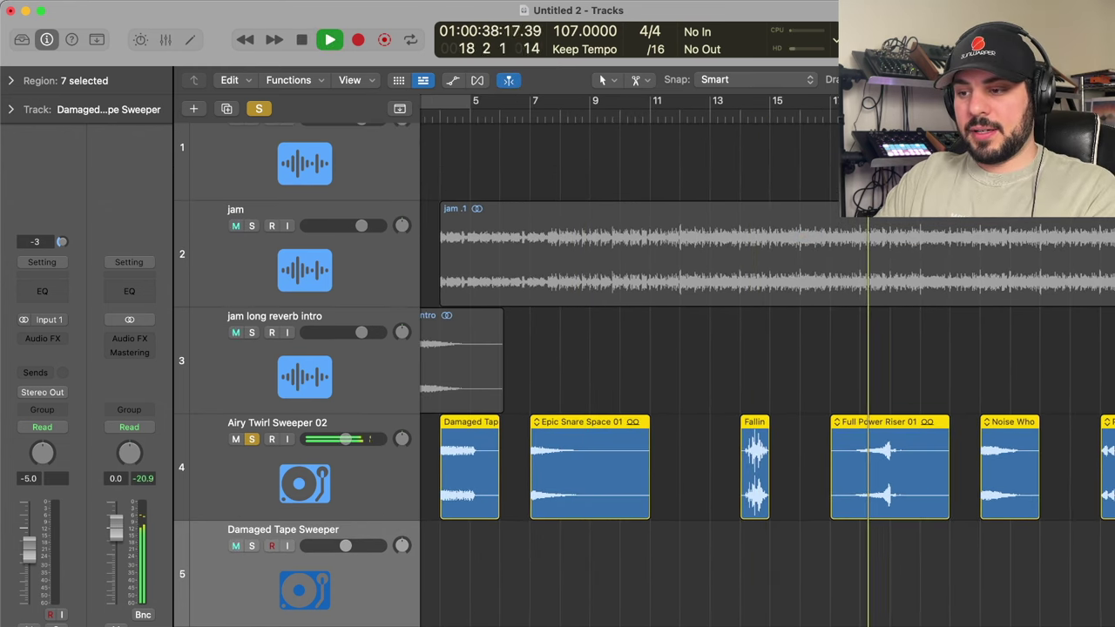
{"action": "key", "text": "space"}
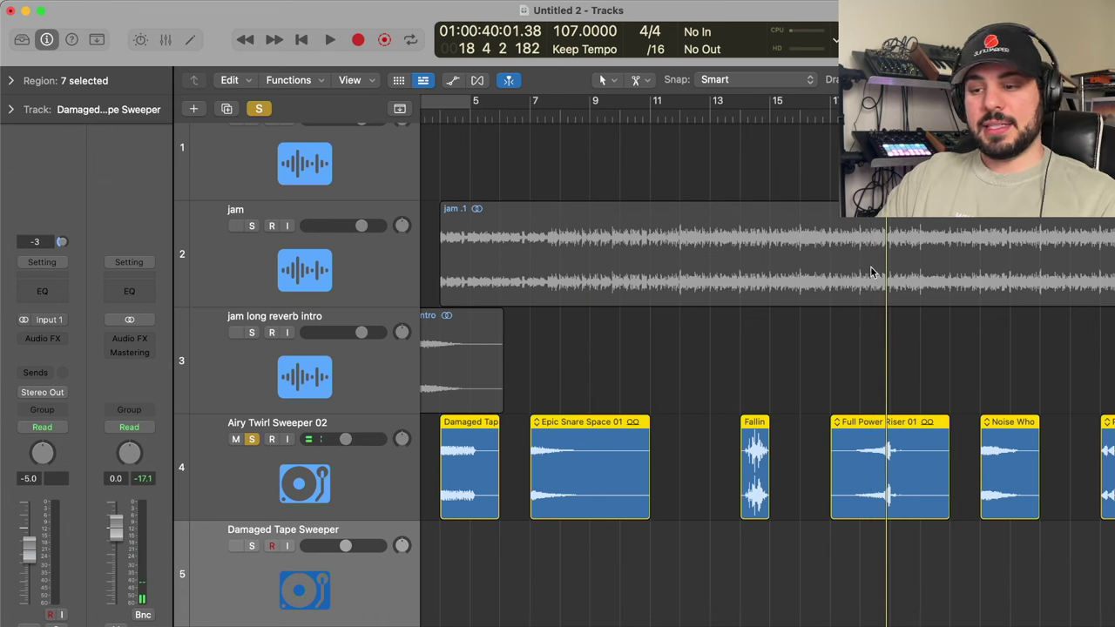
Step: Audition the pulsating noise region at bar 26 of the soloed track, replaying it from its beginning
{"action": "scroll", "coordinate": [871, 261], "scroll_direction": "right", "scroll_amount": 5}
{"action": "left_click", "coordinate": [984, 113]}
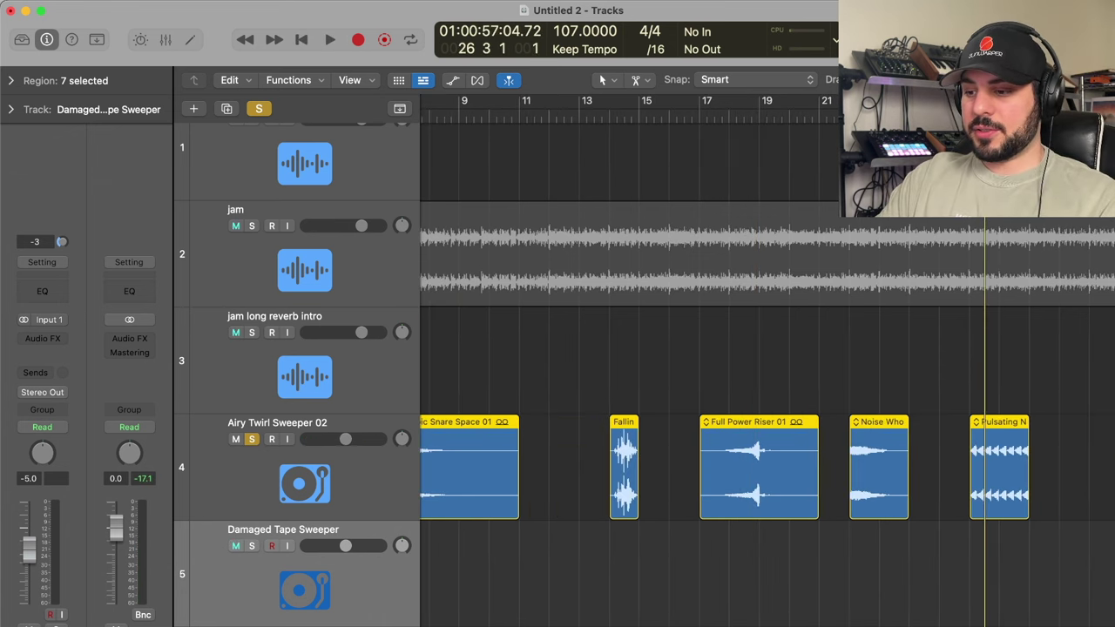
{"action": "key", "text": "space"}
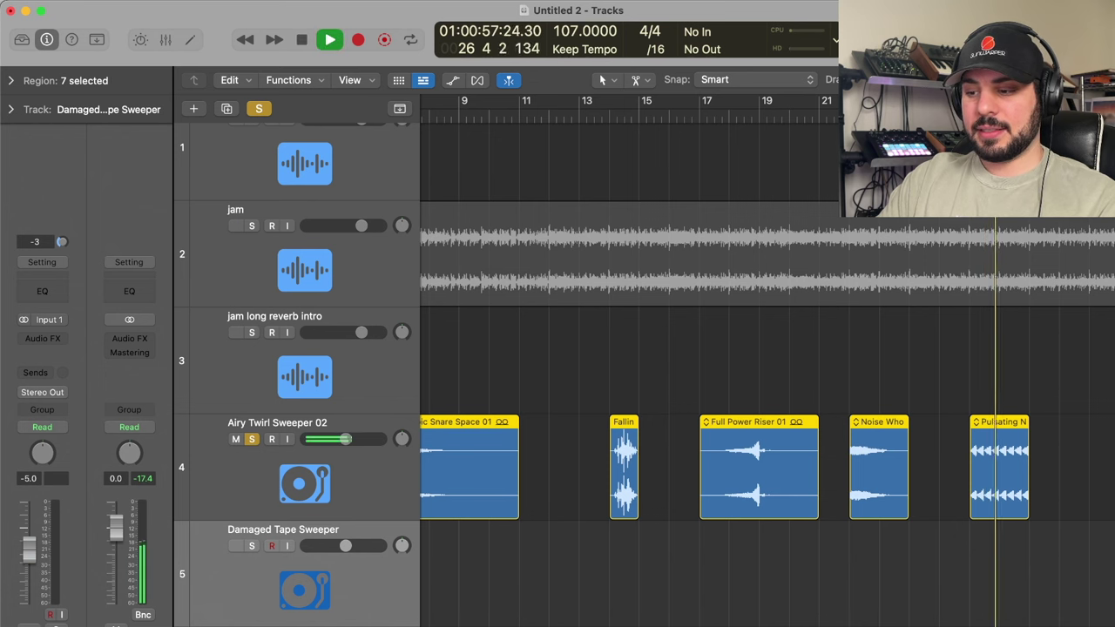
{"action": "key", "text": "space"}
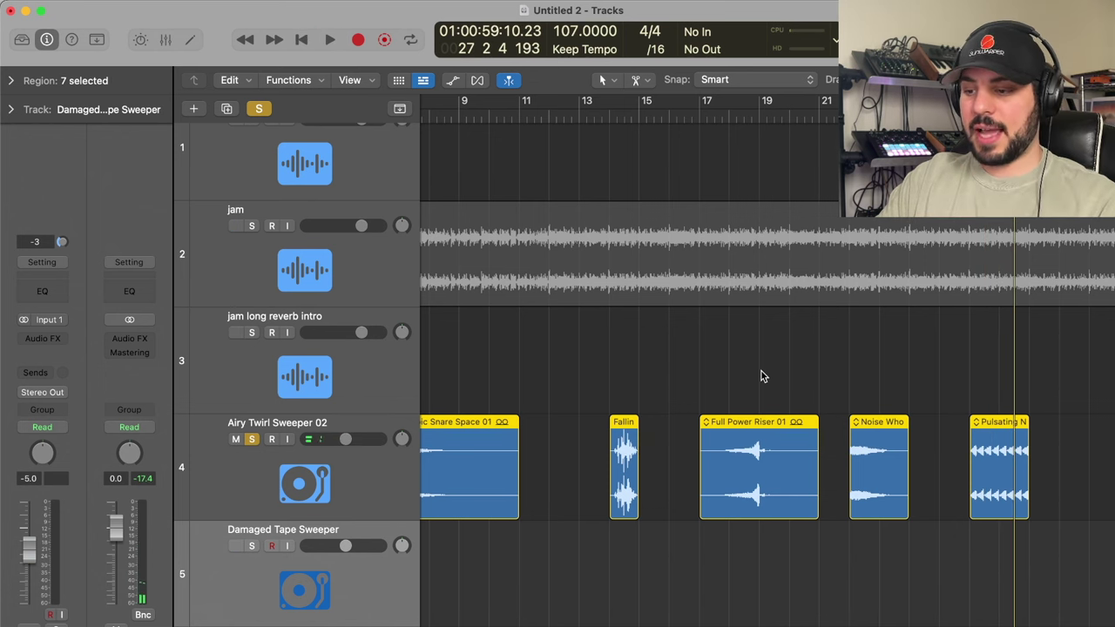
{"action": "left_click", "coordinate": [971, 113]}
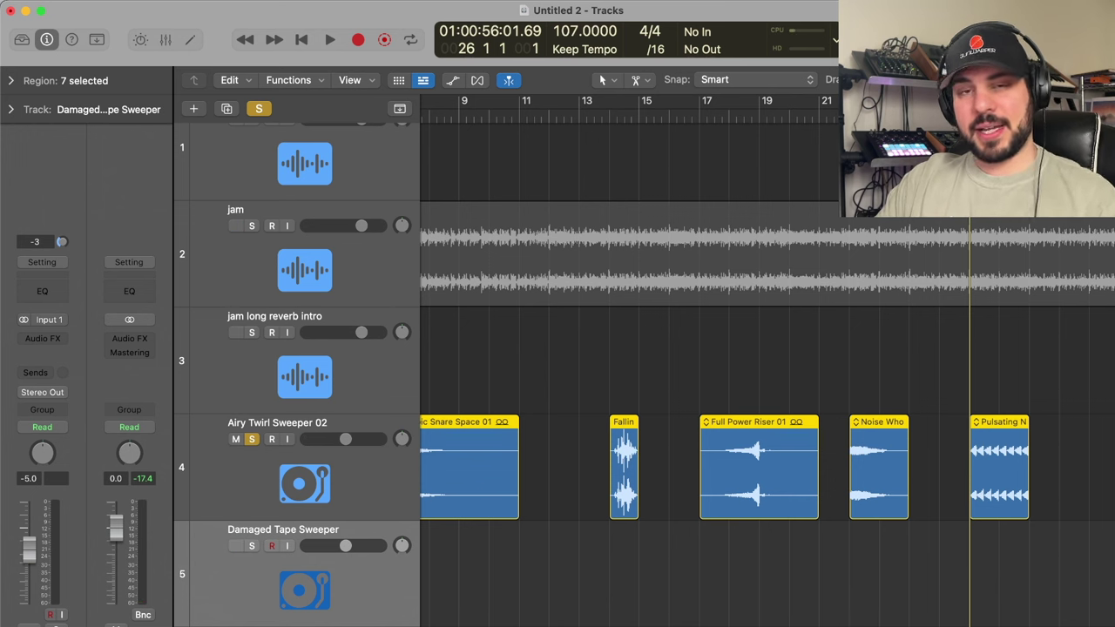
{"action": "key", "text": "space"}
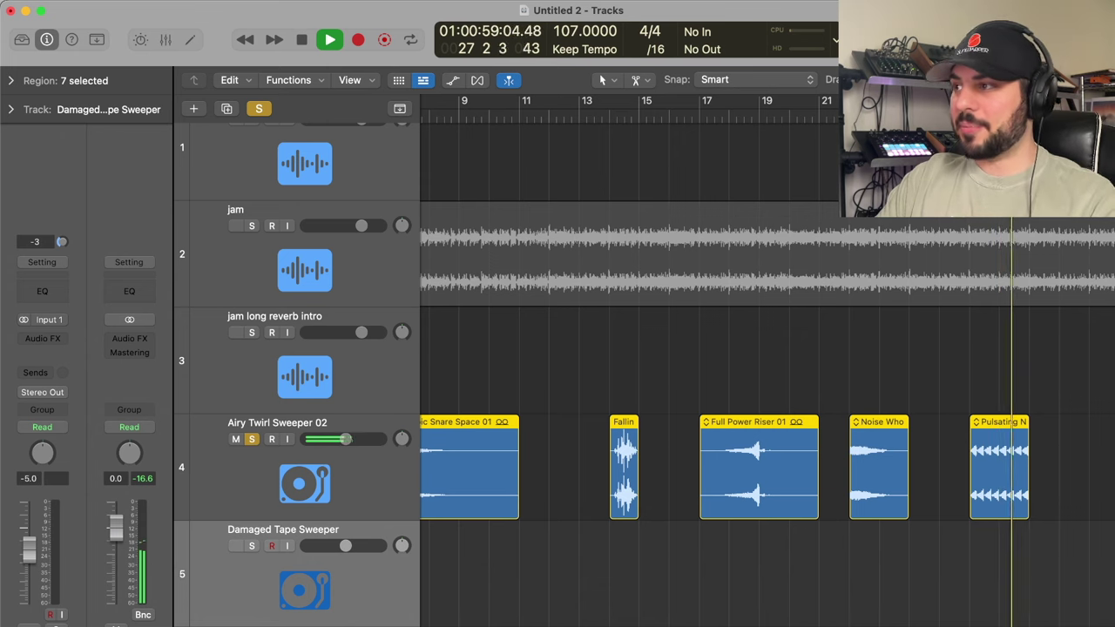
{"action": "key", "text": "space"}
Step: Turn off solo and mute the Airy Twirl Sweeper 02 track
{"action": "key", "text": "ctrl+s"}
{"action": "key", "text": "super+Left"}
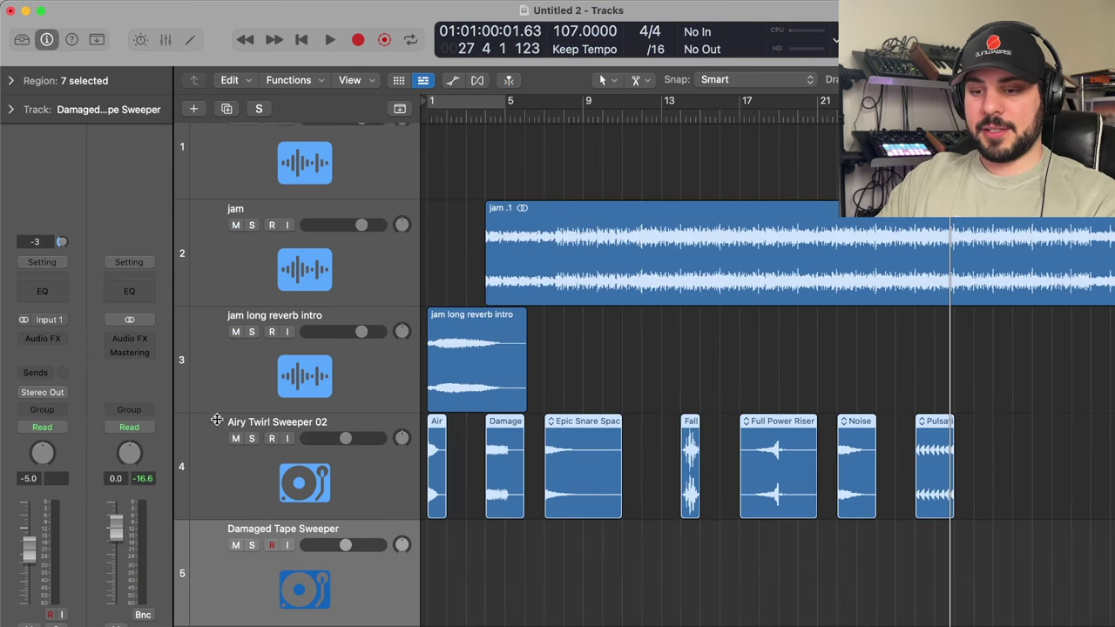
{"action": "left_click", "coordinate": [236, 438]}
Step: Play the jam with its long reverb intro from bar 1, jump ahead to about bars 5 and 10, and stop
{"action": "key", "text": "space"}
{"action": "left_click_drag", "start_coordinate": [513, 113], "coordinate": [419, 116]}
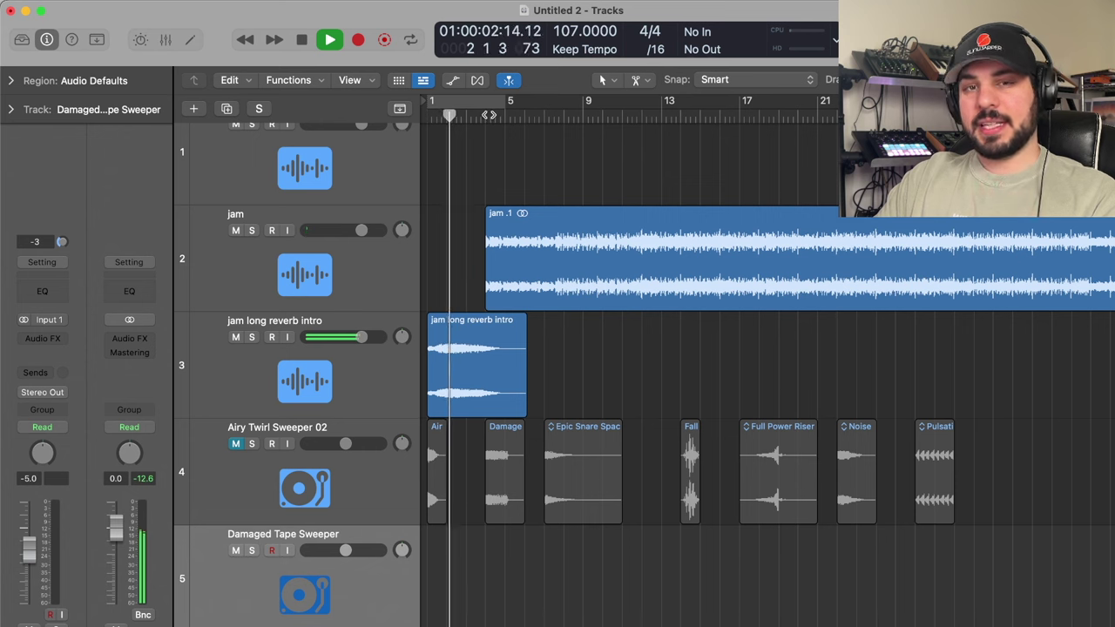
{"action": "left_click", "coordinate": [506, 115]}
{"action": "left_click", "coordinate": [614, 114]}
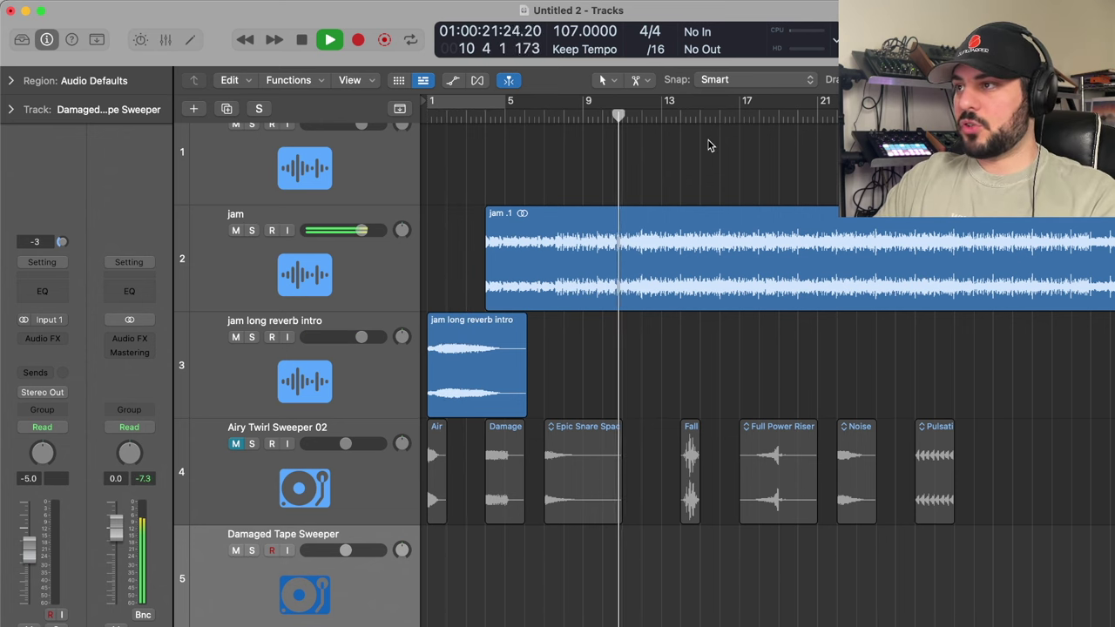
{"action": "key", "text": "space"}
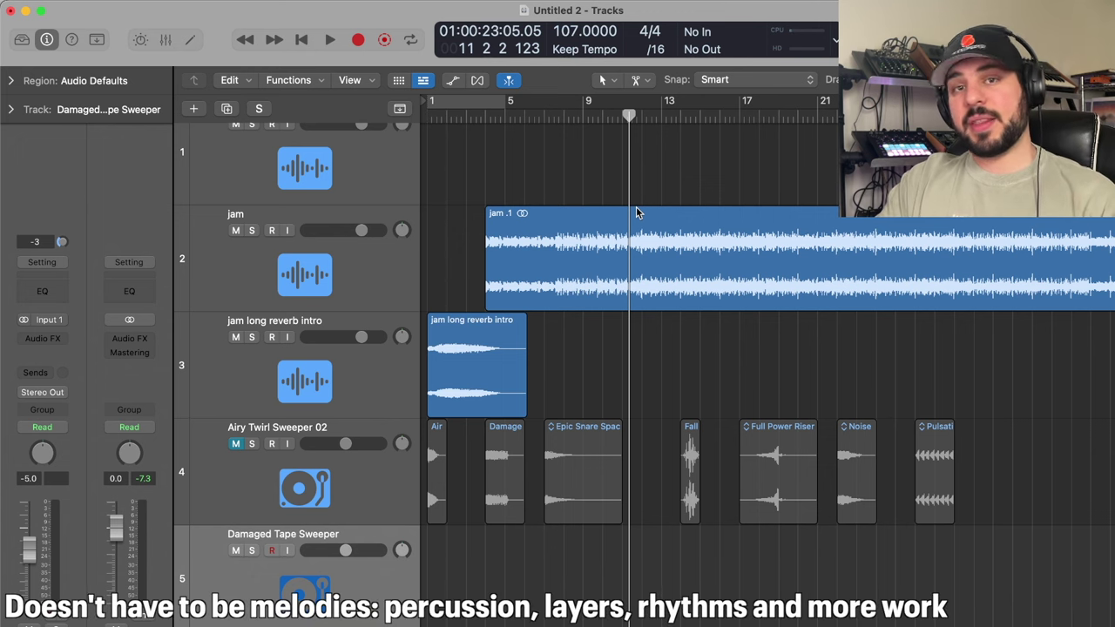
{"action": "left_click", "coordinate": [561, 122]}
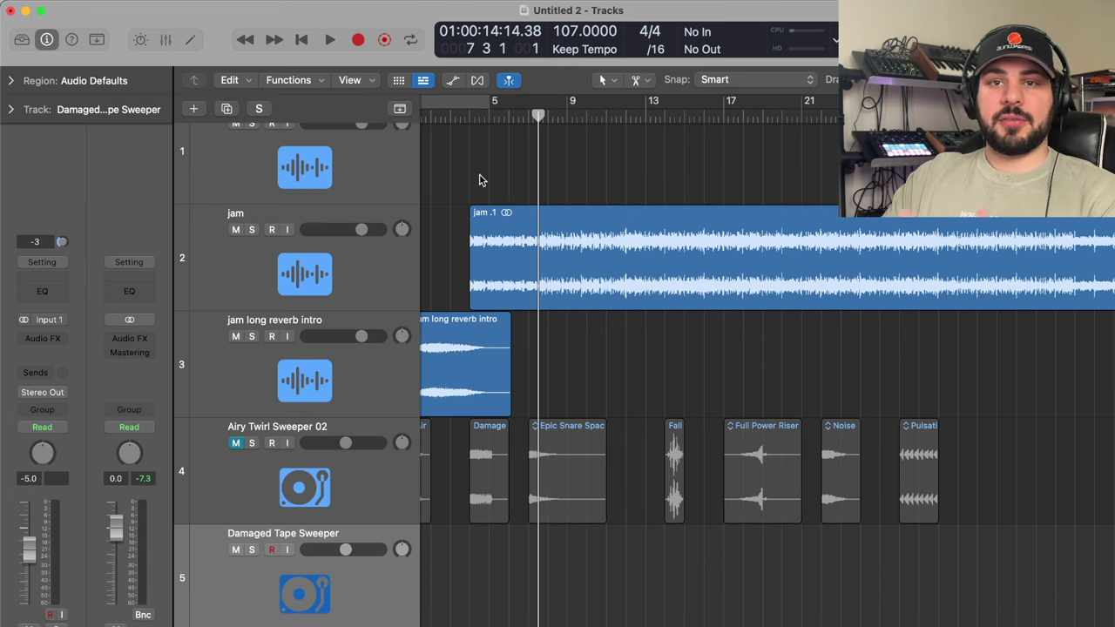
{"action": "scroll", "coordinate": [587, 464], "scroll_direction": "left", "scroll_amount": 2}
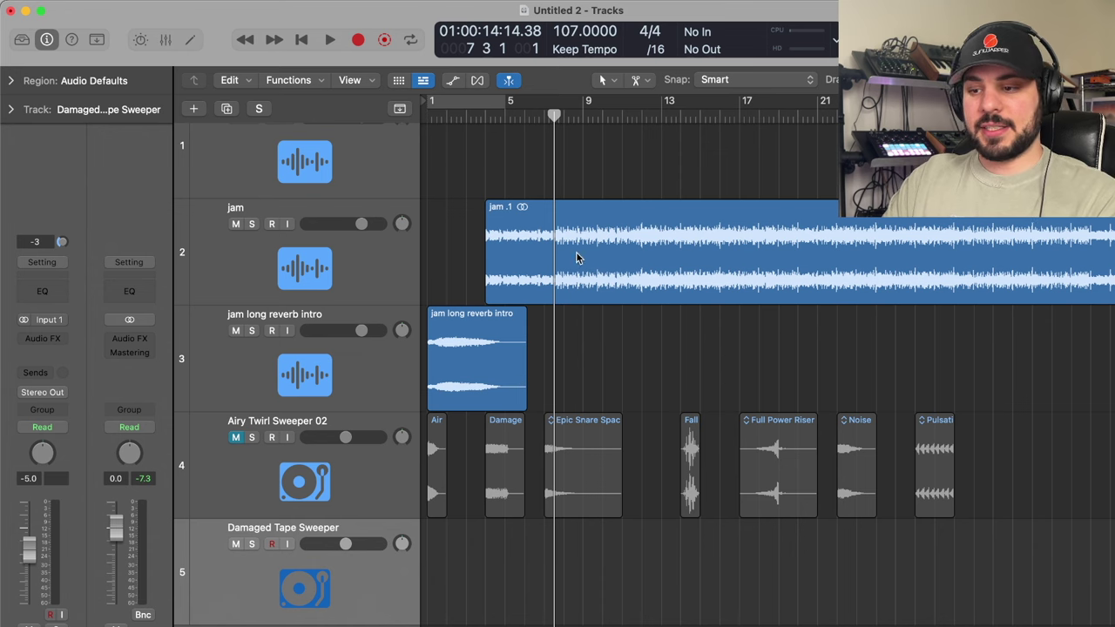
Step: Add the Arturia Filter MS-20 audio effect to the jam track
{"action": "left_click", "coordinate": [207, 288]}
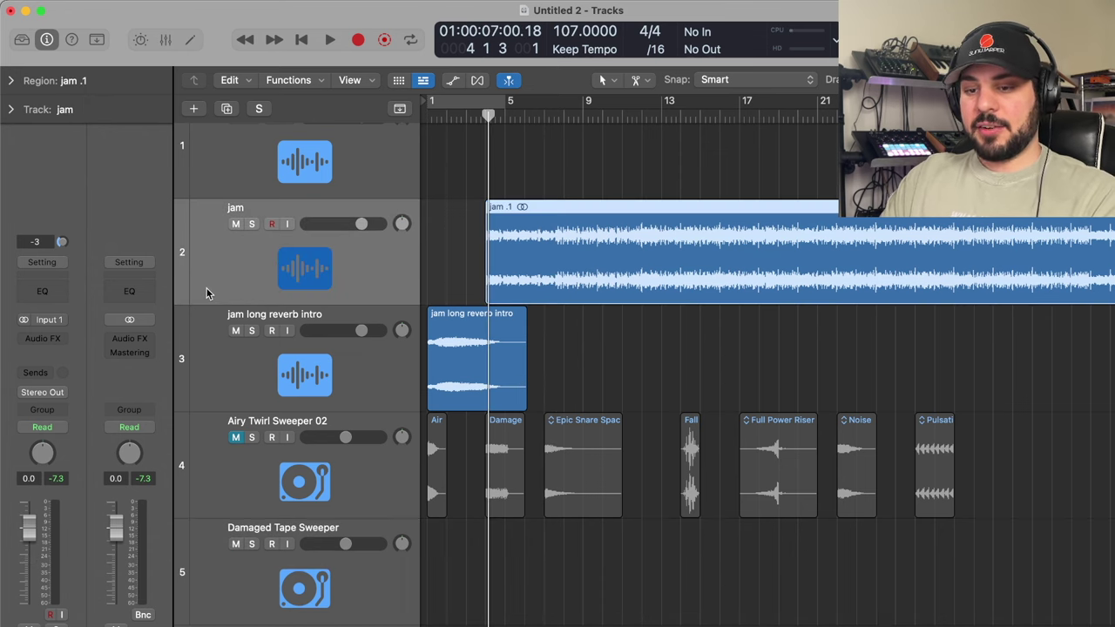
{"action": "left_click", "coordinate": [37, 339]}
{"action": "mouse_move", "coordinate": [52, 594]}
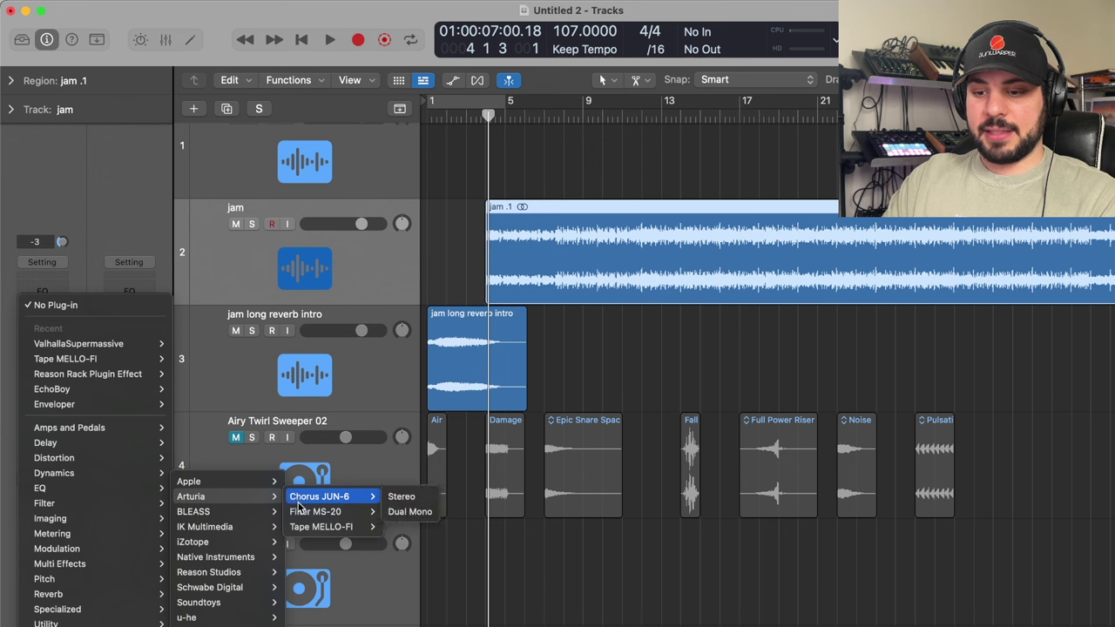
{"action": "left_click", "coordinate": [396, 512]}
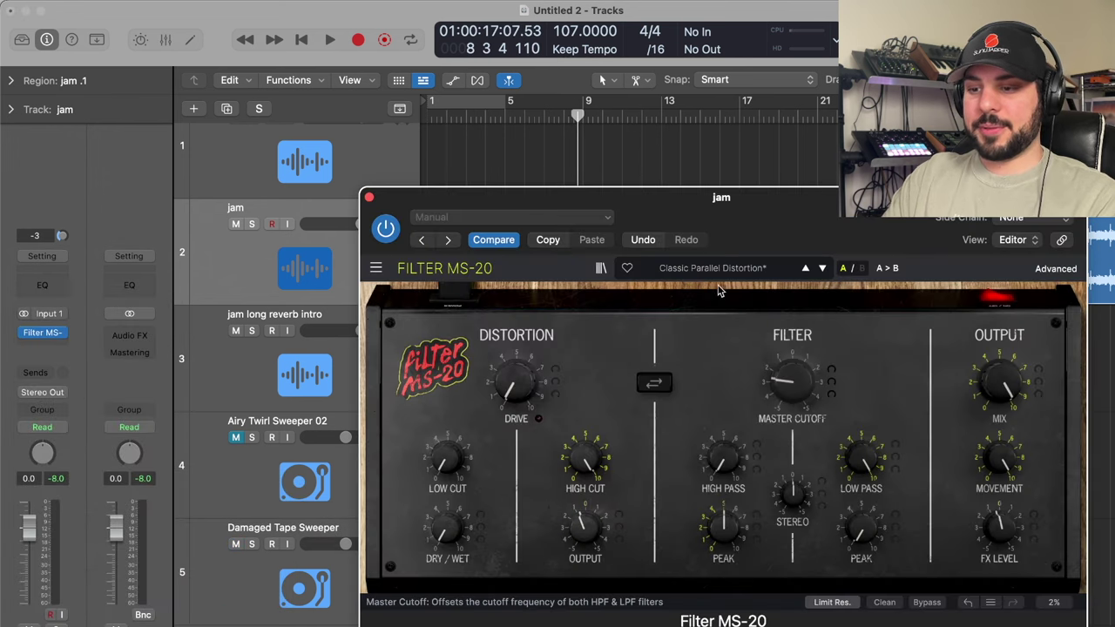
Step: Play the jam from about bar 5 through the lowered Master Cutoff, reset that knob to its centre, and close the filter
{"action": "left_click", "coordinate": [507, 122]}
{"action": "key", "text": "space"}
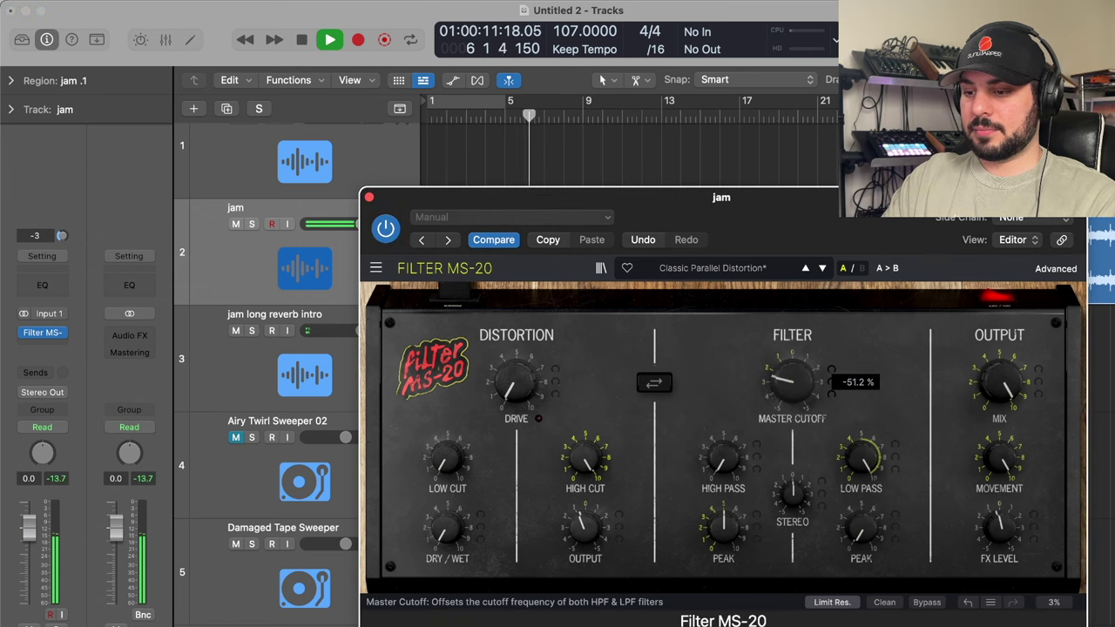
{"action": "mouse_move", "coordinate": [793, 395]}
{"action": "left_mouse_down"}
{"action": "mouse_move", "coordinate": [793, 370]}
{"action": "mouse_move", "coordinate": [792, 394]}
{"action": "left_mouse_up"}
{"action": "key", "text": "space"}
{"action": "double_click", "coordinate": [790, 390]}
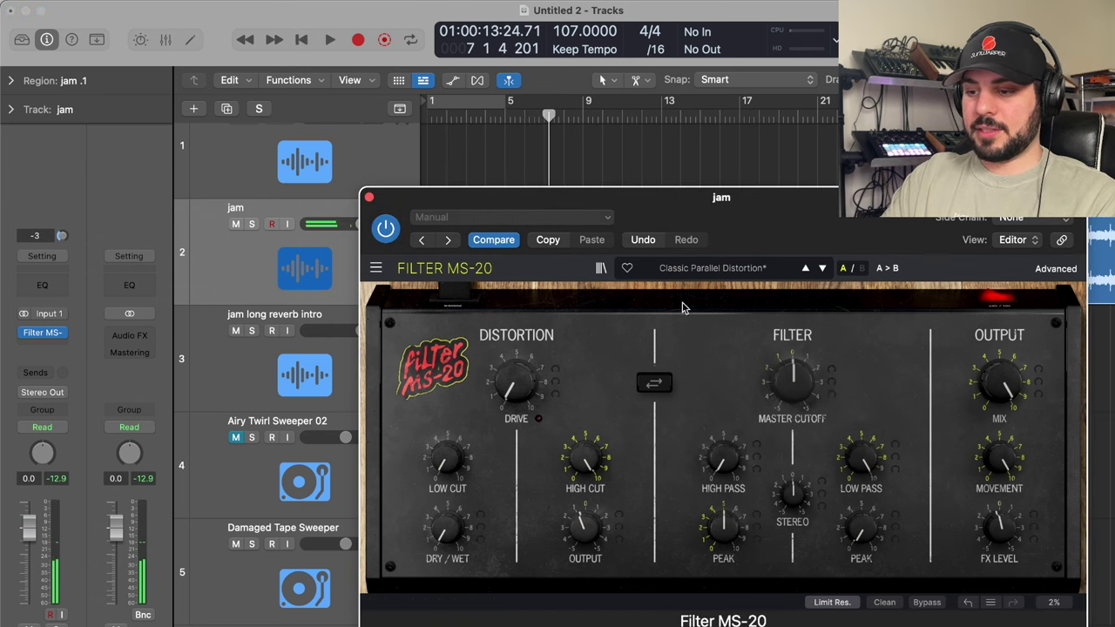
{"action": "left_click", "coordinate": [369, 197]}
Step: Show track automation and set the jam track's automation parameter to the Filter MS-20's LPF Cutoff Frequency
{"action": "key", "text": "a"}
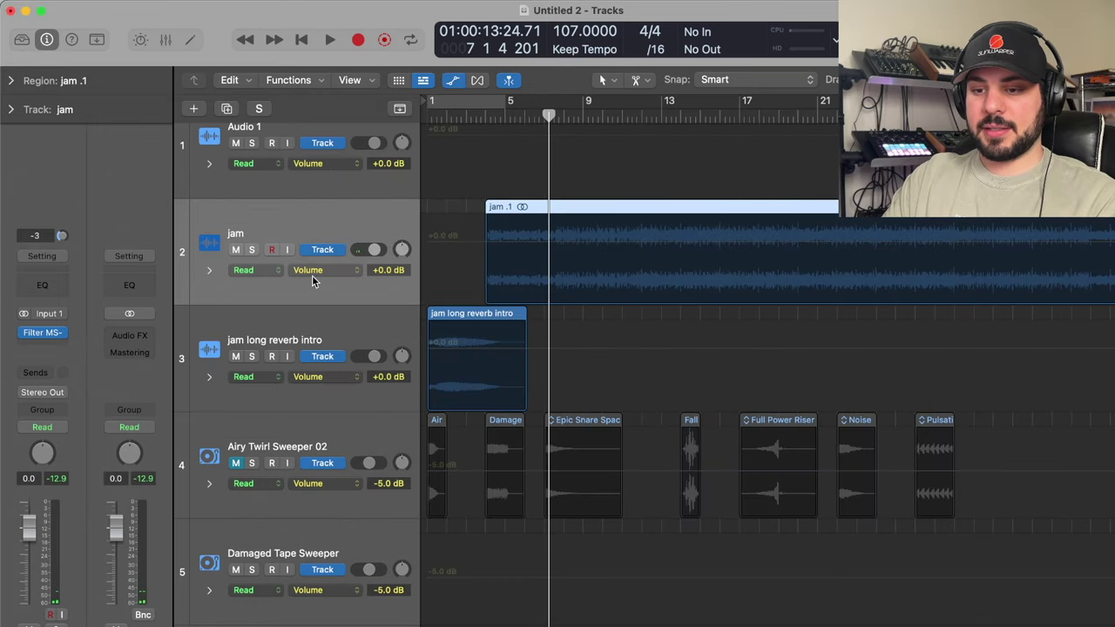
{"action": "left_click", "coordinate": [318, 272]}
{"action": "mouse_move", "coordinate": [375, 383]}
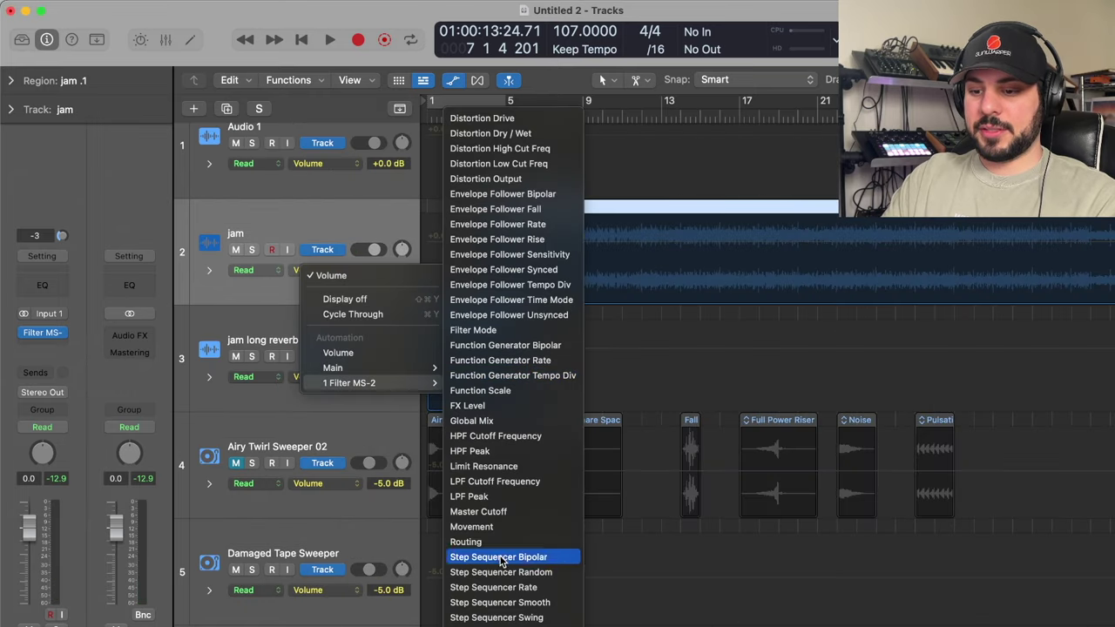
{"action": "left_click", "coordinate": [498, 482]}
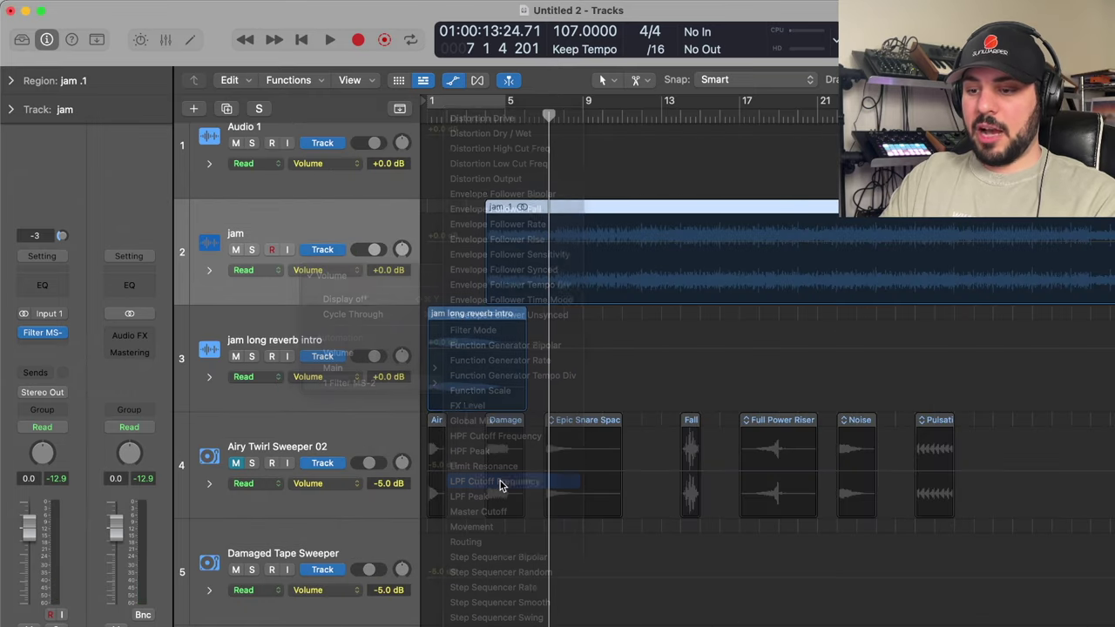
Step: Draw LPF cutoff automation on the jam track rising from 168 Hz at bar 4 to 20000 Hz at bar 8
{"action": "key", "text": "super+Right"}
{"action": "key", "text": "super+Right"}
{"action": "scroll", "coordinate": [512, 253], "scroll_direction": "left", "scroll_amount": 3}
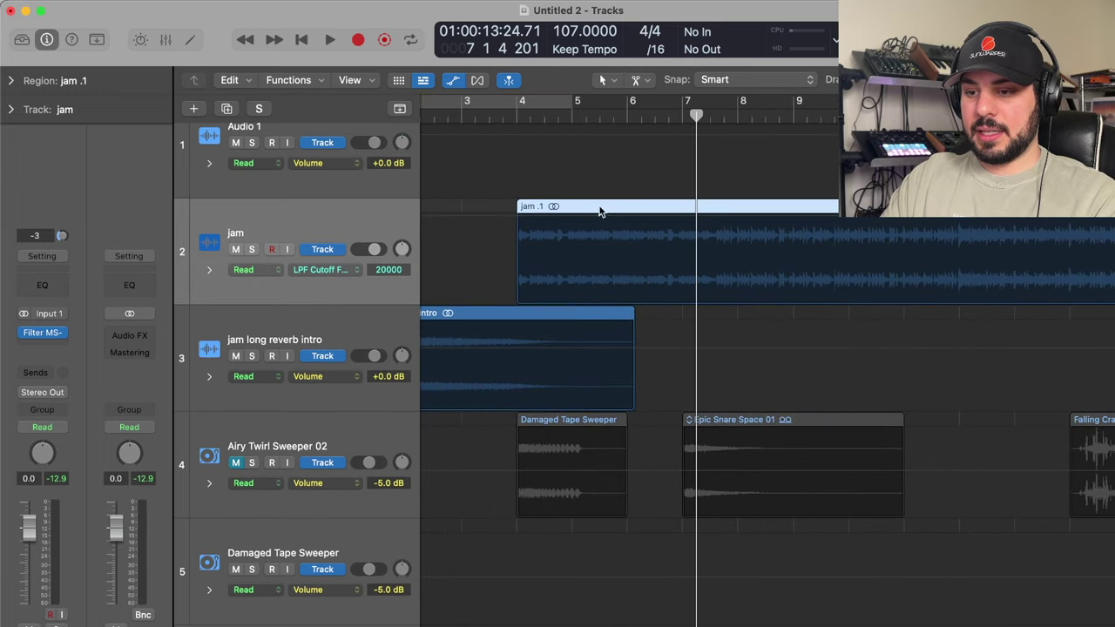
{"action": "left_click", "coordinate": [738, 272]}
{"action": "left_click_drag", "start_coordinate": [708, 222], "coordinate": [686, 224]}
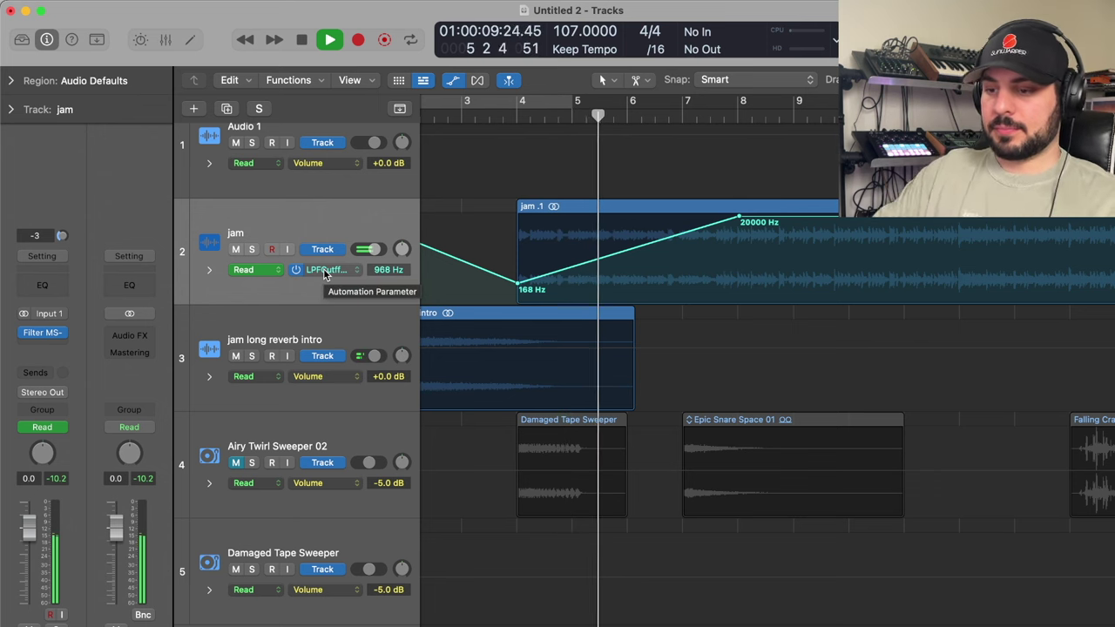
Step: Lower the jam long reverb intro track's volume automation to -4.4 dB and follow playback of the filter sweep
{"action": "left_click_drag", "start_coordinate": [480, 351], "coordinate": [485, 369]}
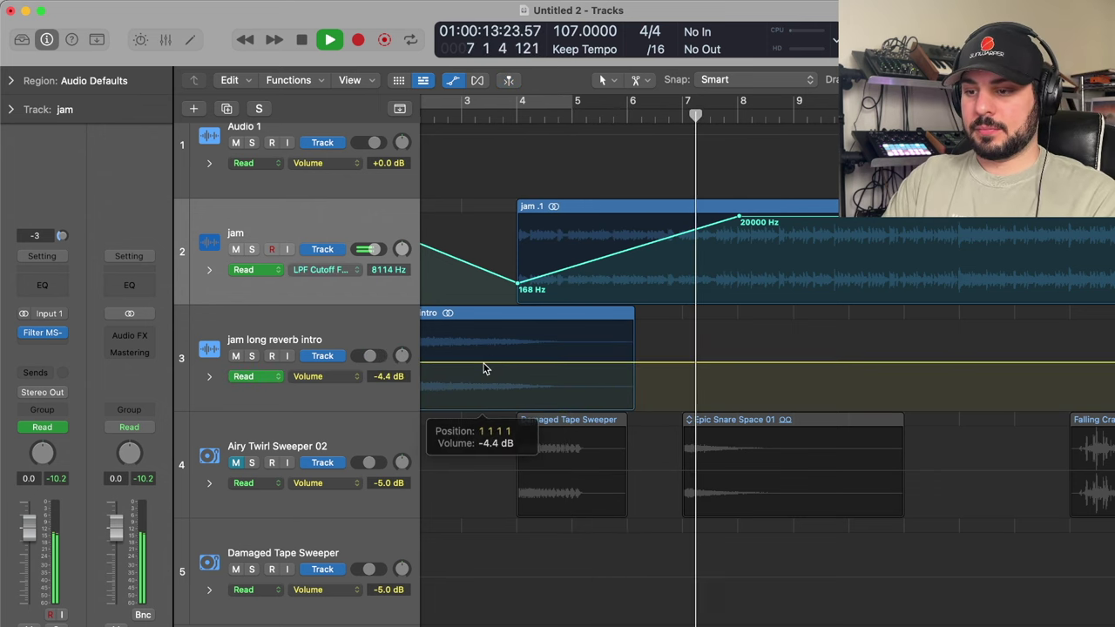
{"action": "scroll", "coordinate": [711, 270], "scroll_direction": "up", "scroll_amount": 1}
{"action": "scroll", "coordinate": [711, 270], "scroll_direction": "up", "scroll_amount": 2}
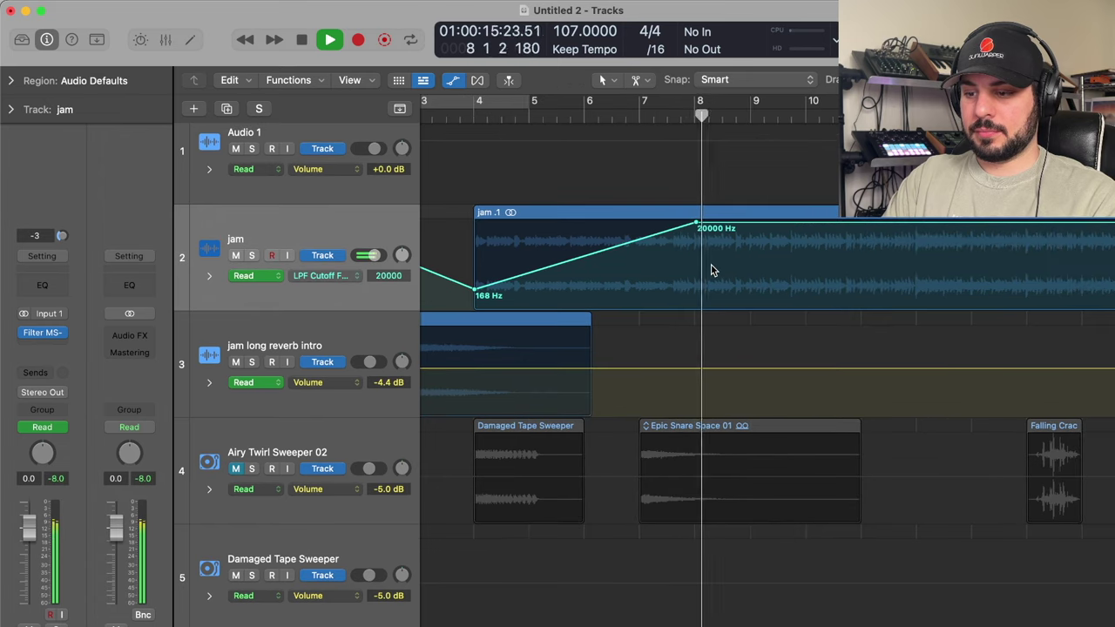
{"action": "scroll", "coordinate": [711, 288], "scroll_direction": "right", "scroll_amount": 3}
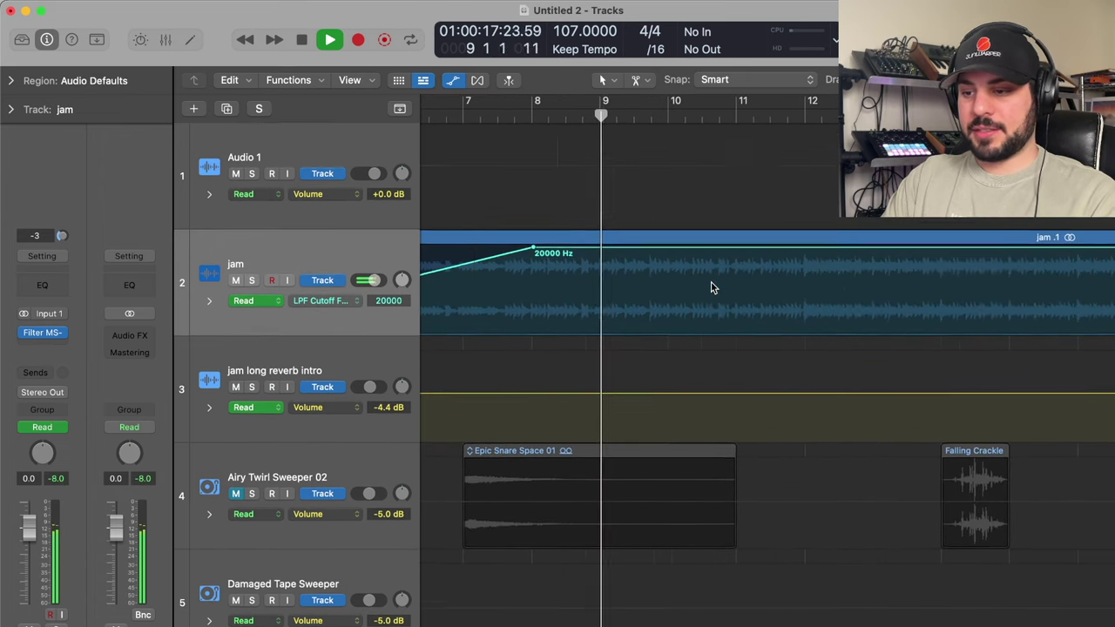
Step: Follow the jam's playback through to about bar 12 and stop at the next section change
{"action": "scroll", "coordinate": [711, 287], "scroll_direction": "down", "scroll_amount": 1}
{"action": "scroll", "coordinate": [711, 287], "scroll_direction": "right", "scroll_amount": 1}
{"action": "scroll", "coordinate": [711, 287], "scroll_direction": "down", "scroll_amount": 1}
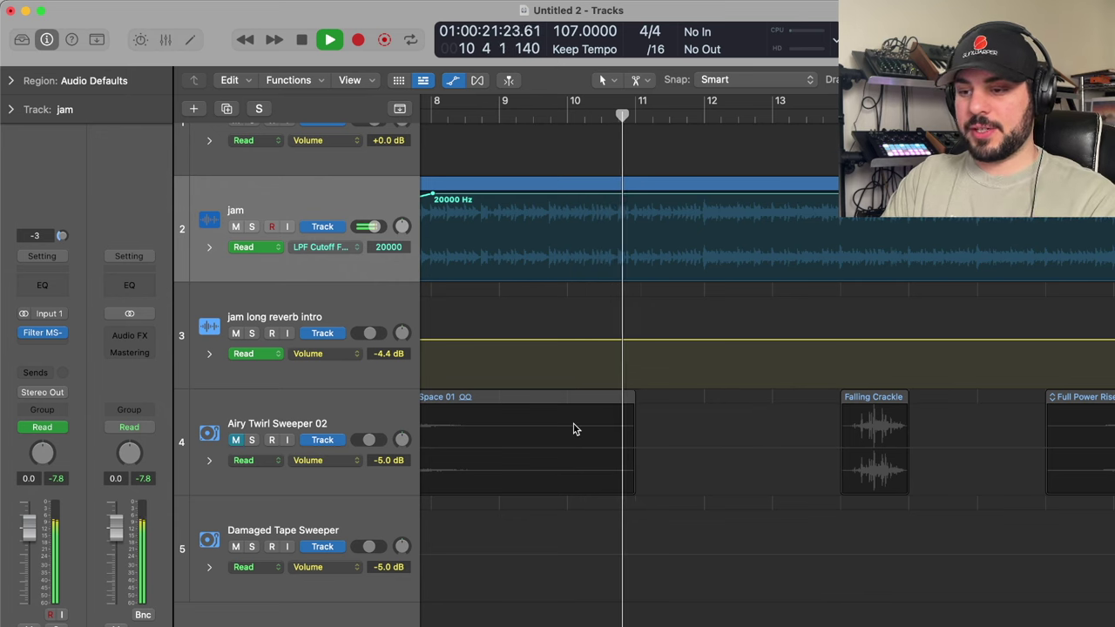
{"action": "scroll", "coordinate": [575, 428], "scroll_direction": "down", "scroll_amount": 1}
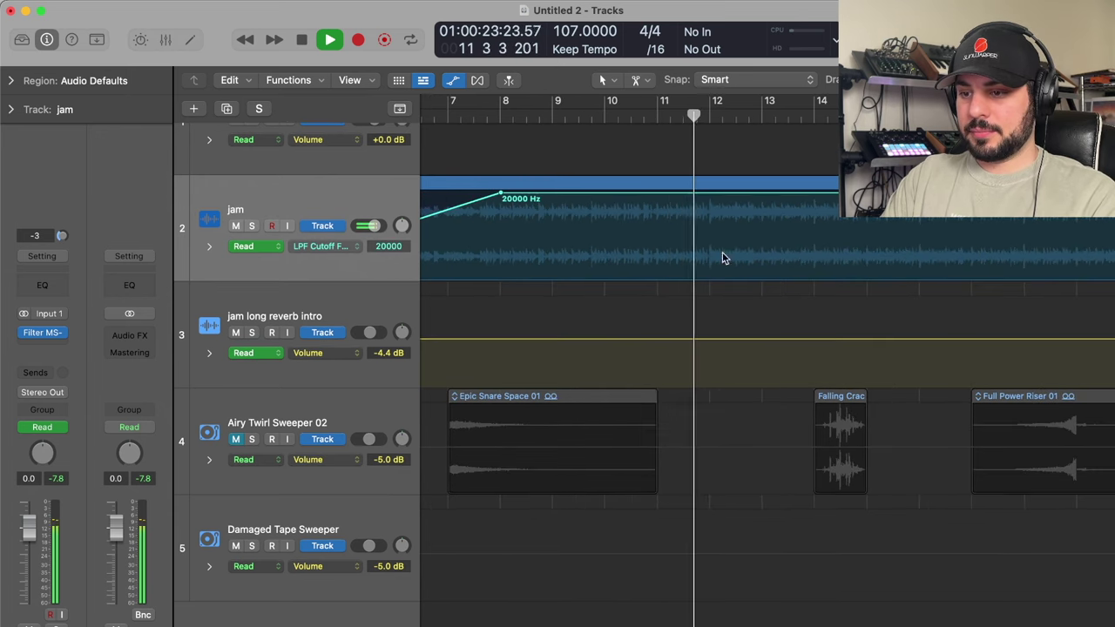
{"action": "key", "text": "space"}
Step: Duplicate the Airy Twirl Sweeper 02 track setup as a new track and place the Epic Snare Space 01 region on it just before bar 12
{"action": "left_click_drag", "start_coordinate": [537, 415], "coordinate": [628, 406]}
{"action": "left_click", "coordinate": [232, 420]}
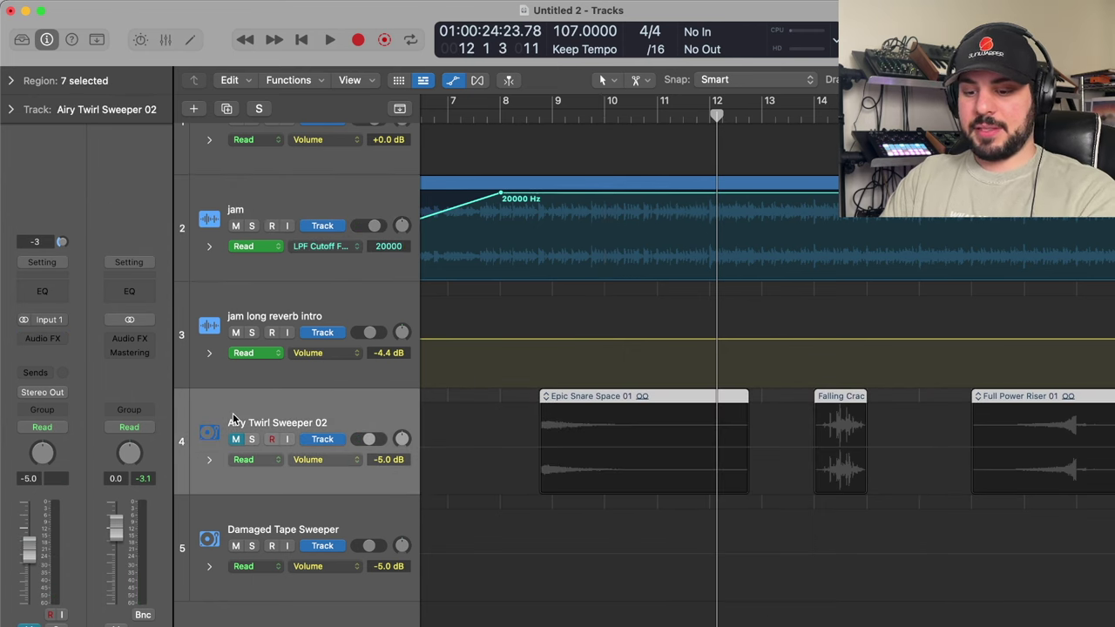
{"action": "key", "text": "super+alt+n"}
{"action": "left_click_drag", "start_coordinate": [618, 399], "coordinate": [765, 546]}
{"action": "key", "text": "super+Right"}
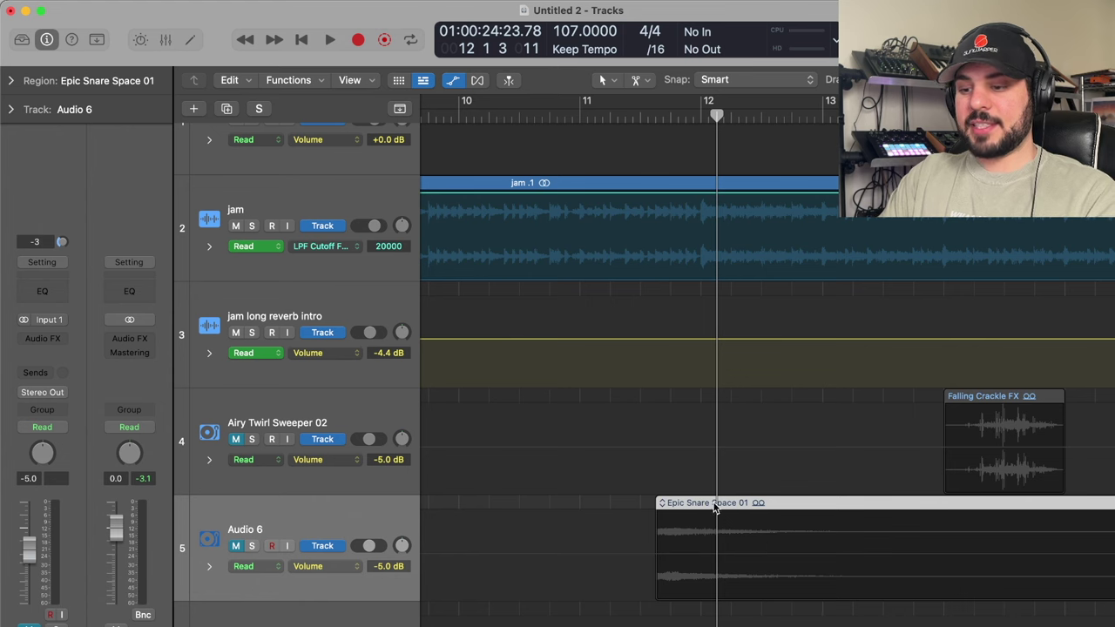
{"action": "left_click_drag", "start_coordinate": [714, 504], "coordinate": [723, 506]}
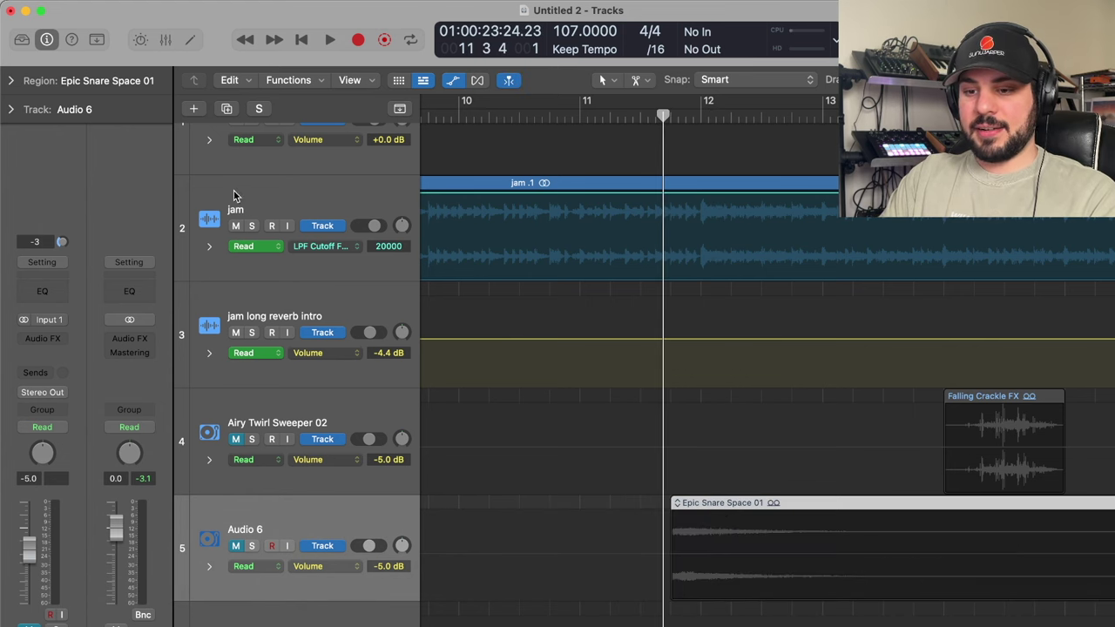
Step: Unmute the Audio 6 track and lower its volume automation to -23.5 dB while auditioning the snare transition
{"action": "left_click", "coordinate": [236, 545]}
{"action": "key", "text": "space"}
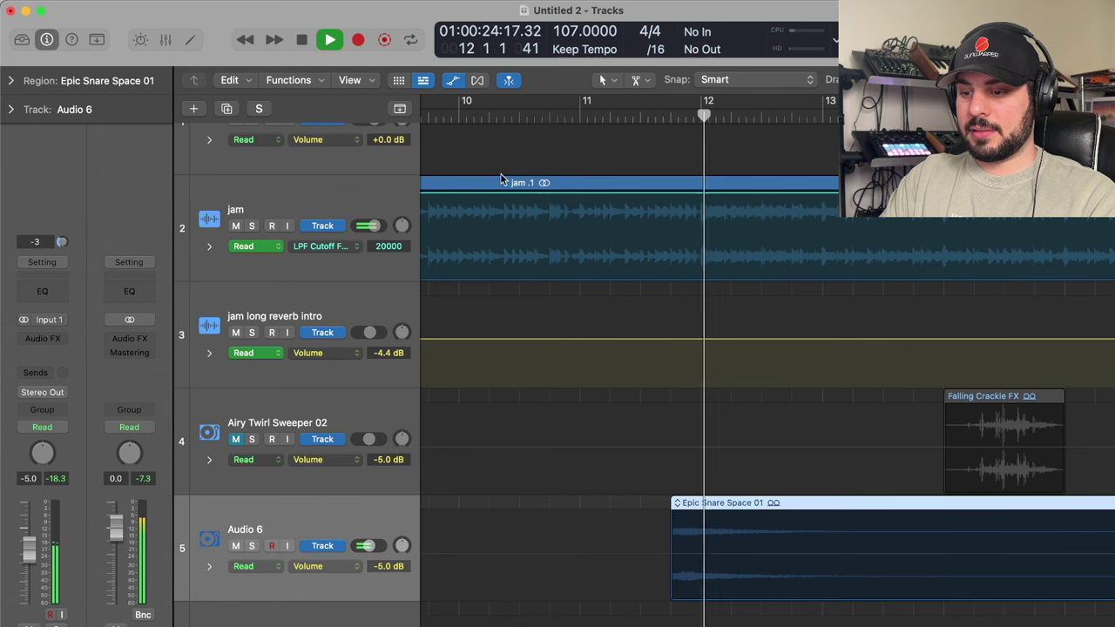
{"action": "key", "text": "space"}
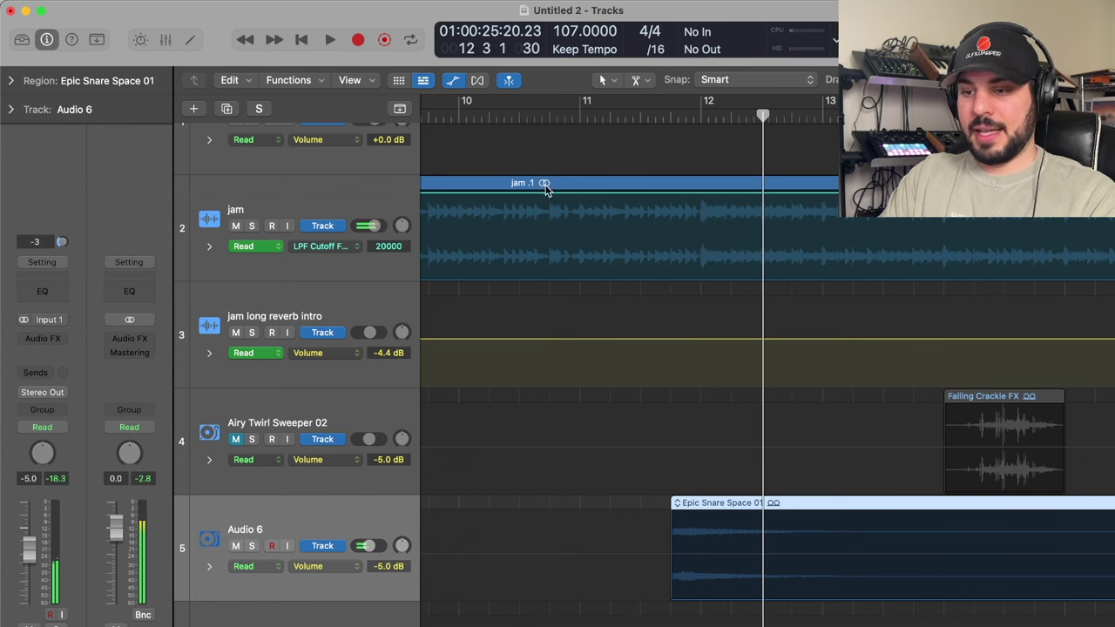
{"action": "double_click", "coordinate": [529, 118]}
{"action": "left_click_drag", "start_coordinate": [732, 557], "coordinate": [733, 576]}
{"action": "key", "text": "z"}
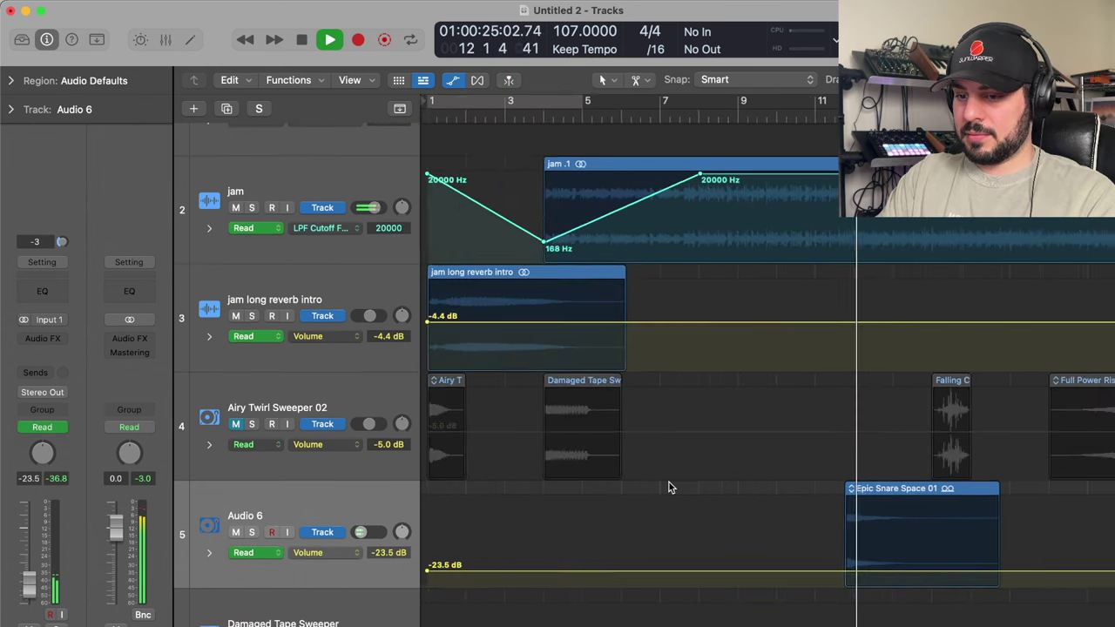
{"action": "key", "text": "space"}
Step: Try the Falling Crackle FX region on Audio 6 directly before Epic Snare Space 01 and audition the combination
{"action": "left_click_drag", "start_coordinate": [949, 387], "coordinate": [826, 495]}
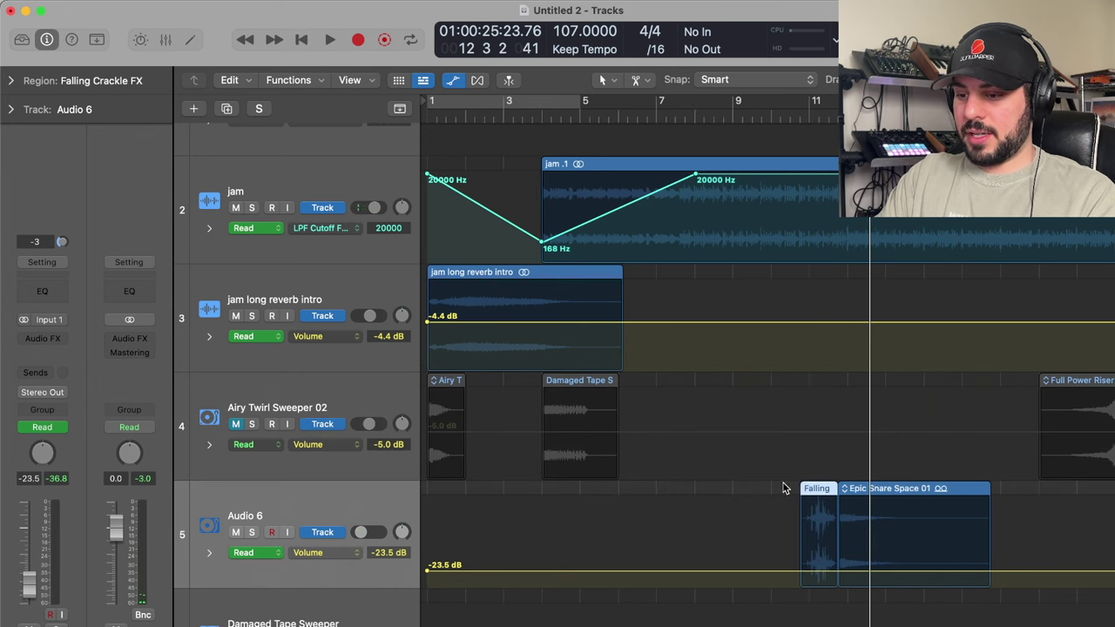
{"action": "key", "text": "space"}
{"action": "scroll", "coordinate": [839, 349], "scroll_direction": "up", "scroll_amount": 3}
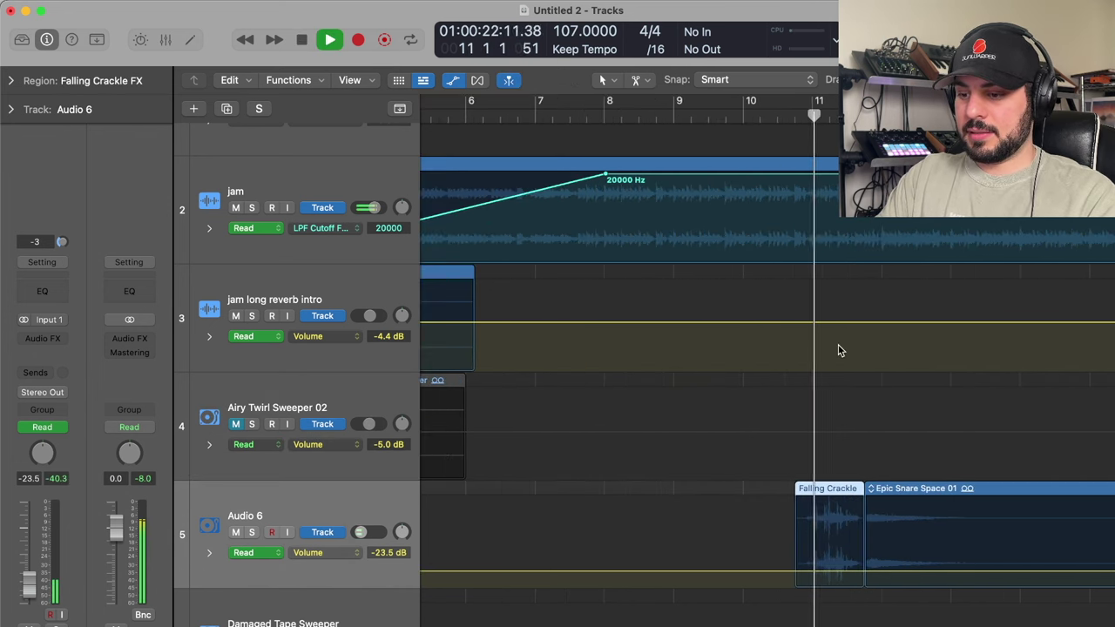
{"action": "scroll", "coordinate": [839, 348], "scroll_direction": "up", "scroll_amount": 3}
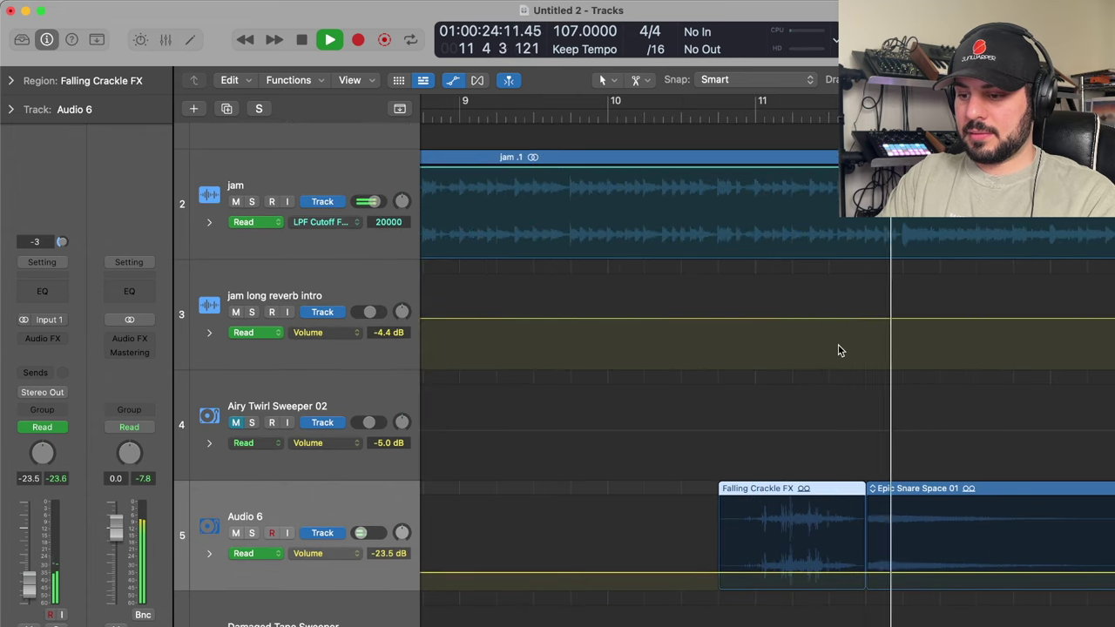
{"action": "key", "text": "space"}
{"action": "scroll", "coordinate": [749, 433], "scroll_direction": "down", "scroll_amount": 6}
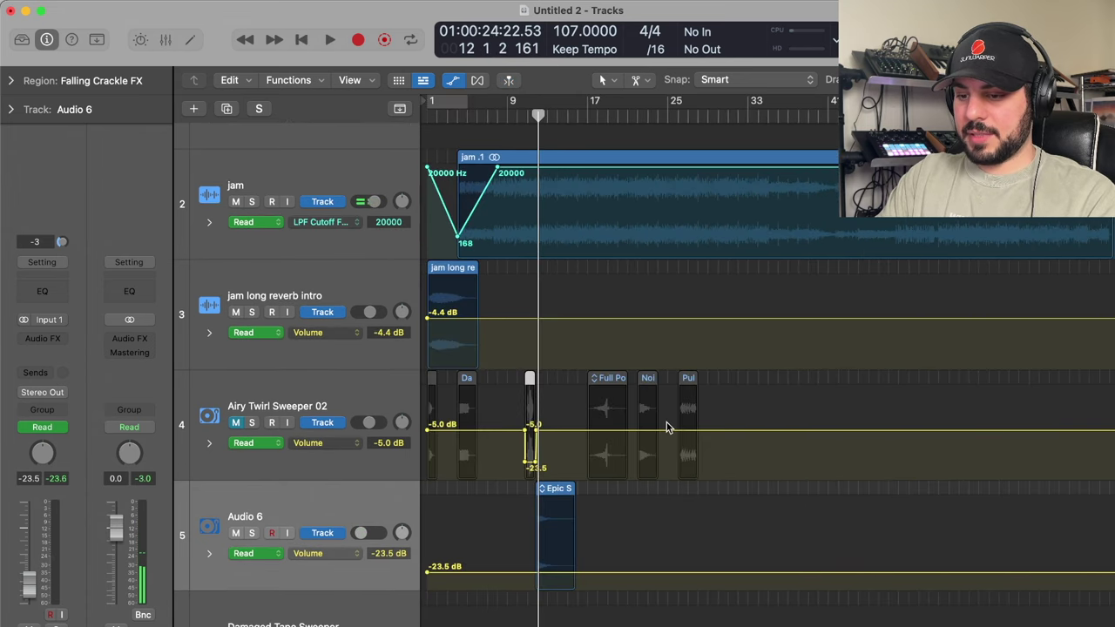
Step: Solo the Airy Twirl Sweeper 02 track and audition its riser and whoosh regions from about bar 18 to bar 22
{"action": "key", "text": "s"}
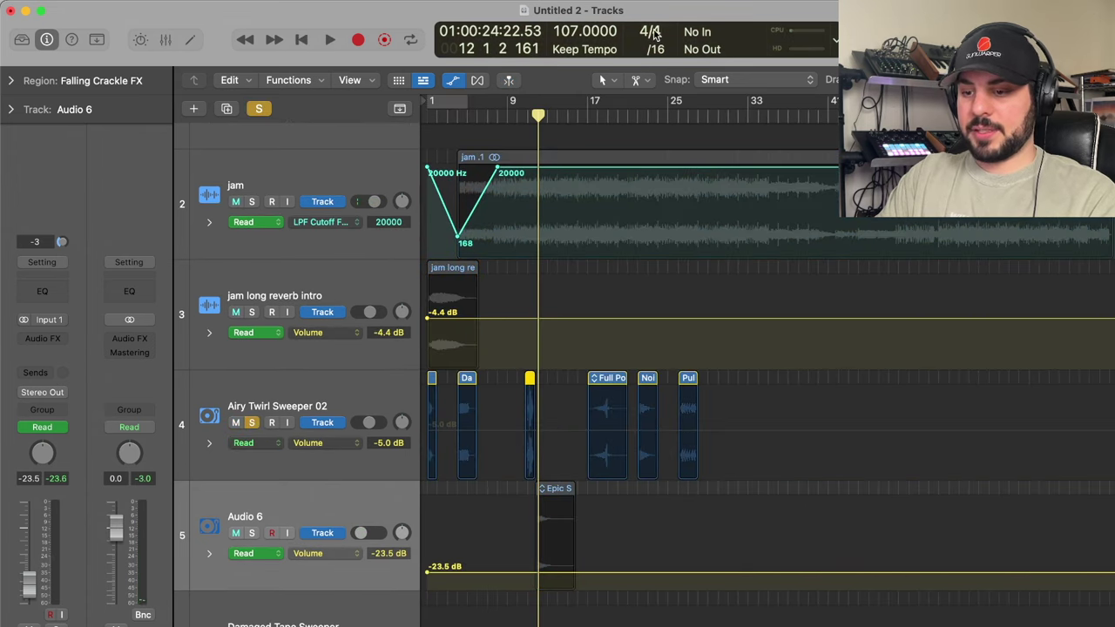
{"action": "left_click", "coordinate": [602, 116]}
{"action": "key", "text": "space"}
{"action": "scroll", "coordinate": [628, 182], "scroll_direction": "up", "scroll_amount": 4}
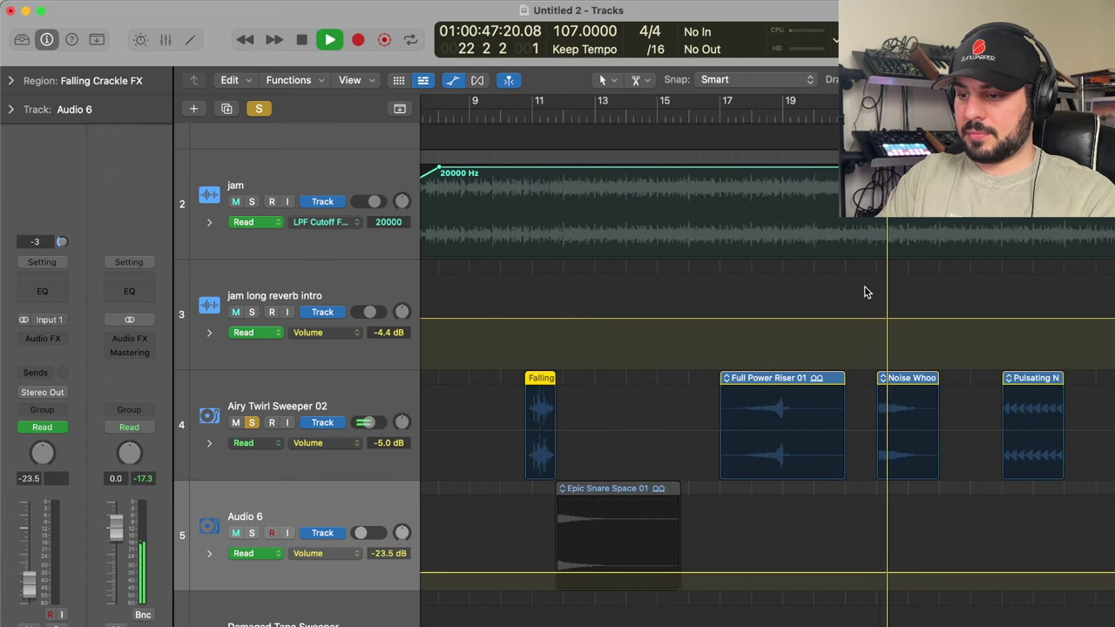
{"action": "key", "text": "space"}
Step: Copy the Noise Whoosh Sweeper 02 region to Audio 6 directly before Epic Snare Space 01, reverse it, and unsolo the sweeper track
{"action": "left_click_drag", "start_coordinate": [902, 439], "coordinate": [499, 550]}
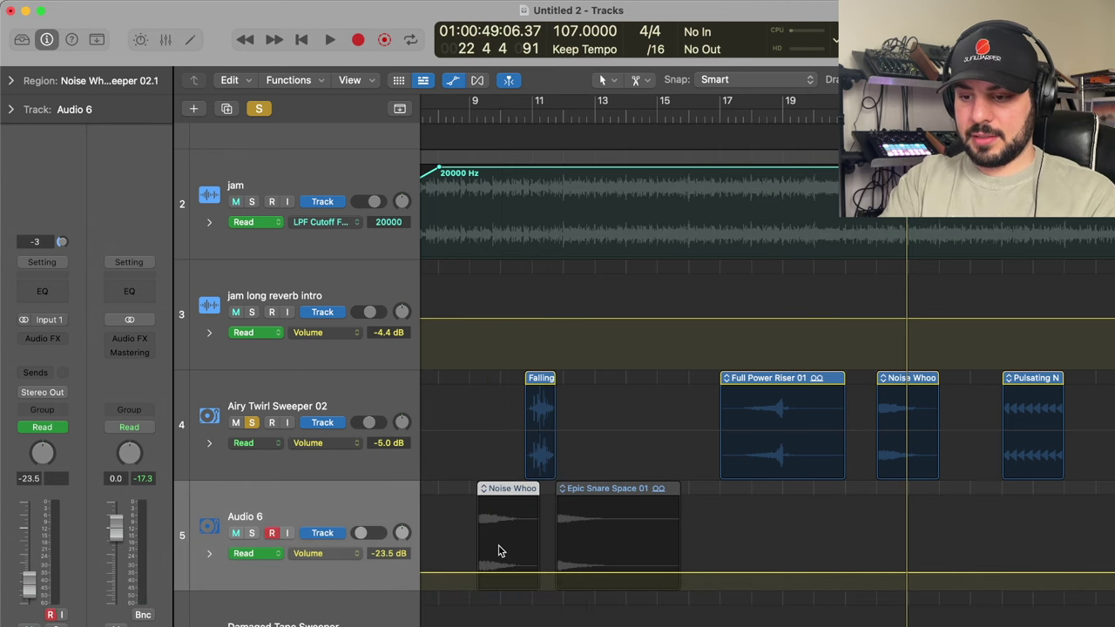
{"action": "mouse_move", "coordinate": [486, 491]}
{"action": "left_mouse_down"}
{"action": "mouse_move", "coordinate": [515, 493]}
{"action": "mouse_move", "coordinate": [503, 490]}
{"action": "left_mouse_up"}
{"action": "scroll", "coordinate": [526, 491], "scroll_direction": "left", "scroll_amount": 2}
{"action": "scroll", "coordinate": [526, 490], "scroll_direction": "down", "scroll_amount": 1}
{"action": "left_click", "coordinate": [253, 406]}
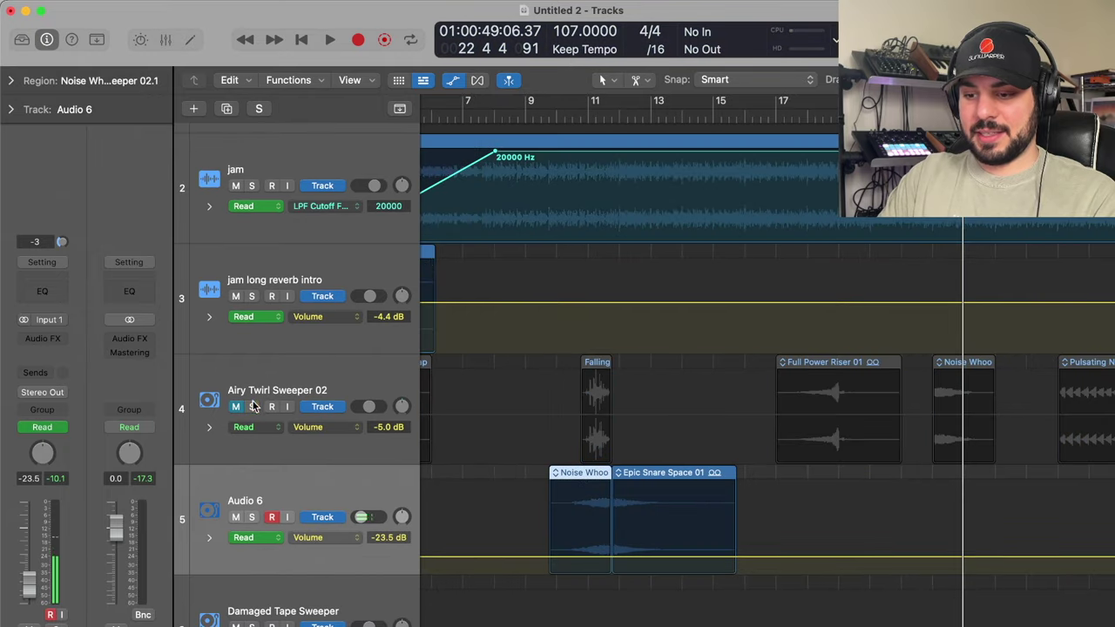
Step: Play the reversed whoosh leading into the snare effect from about bar 10 to bar 13
{"action": "double_click", "coordinate": [567, 131]}
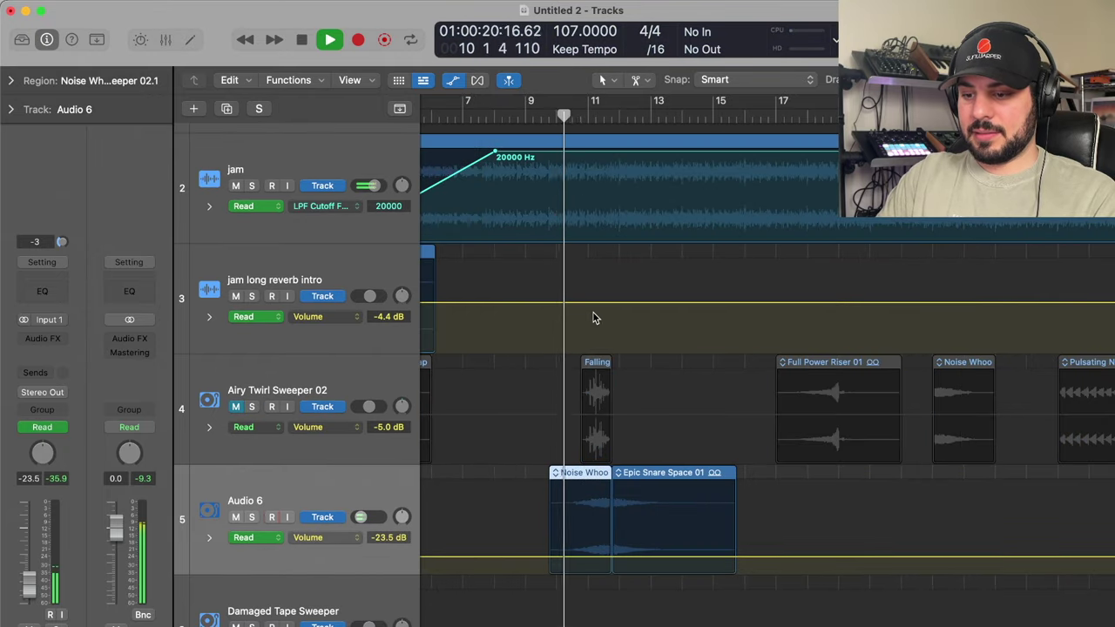
{"action": "scroll", "coordinate": [593, 316], "scroll_direction": "right", "scroll_amount": 2}
{"action": "scroll", "coordinate": [593, 316], "scroll_direction": "down", "scroll_amount": 1}
{"action": "scroll", "coordinate": [594, 316], "scroll_direction": "up", "scroll_amount": 6, "text": "alt"}
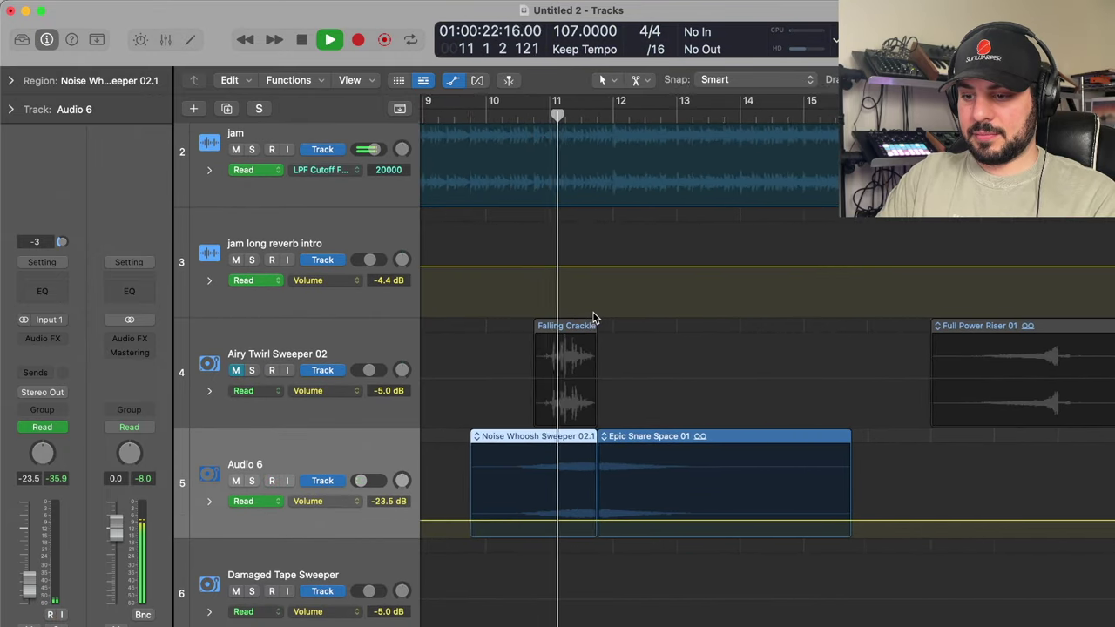
{"action": "scroll", "coordinate": [593, 316], "scroll_direction": "up", "scroll_amount": 1, "text": "alt"}
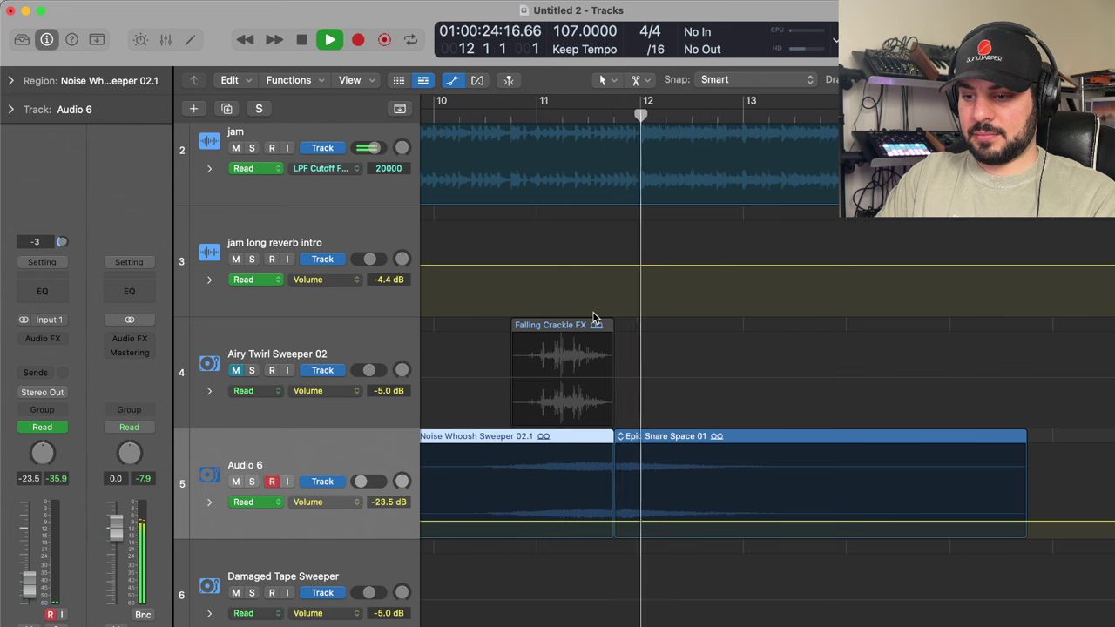
{"action": "key", "text": "ctrl+r"}
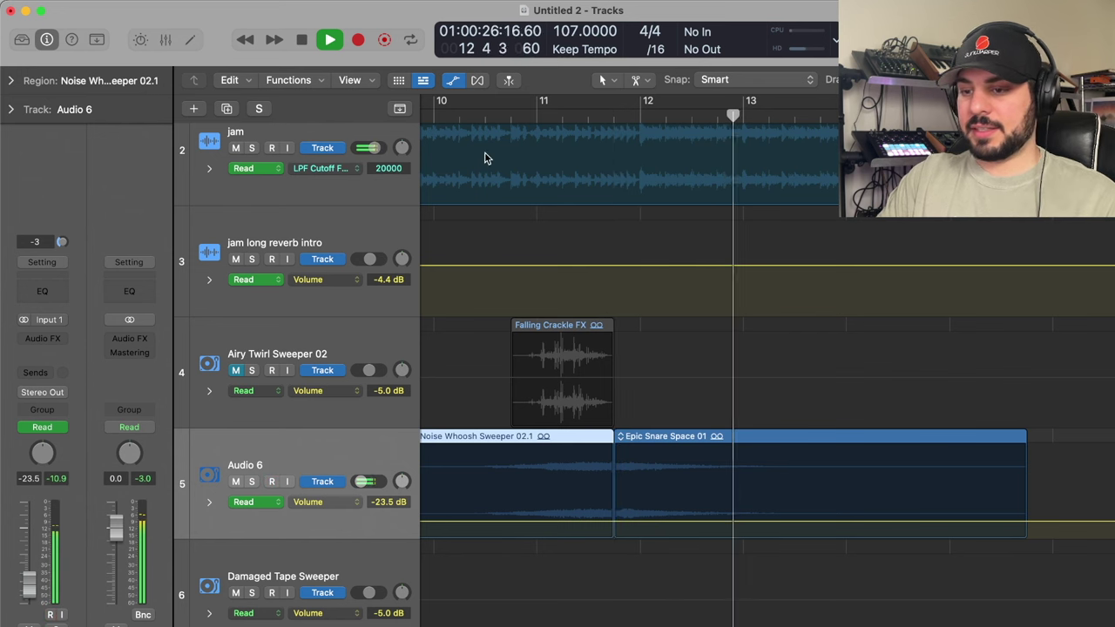
{"action": "key", "text": "space"}
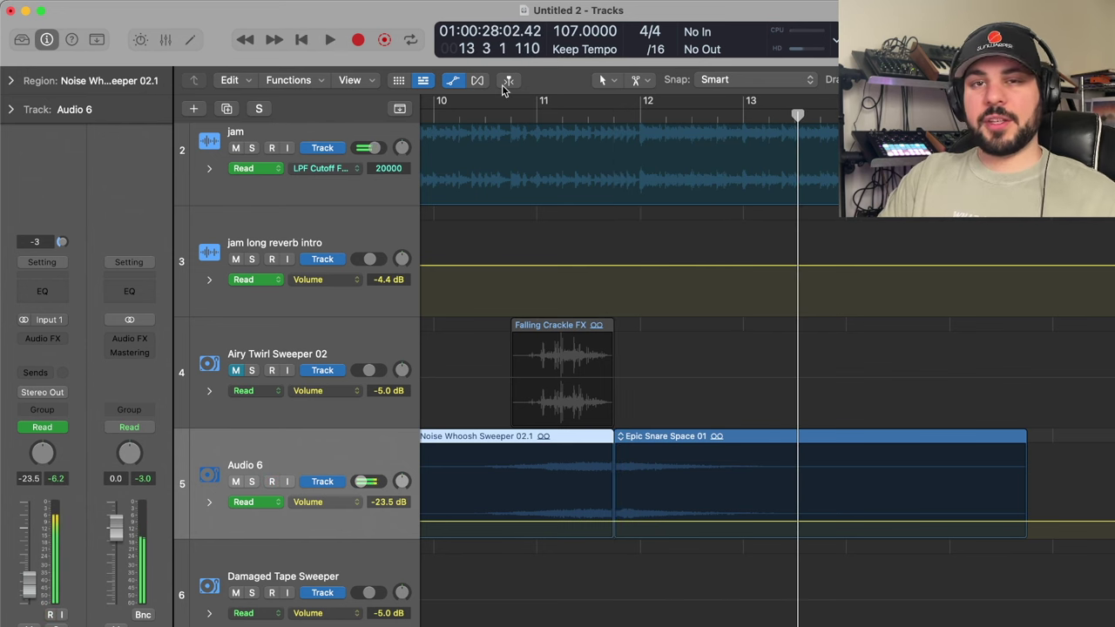
Step: Replay from bar 9 and add volume automation points on Audio 6 that raise the level to -16.9 dB where Epic Snare Space 01 starts
{"action": "scroll", "coordinate": [455, 218], "scroll_direction": "down", "scroll_amount": 3, "text": "alt"}
{"action": "scroll", "coordinate": [455, 218], "scroll_direction": "left", "scroll_amount": 5}
{"action": "scroll", "coordinate": [455, 218], "scroll_direction": "up", "scroll_amount": 2}
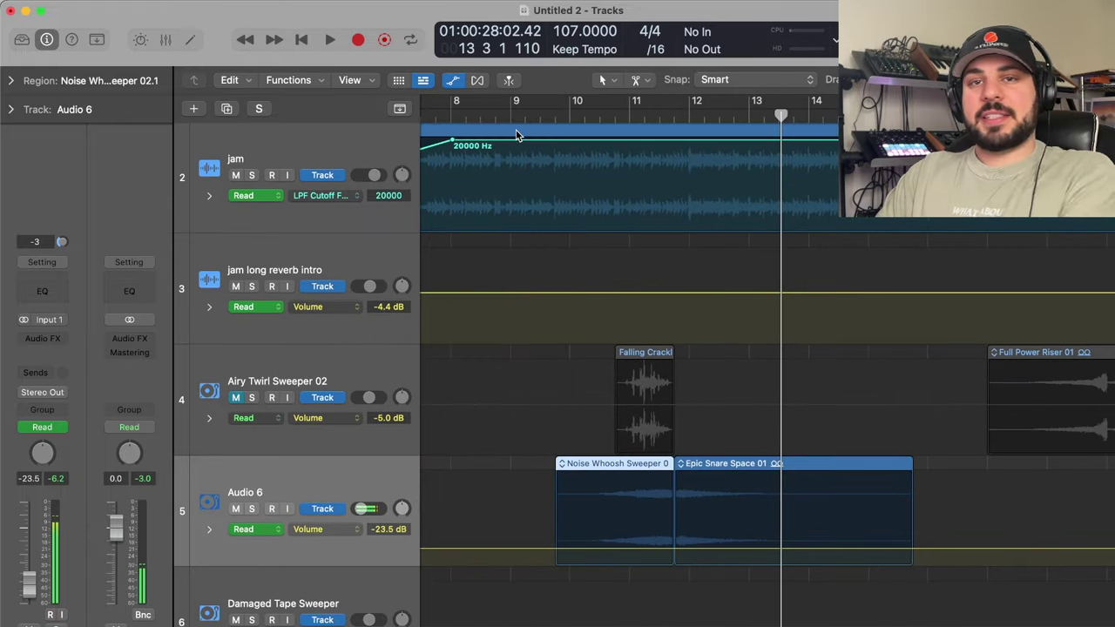
{"action": "left_click", "coordinate": [539, 116]}
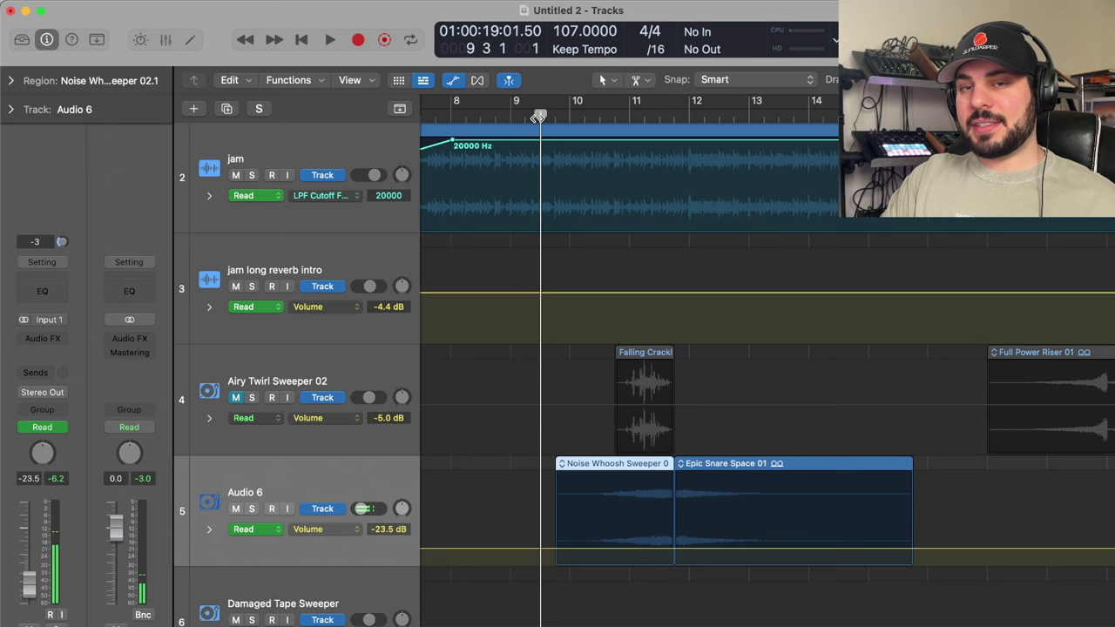
{"action": "key", "text": "space"}
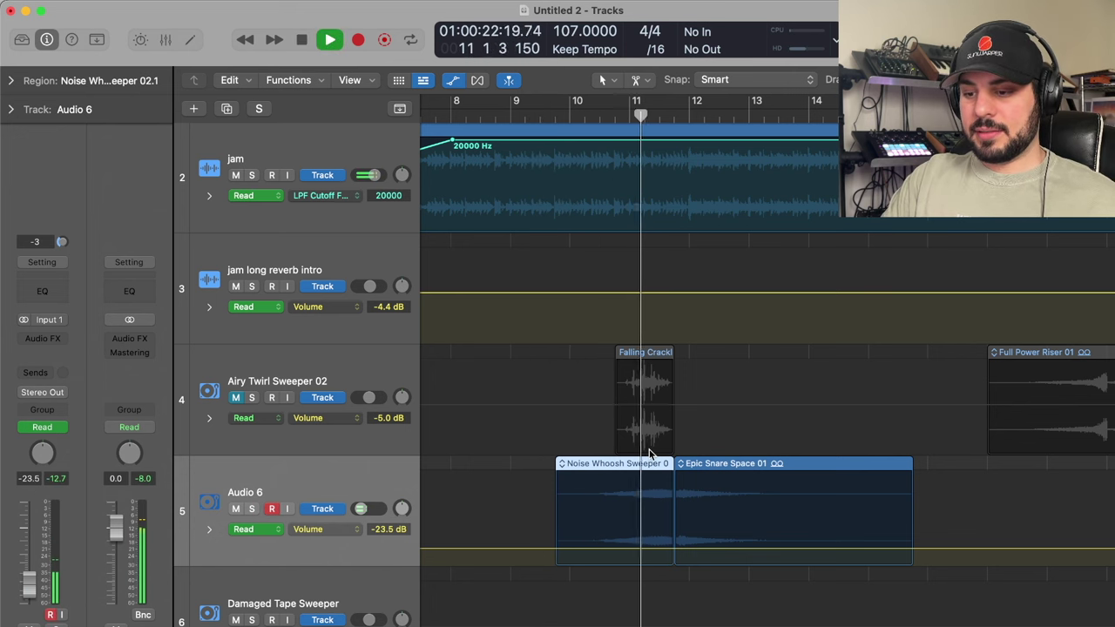
{"action": "left_click", "coordinate": [673, 550]}
{"action": "mouse_move", "coordinate": [678, 552]}
{"action": "left_mouse_down"}
{"action": "mouse_move", "coordinate": [685, 531]}
{"action": "mouse_move", "coordinate": [677, 536]}
{"action": "left_mouse_up"}
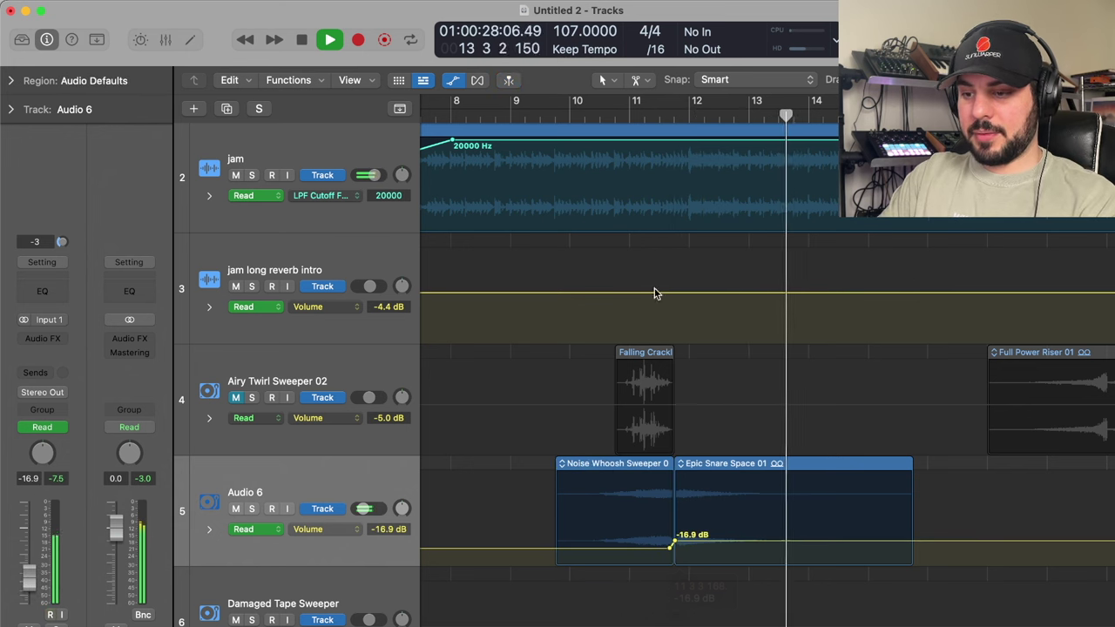
Step: Play the transition again from about bar 11 to check the snare effect's level, and stop in bar 14
{"action": "left_click", "coordinate": [642, 112]}
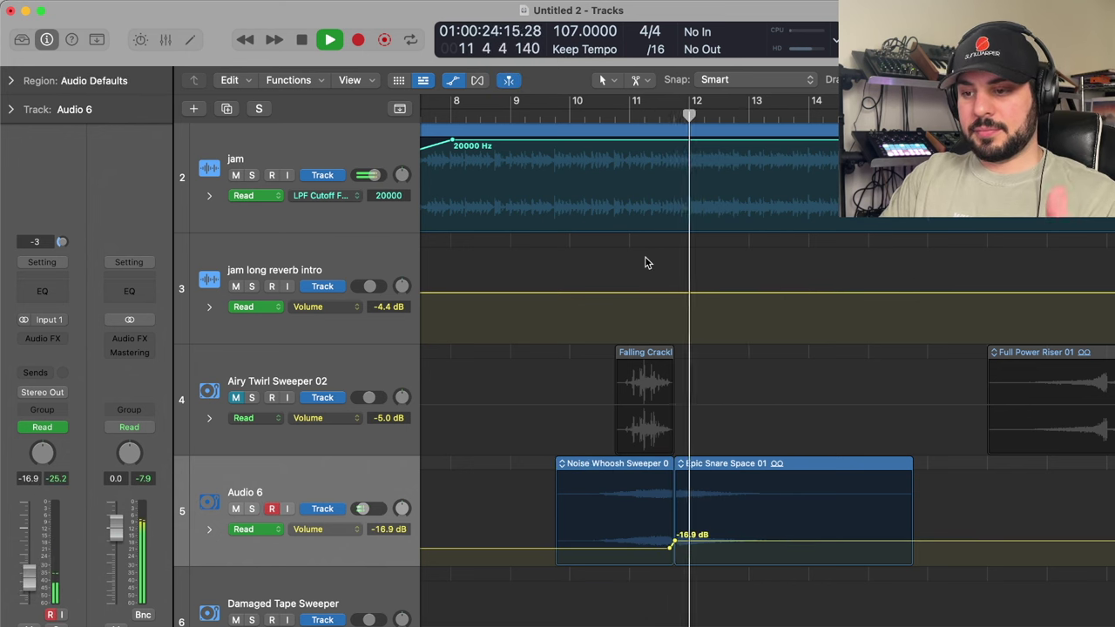
{"action": "key", "text": "super+Right"}
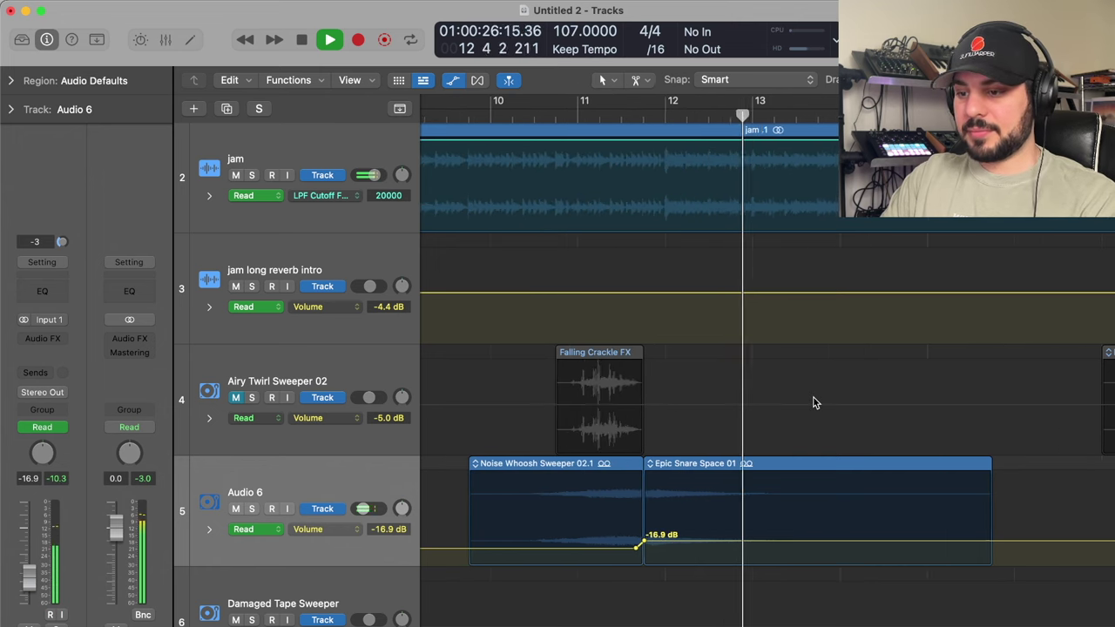
{"action": "key", "text": "super+Left"}
{"action": "key", "text": "super+Left"}
{"action": "key", "text": "super+Left"}
{"action": "key", "text": "super+Left"}
{"action": "key", "text": "space"}
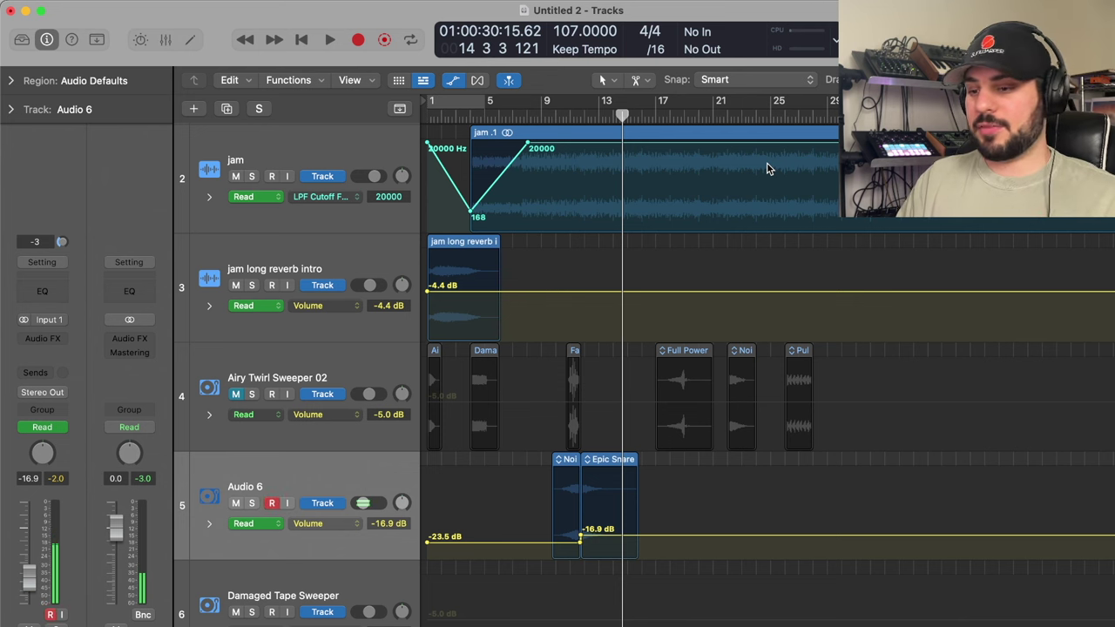
Step: Play the jam around bars 19 to 20 to locate the next transition point
{"action": "key", "text": "space"}
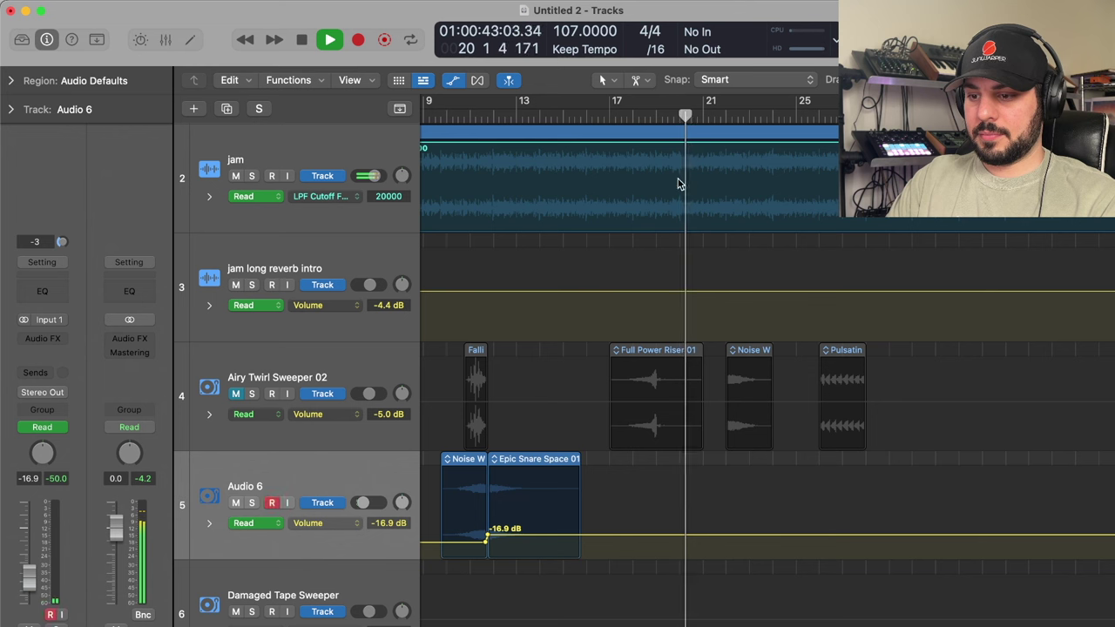
{"action": "left_click", "coordinate": [655, 126]}
{"action": "key", "text": "space"}
{"action": "key", "text": "space"}
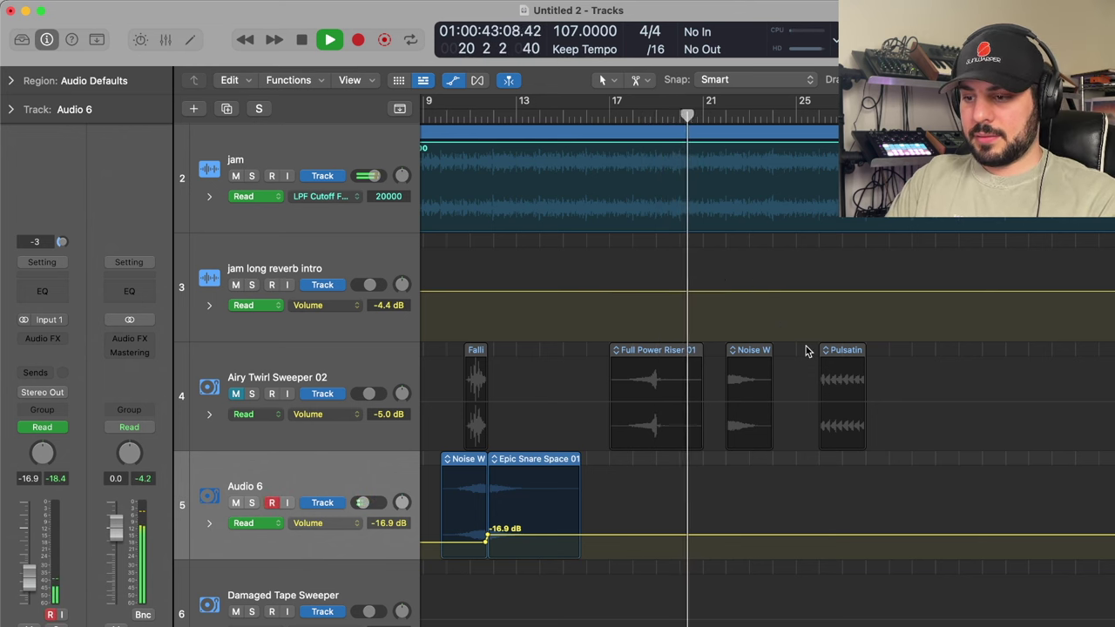
{"action": "key", "text": "space"}
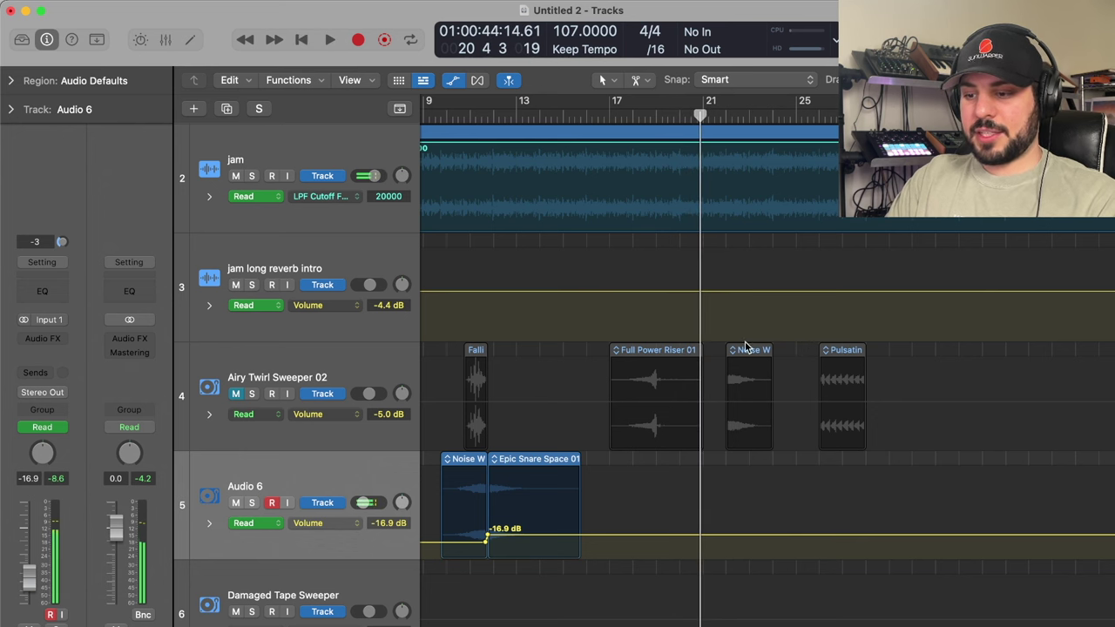
Step: Audition the Damaged Tape Sweeper region with its track soloed, and copy it onto Audio 6 just before bar 20
{"action": "left_click", "coordinate": [252, 394]}
{"action": "scroll", "coordinate": [413, 352], "scroll_direction": "left", "scroll_amount": 8}
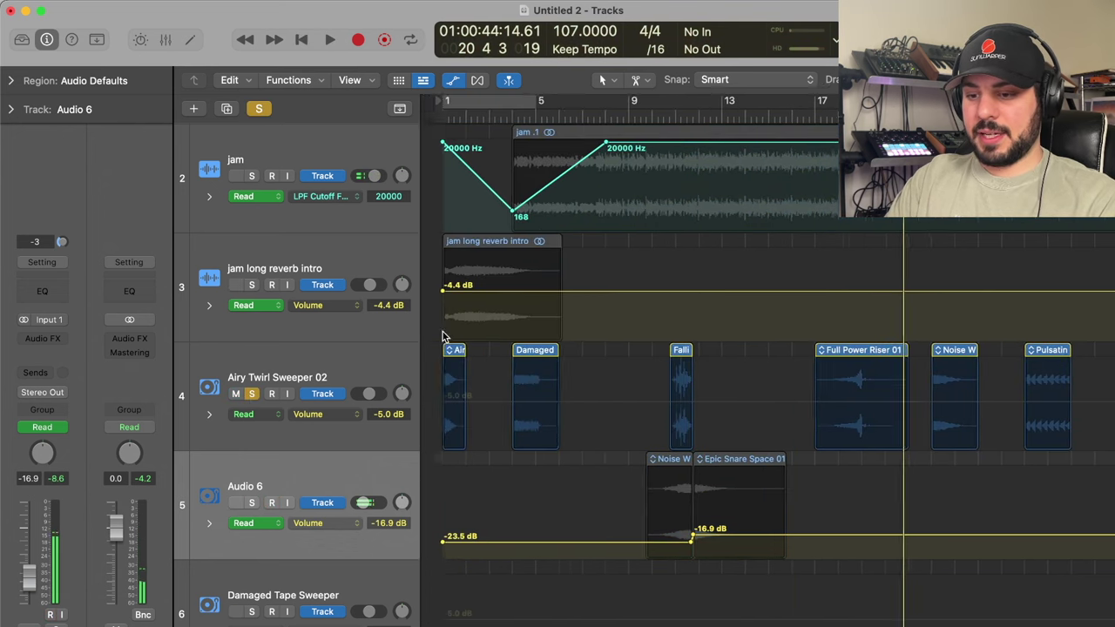
{"action": "left_click", "coordinate": [502, 114]}
{"action": "key", "text": "space"}
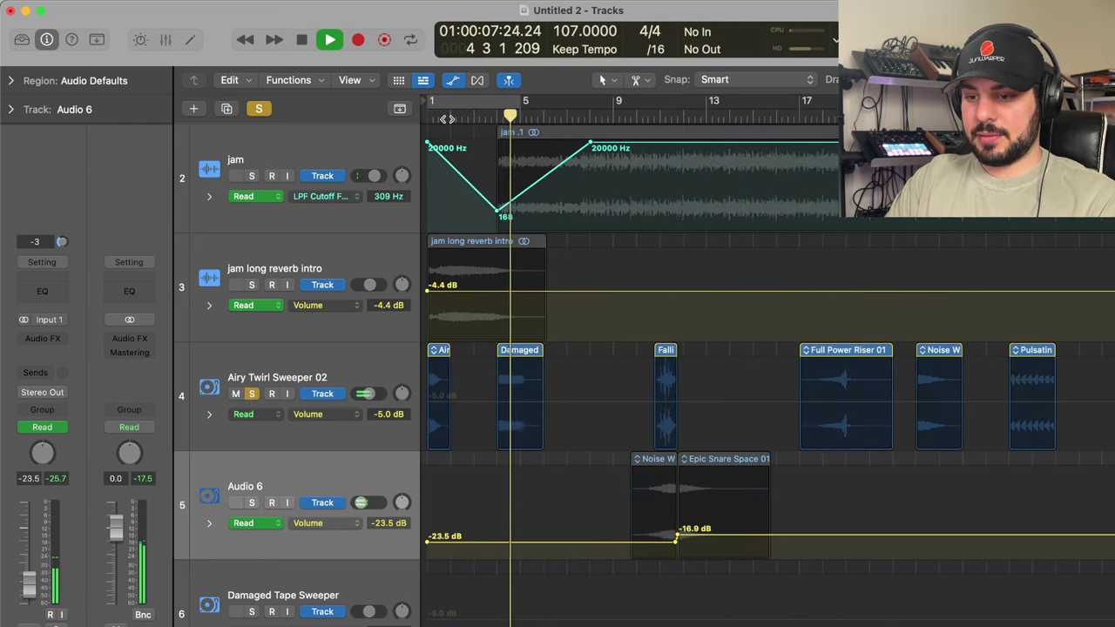
{"action": "key", "text": "space"}
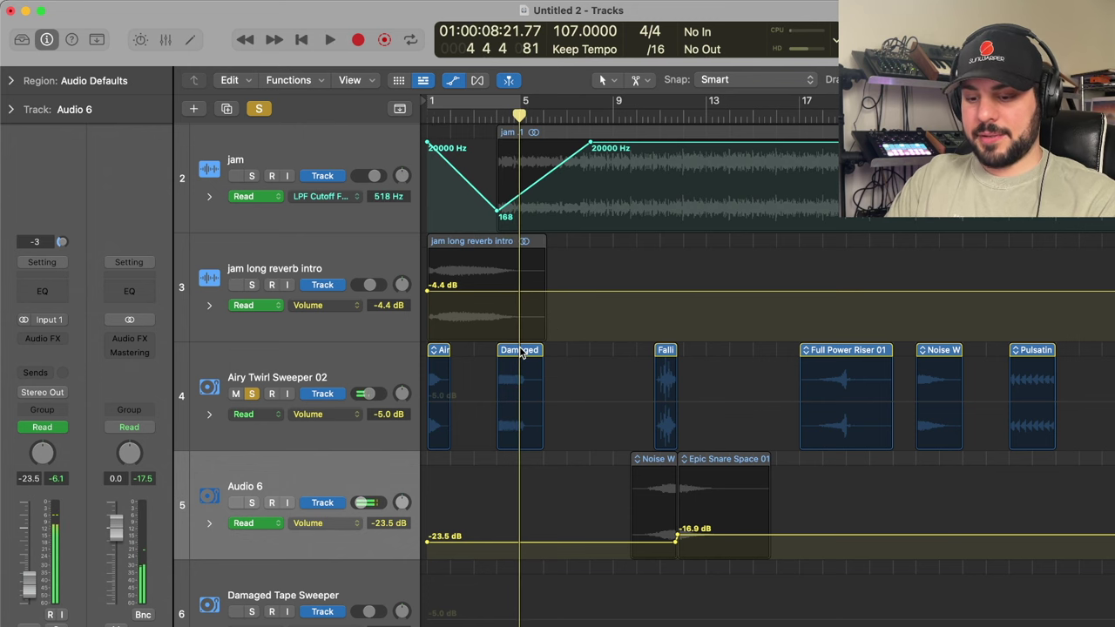
{"action": "left_click_drag", "start_coordinate": [523, 352], "coordinate": [886, 504]}
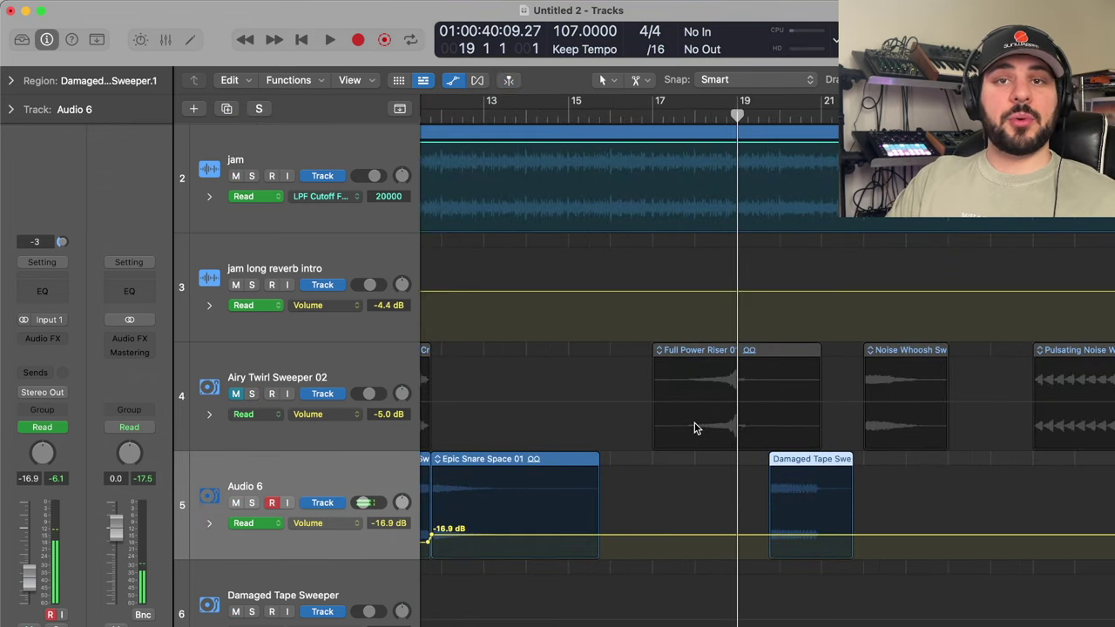
Step: Play the transition around bars 18 to 21 to check the timing of the Damaged Tape Sweeper on Audio 6
{"action": "scroll", "coordinate": [695, 428], "scroll_direction": "right", "scroll_amount": 2}
{"action": "scroll", "coordinate": [695, 428], "scroll_direction": "down", "scroll_amount": 1}
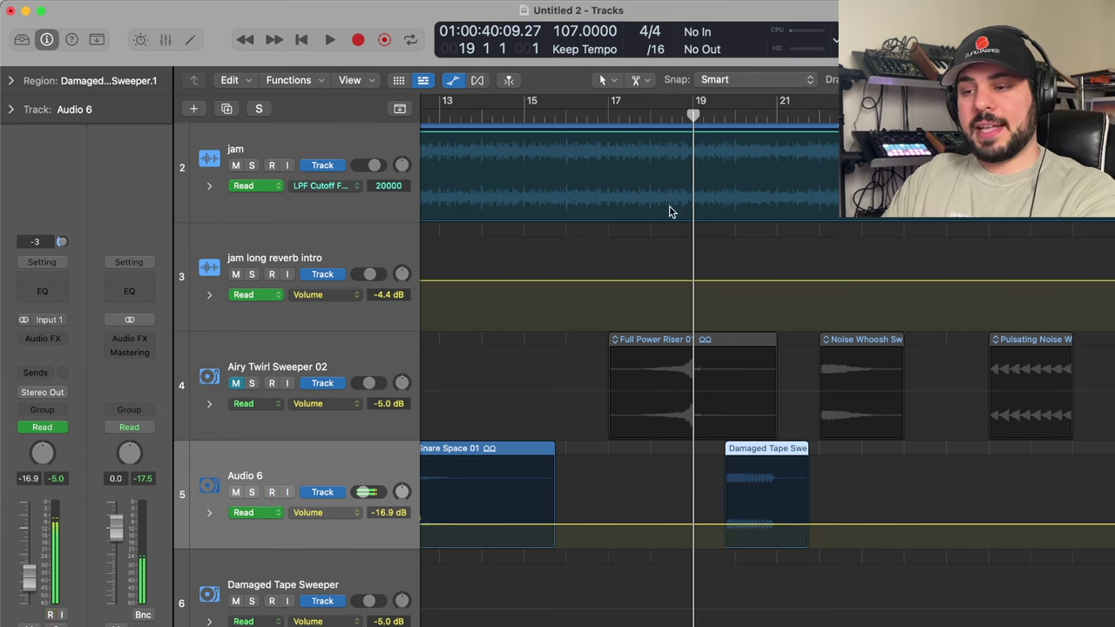
{"action": "key", "text": "alt+ctrl+r"}
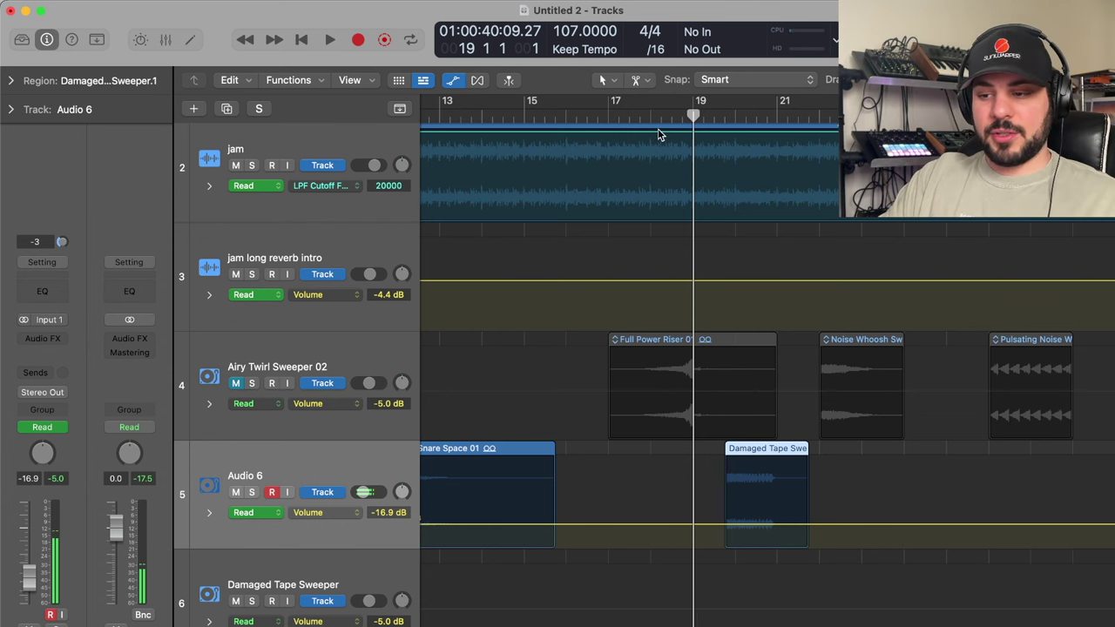
{"action": "scroll", "coordinate": [751, 199], "scroll_direction": "up", "scroll_amount": 5}
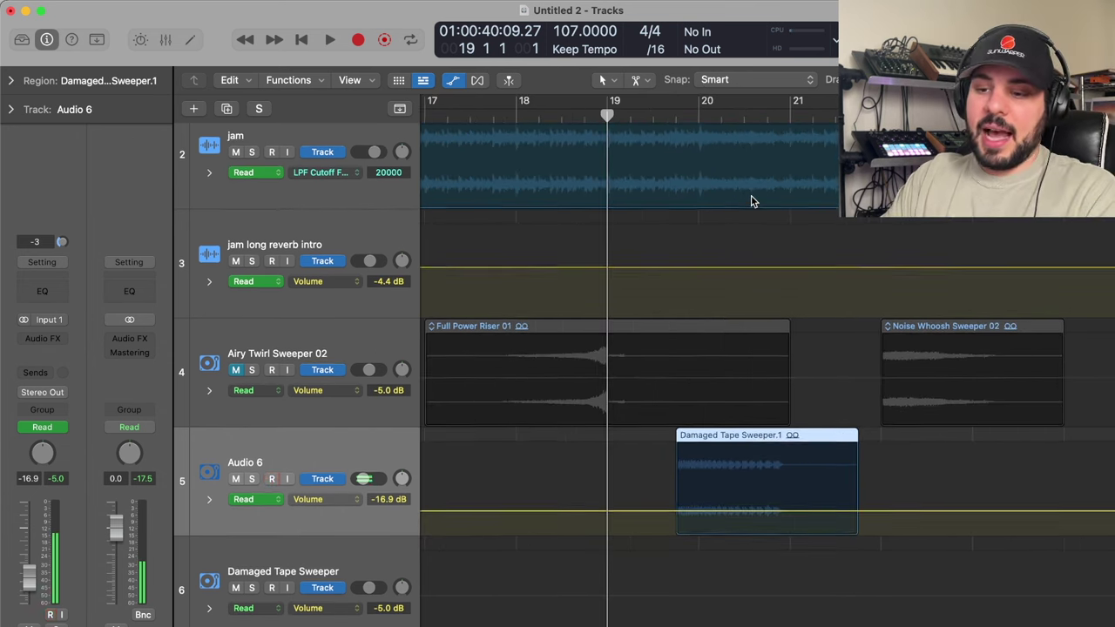
{"action": "key", "text": "space"}
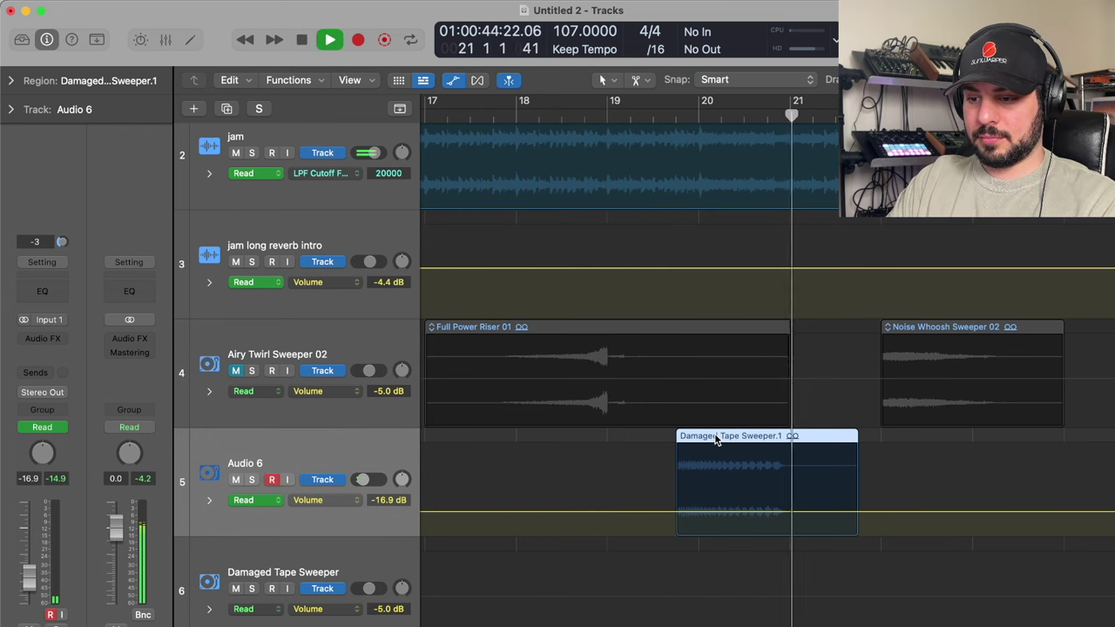
{"action": "key", "text": "space"}
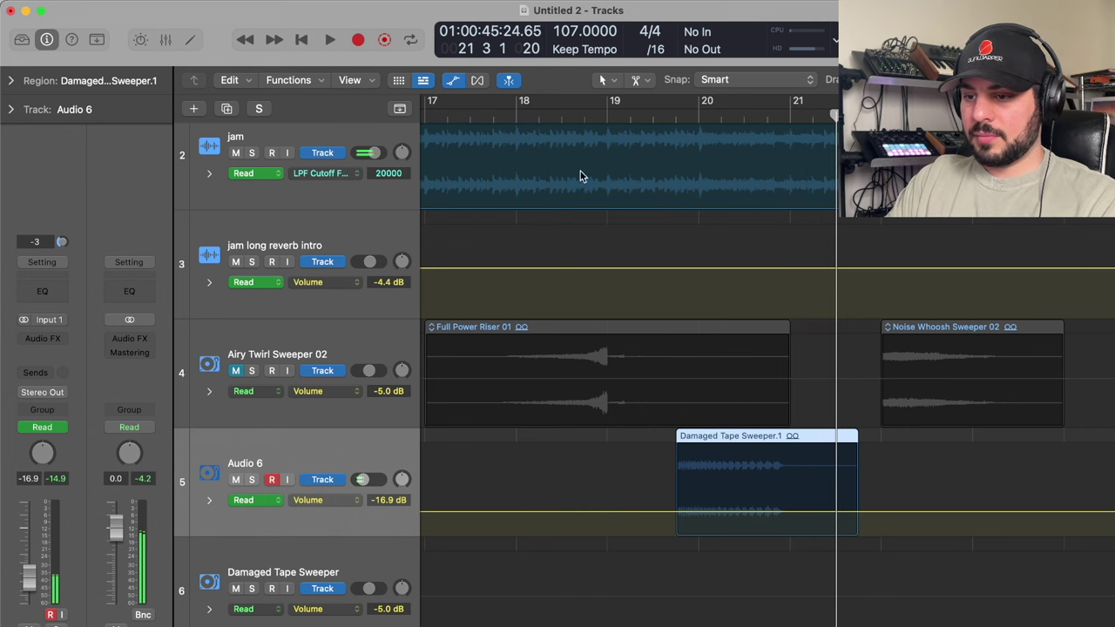
{"action": "left_click", "coordinate": [562, 104]}
{"action": "key", "text": "space"}
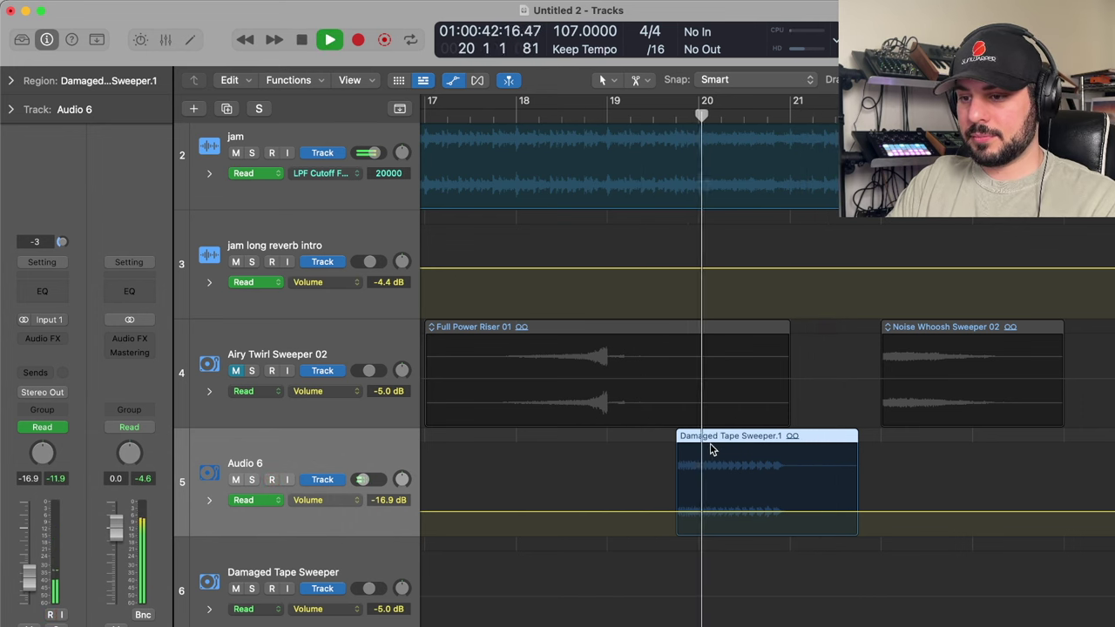
{"action": "key", "text": "space"}
Step: Try the Damaged Tape Sweeper region one bar earlier, just before bar 19, and play the transition
{"action": "left_click_drag", "start_coordinate": [714, 443], "coordinate": [646, 443]}
{"action": "left_click", "coordinate": [584, 114]}
{"action": "key", "text": "space"}
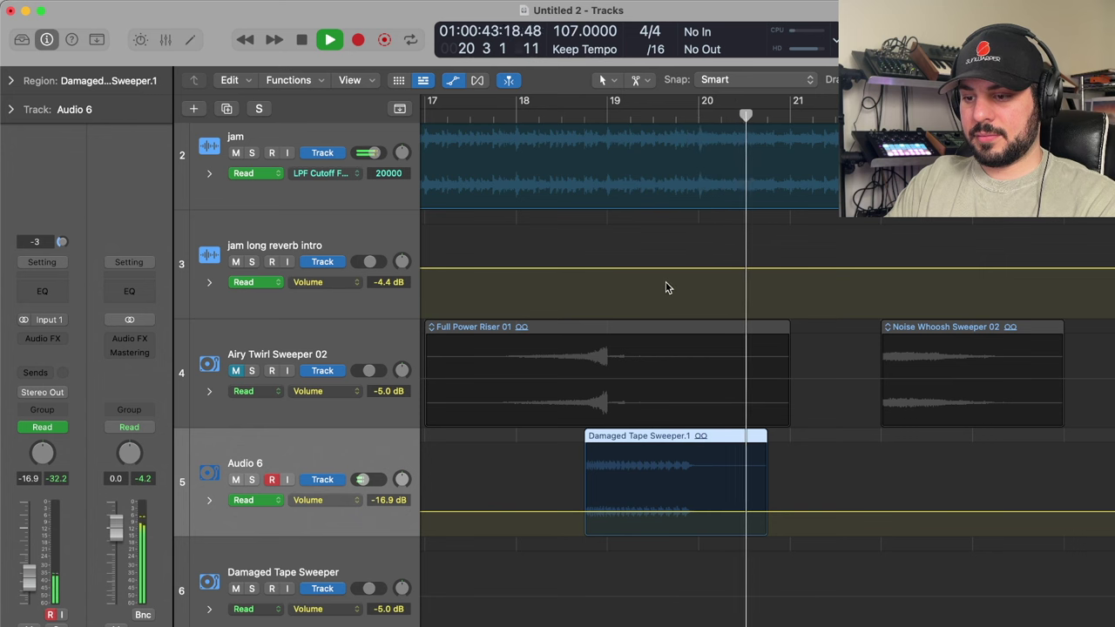
{"action": "key", "text": "space"}
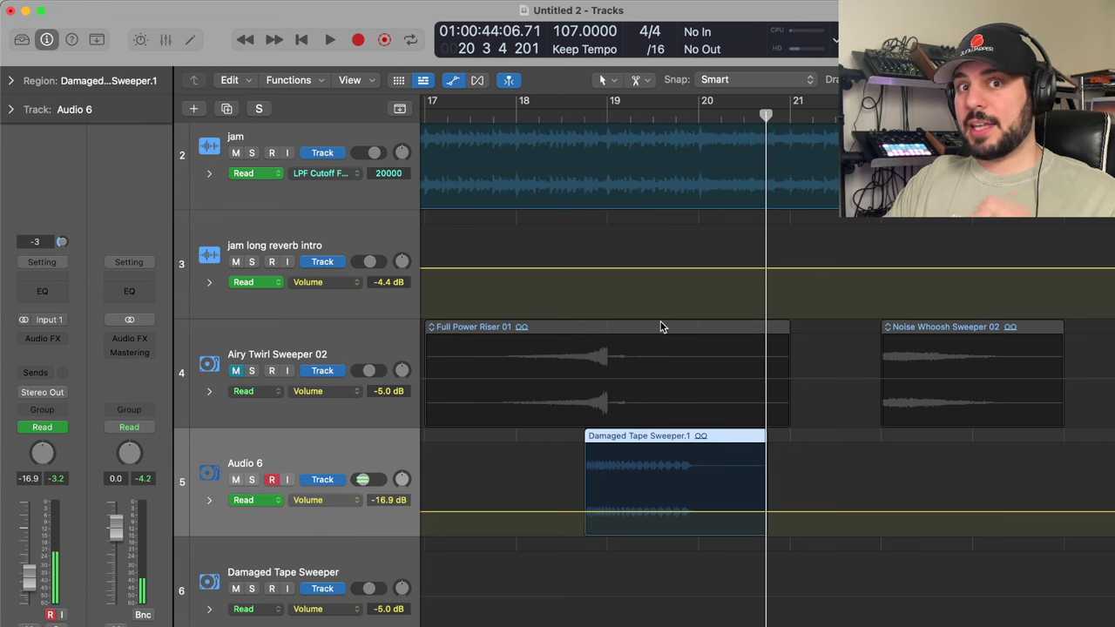
Step: Nudge the Damaged Tape Sweeper region back to just before bar 20 and replay the transition
{"action": "key", "text": "alt+Right"}
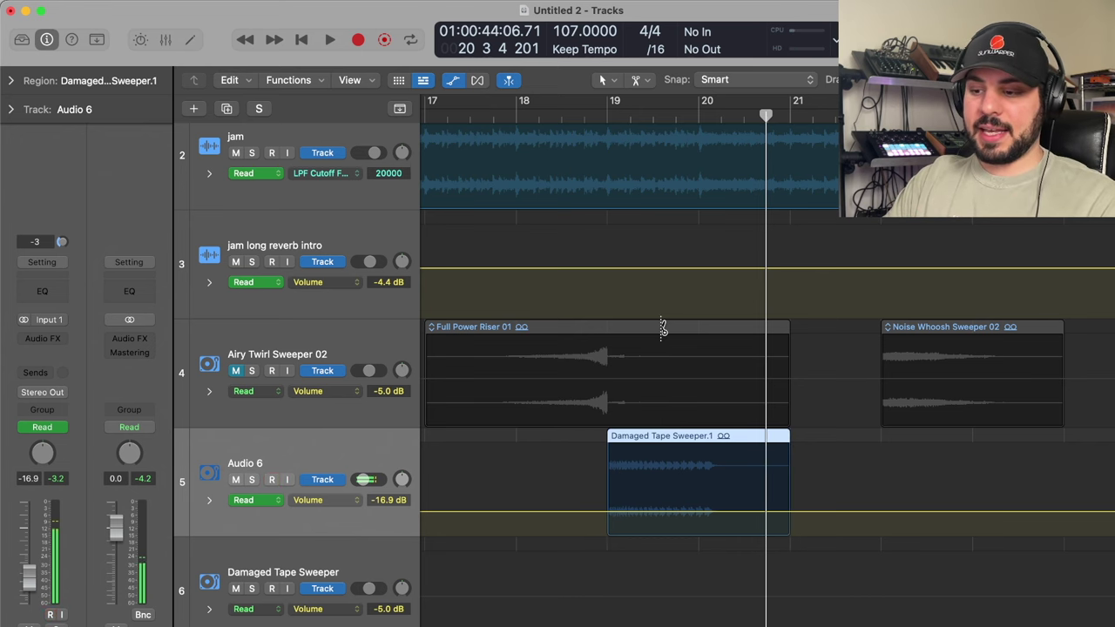
{"action": "key", "text": "alt+Right"}
{"action": "key", "text": "alt+Right"}
{"action": "key", "text": "alt+Right"}
{"action": "double_click", "coordinate": [637, 112]}
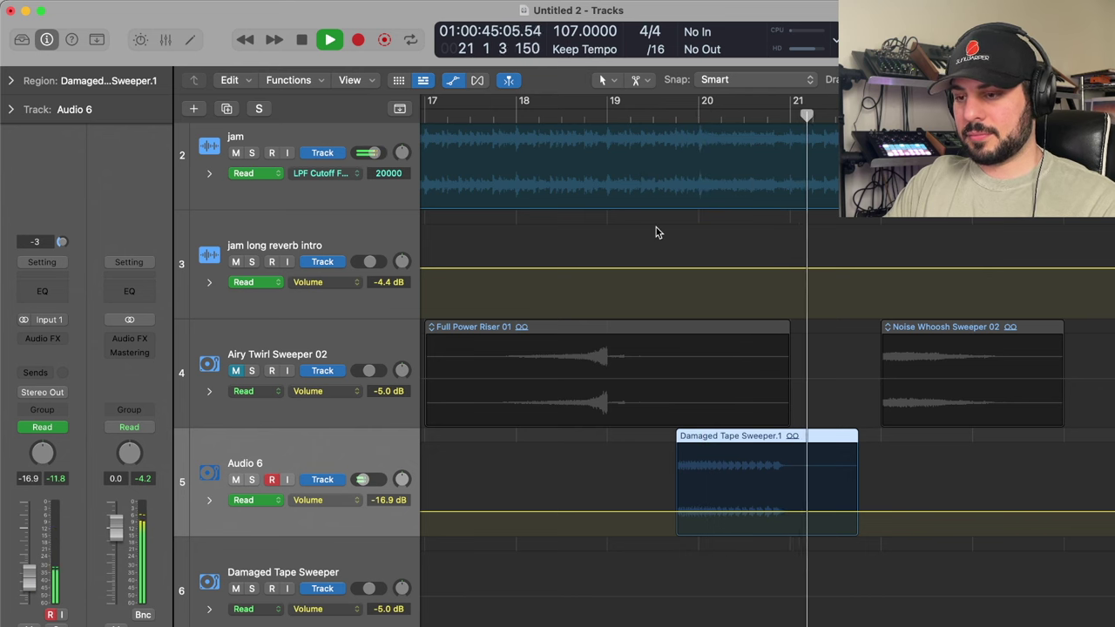
{"action": "key", "text": "space"}
Step: Create Audio 7 with Audio 6's settings and transfer the Damaged Tape Sweeper region onto it at the same position, removing the original
{"action": "key", "text": "super+d"}
{"action": "left_click_drag", "start_coordinate": [721, 442], "coordinate": [727, 562]}
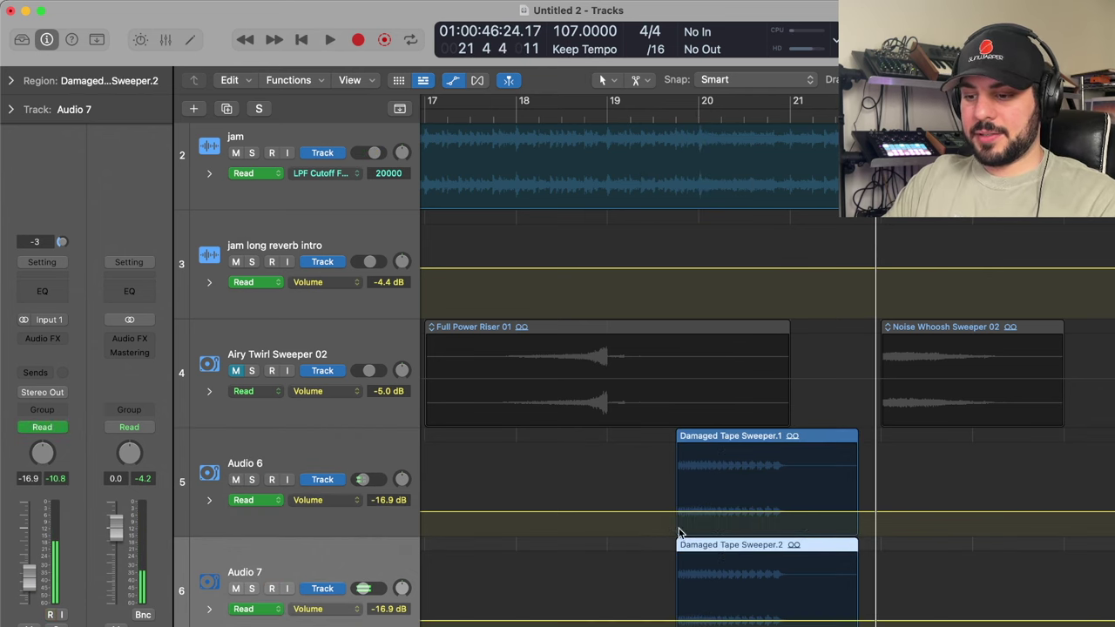
{"action": "left_click", "coordinate": [730, 436]}
{"action": "key", "text": "Delete"}
{"action": "scroll", "coordinate": [645, 479], "scroll_direction": "down", "scroll_amount": 1}
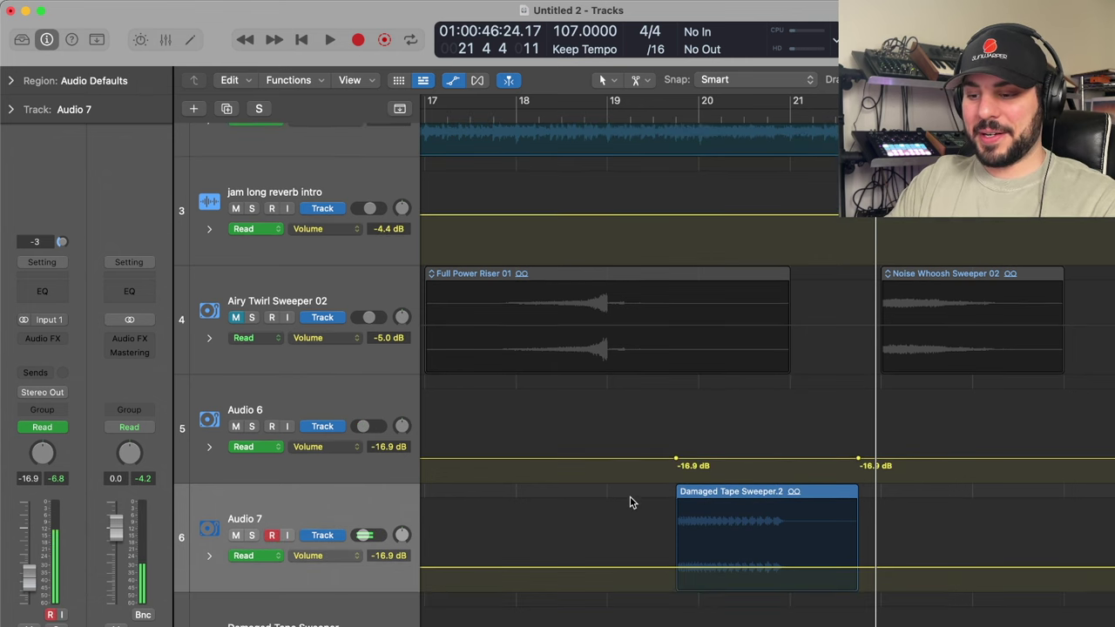
Step: Insert ValhallaSupermassive on Audio 7, browse its presets, and add a Tape Delay after it
{"action": "left_click", "coordinate": [697, 523]}
{"action": "left_click", "coordinate": [37, 336]}
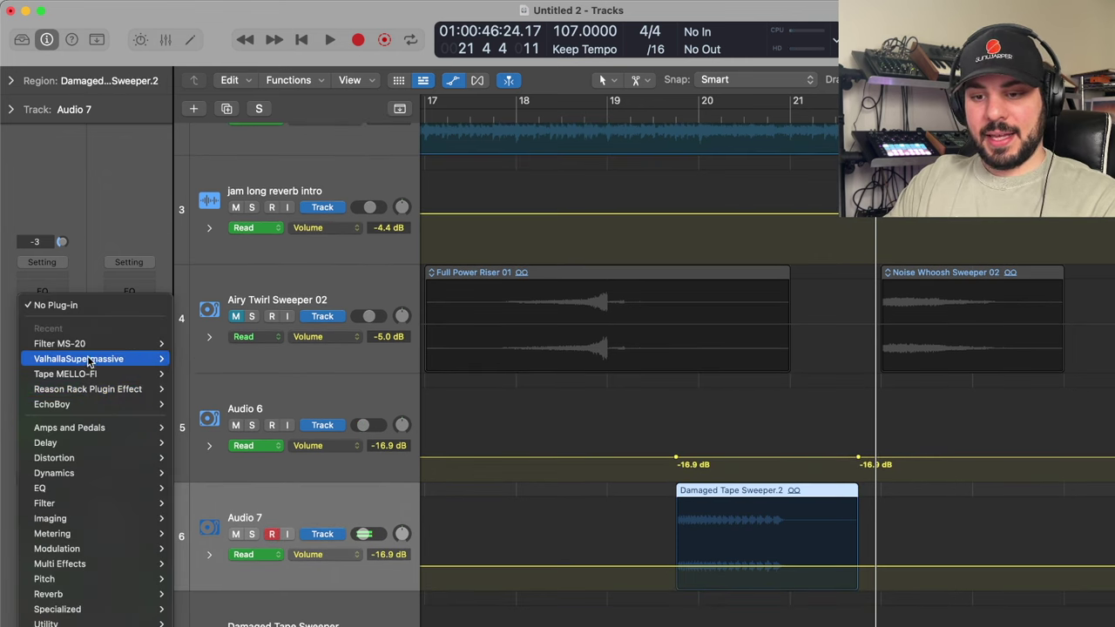
{"action": "left_click", "coordinate": [199, 359]}
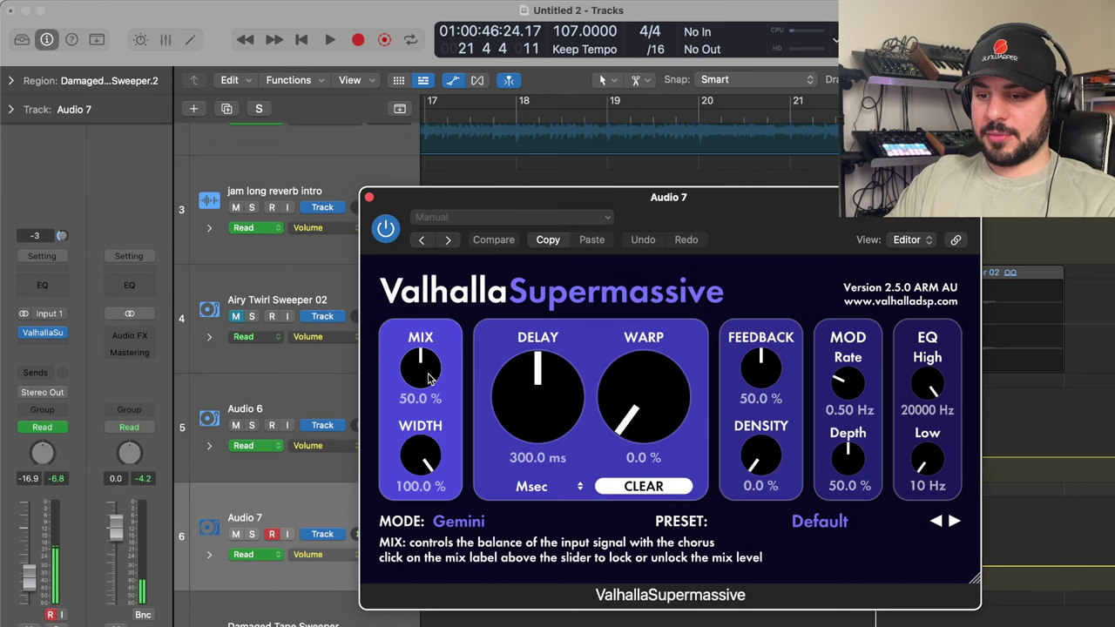
{"action": "left_click", "coordinate": [828, 524]}
{"action": "mouse_move", "coordinate": [791, 396]}
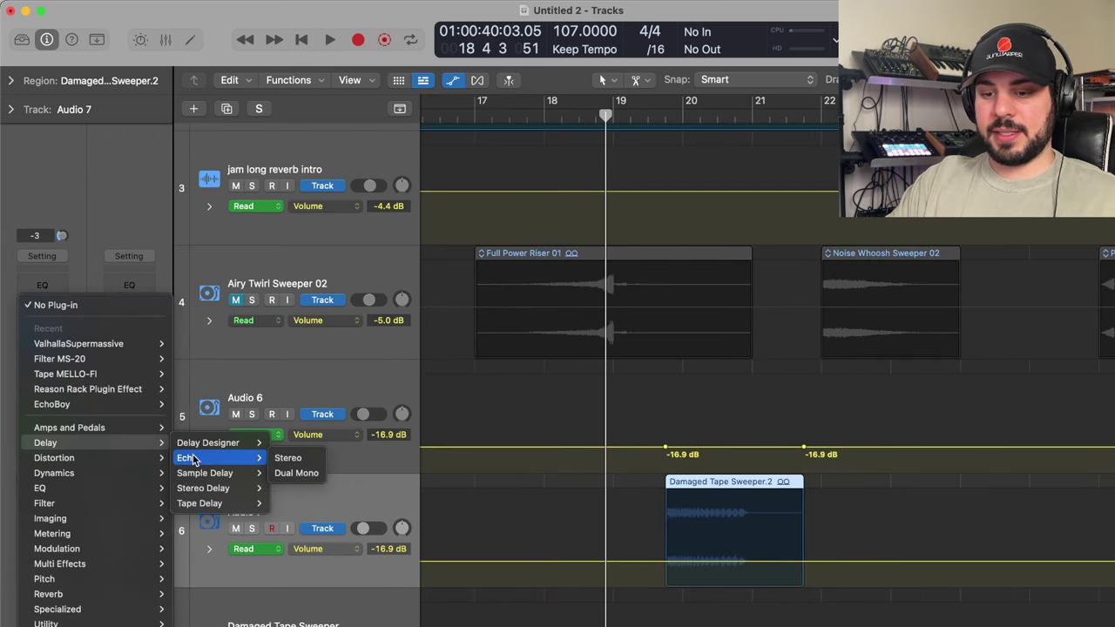
{"action": "left_click", "coordinate": [200, 504]}
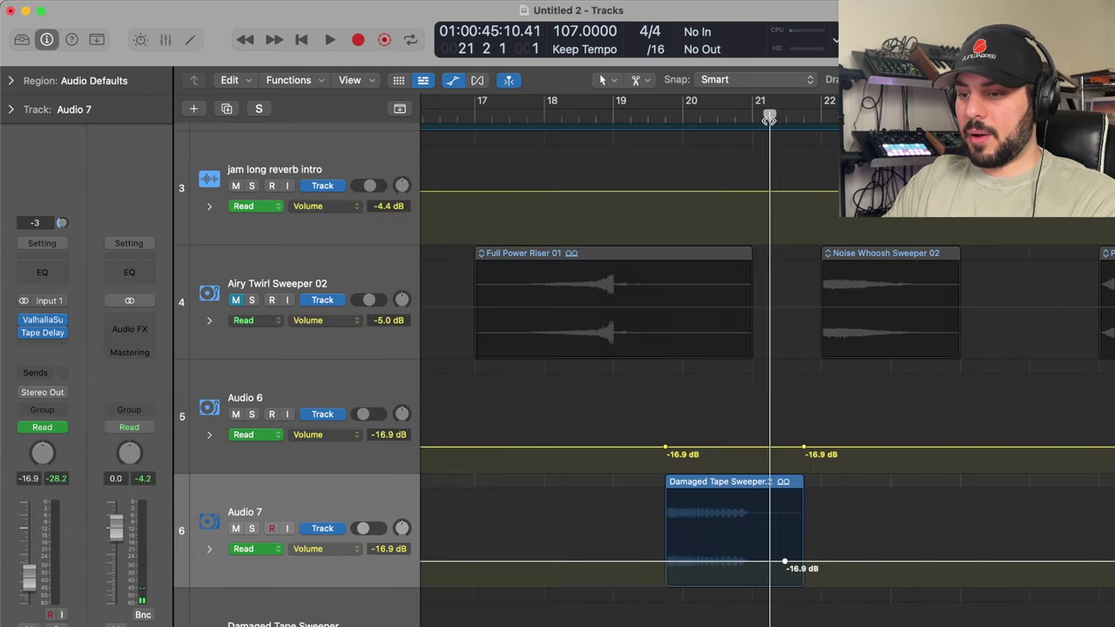
Step: Add volume automation on Audio 7 that drops from -16.9 dB to -∞ shortly after bar 21, and play from bar 20
{"action": "left_click", "coordinate": [732, 139]}
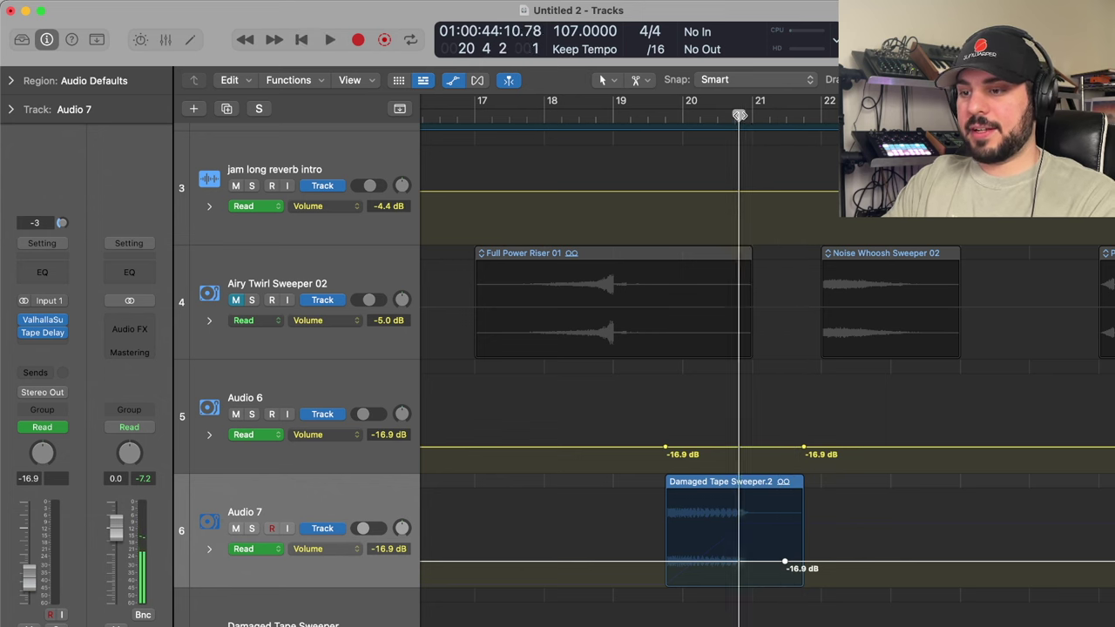
{"action": "key", "text": "space"}
{"action": "key", "text": "space"}
{"action": "left_click_drag", "start_coordinate": [785, 563], "coordinate": [778, 582]}
{"action": "left_click", "coordinate": [711, 114]}
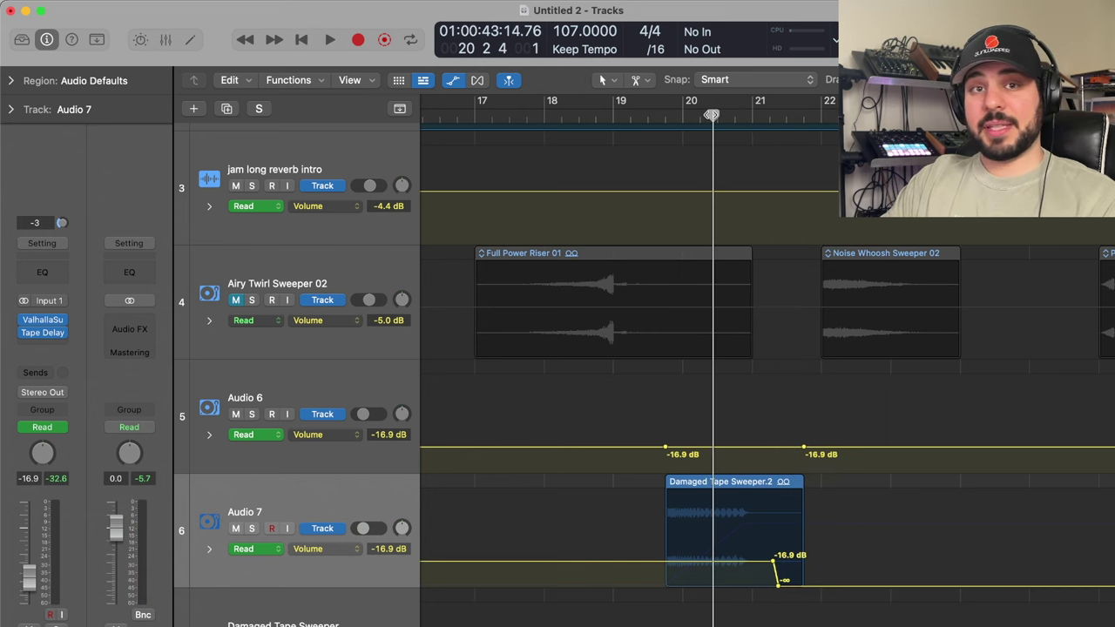
{"action": "key", "text": "space"}
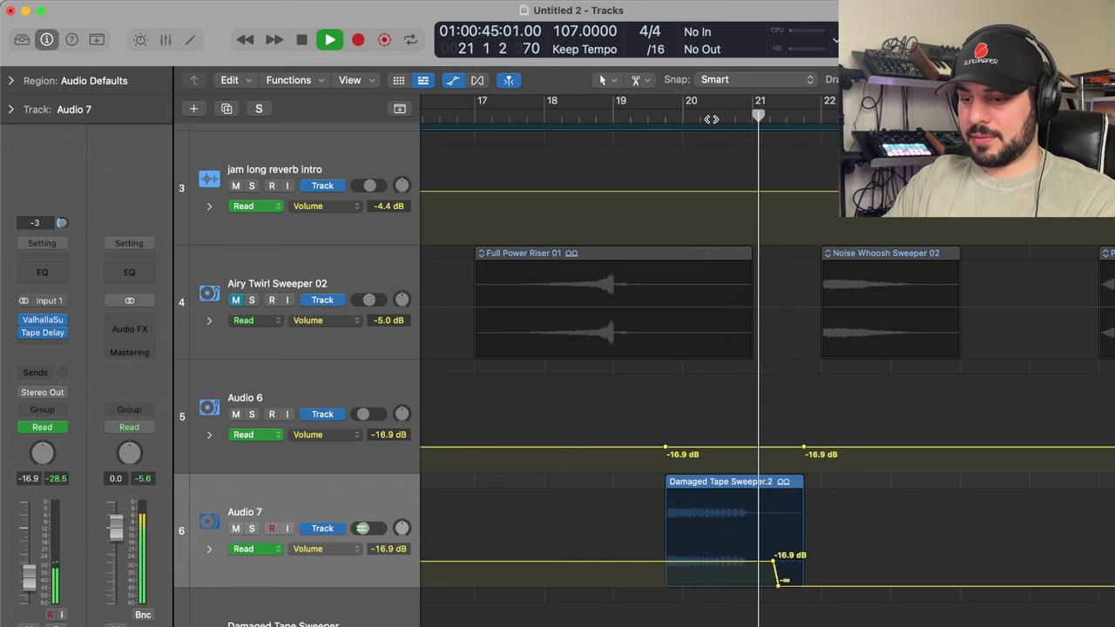
Step: Tighten the volume drop on Audio 7 into a near-vertical, slightly earlier cut to -∞ just after bar 21, and replay it
{"action": "left_click", "coordinate": [647, 117]}
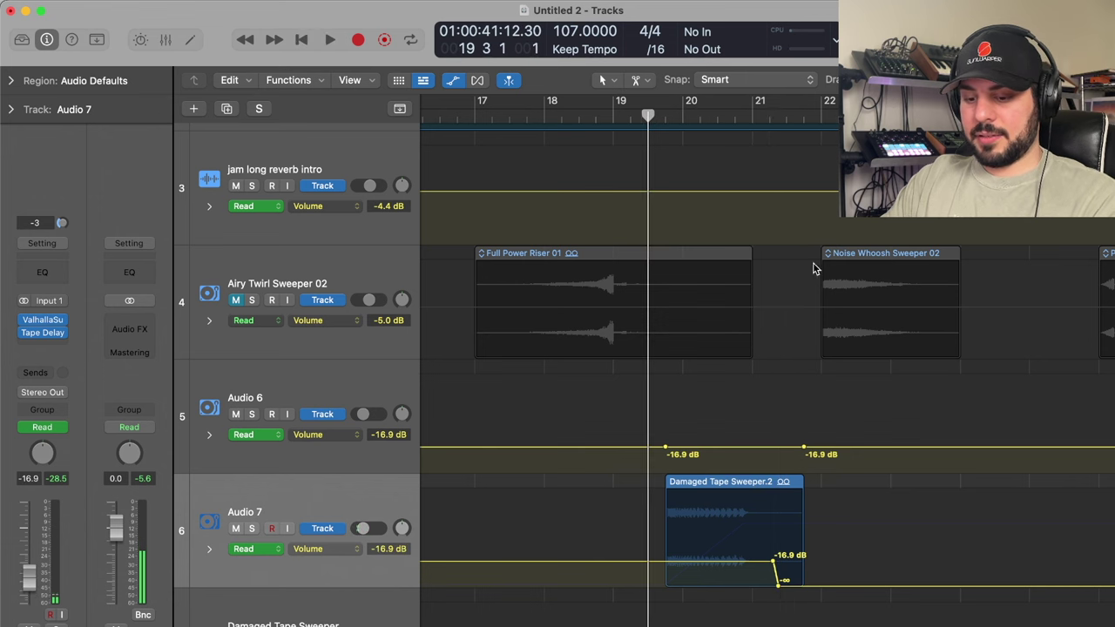
{"action": "key", "text": "super+Right"}
{"action": "key", "text": "super+Right"}
{"action": "key", "text": "super+Right"}
{"action": "key", "text": "super+Right"}
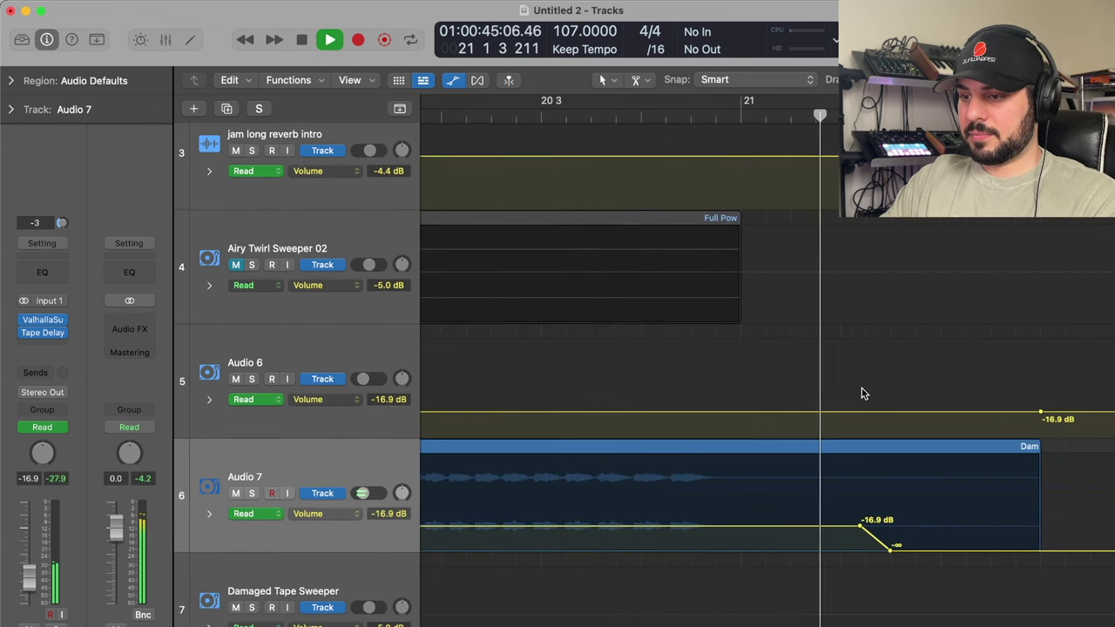
{"action": "key", "text": "space"}
{"action": "mouse_move", "coordinate": [853, 527]}
{"action": "left_mouse_down"}
{"action": "mouse_move", "coordinate": [829, 528]}
{"action": "mouse_move", "coordinate": [859, 527]}
{"action": "mouse_move", "coordinate": [841, 527]}
{"action": "left_mouse_up"}
{"action": "key", "text": "space"}
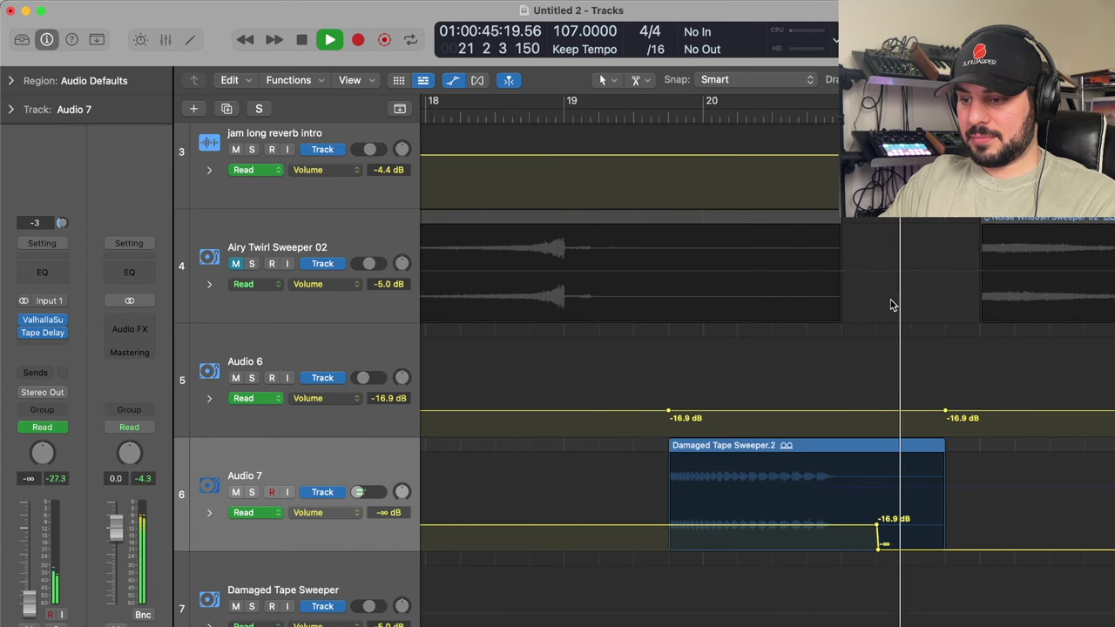
Step: Lower Audio 7's volume automation before the cut to -26.4 dB and replay the sweeper transition
{"action": "scroll", "coordinate": [752, 575], "scroll_direction": "up", "scroll_amount": 2}
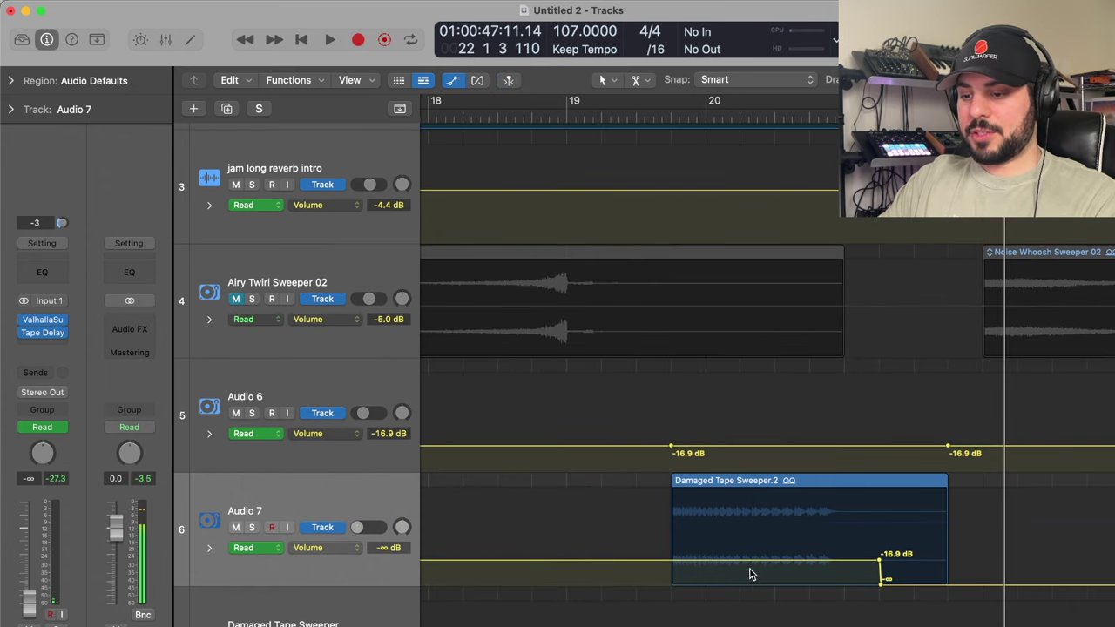
{"action": "key", "text": "space"}
{"action": "left_click_drag", "start_coordinate": [752, 567], "coordinate": [752, 577]}
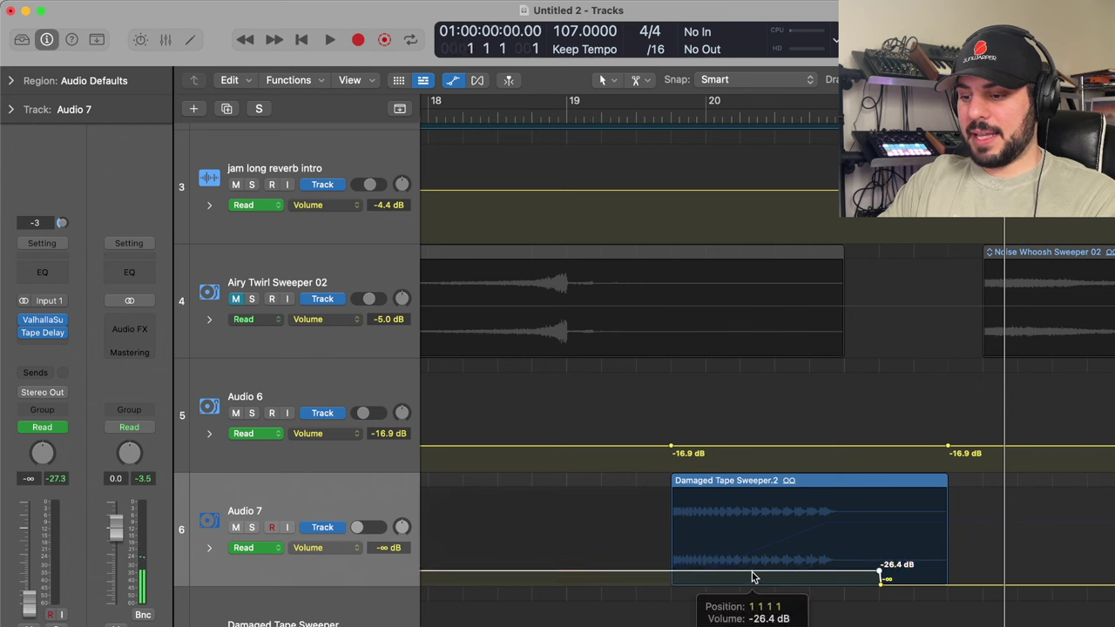
{"action": "double_click", "coordinate": [659, 117]}
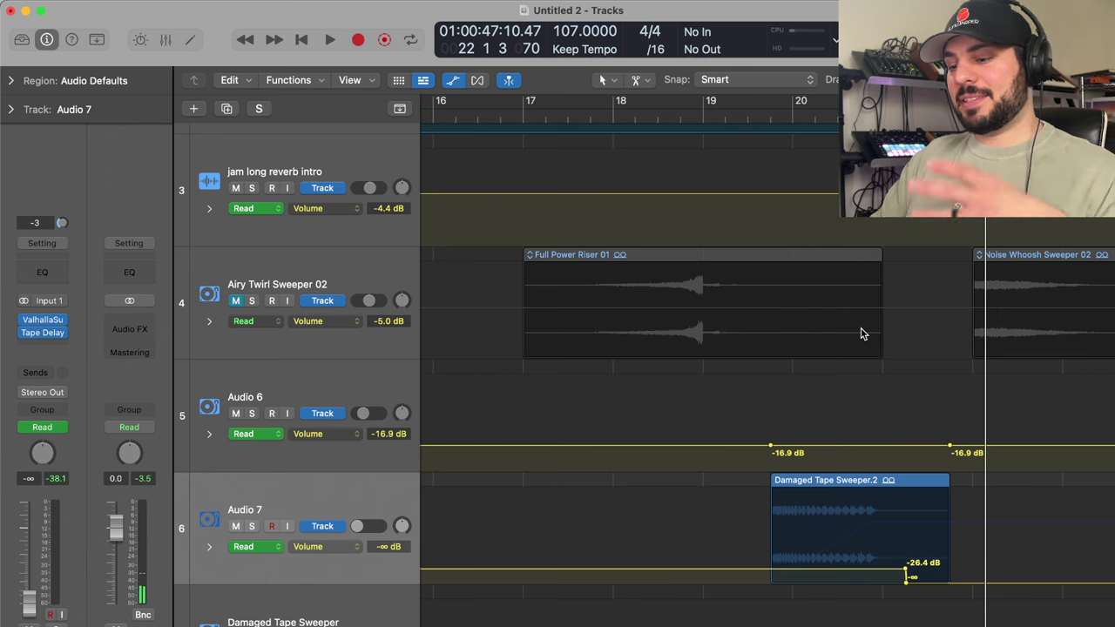
Step: Play the jam further on to around bar 40 to locate the next transition point
{"action": "scroll", "coordinate": [933, 374], "scroll_direction": "right", "scroll_amount": 5}
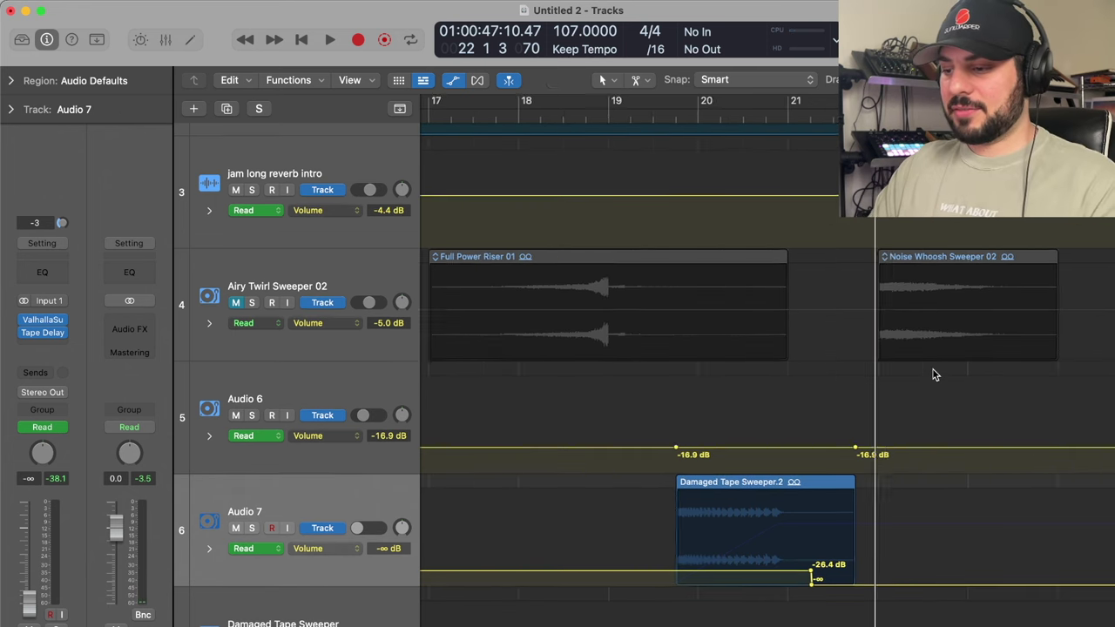
{"action": "scroll", "coordinate": [933, 374], "scroll_direction": "left", "scroll_amount": 2}
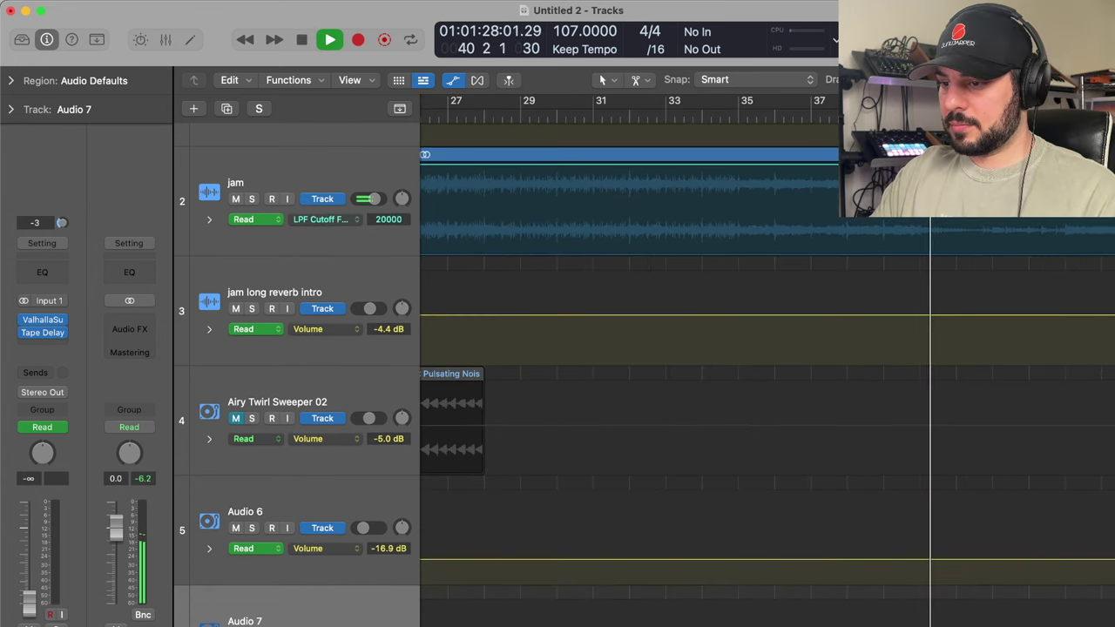
{"action": "key", "text": "space"}
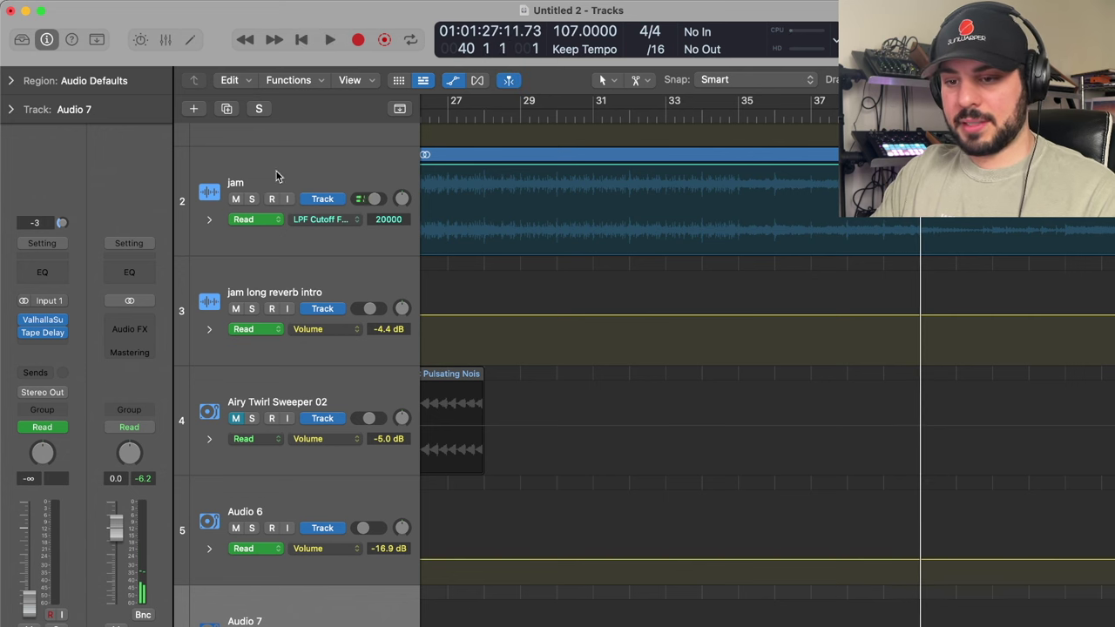
Step: Insert ValhallaSupermassive on the jam track after the MS-20 filter and load the LATE 2022 preset Synth Cloud
{"action": "left_click", "coordinate": [270, 177]}
{"action": "left_click", "coordinate": [34, 351]}
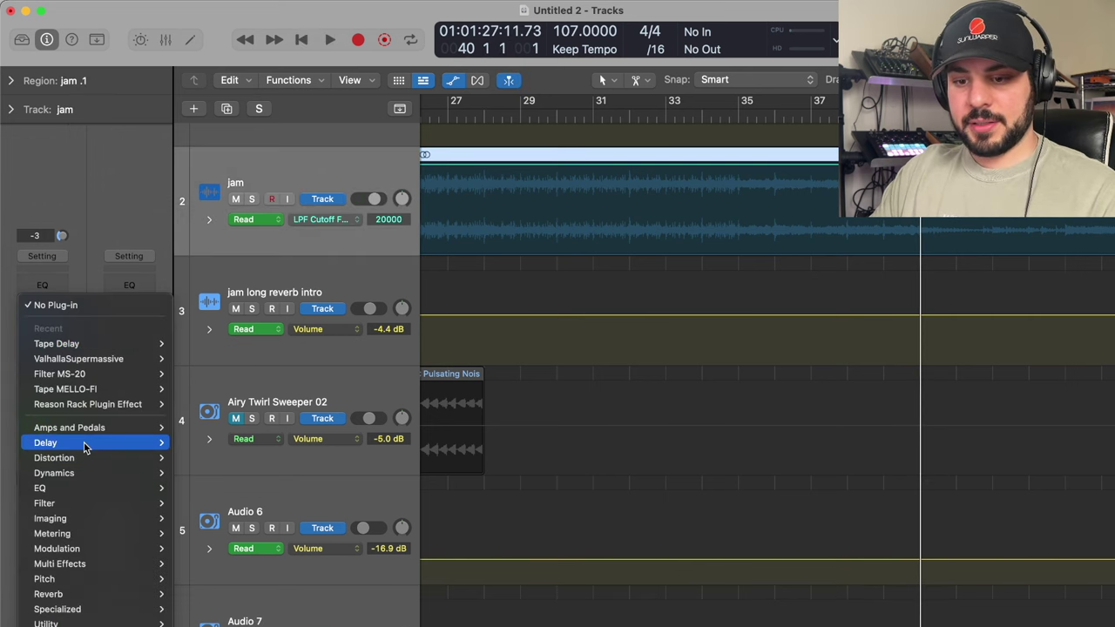
{"action": "mouse_move", "coordinate": [103, 360]}
{"action": "left_click", "coordinate": [190, 359]}
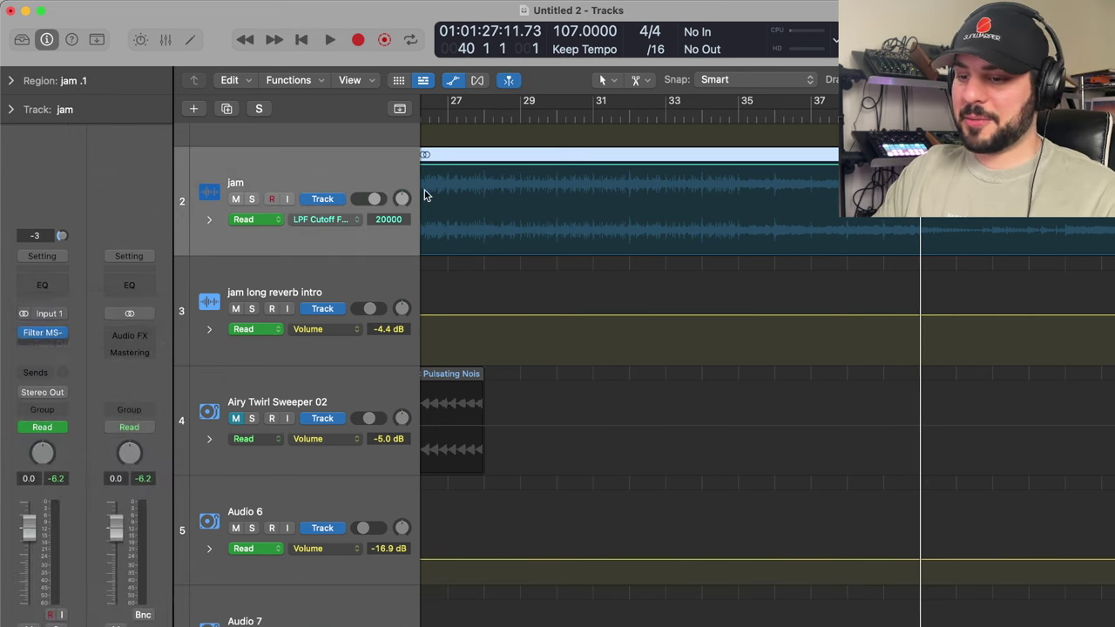
{"action": "left_click", "coordinate": [819, 524]}
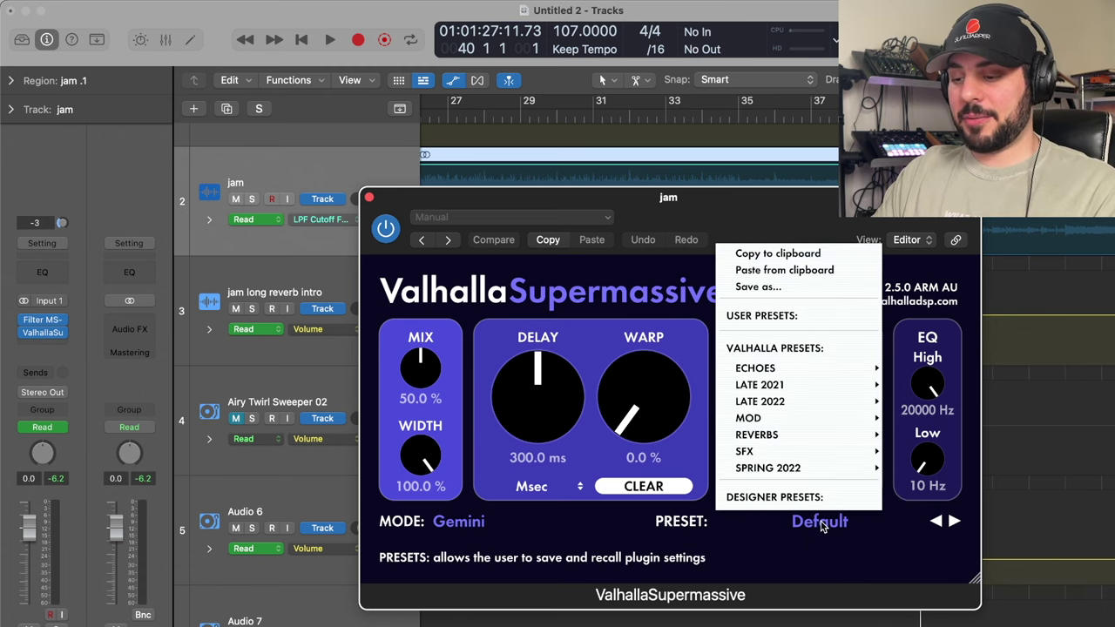
{"action": "mouse_move", "coordinate": [791, 400]}
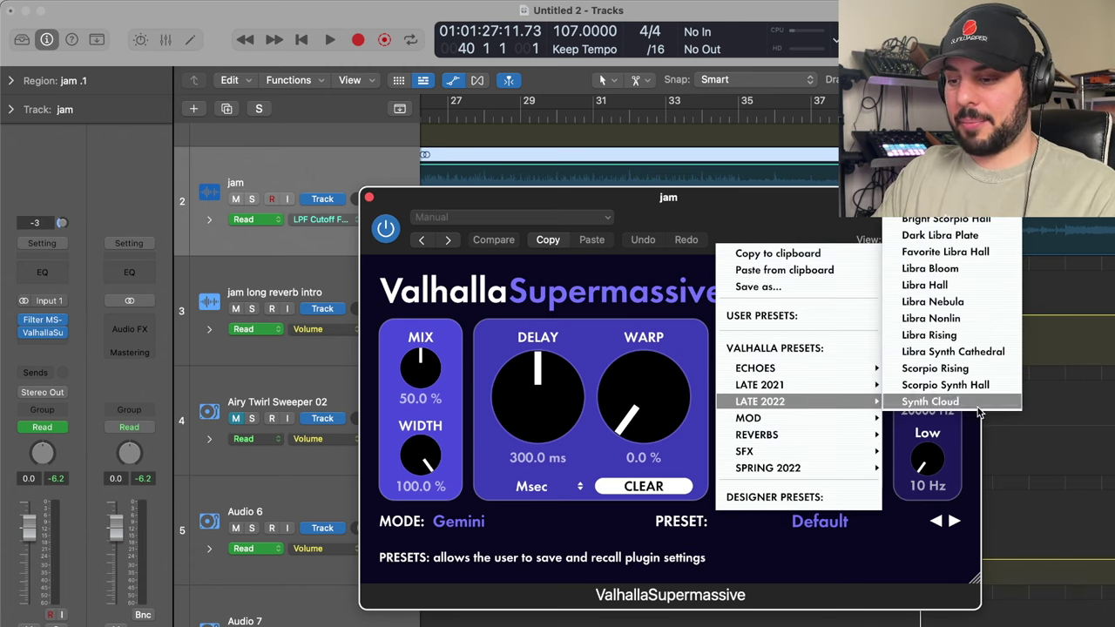
{"action": "left_click", "coordinate": [949, 407]}
Step: Set the jam reverb's mix to 0%, its low EQ to 480 Hz and its high EQ to 7960 Hz, and close the plug-in
{"action": "left_click_drag", "start_coordinate": [421, 376], "coordinate": [417, 445]}
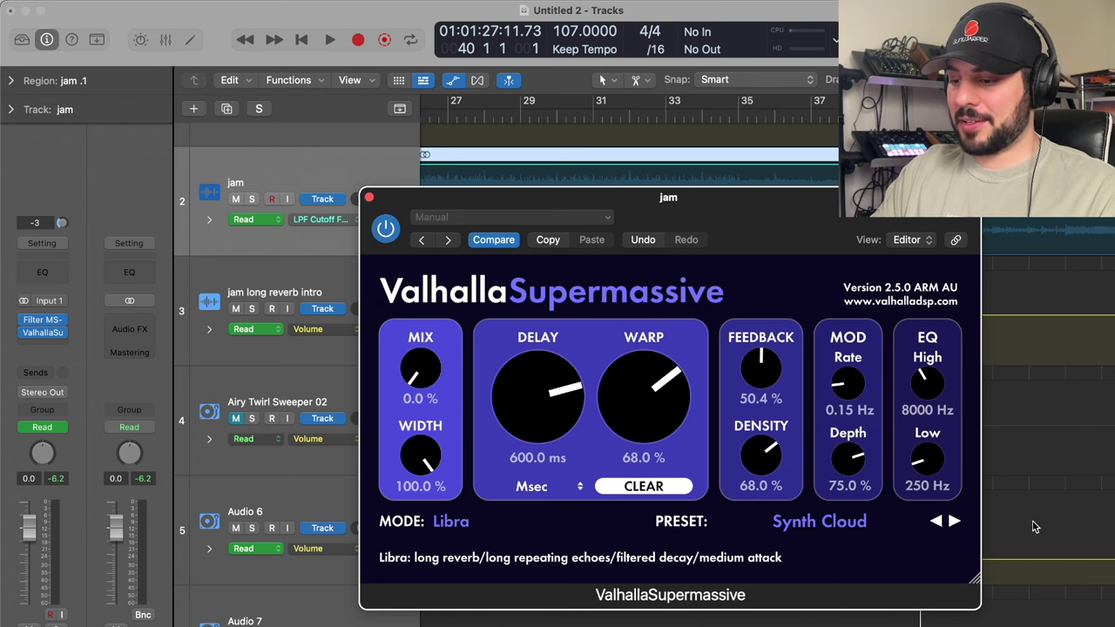
{"action": "left_click_drag", "start_coordinate": [921, 447], "coordinate": [927, 459]}
{"action": "left_click_drag", "start_coordinate": [921, 379], "coordinate": [922, 384]}
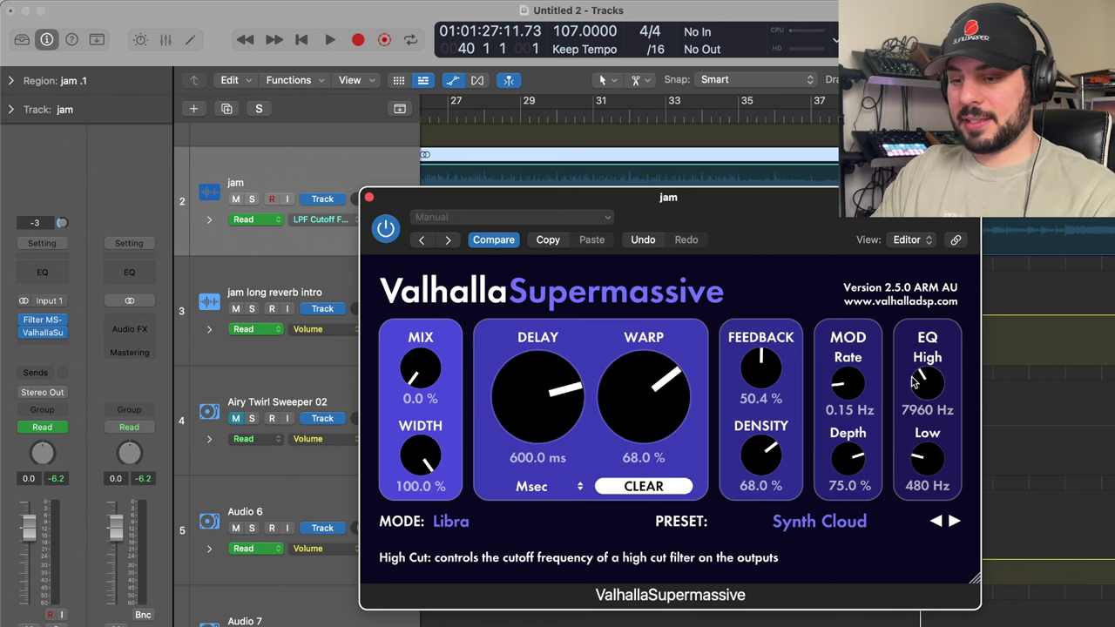
{"action": "left_click", "coordinate": [370, 198]}
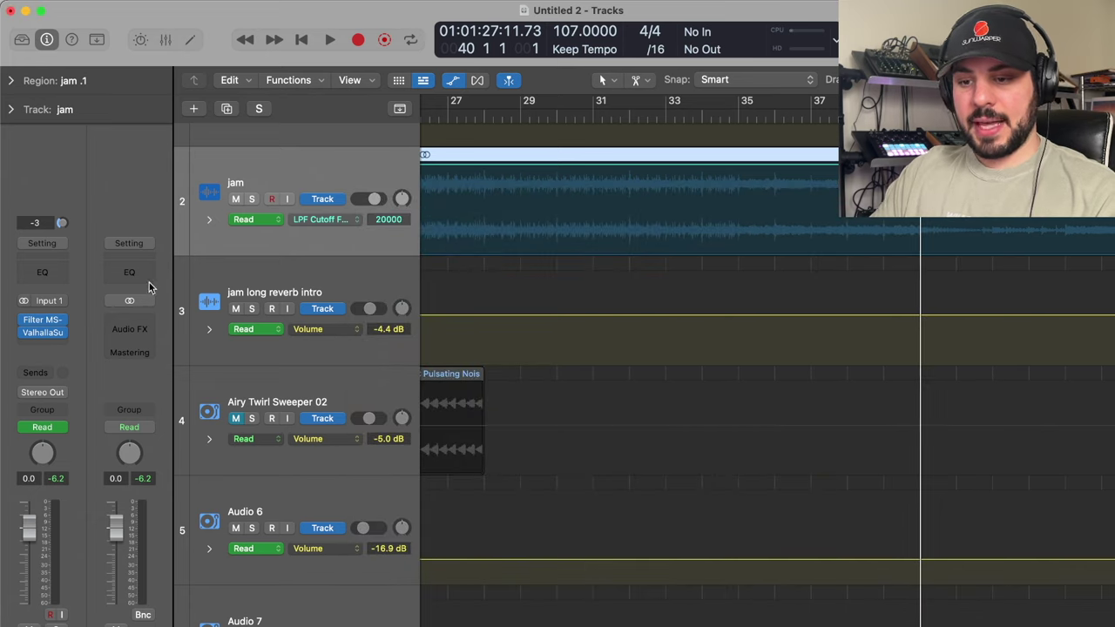
Step: Show the jam track's ValhallaSupermassive Mix automation and ramp it from 0 at bar 35 through 0.1269 at bar 39 to 0.3582 at bar 40
{"action": "left_click", "coordinate": [316, 225]}
{"action": "mouse_move", "coordinate": [375, 184]}
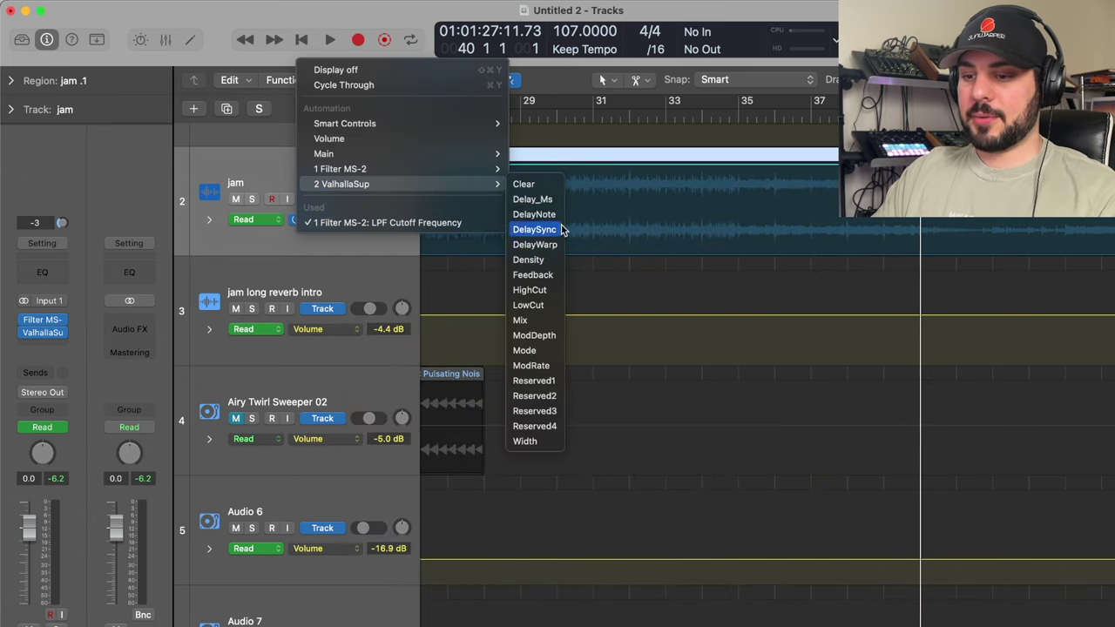
{"action": "left_click", "coordinate": [529, 326]}
{"action": "key", "text": "space"}
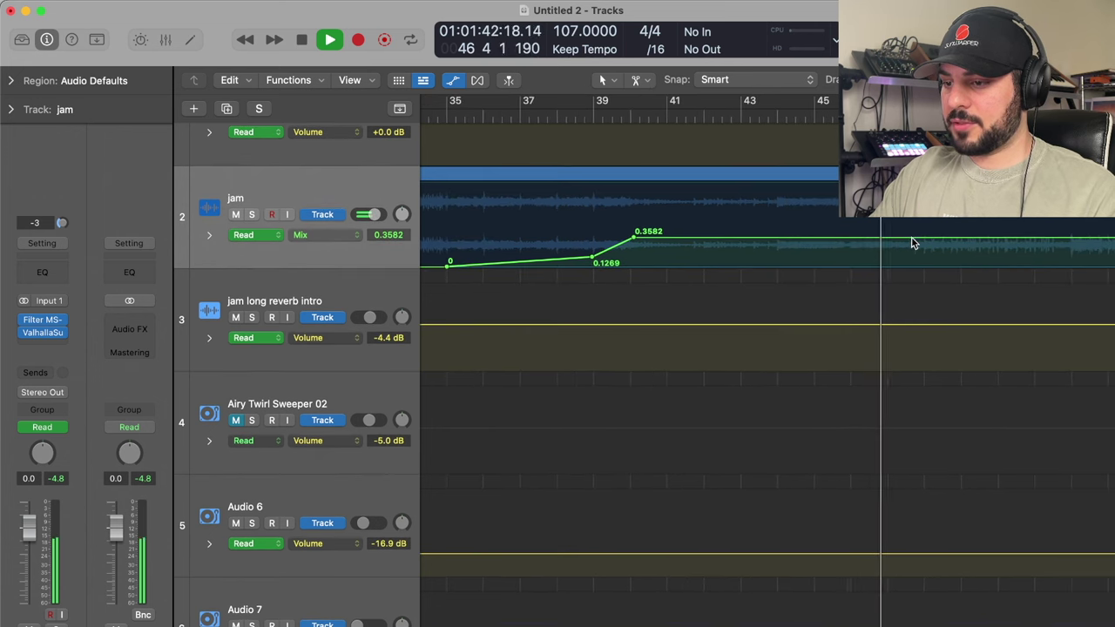
Step: Add a Mix automation point at 0.3582 on the jam track shortly before bar 48
{"action": "left_click", "coordinate": [912, 238]}
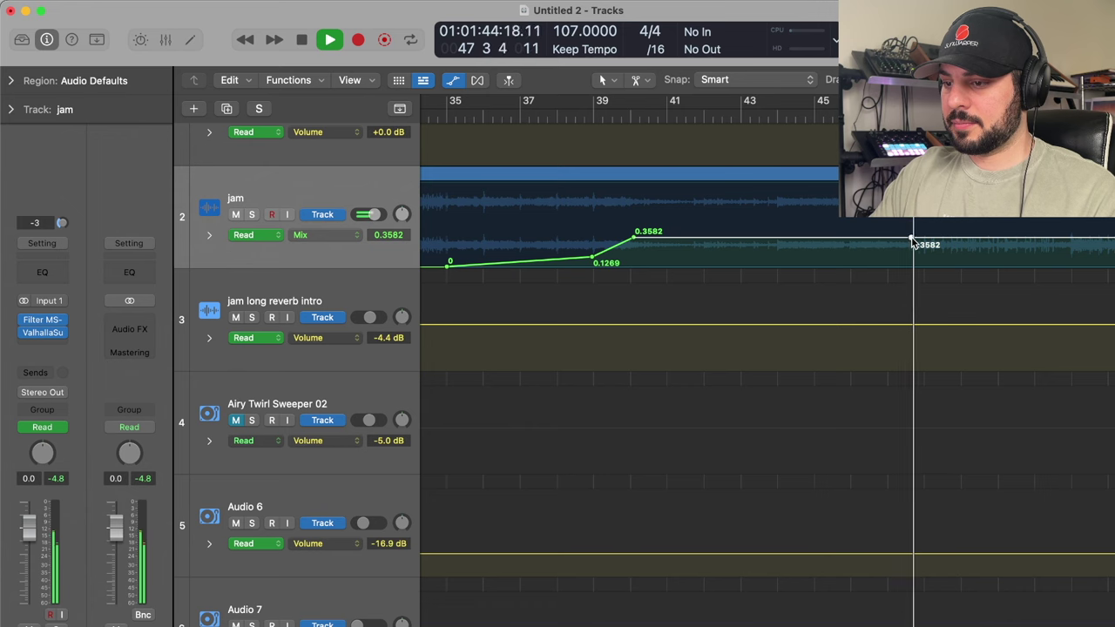
{"action": "key", "text": "space"}
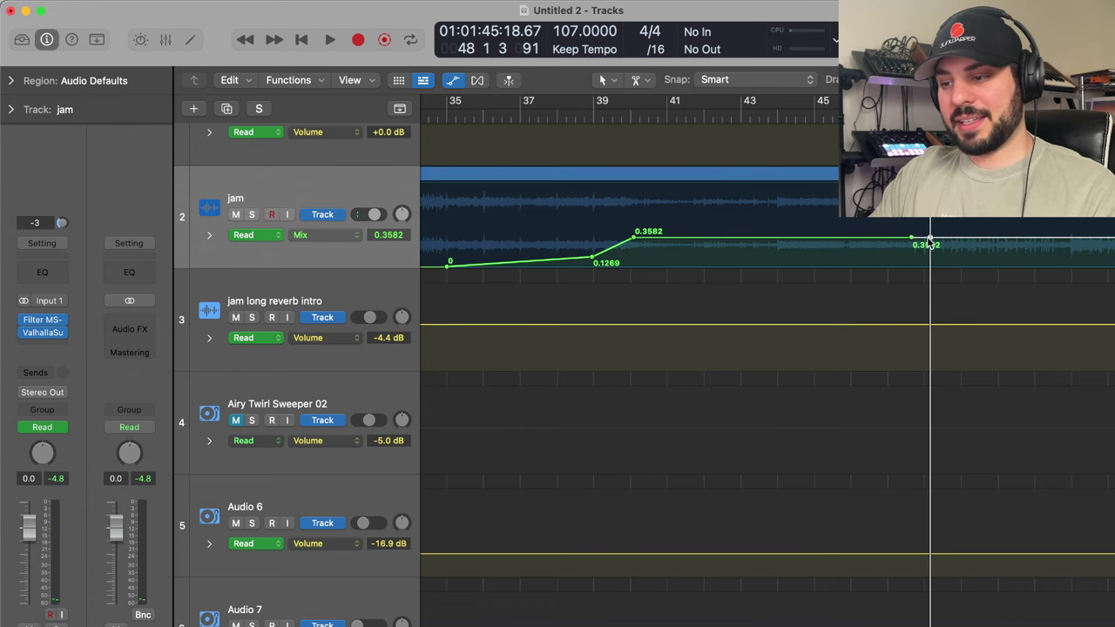
{"action": "scroll", "coordinate": [931, 237], "scroll_direction": "up", "scroll_amount": 8}
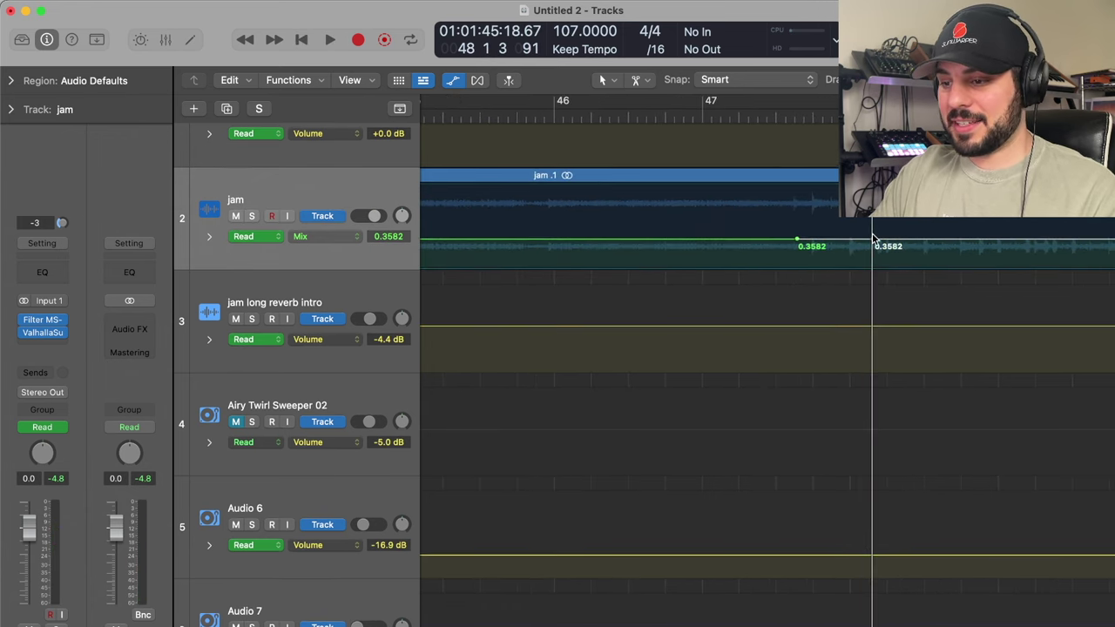
Step: Split the jam region at bar 48
{"action": "left_click", "coordinate": [800, 236], "text": "super"}
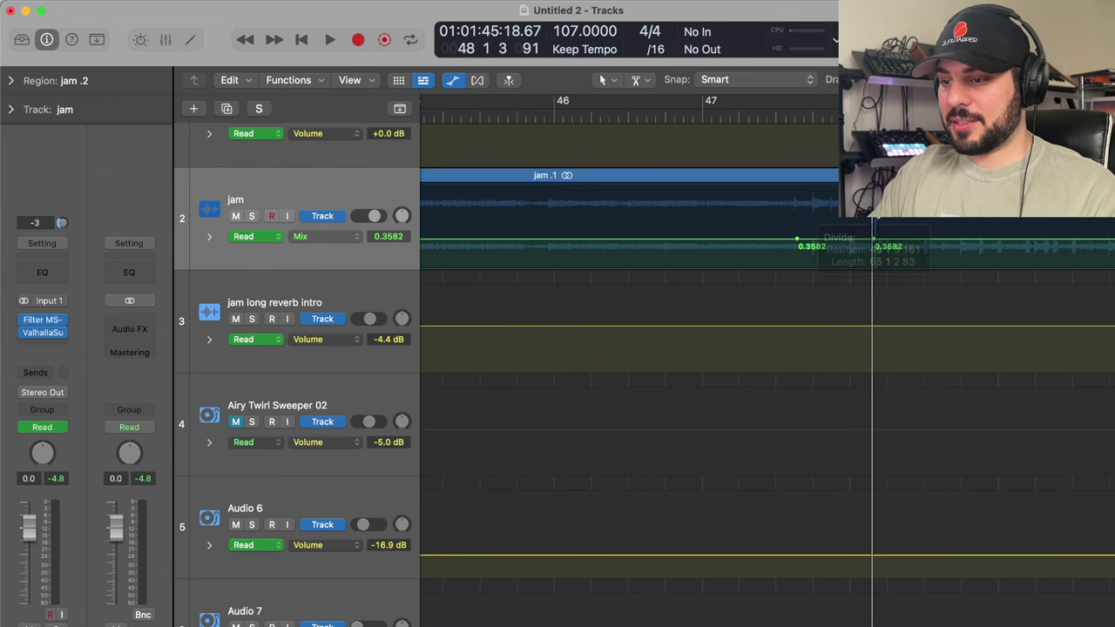
{"action": "scroll", "coordinate": [800, 235], "scroll_direction": "up", "scroll_amount": 3}
{"action": "left_click", "coordinate": [557, 238]}
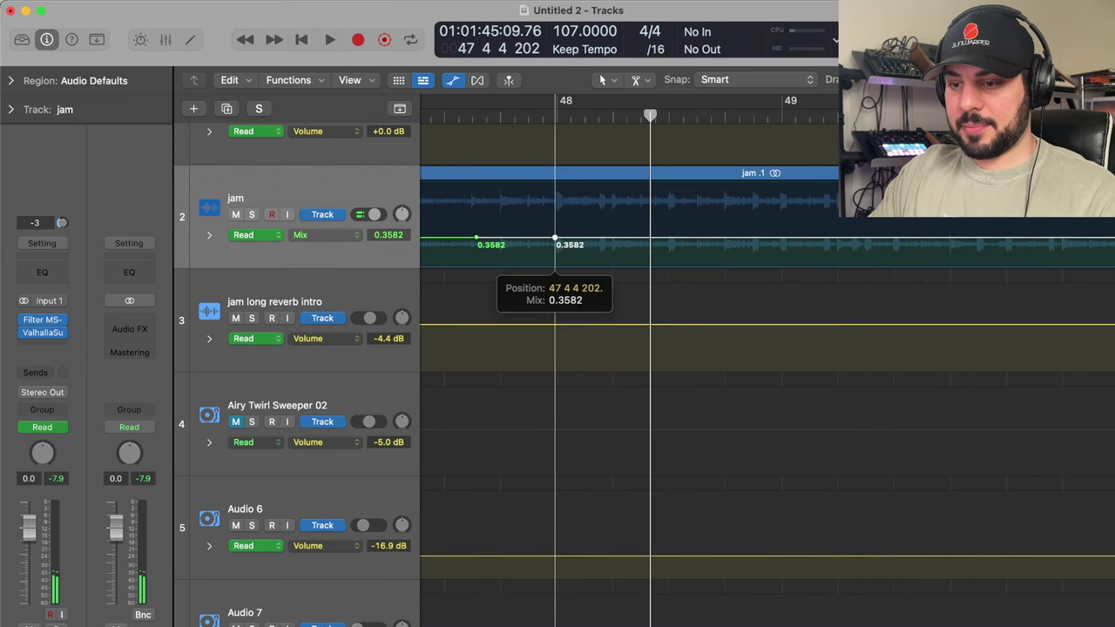
{"action": "left_click", "coordinate": [553, 246]}
{"action": "scroll", "coordinate": [552, 247], "scroll_direction": "up", "scroll_amount": 4}
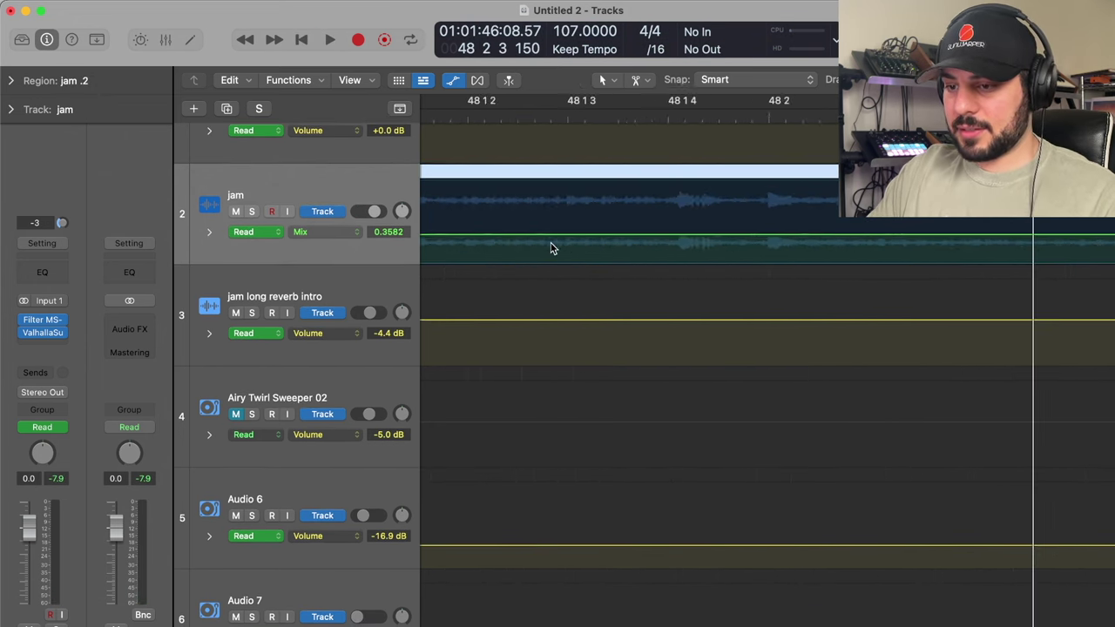
Step: Duplicate the jam track with its settings, copy the region after the bar 48 cut onto it and bypass ValhallaSupermassive there
{"action": "scroll", "coordinate": [551, 246], "scroll_direction": "left", "scroll_amount": 3}
{"action": "left_click", "coordinate": [271, 186]}
{"action": "key", "text": "super+d"}
{"action": "left_click_drag", "start_coordinate": [642, 178], "coordinate": [644, 311]}
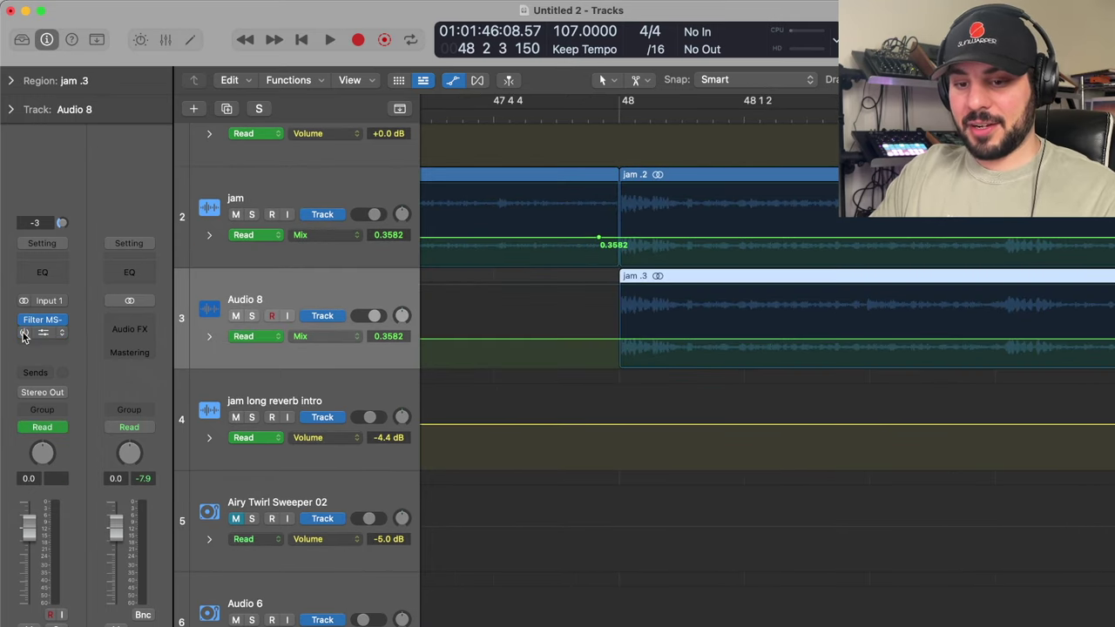
Step: Add a Mix automation point at the jam's bar 48 cut and mute the original jam region after the cut
{"action": "left_click", "coordinate": [618, 239]}
{"action": "left_click", "coordinate": [643, 179]}
{"action": "right_click", "coordinate": [644, 179]}
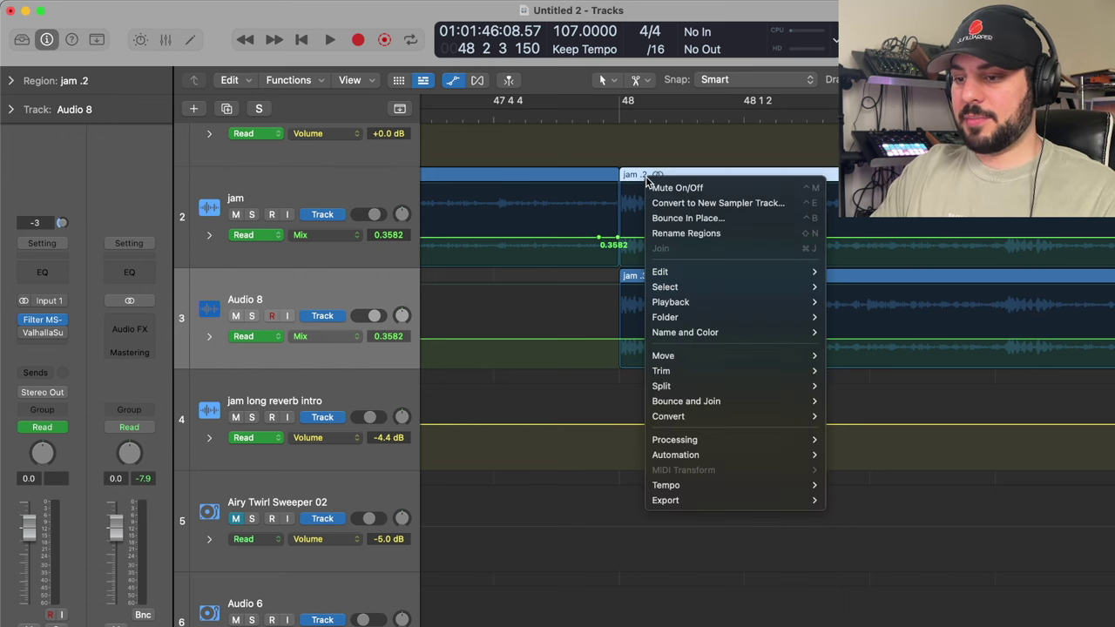
{"action": "left_click", "coordinate": [654, 184]}
Step: Play the reverb build-up from around bar 39 through the bar 48 cut to check the transition onto the dry track
{"action": "scroll", "coordinate": [657, 232], "scroll_direction": "left", "scroll_amount": 5}
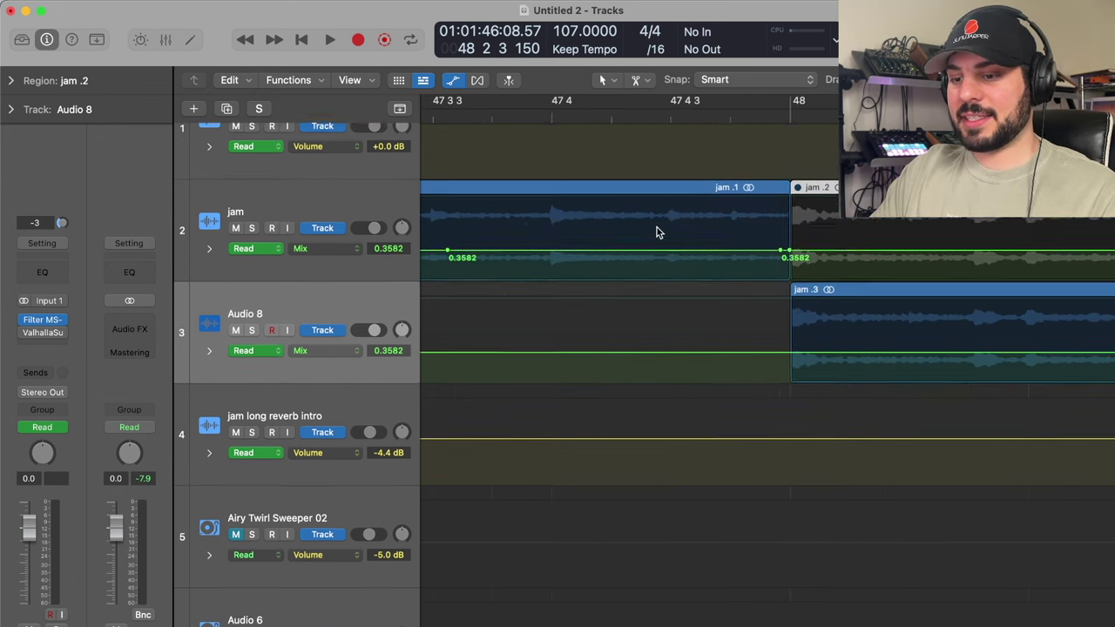
{"action": "scroll", "coordinate": [562, 237], "scroll_direction": "left", "scroll_amount": 8}
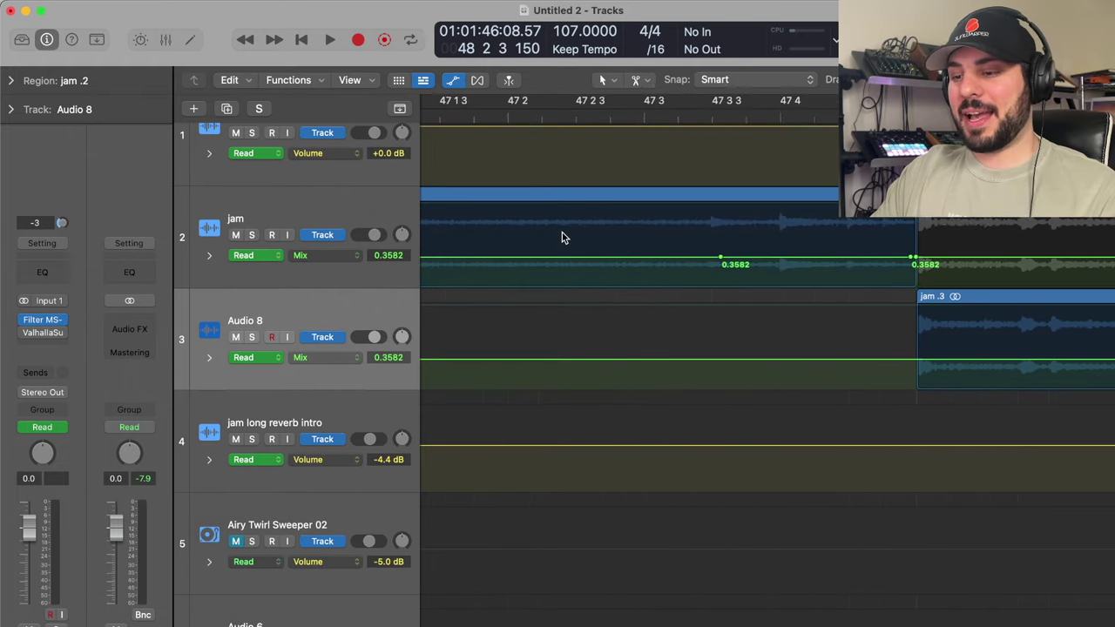
{"action": "scroll", "coordinate": [680, 144], "scroll_direction": "left", "scroll_amount": 5}
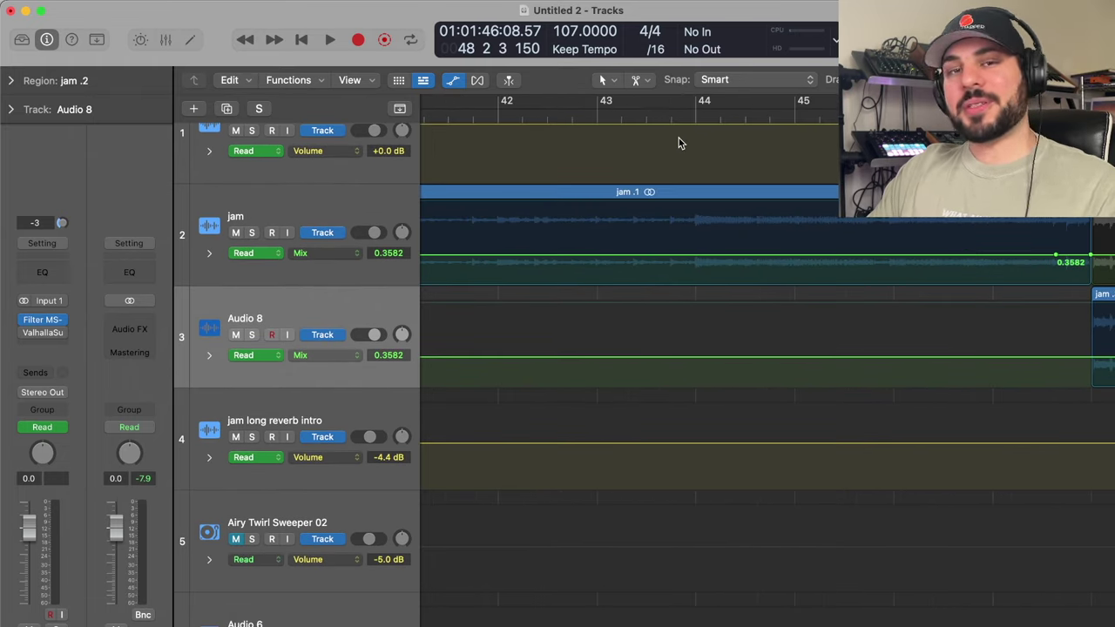
{"action": "scroll", "coordinate": [680, 144], "scroll_direction": "left", "scroll_amount": 8}
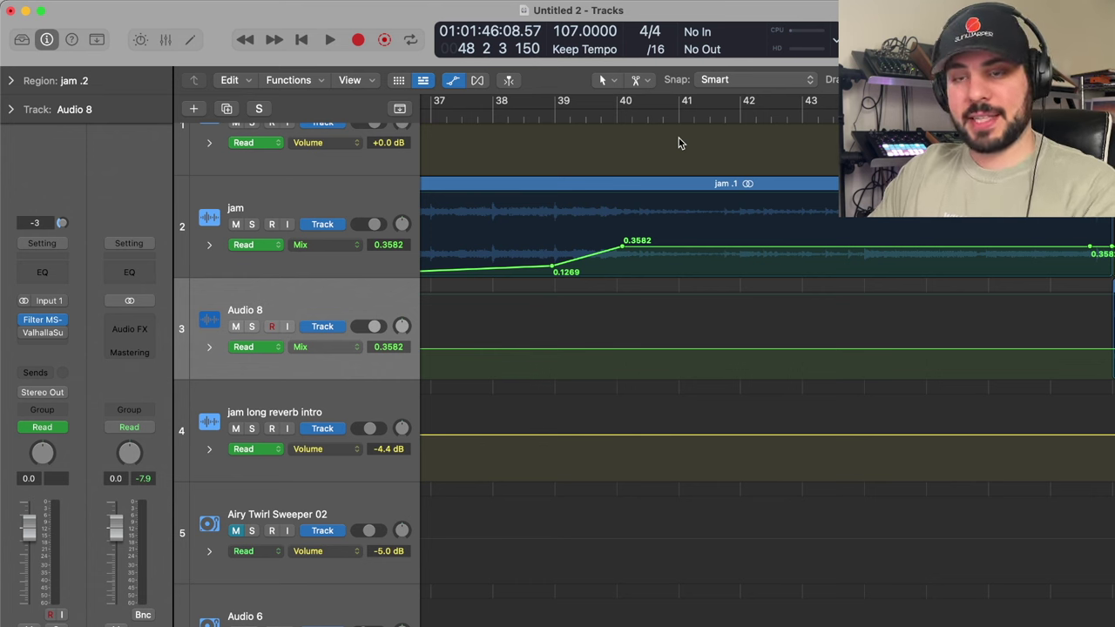
{"action": "left_click", "coordinate": [540, 121]}
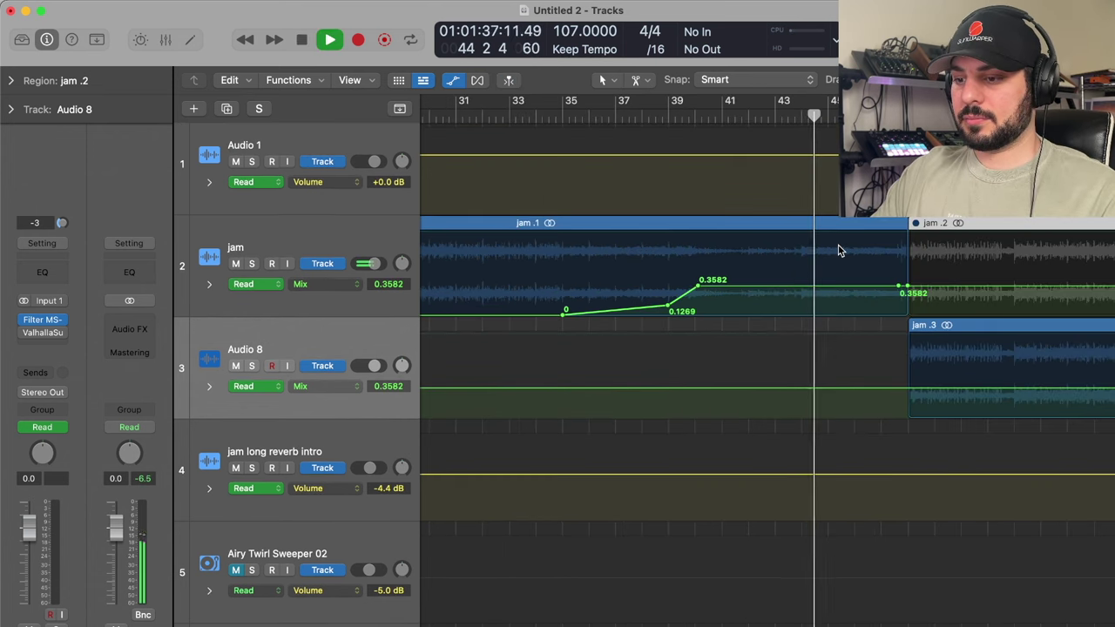
{"action": "scroll", "coordinate": [839, 251], "scroll_direction": "down", "scroll_amount": 3}
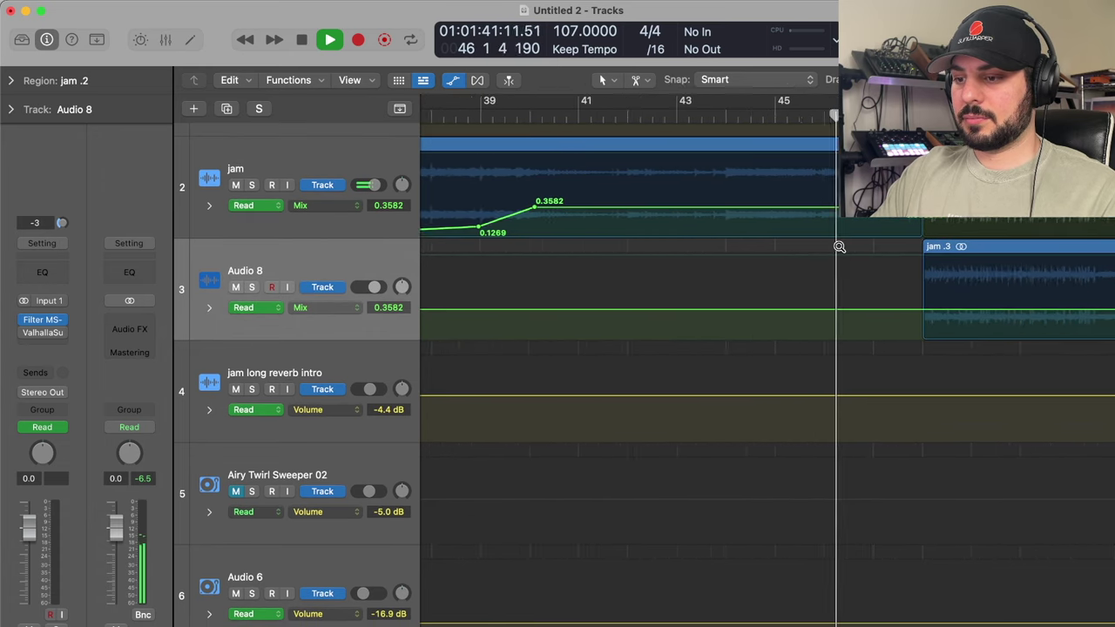
{"action": "left_click", "coordinate": [839, 247], "text": "ctrl+alt"}
{"action": "left_click", "coordinate": [839, 247], "text": "ctrl+alt"}
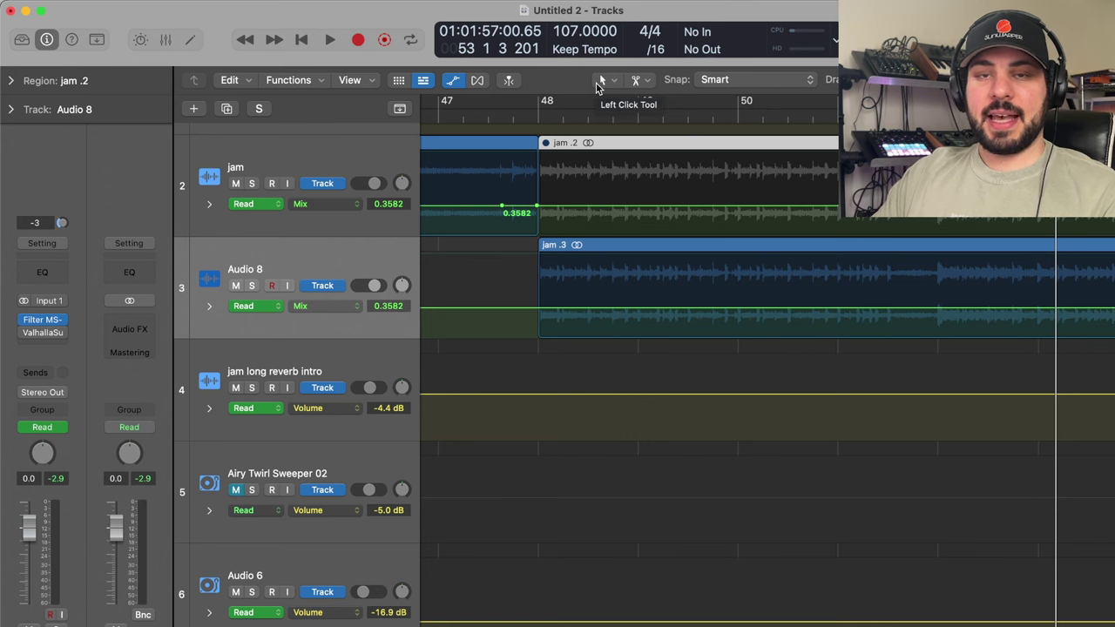
Step: Create a software instrument track with Retro Synth below Audio 8 and close its plug-in window
{"action": "key", "text": "super+Left"}
{"action": "key", "text": "super+Left"}
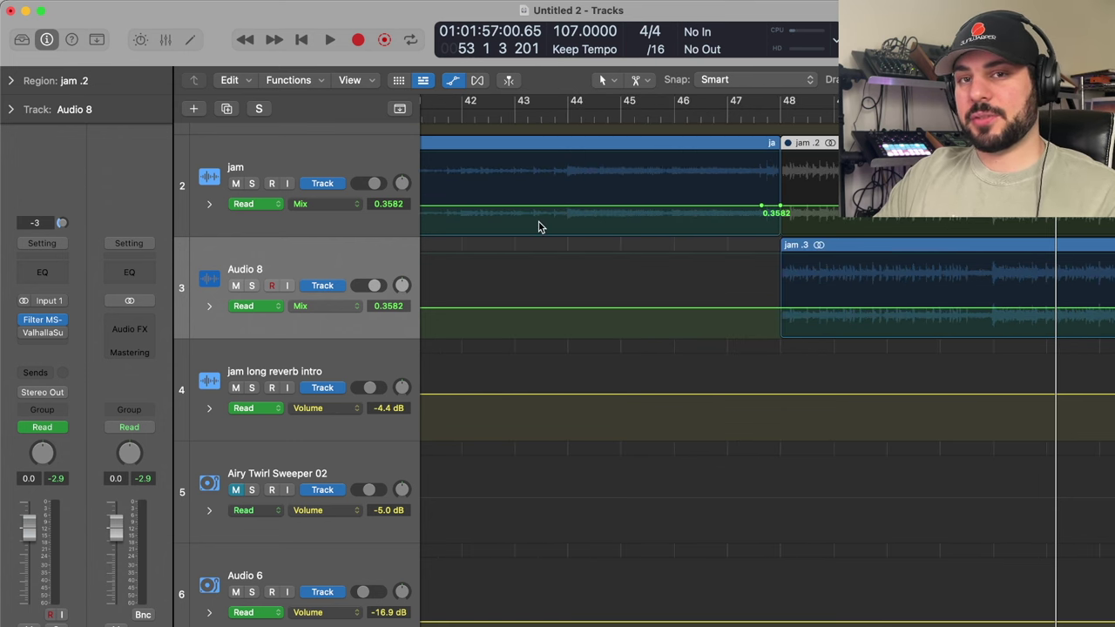
{"action": "left_click", "coordinate": [192, 110]}
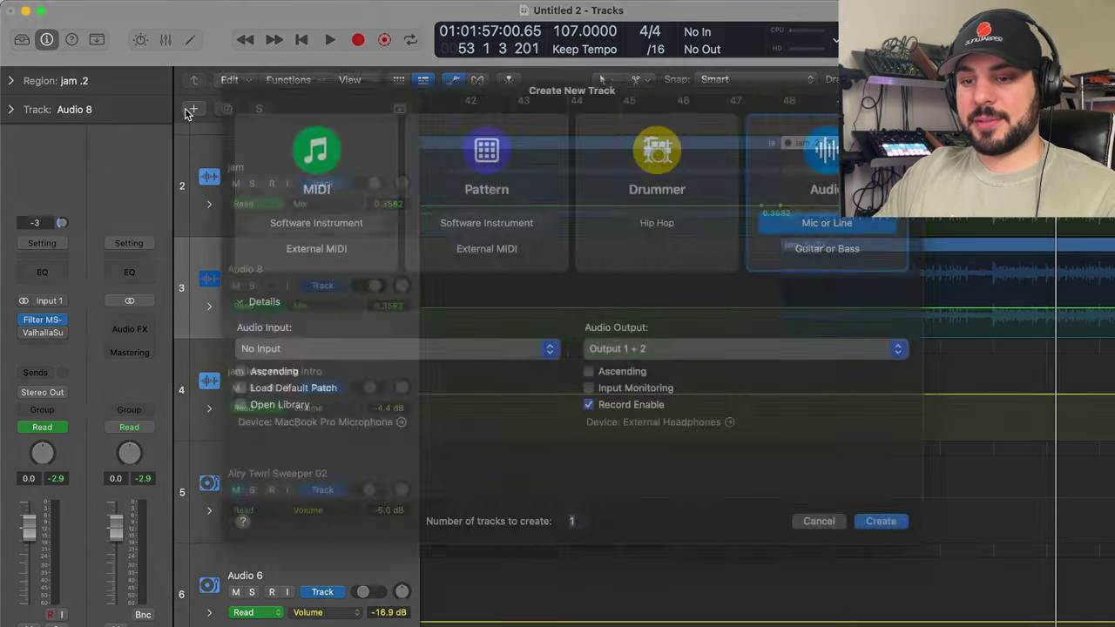
{"action": "left_click", "coordinate": [331, 248]}
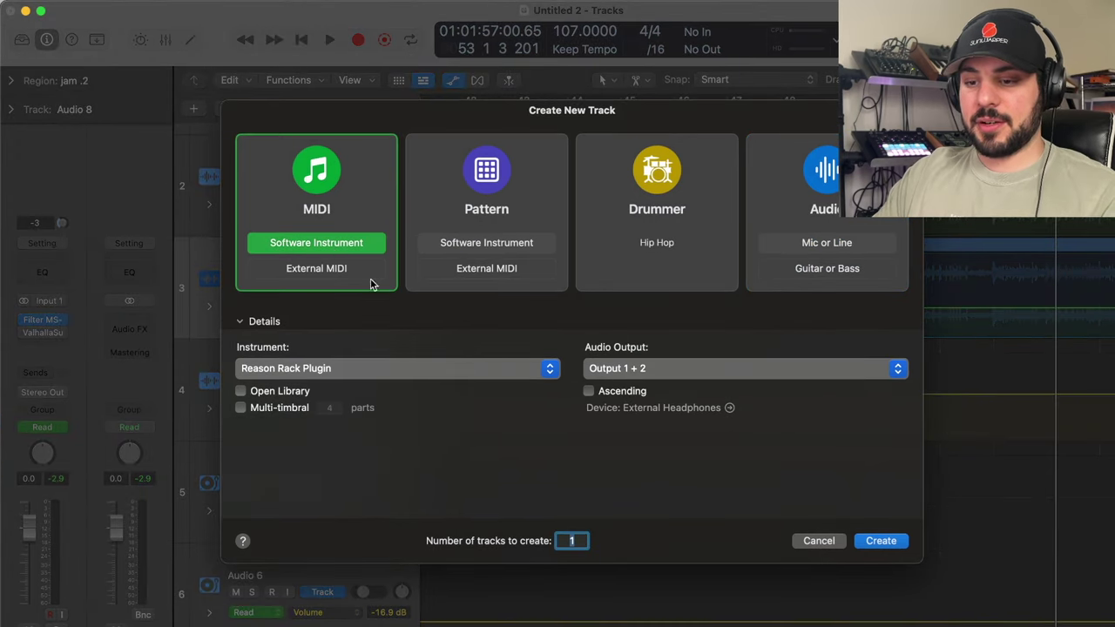
{"action": "left_click", "coordinate": [379, 364]}
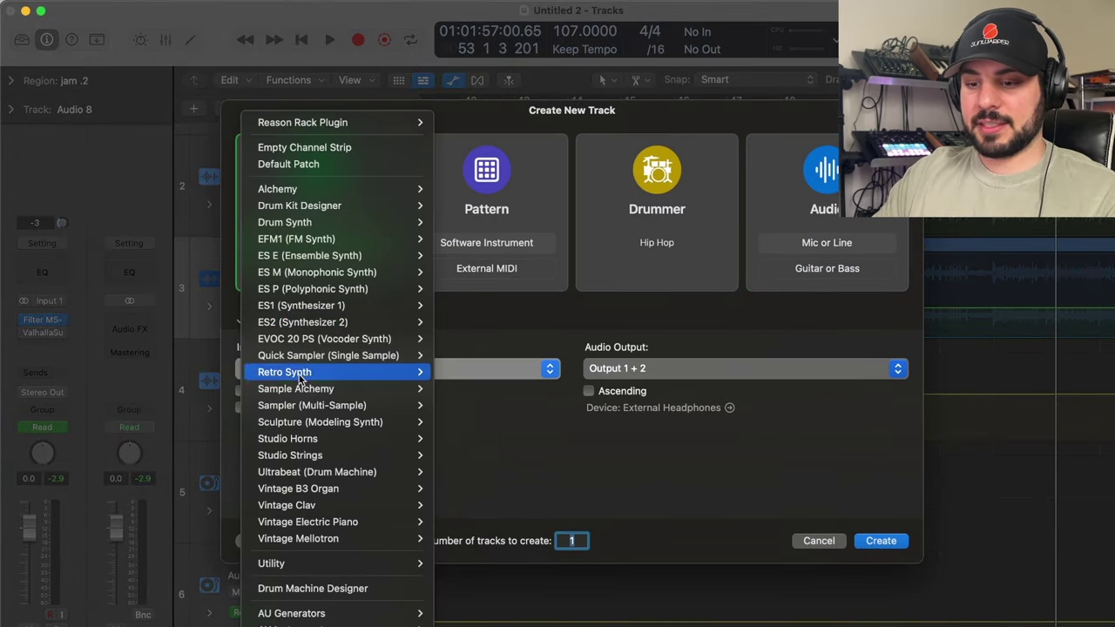
{"action": "mouse_move", "coordinate": [313, 372]}
{"action": "left_click", "coordinate": [454, 372]}
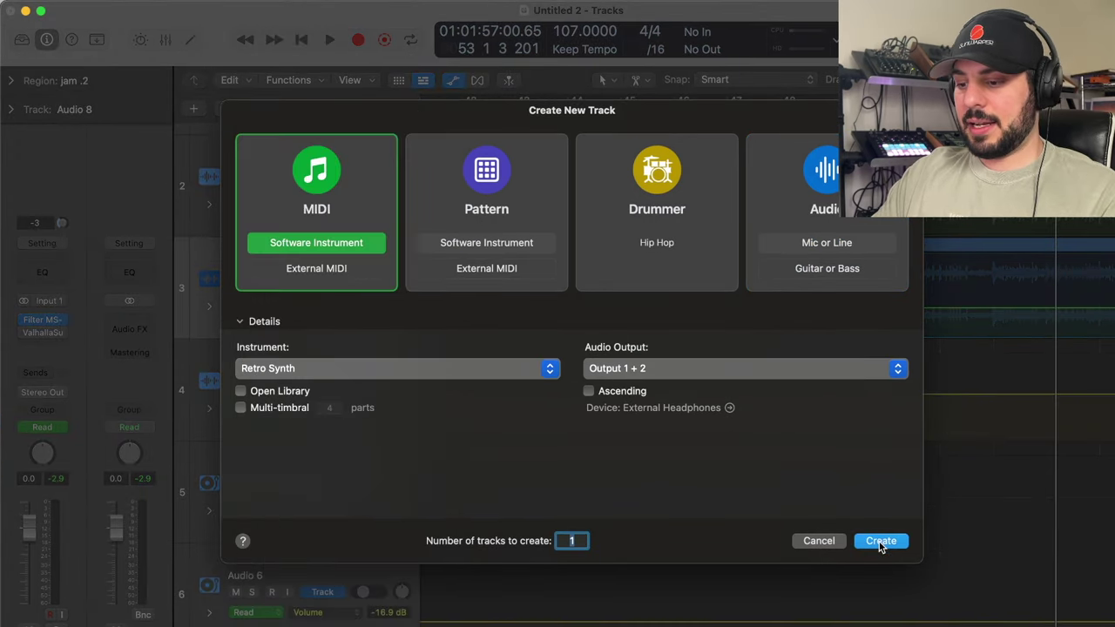
{"action": "left_click", "coordinate": [881, 541]}
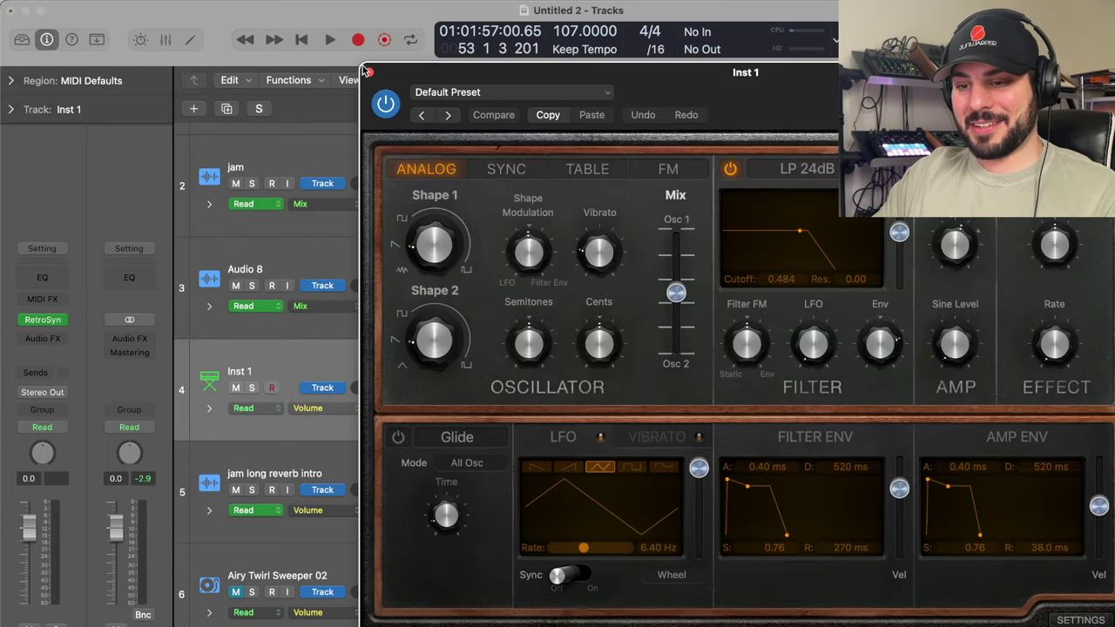
{"action": "left_click", "coordinate": [369, 71]}
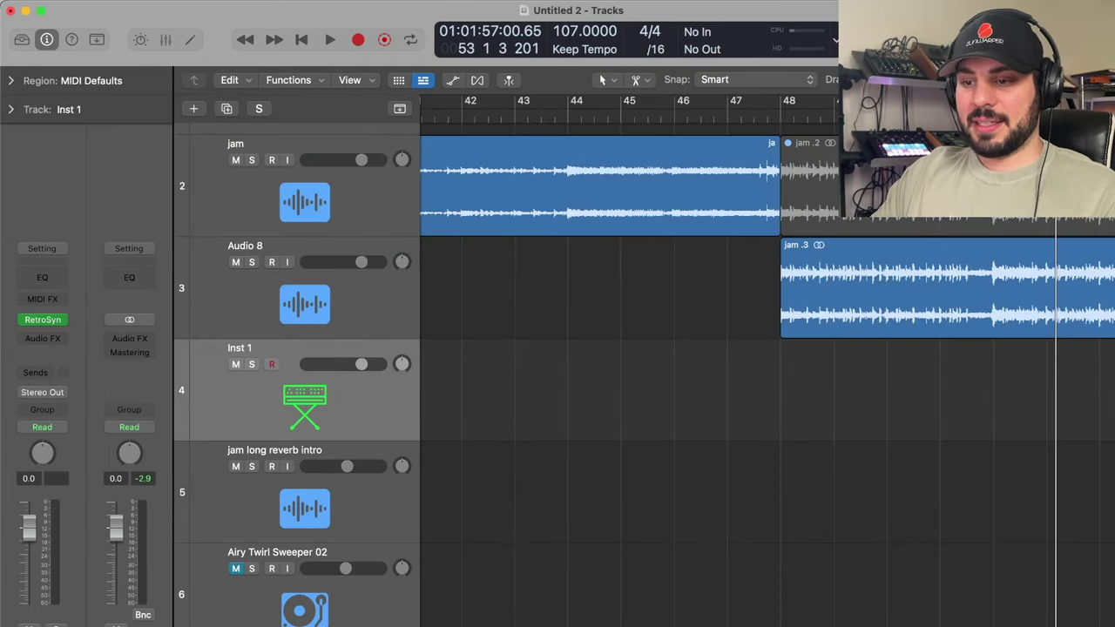
Step: Create an empty MIDI region on Inst 1 from bar 44 to bar 48 and open it in the Piano Roll
{"action": "left_click", "coordinate": [645, 79]}
{"action": "left_click", "coordinate": [671, 114]}
{"action": "left_click", "coordinate": [577, 391], "text": "super"}
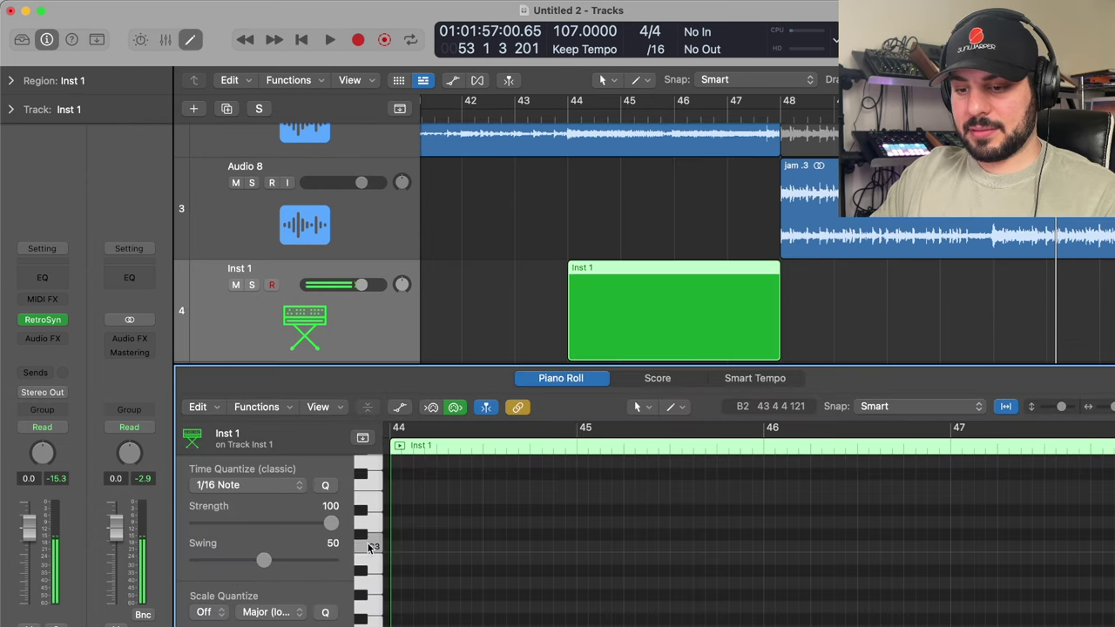
{"action": "key", "text": "e"}
{"action": "double_click", "coordinate": [670, 387]}
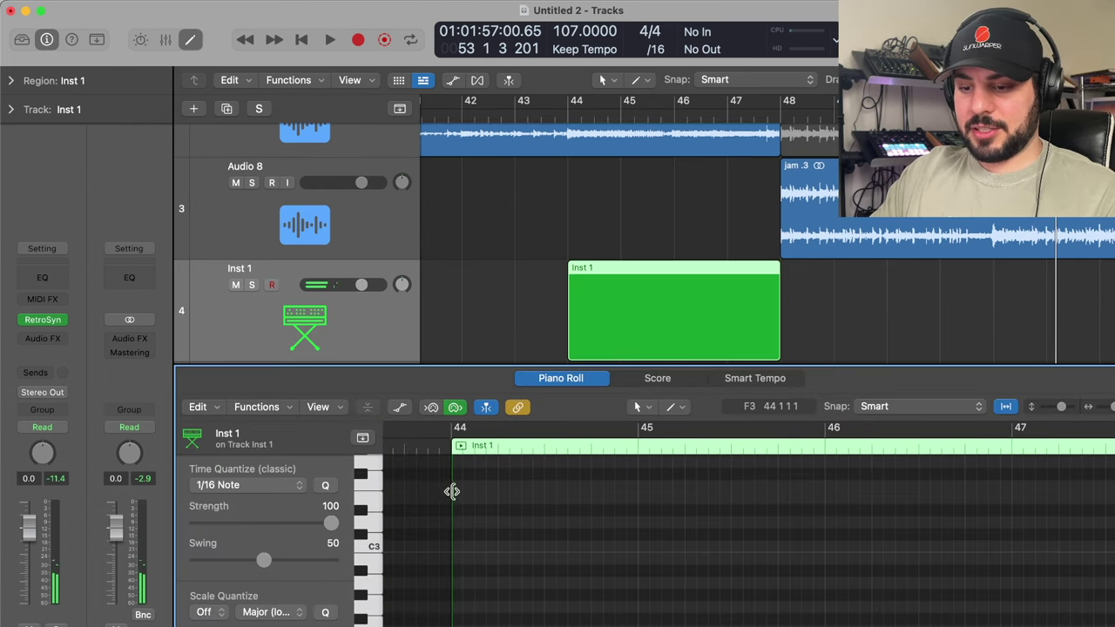
Step: Draw a note above C3 starting at bar 44 and stretch it to about 1.75 bars long
{"action": "left_click", "coordinate": [459, 497]}
{"action": "left_click_drag", "start_coordinate": [461, 497], "coordinate": [788, 498]}
Step: Set Retro Synth's filter cutoff to 0.262, resonance to 0.21 and amp envelope attack to 1400 ms, and close the plug-in
{"action": "left_click", "coordinate": [49, 324]}
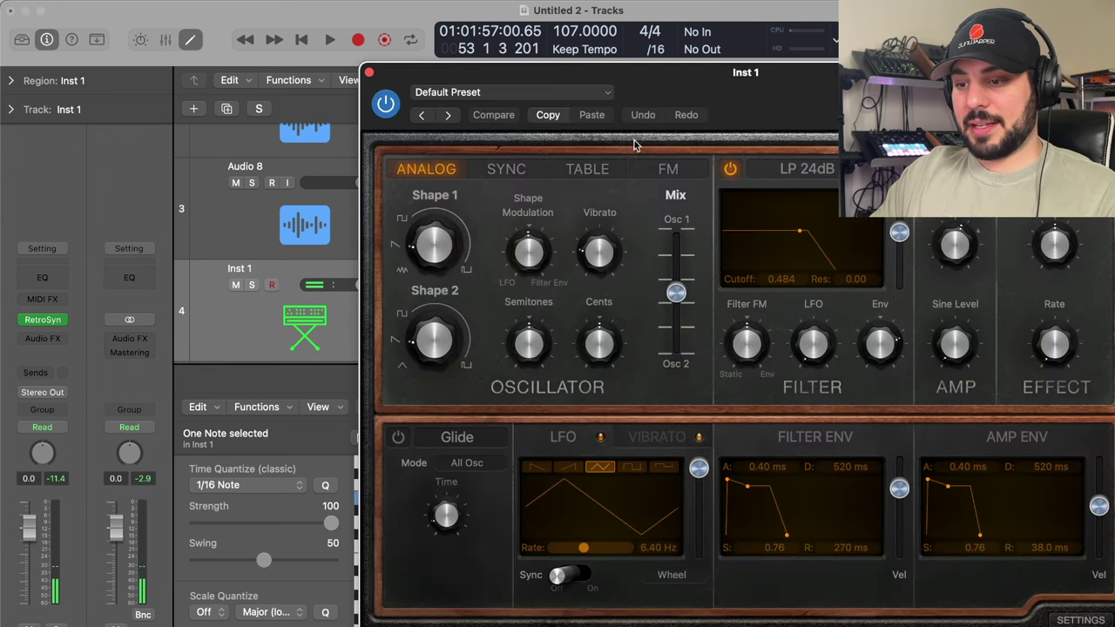
{"action": "left_click_drag", "start_coordinate": [815, 250], "coordinate": [783, 238]}
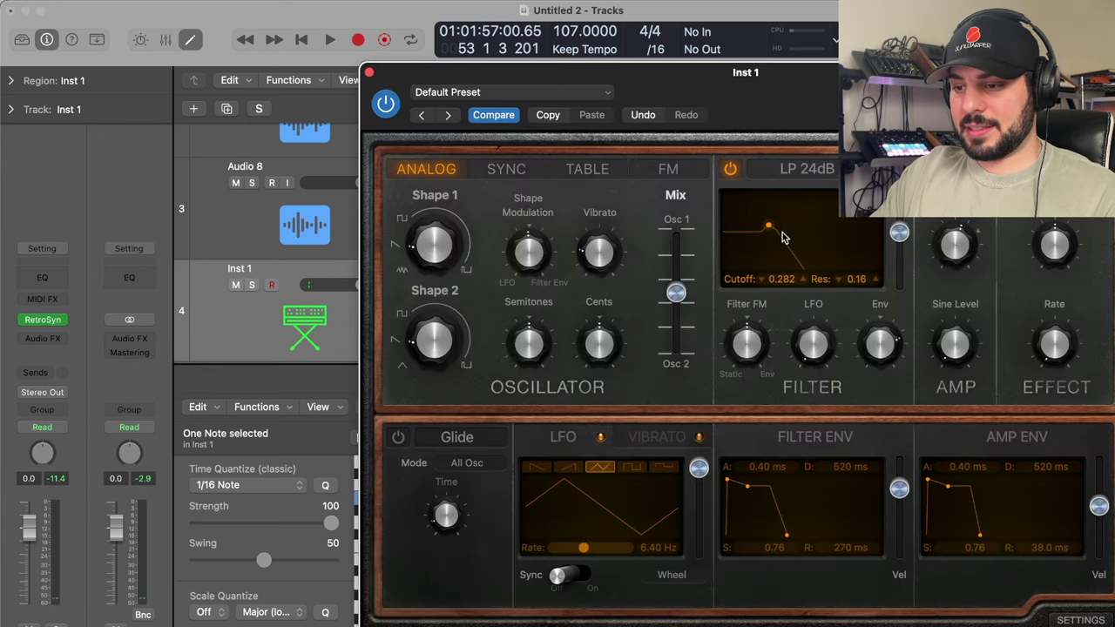
{"action": "left_click_drag", "start_coordinate": [958, 468], "coordinate": [954, 484]}
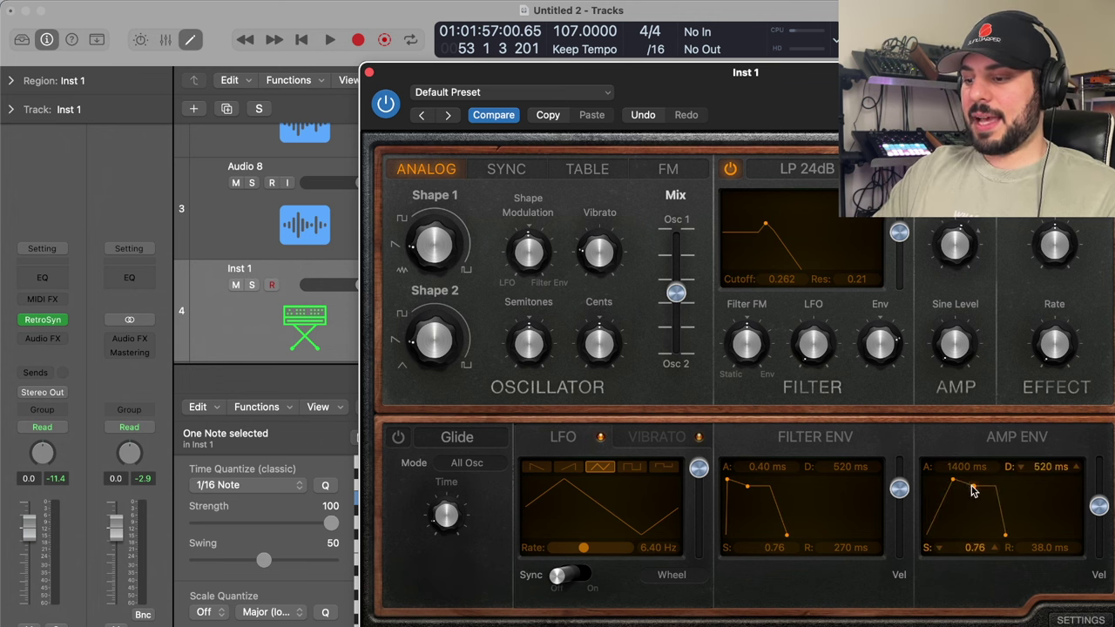
{"action": "left_click", "coordinate": [369, 72]}
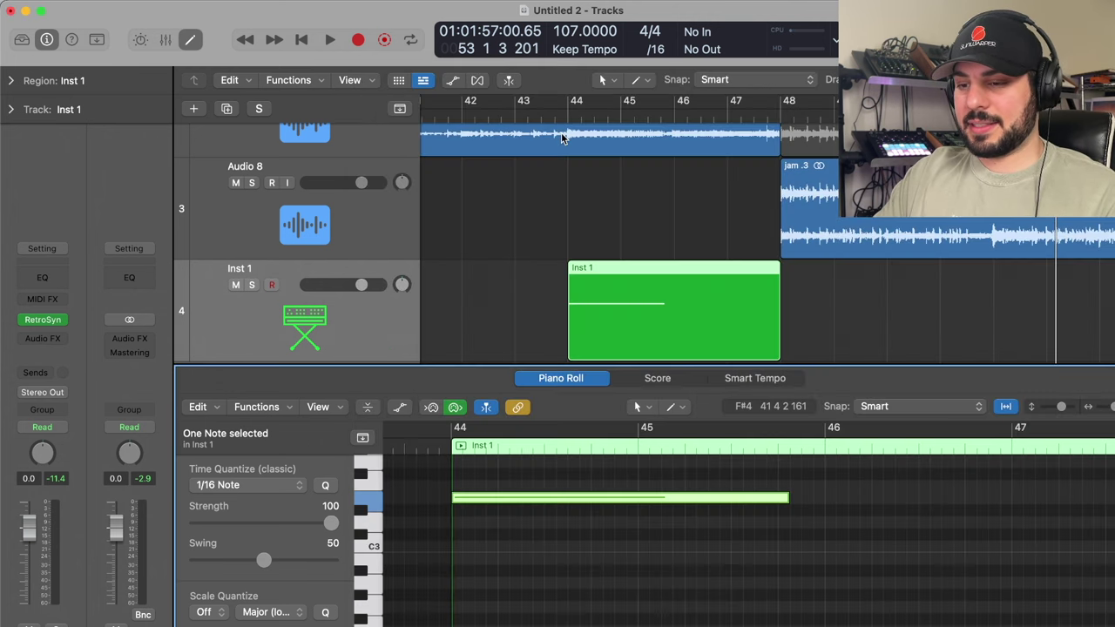
Step: Audition the drawn note against the jam from just before bar 44, lower it by one semitone and play it again
{"action": "left_click", "coordinate": [563, 105]}
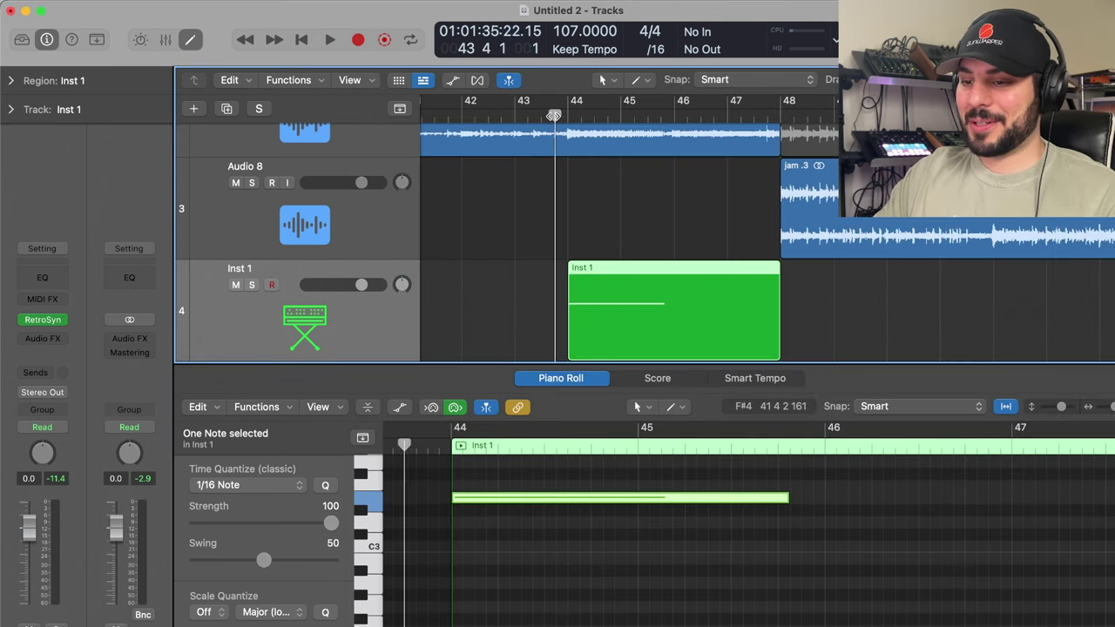
{"action": "key", "text": "space"}
{"action": "key", "text": "space"}
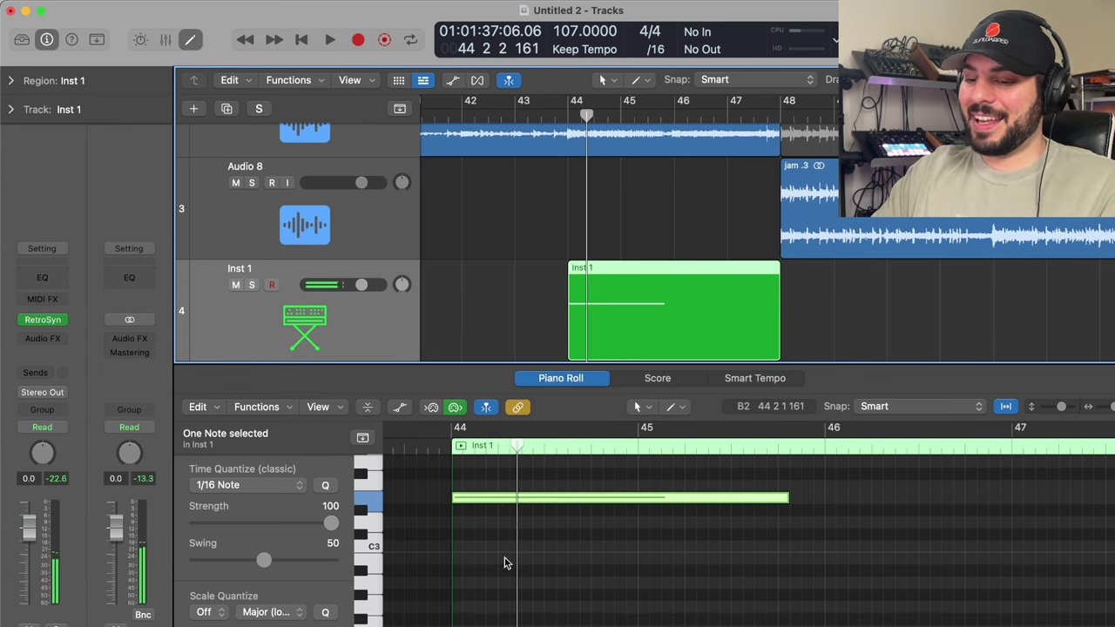
{"action": "left_click_drag", "start_coordinate": [494, 505], "coordinate": [494, 517]}
{"action": "key", "text": "space"}
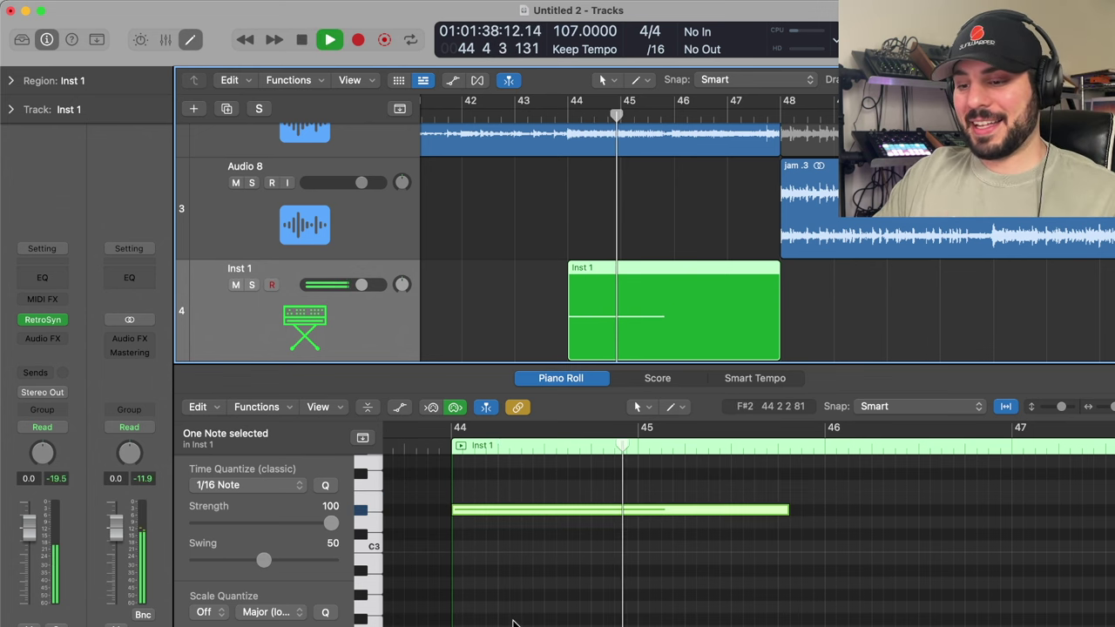
{"action": "key", "text": "space"}
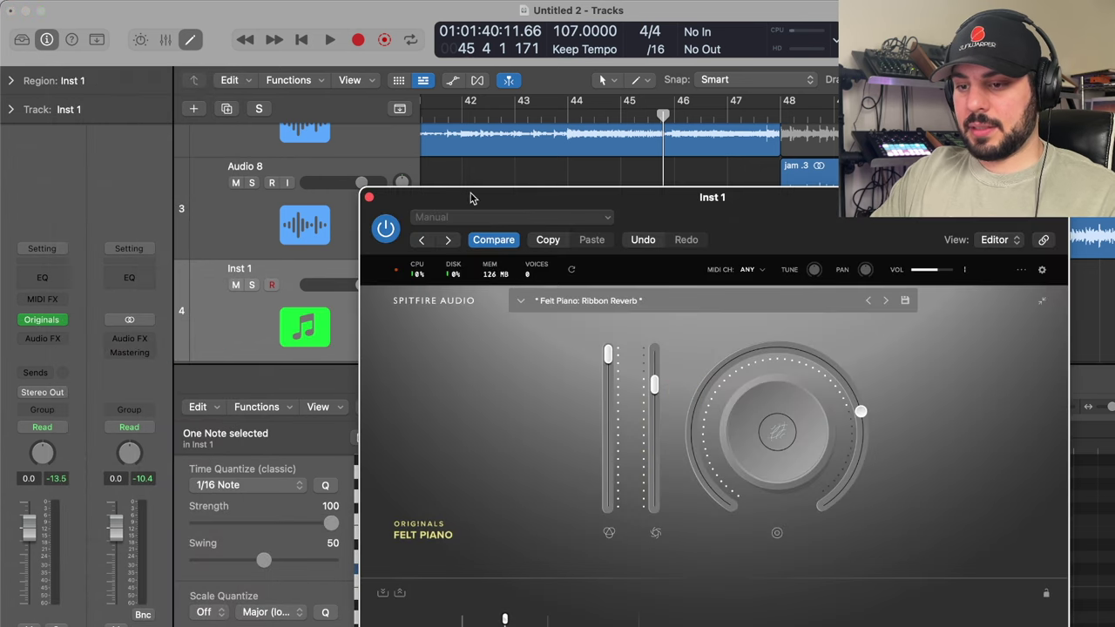
Step: Close the Felt Piano plug-in window on Inst 1
{"action": "left_click", "coordinate": [369, 196]}
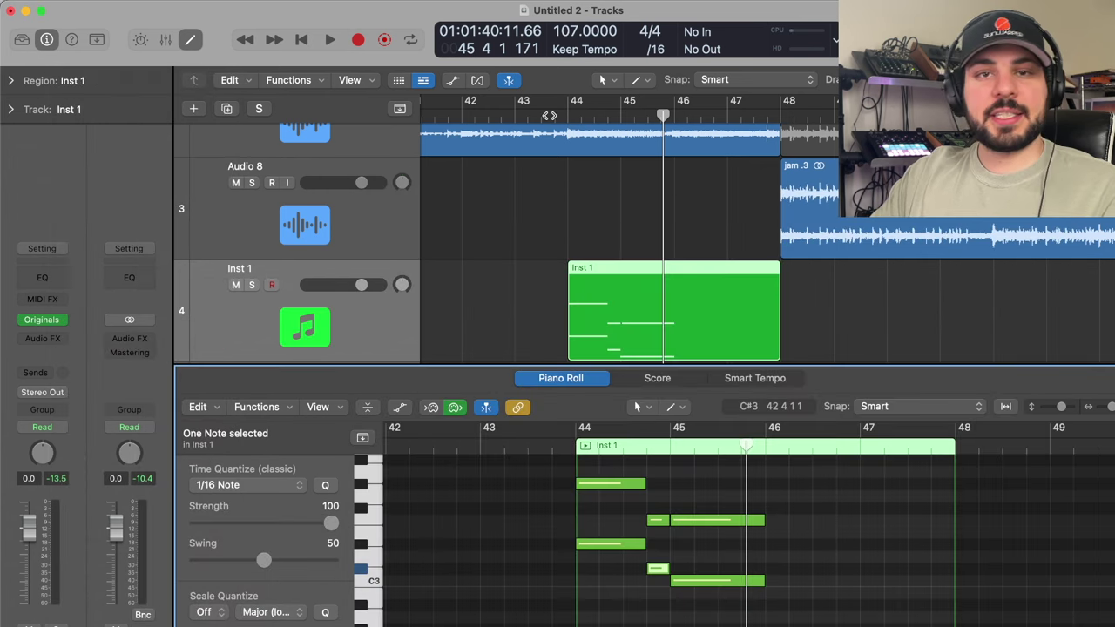
Step: Play the Inst 1 part with the jam from just before bar 44 into bar 45
{"action": "left_click", "coordinate": [550, 114]}
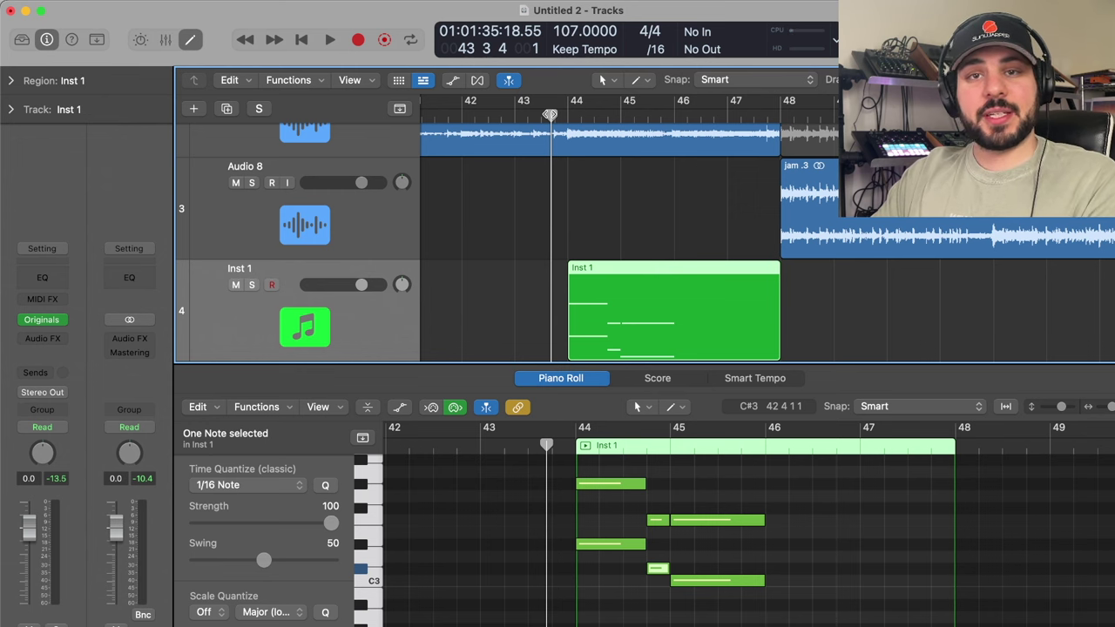
{"action": "key", "text": "space"}
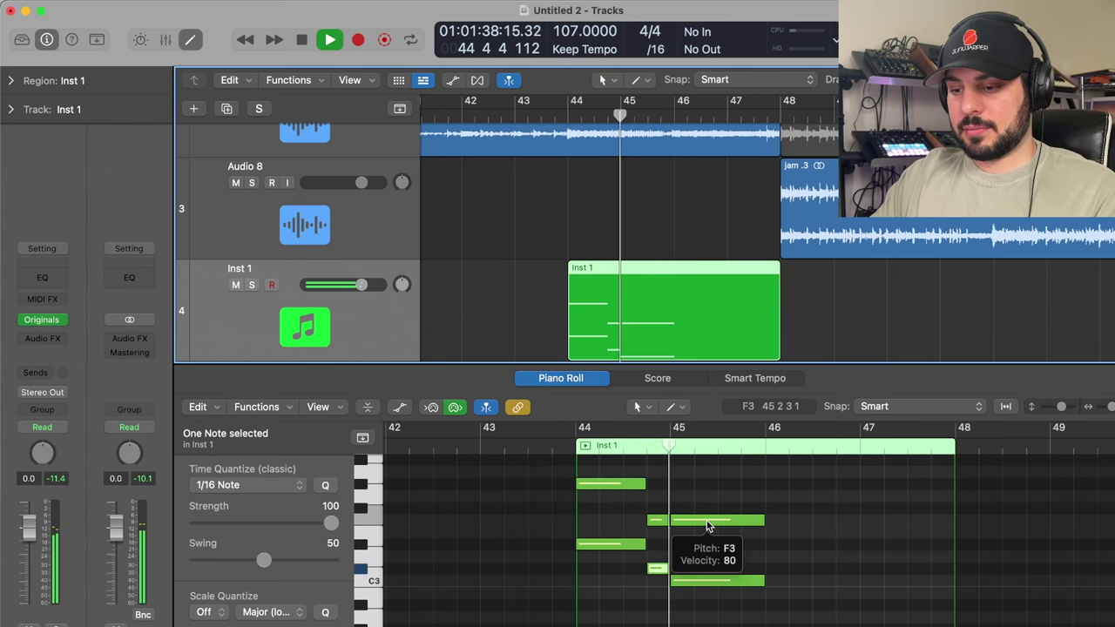
{"action": "key", "text": "space"}
Step: Draw three lower notes beneath the two-note chords between bars 44 and 46, and play the part from just before bar 44
{"action": "left_click", "coordinate": [654, 510]}
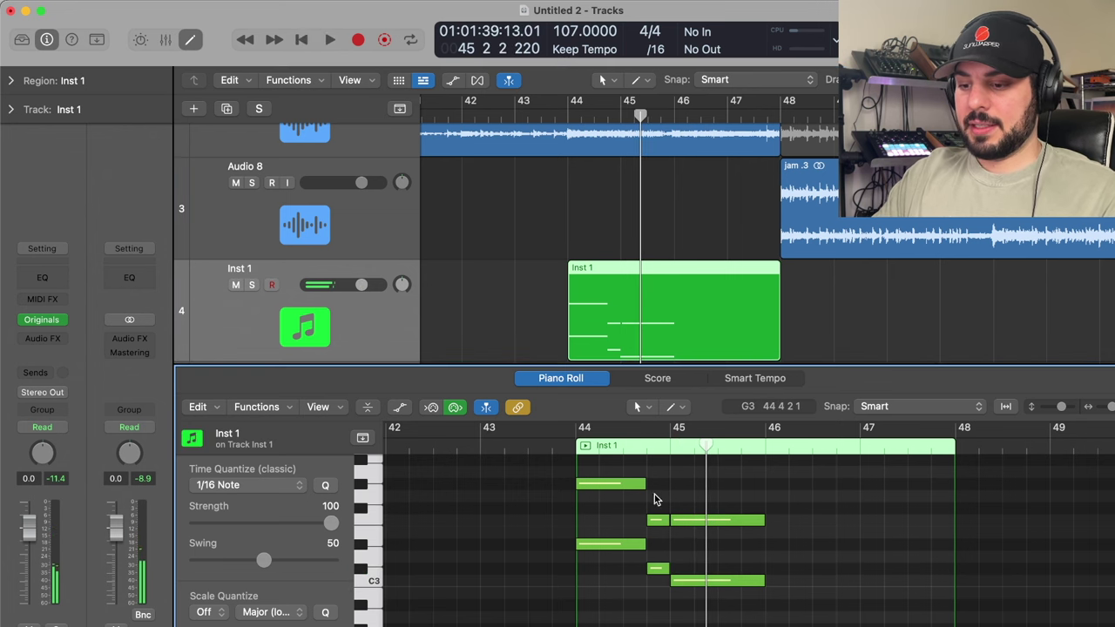
{"action": "scroll", "coordinate": [654, 511], "scroll_direction": "up", "scroll_amount": 1}
{"action": "scroll", "coordinate": [653, 511], "scroll_direction": "right", "scroll_amount": 1}
{"action": "scroll", "coordinate": [649, 511], "scroll_direction": "down", "scroll_amount": 2}
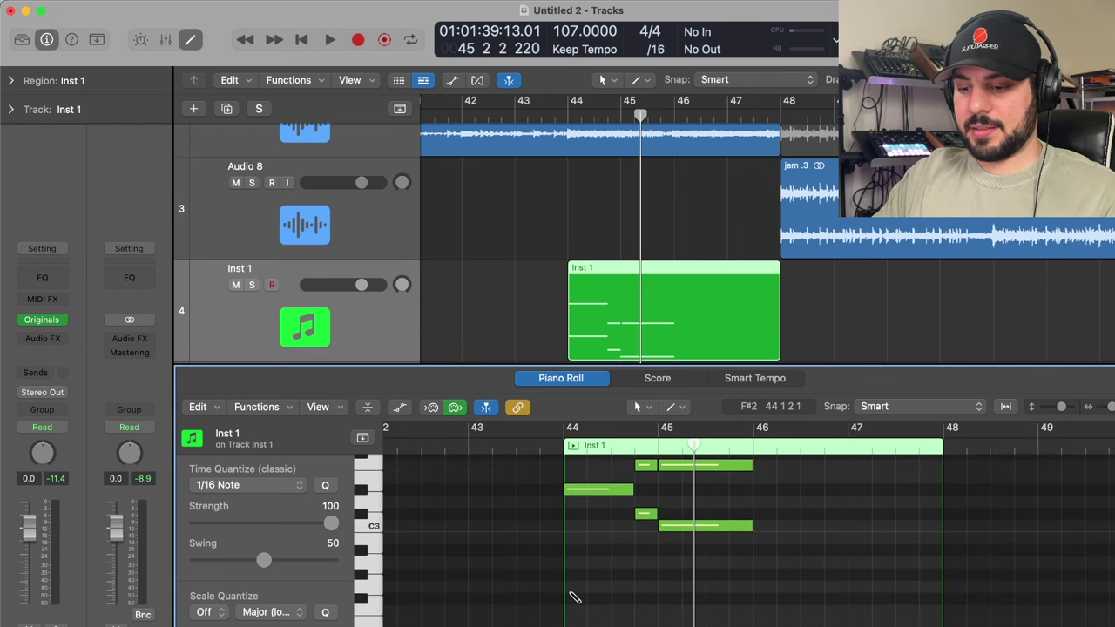
{"action": "left_click", "coordinate": [573, 576]}
{"action": "key", "text": "space"}
{"action": "scroll", "coordinate": [610, 508], "scroll_direction": "up", "scroll_amount": 1}
{"action": "scroll", "coordinate": [610, 509], "scroll_direction": "right", "scroll_amount": 1}
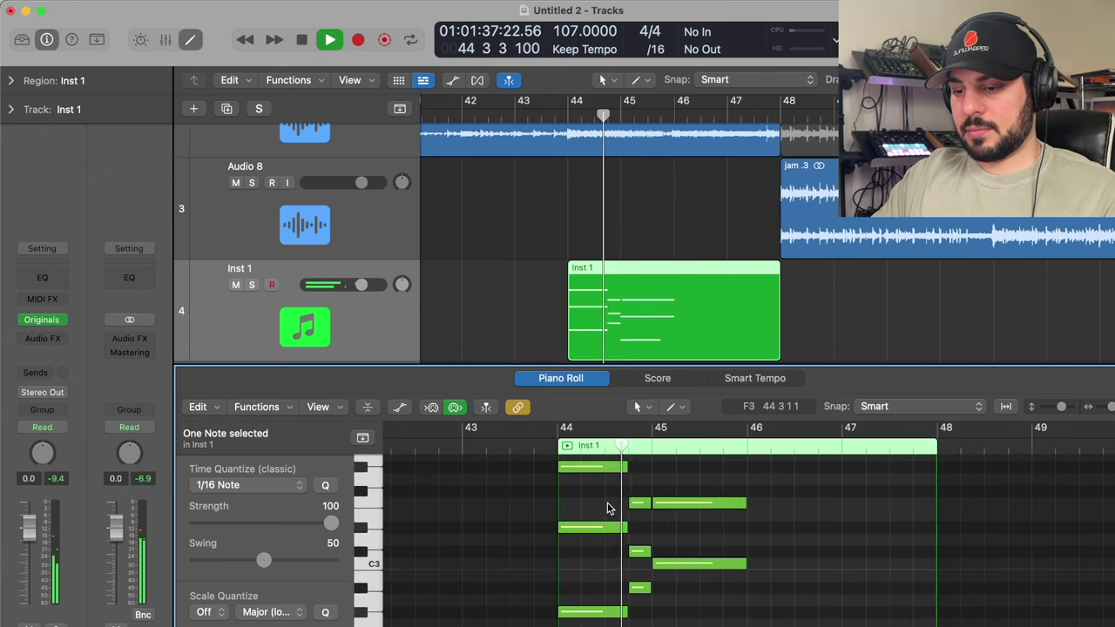
{"action": "scroll", "coordinate": [607, 509], "scroll_direction": "down", "scroll_amount": 1}
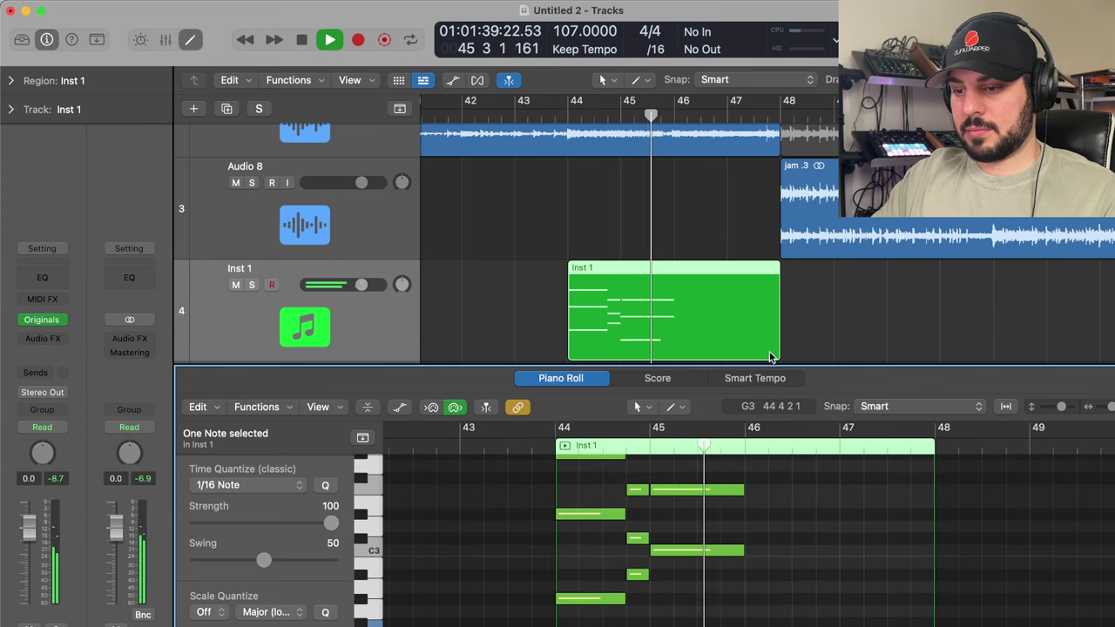
Step: Shorten the Inst 1 region to end at bar 46 and repeat it once up to bar 48
{"action": "key", "text": "space"}
{"action": "left_click", "coordinate": [778, 319]}
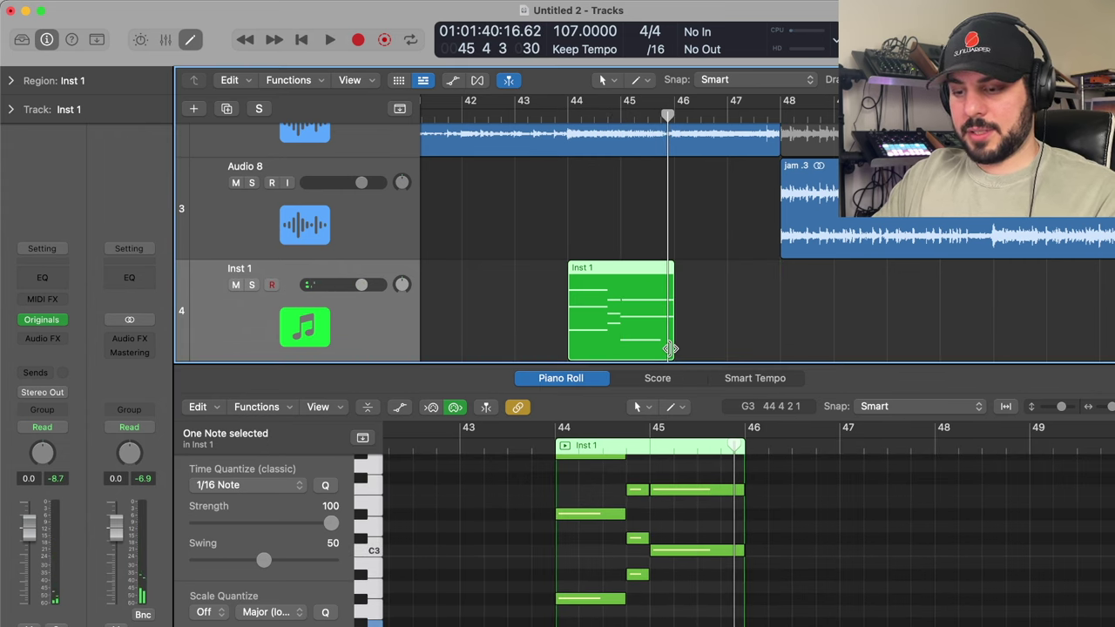
{"action": "key", "text": "super+t"}
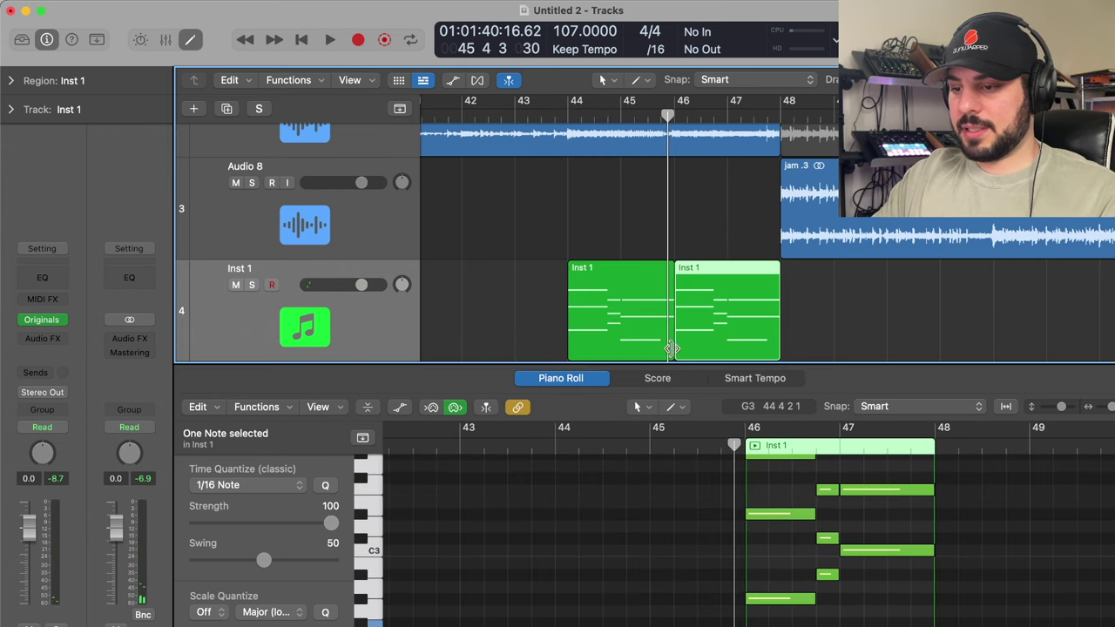
Step: Add the Tape MELLO-FI effect to Inst 1, raise its Drive, set Mechanics to -70.0 dB and close the plug-in
{"action": "left_click", "coordinate": [56, 337]}
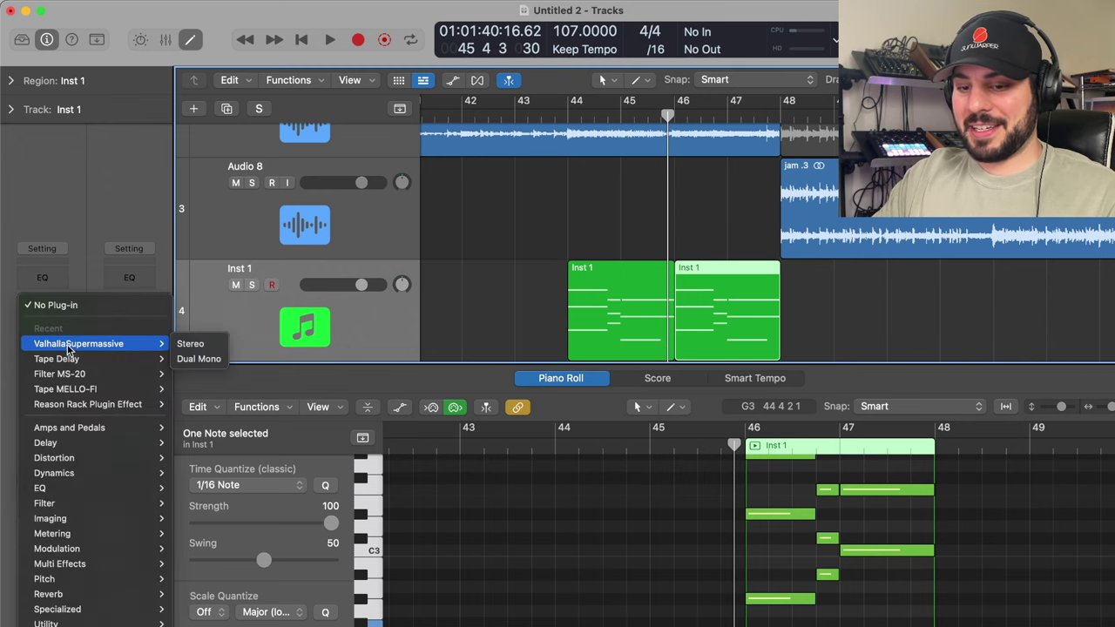
{"action": "mouse_move", "coordinate": [98, 394]}
{"action": "left_click", "coordinate": [187, 389]}
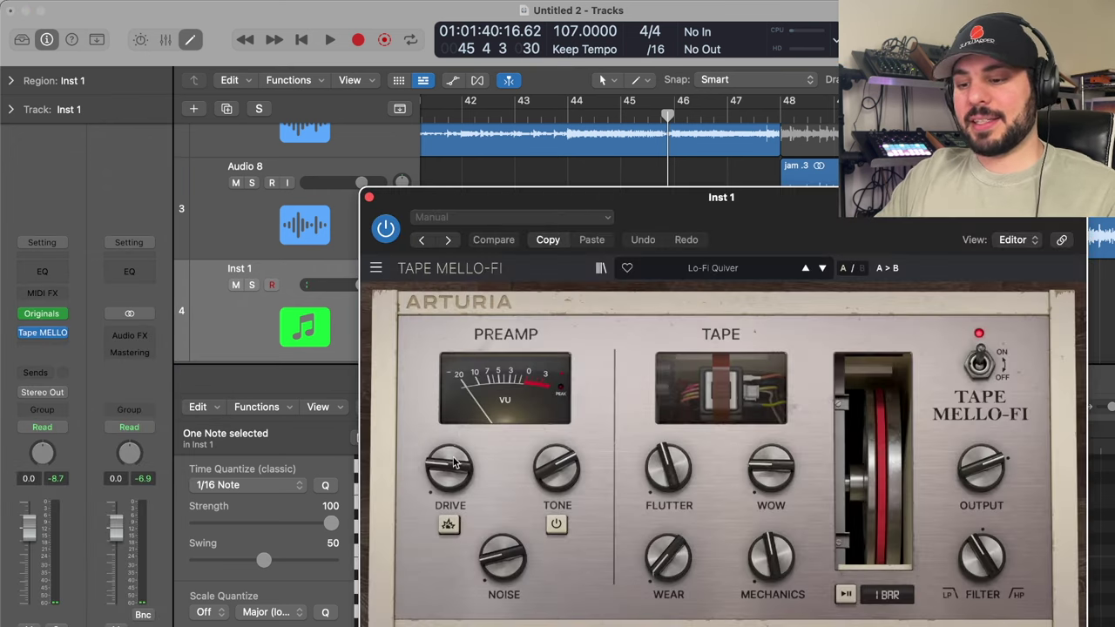
{"action": "left_click_drag", "start_coordinate": [453, 456], "coordinate": [453, 446]}
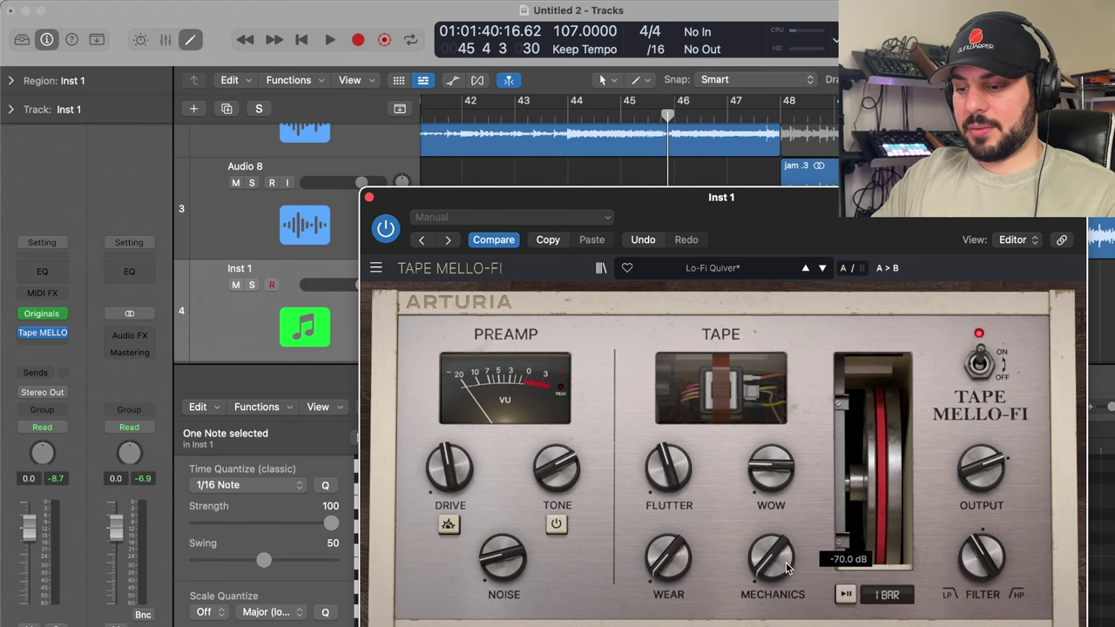
{"action": "left_click", "coordinate": [369, 197]}
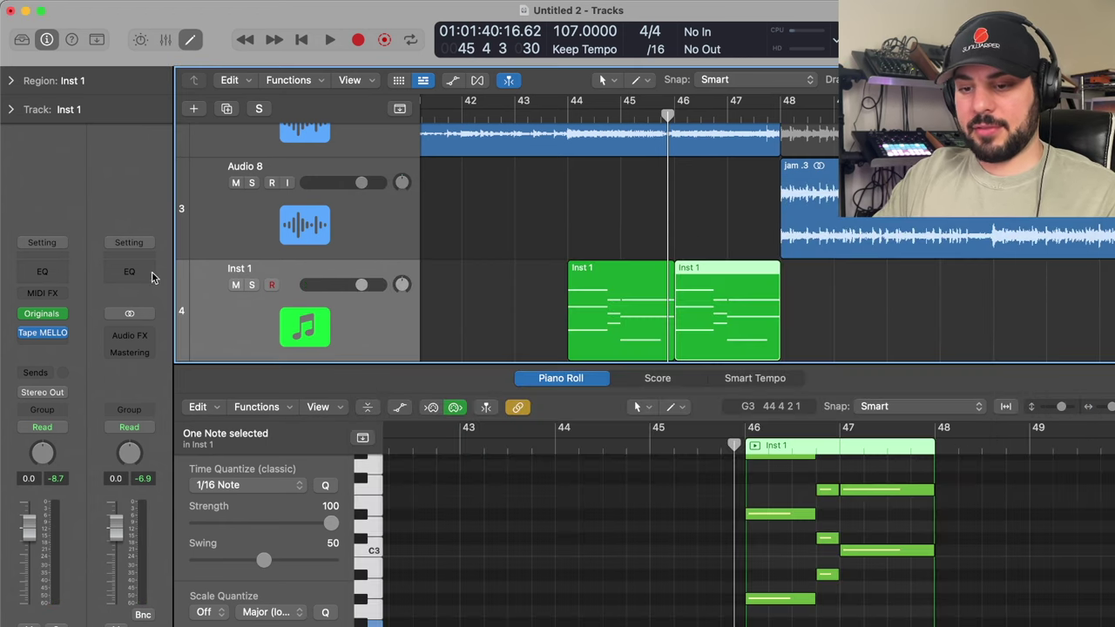
Step: Add ValhallaSupermassive in stereo to Inst 1, load the Synth Cloud preset and close the plug-in
{"action": "left_click", "coordinate": [61, 334]}
{"action": "mouse_move", "coordinate": [131, 359]}
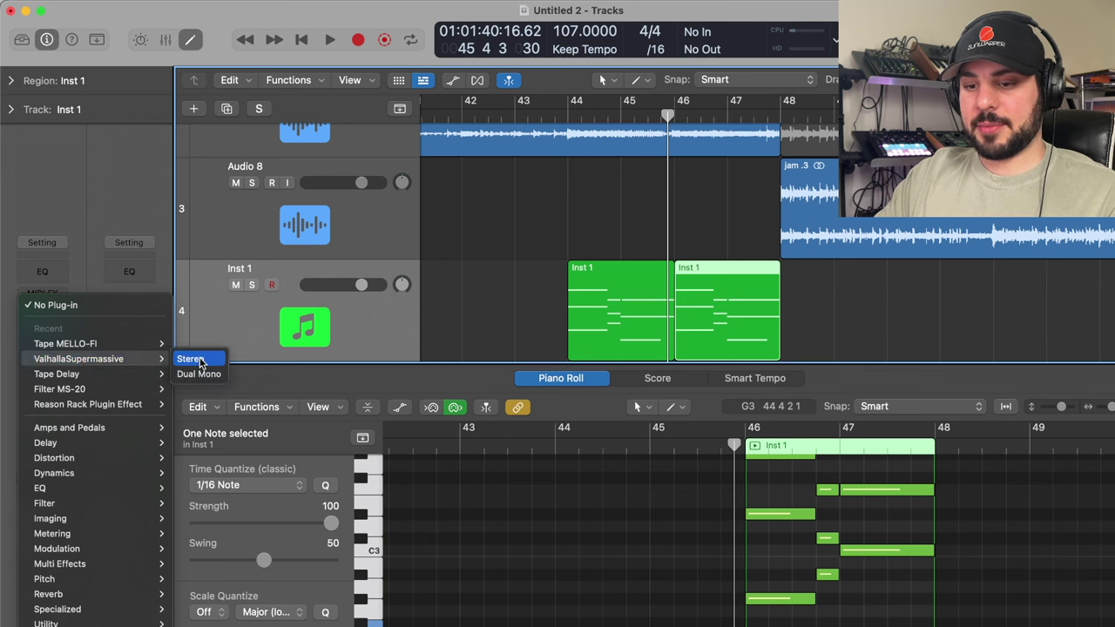
{"action": "left_click", "coordinate": [199, 363]}
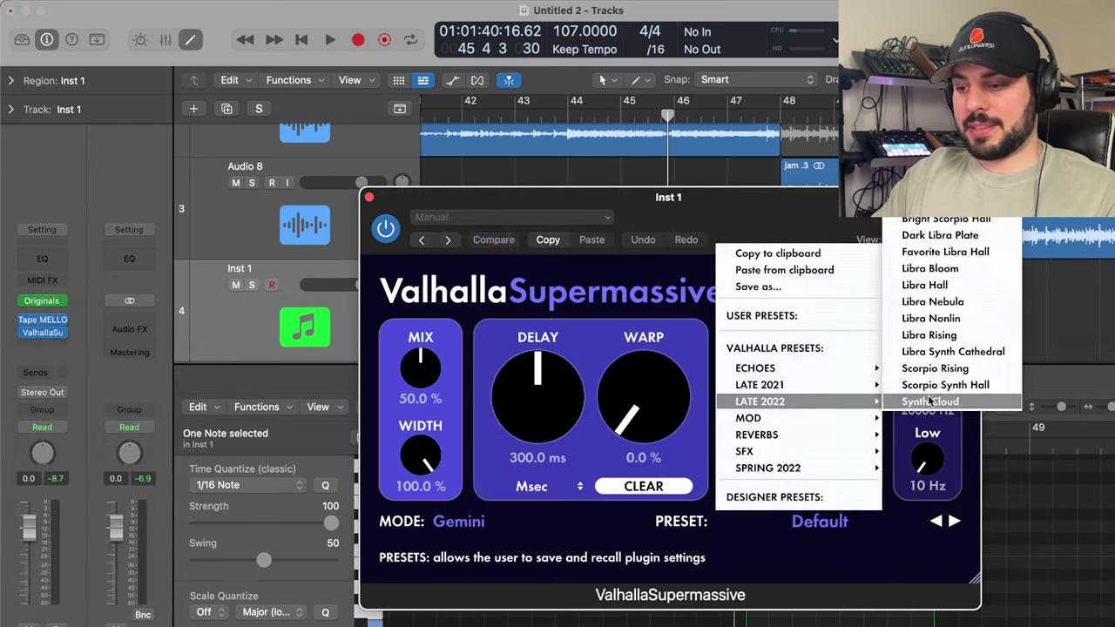
{"action": "left_click", "coordinate": [932, 398]}
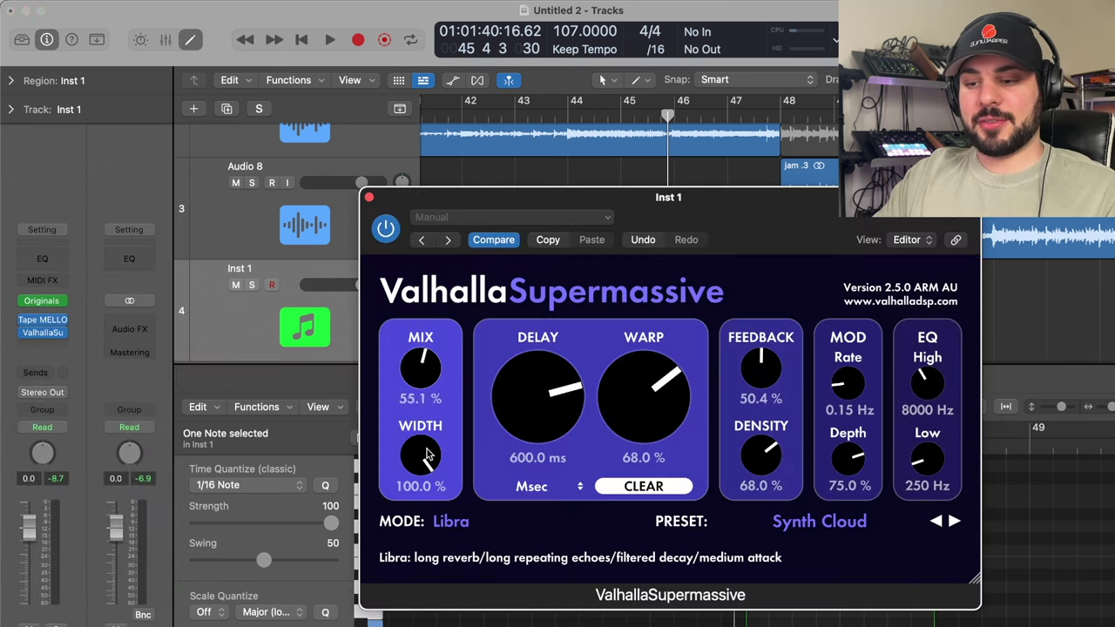
{"action": "left_click", "coordinate": [369, 197]}
Step: Lower the Inst 1 volume to -7.0 dB and play both regions from just before bar 44
{"action": "left_click_drag", "start_coordinate": [362, 285], "coordinate": [340, 284]}
{"action": "left_click", "coordinate": [540, 116]}
{"action": "key", "text": "space"}
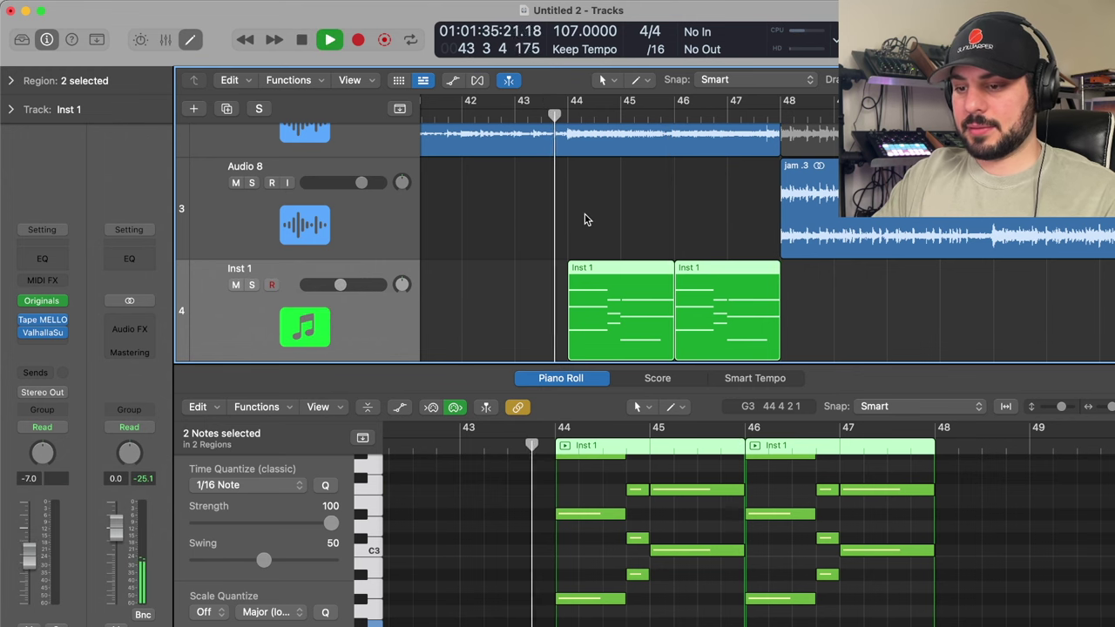
{"action": "scroll", "coordinate": [586, 219], "scroll_direction": "up", "scroll_amount": 2}
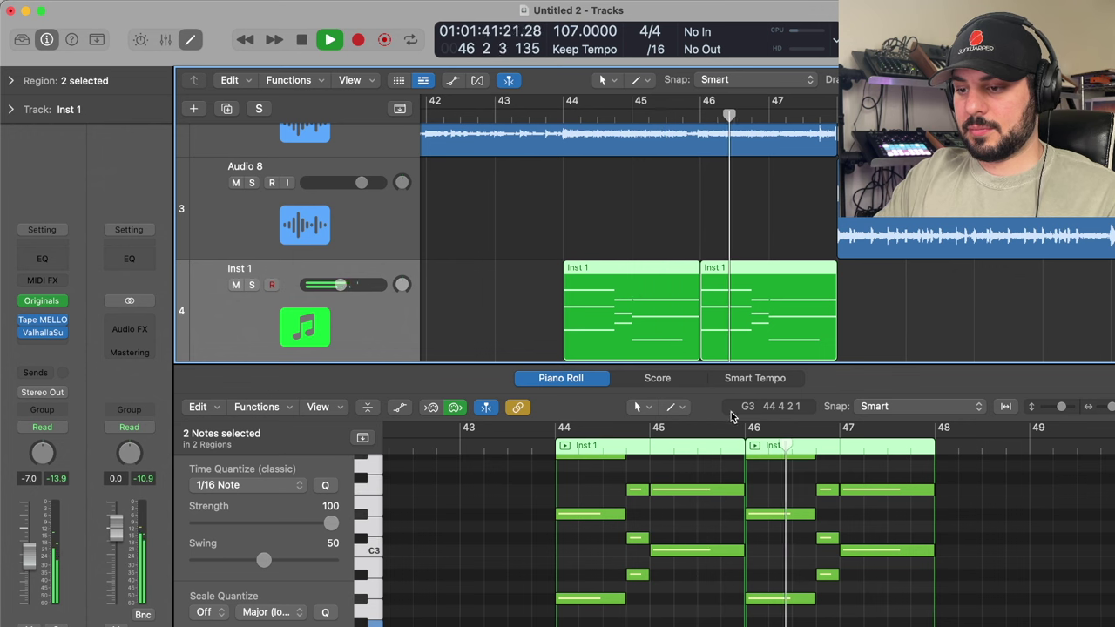
{"action": "key", "text": "space"}
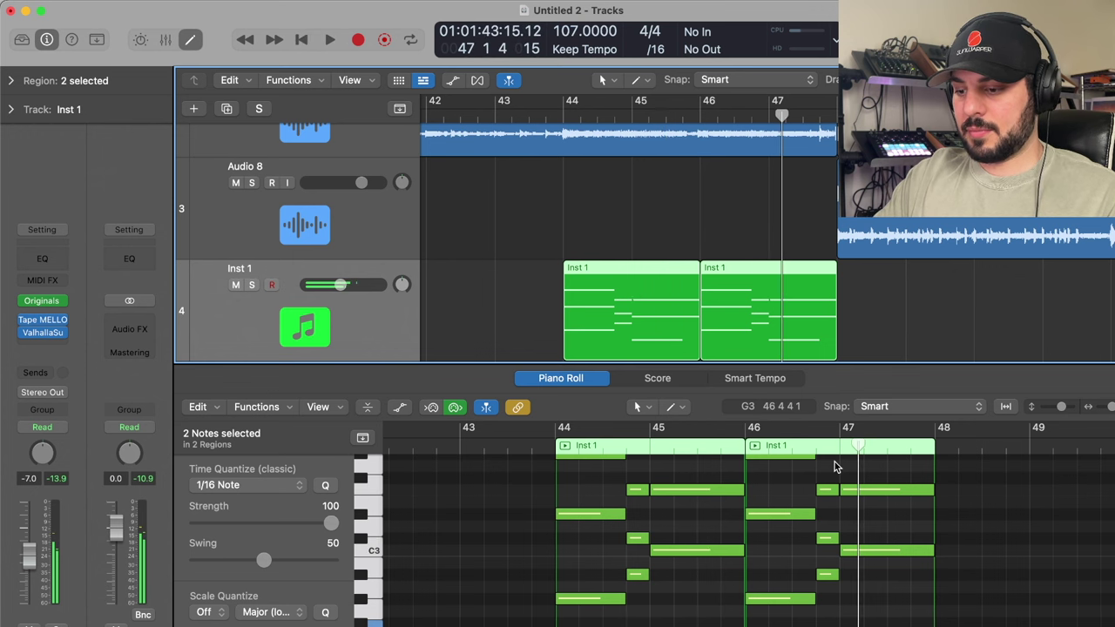
Step: Raise the lowest note at bar 47 by an octave, and move it further up above the two-note chord
{"action": "left_click", "coordinate": [859, 617]}
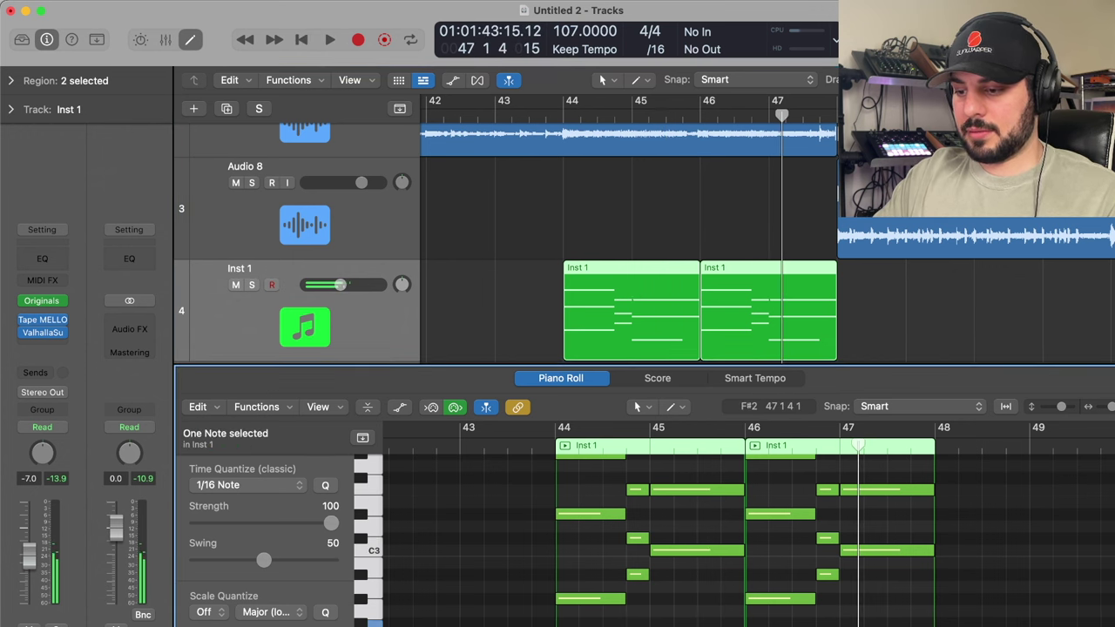
{"action": "key", "text": "alt+shift+Up"}
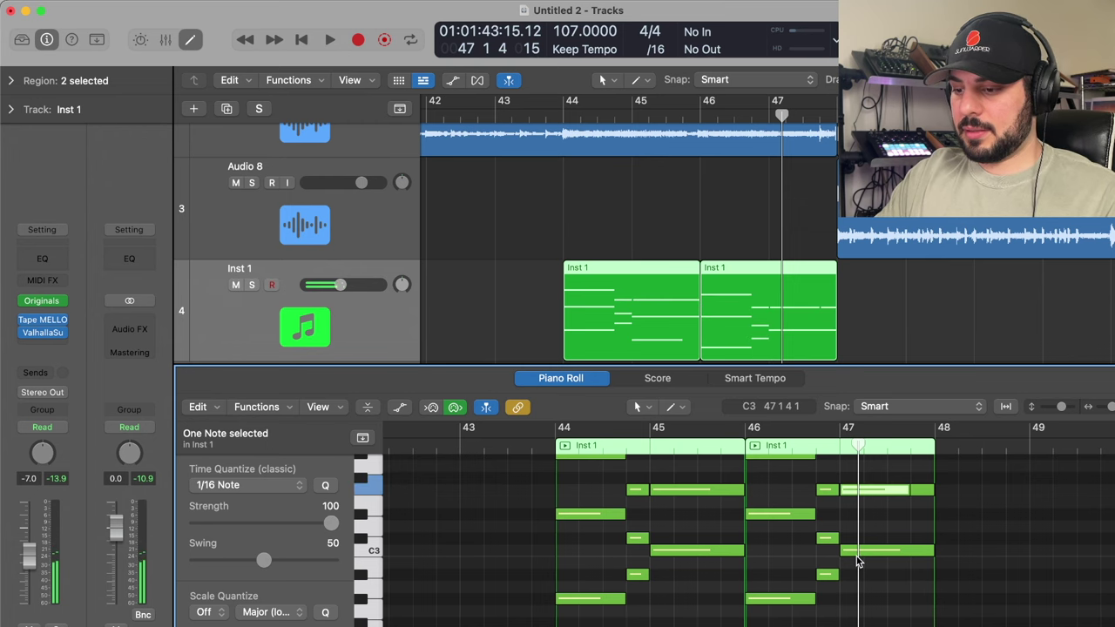
{"action": "scroll", "coordinate": [856, 562], "scroll_direction": "up", "scroll_amount": 4}
{"action": "left_click_drag", "start_coordinate": [859, 564], "coordinate": [865, 493]}
Step: Play the edited part from before bar 44 to bar 47 and audition the short C#3 note just before bar 45
{"action": "double_click", "coordinate": [524, 446]}
{"action": "scroll", "coordinate": [635, 523], "scroll_direction": "down", "scroll_amount": 3}
{"action": "left_click", "coordinate": [640, 518]}
{"action": "left_click", "coordinate": [639, 528]}
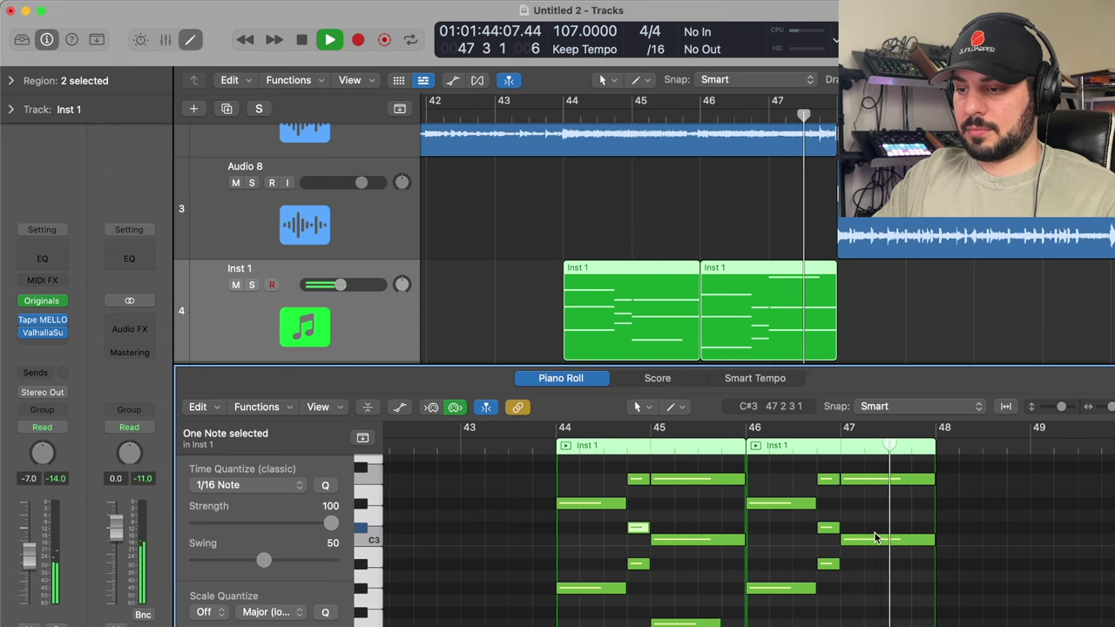
{"action": "key", "text": "space"}
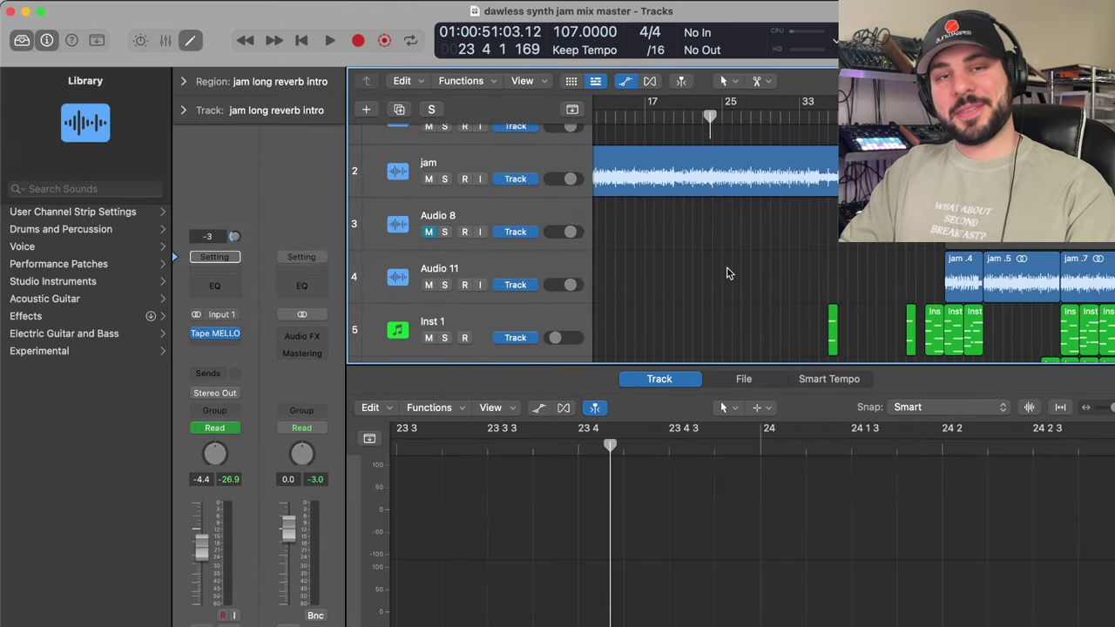
Step: In the dawless synth jam mix master project, inspect the mixer's effect chains and the instrument tracks around bars 33 to 45
{"action": "key", "text": "x"}
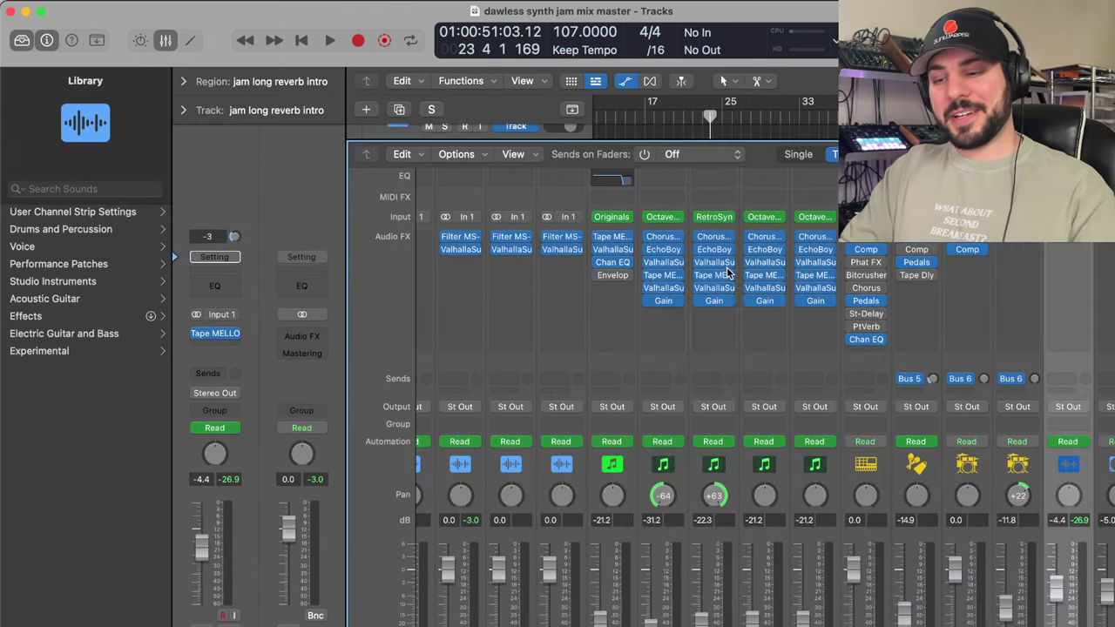
{"action": "key", "text": "x"}
{"action": "scroll", "coordinate": [842, 278], "scroll_direction": "down", "scroll_amount": 2}
{"action": "scroll", "coordinate": [842, 278], "scroll_direction": "right", "scroll_amount": 5}
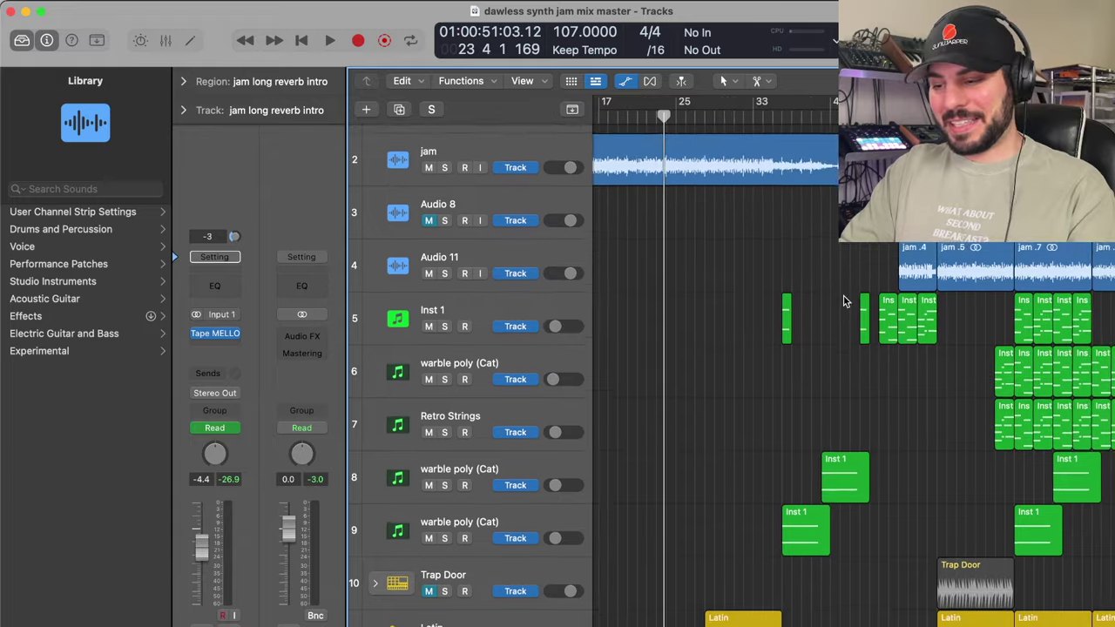
{"action": "scroll", "coordinate": [844, 297], "scroll_direction": "up", "scroll_amount": 4}
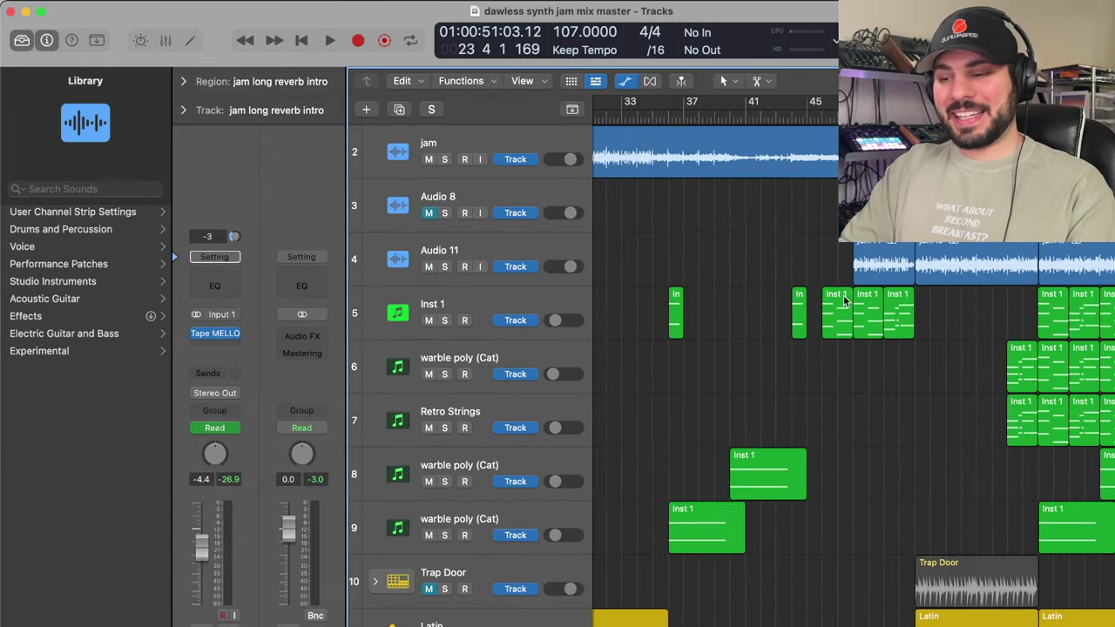
{"action": "left_click", "coordinate": [868, 101]}
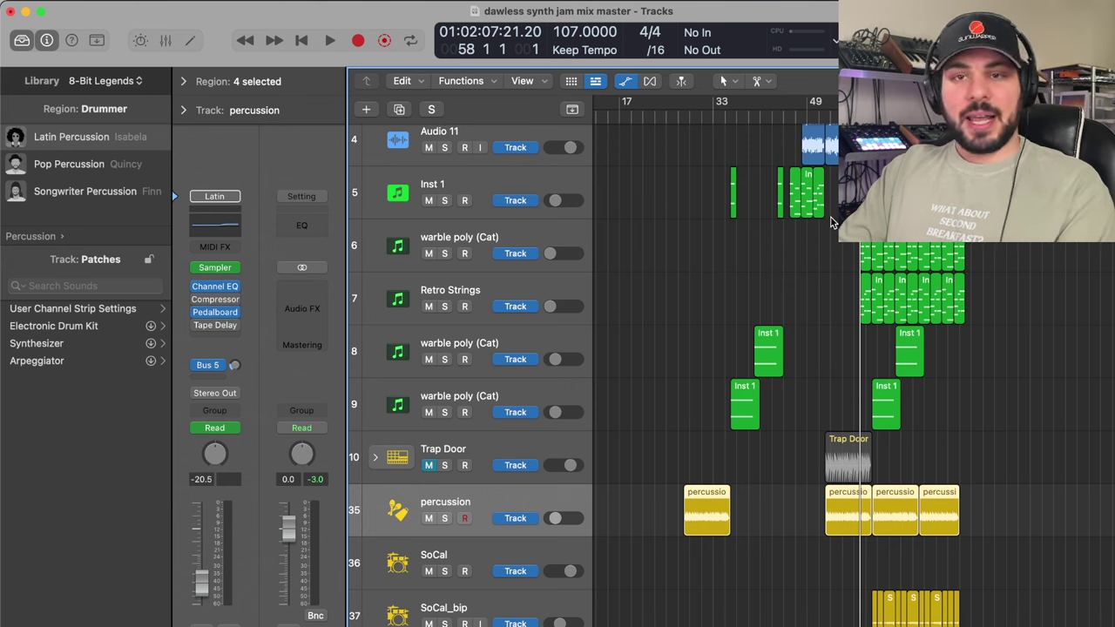
Step: Review the arrangement's jam, instrument and percussion regions between about bars 37 and 58
{"action": "scroll", "coordinate": [832, 222], "scroll_direction": "up", "scroll_amount": 5}
{"action": "scroll", "coordinate": [832, 222], "scroll_direction": "up", "scroll_amount": 3}
{"action": "scroll", "coordinate": [853, 363], "scroll_direction": "up", "scroll_amount": 6}
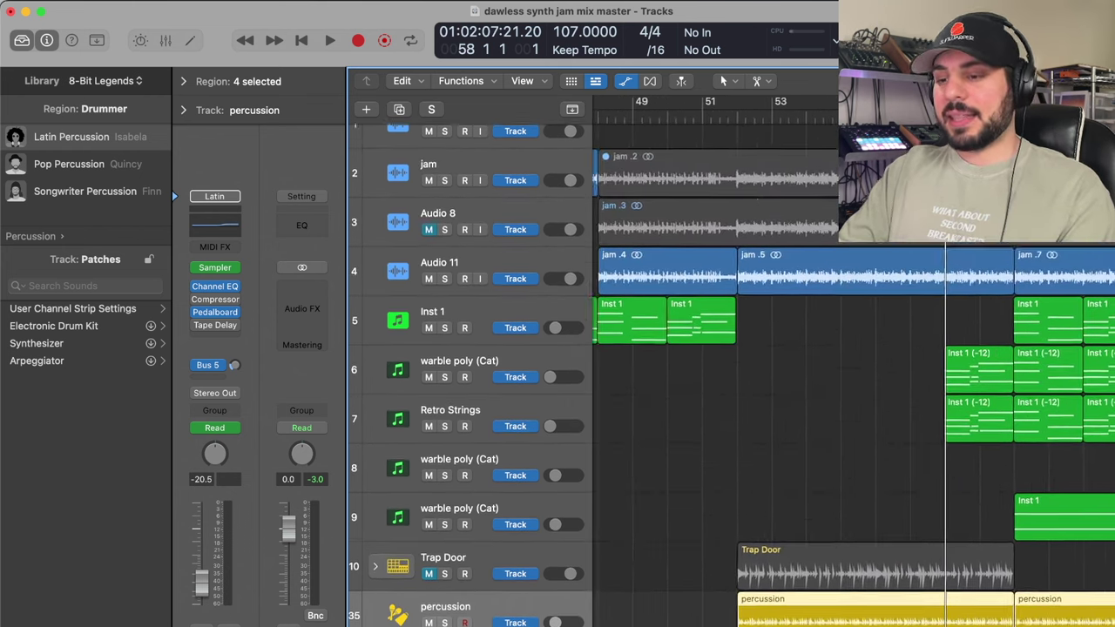
{"action": "scroll", "coordinate": [651, 250], "scroll_direction": "up", "scroll_amount": 2}
{"action": "scroll", "coordinate": [651, 250], "scroll_direction": "down", "scroll_amount": 5}
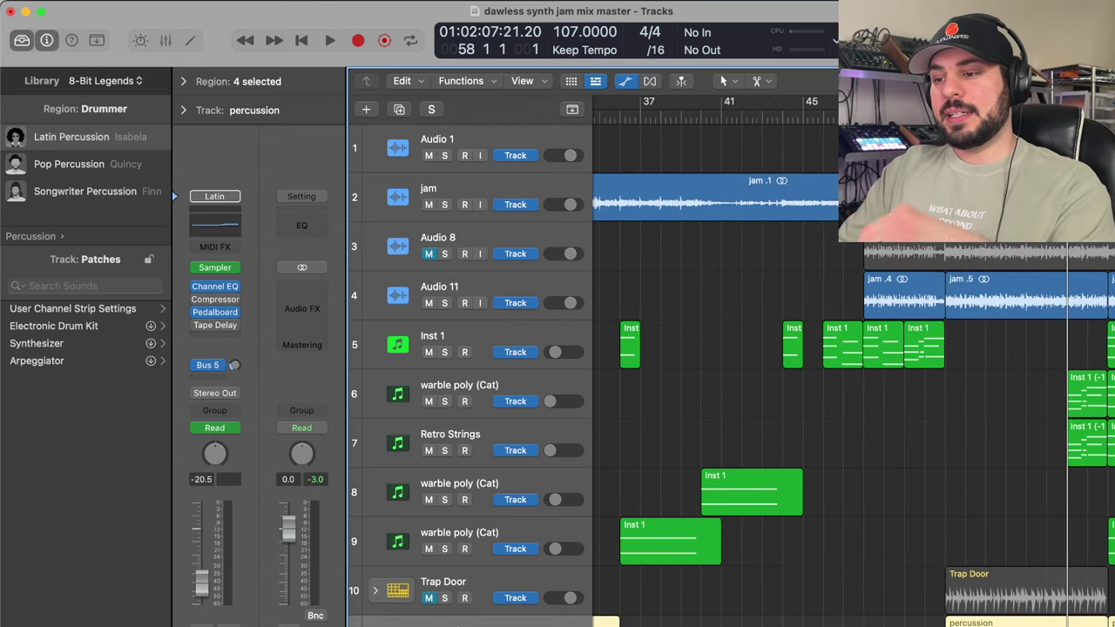
{"action": "scroll", "coordinate": [732, 361], "scroll_direction": "right", "scroll_amount": 2}
{"action": "scroll", "coordinate": [732, 361], "scroll_direction": "down", "scroll_amount": 1}
{"action": "scroll", "coordinate": [854, 362], "scroll_direction": "right", "scroll_amount": 3}
{"action": "scroll", "coordinate": [853, 361], "scroll_direction": "down", "scroll_amount": 1}
{"action": "scroll", "coordinate": [797, 251], "scroll_direction": "right", "scroll_amount": 1}
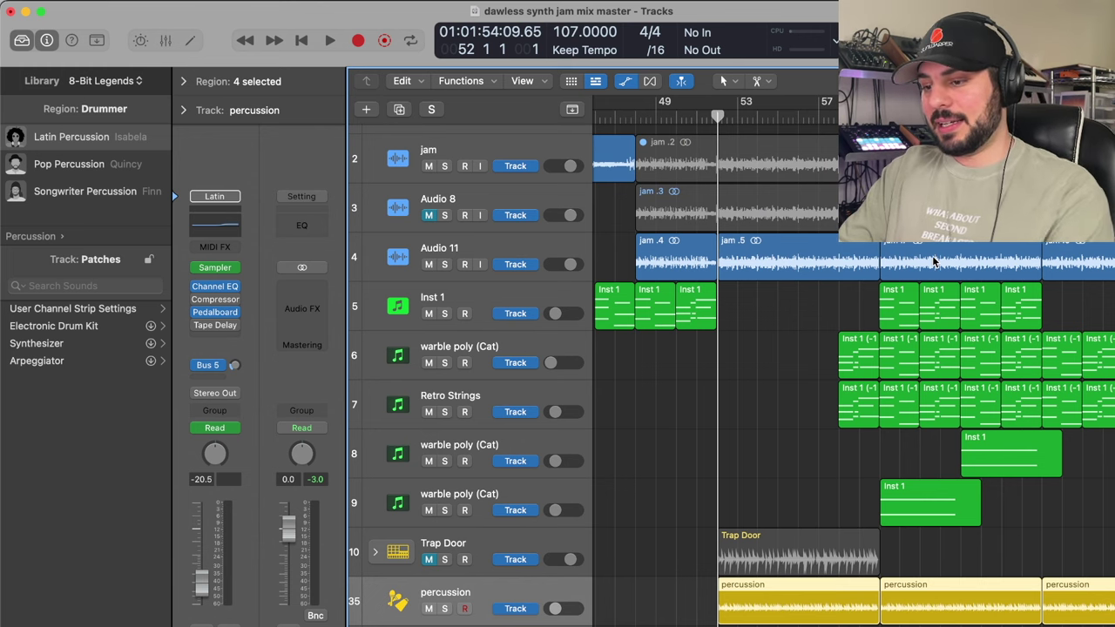
Step: Point out the jam .7 and jam .6 regions on Audio 11 and examine the layered instrument tracks below them
{"action": "left_click", "coordinate": [986, 253]}
{"action": "scroll", "coordinate": [985, 253], "scroll_direction": "right", "scroll_amount": 6}
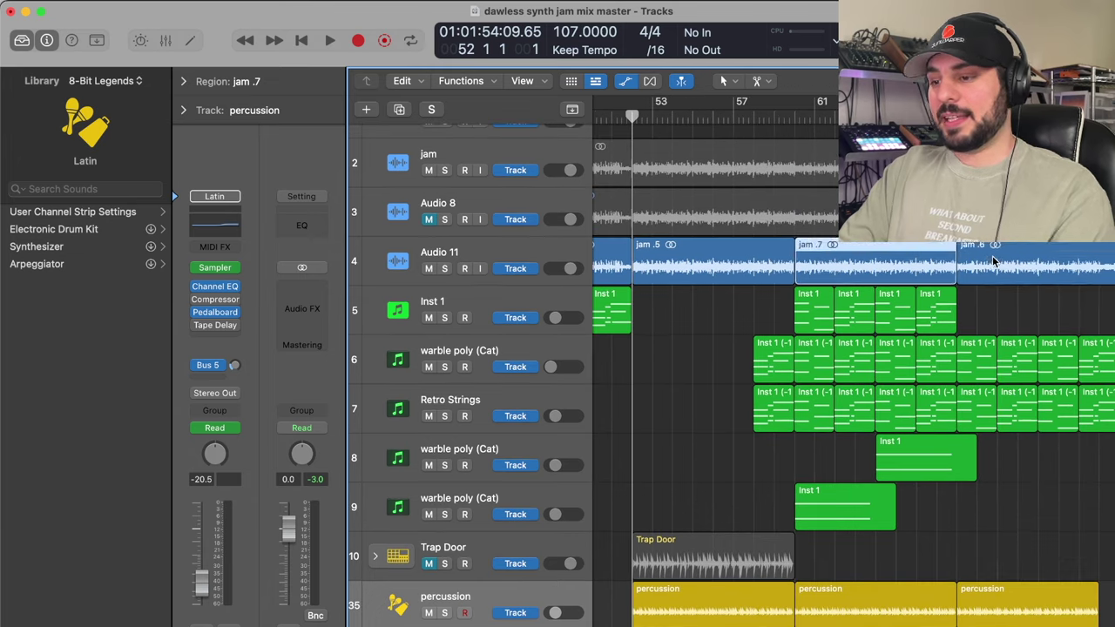
{"action": "left_click", "coordinate": [1023, 267]}
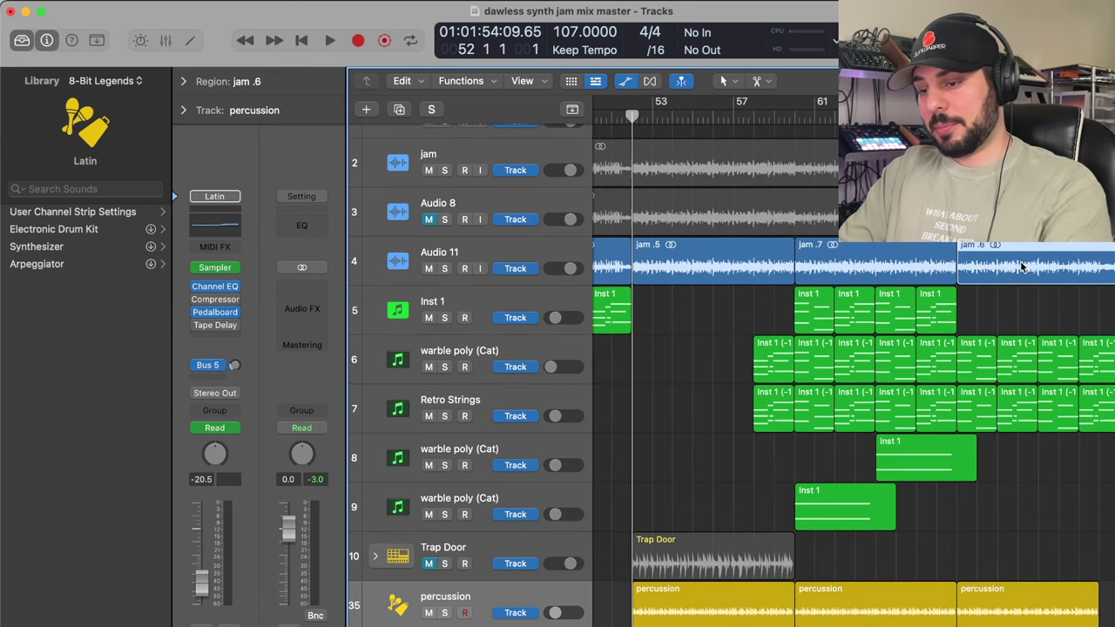
{"action": "scroll", "coordinate": [773, 367], "scroll_direction": "down", "scroll_amount": 2}
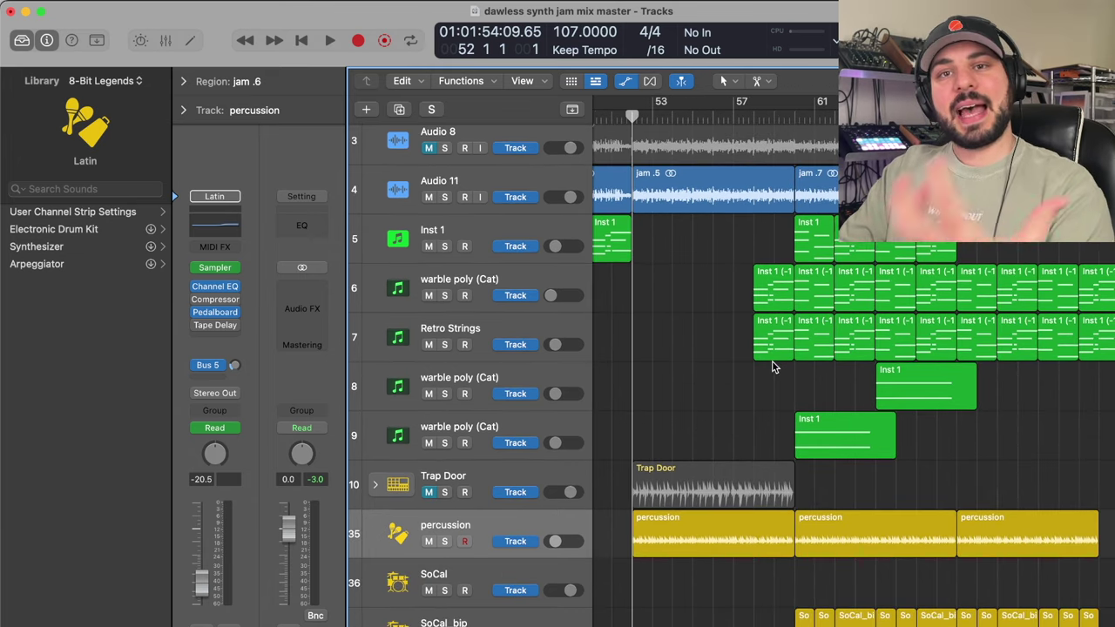
Step: Play the arrangement from about bar 59 and examine the percussion, SoCal and transition-effect tracks
{"action": "left_click", "coordinate": [775, 115]}
{"action": "key", "text": "space"}
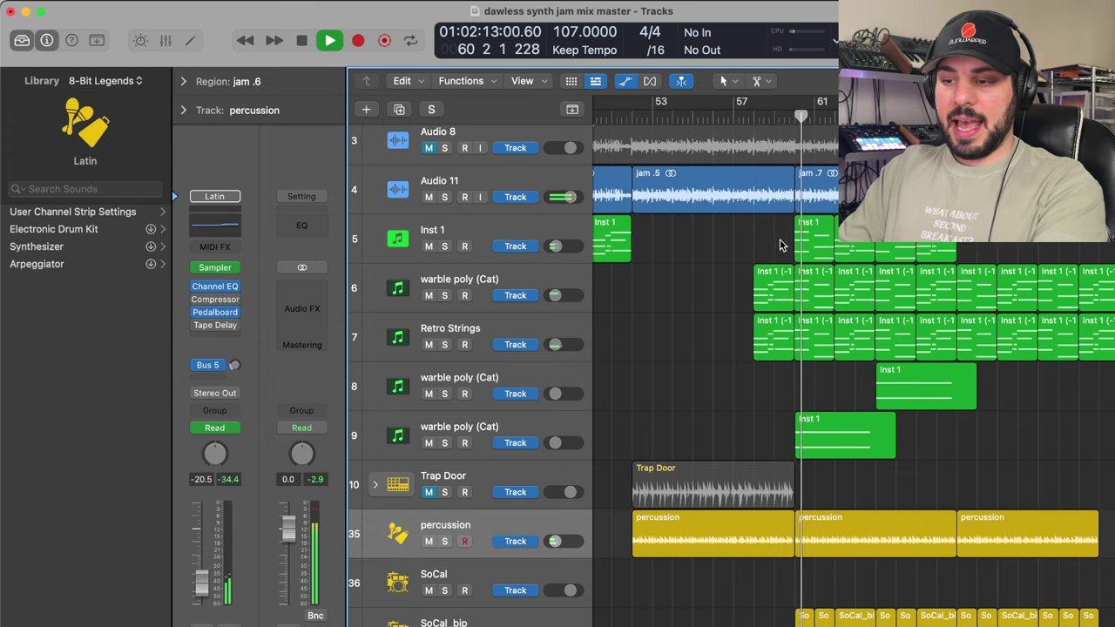
{"action": "scroll", "coordinate": [805, 277], "scroll_direction": "down", "scroll_amount": 1}
{"action": "scroll", "coordinate": [805, 277], "scroll_direction": "left", "scroll_amount": 1}
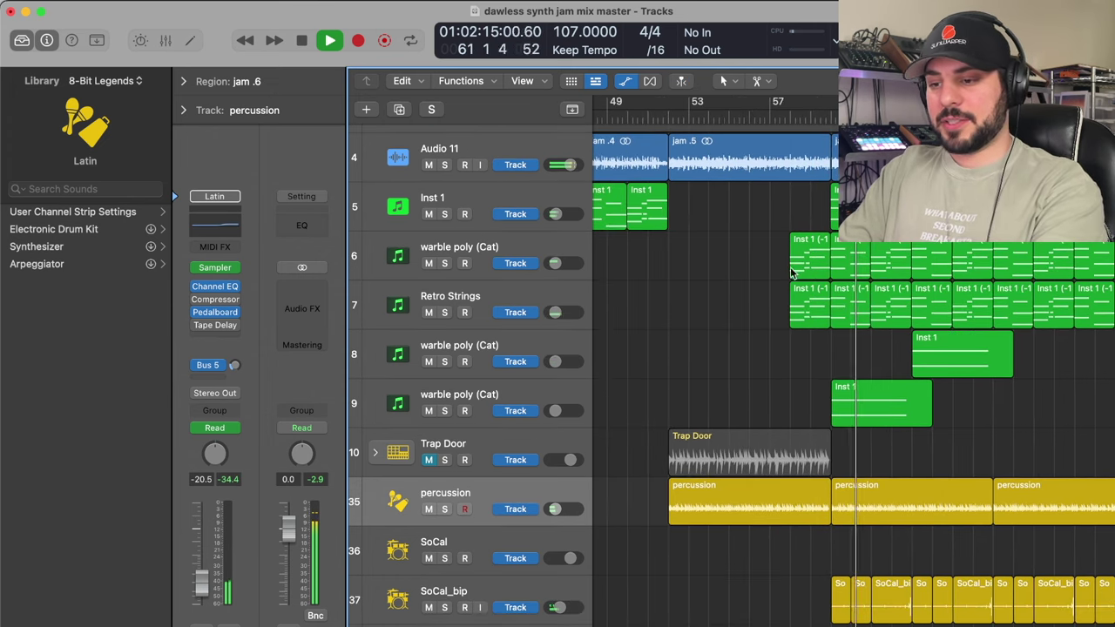
{"action": "scroll", "coordinate": [810, 284], "scroll_direction": "down", "scroll_amount": 4}
{"action": "scroll", "coordinate": [813, 290], "scroll_direction": "down", "scroll_amount": 3}
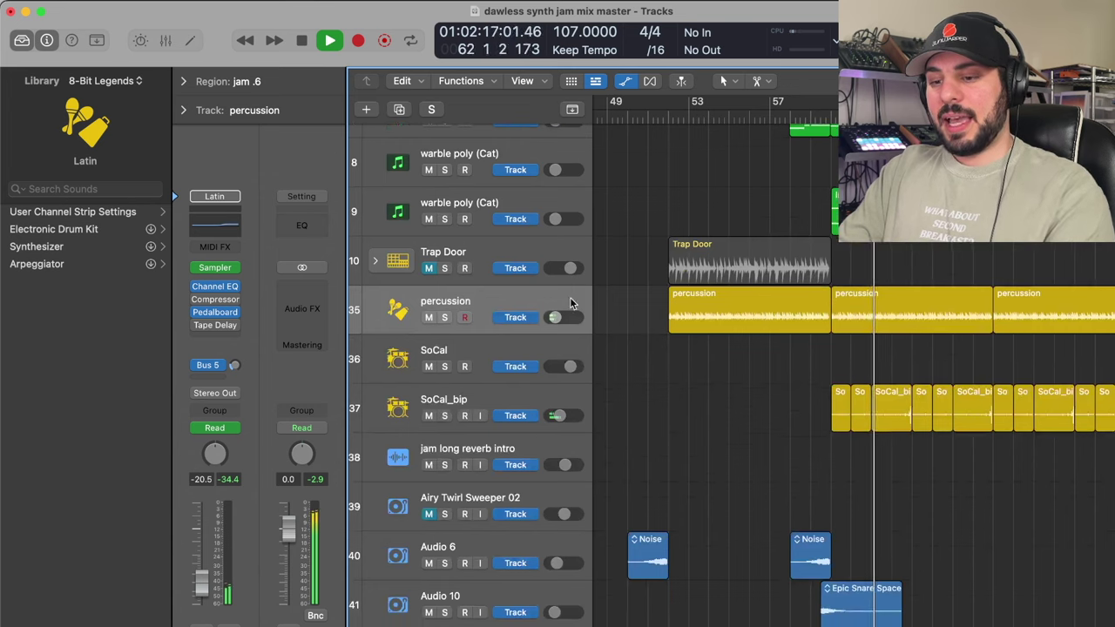
Step: Play the percussion track on its own around bars 60 to 63
{"action": "left_click", "coordinate": [444, 317]}
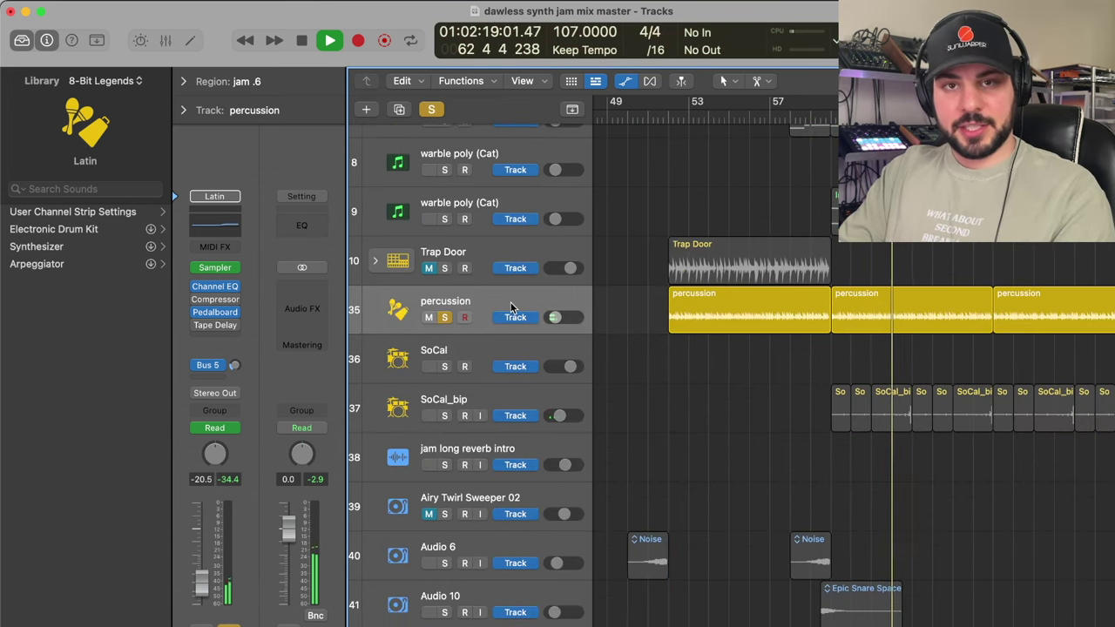
{"action": "key", "text": "space"}
{"action": "left_click", "coordinate": [445, 317]}
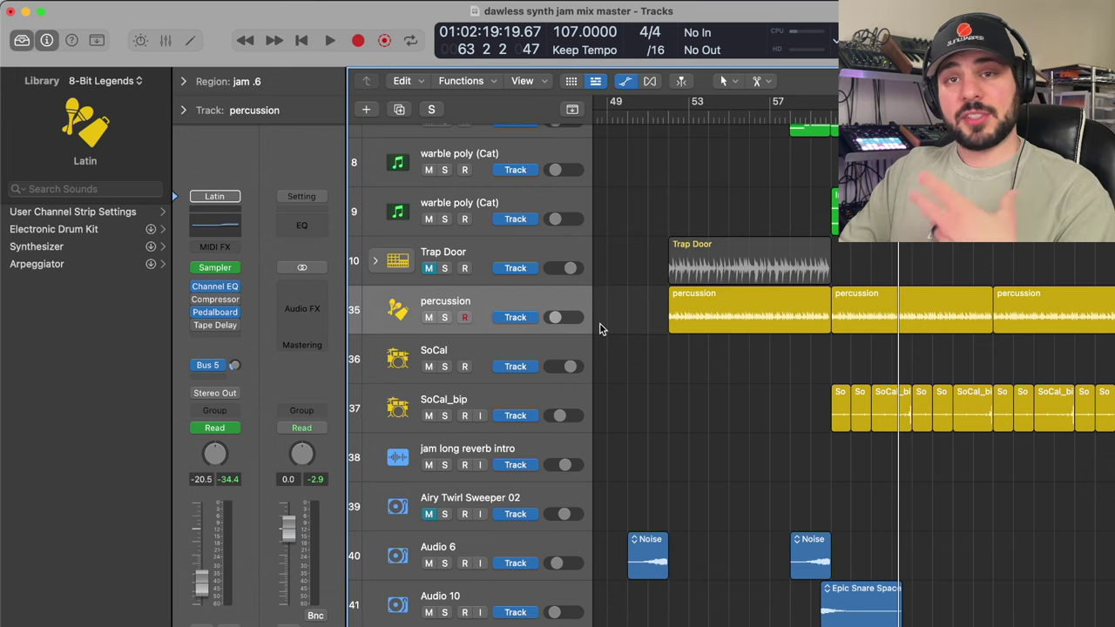
{"action": "key", "text": "s"}
{"action": "key", "text": "space"}
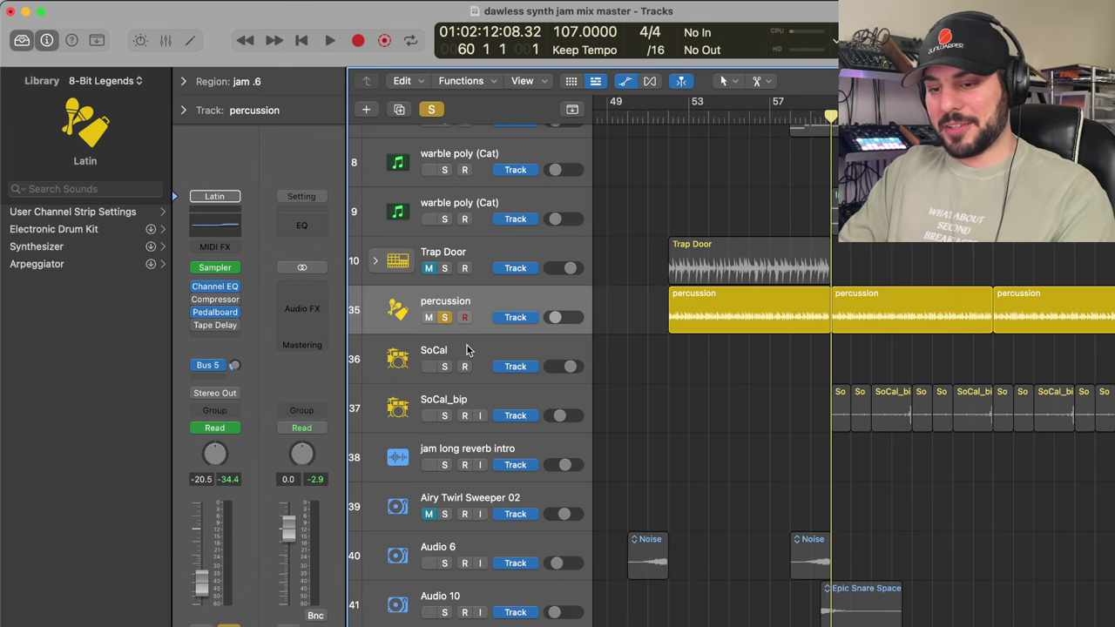
Step: Play the SoCal_bip track alone from bar 60 instead of the percussion track
{"action": "left_click", "coordinate": [445, 416]}
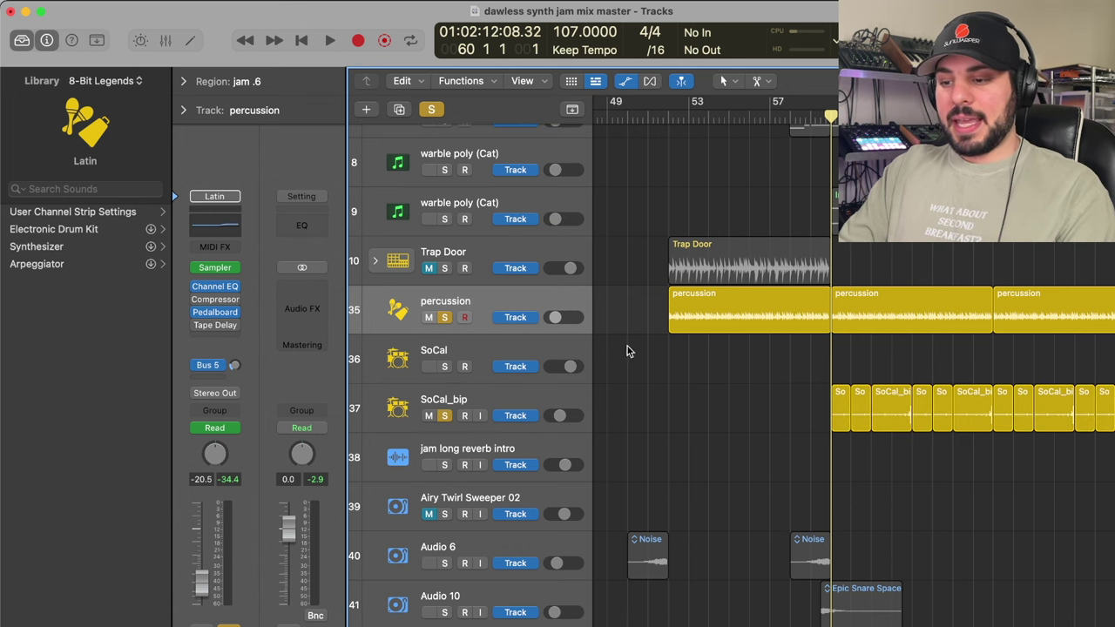
{"action": "left_click", "coordinate": [444, 318]}
{"action": "key", "text": "space"}
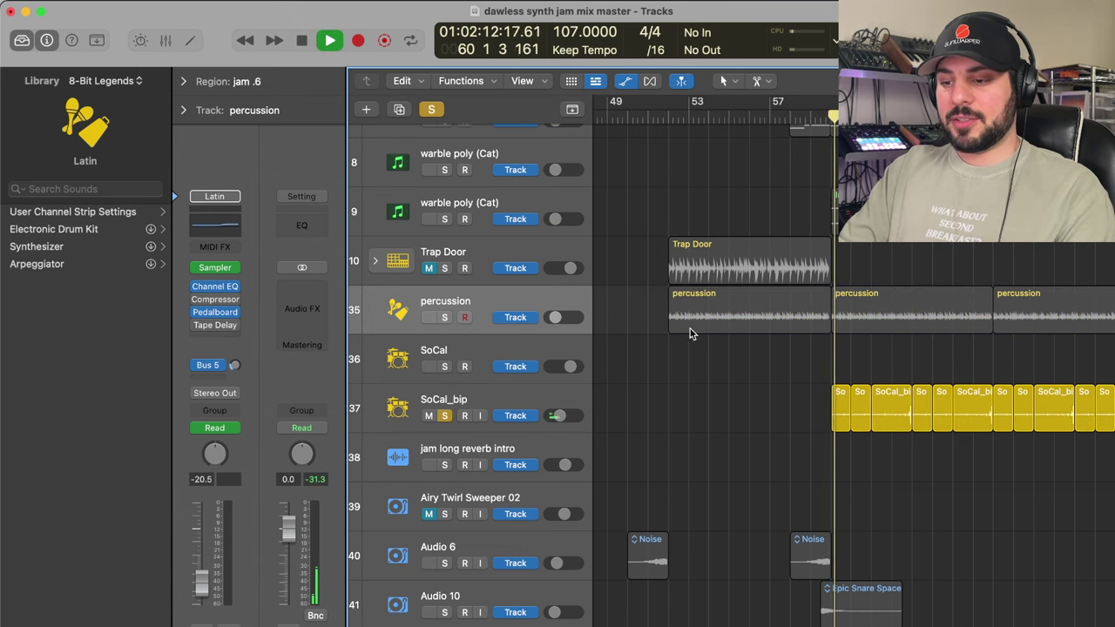
{"action": "key", "text": "space"}
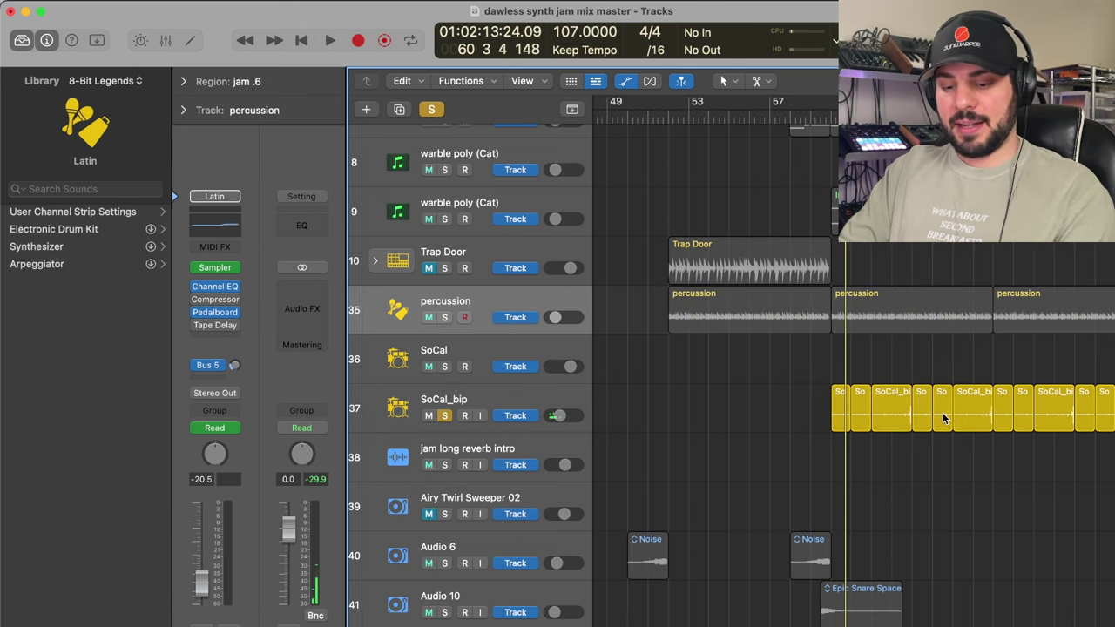
Step: Place the playhead at bar 62 on the SoCal_bip.2 region and turn off the SoCal_bip track's solo
{"action": "key", "text": "super+Right"}
{"action": "left_click", "coordinate": [841, 423]}
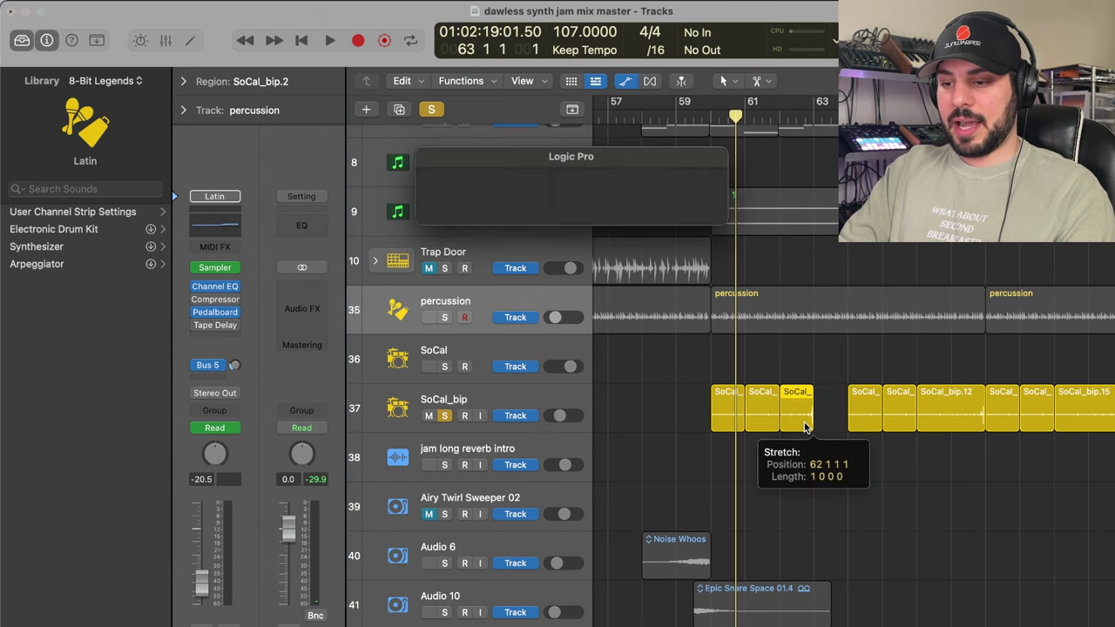
{"action": "left_click", "coordinate": [780, 117]}
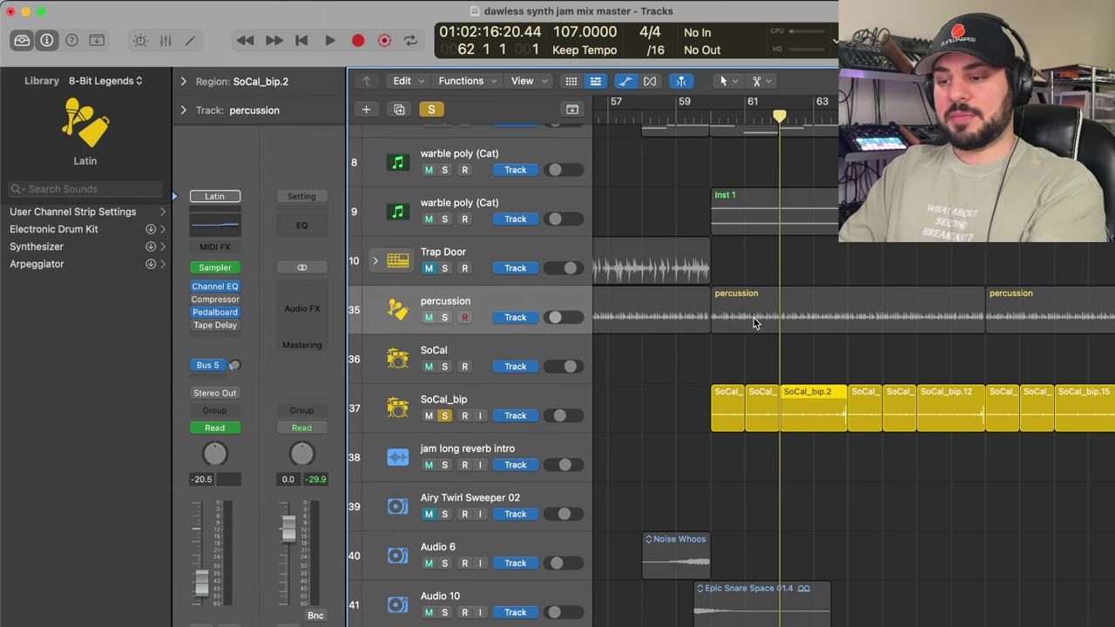
{"action": "key", "text": "super+Left"}
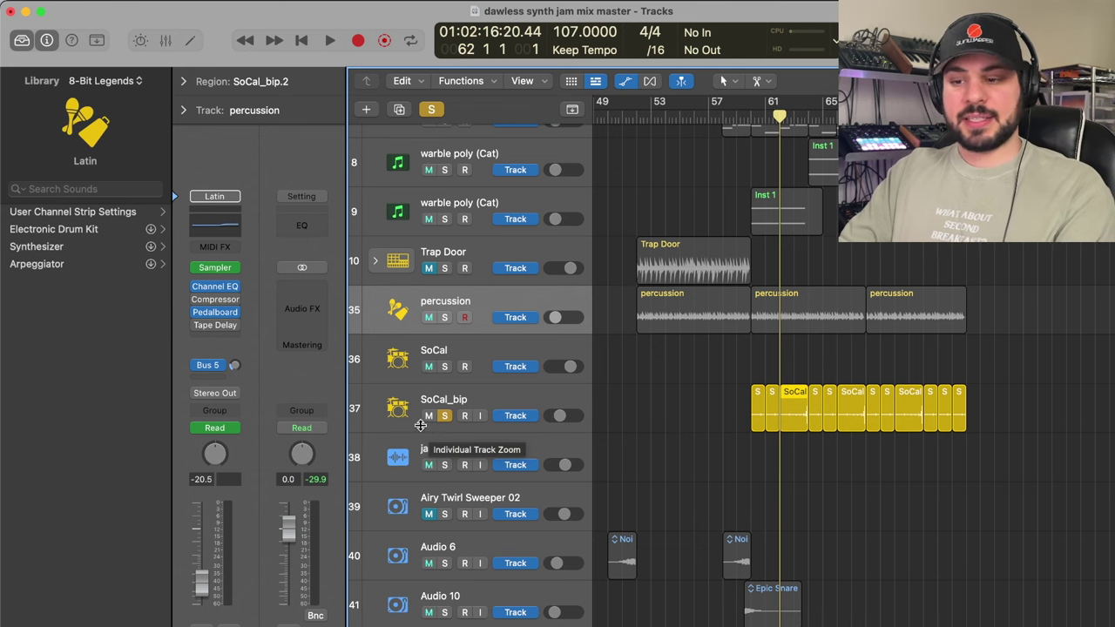
{"action": "left_click", "coordinate": [444, 416]}
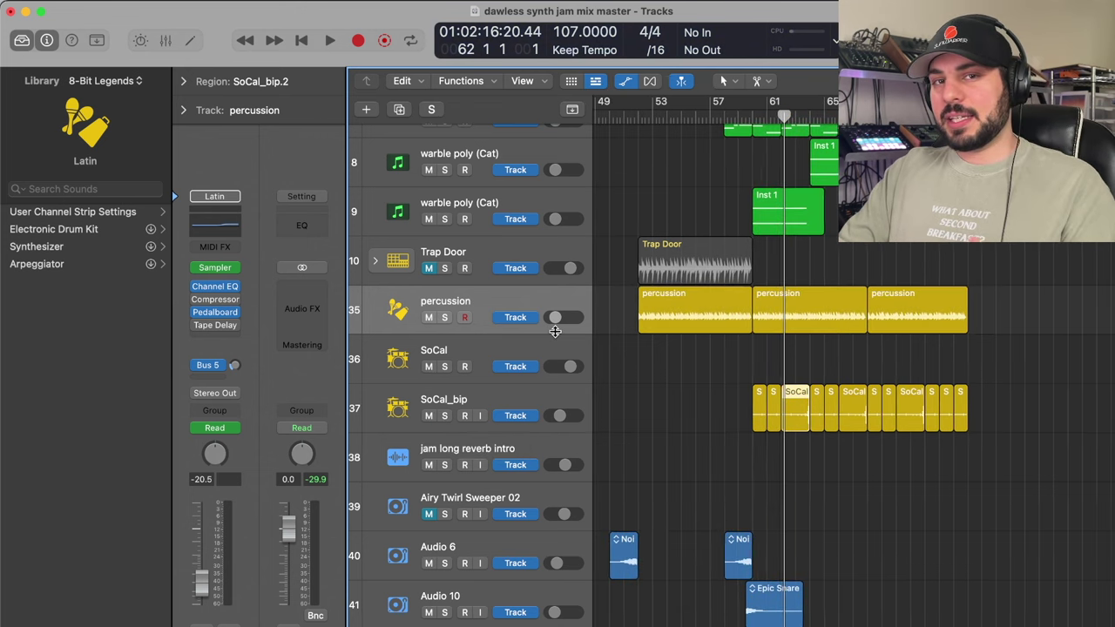
Step: Review the arrangement from the opening jam .1 region through the layered jam and instrument regions up to about bar 60
{"action": "scroll", "coordinate": [555, 331], "scroll_direction": "up", "scroll_amount": 10}
{"action": "scroll", "coordinate": [555, 331], "scroll_direction": "left", "scroll_amount": 5}
{"action": "scroll", "coordinate": [555, 331], "scroll_direction": "left", "scroll_amount": 15}
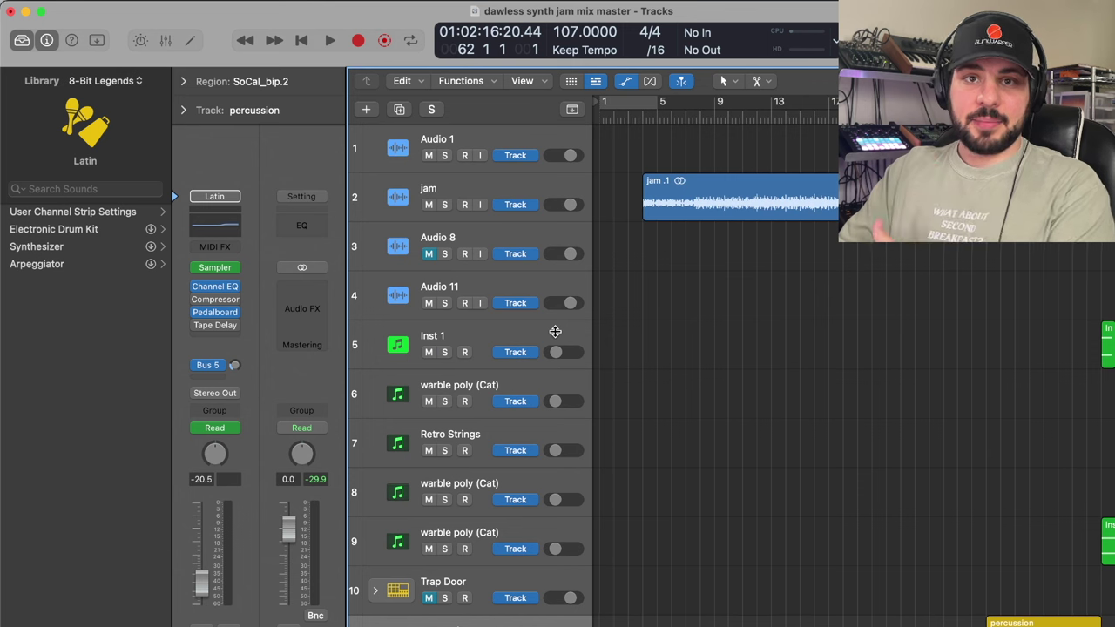
{"action": "scroll", "coordinate": [555, 331], "scroll_direction": "right", "scroll_amount": 7}
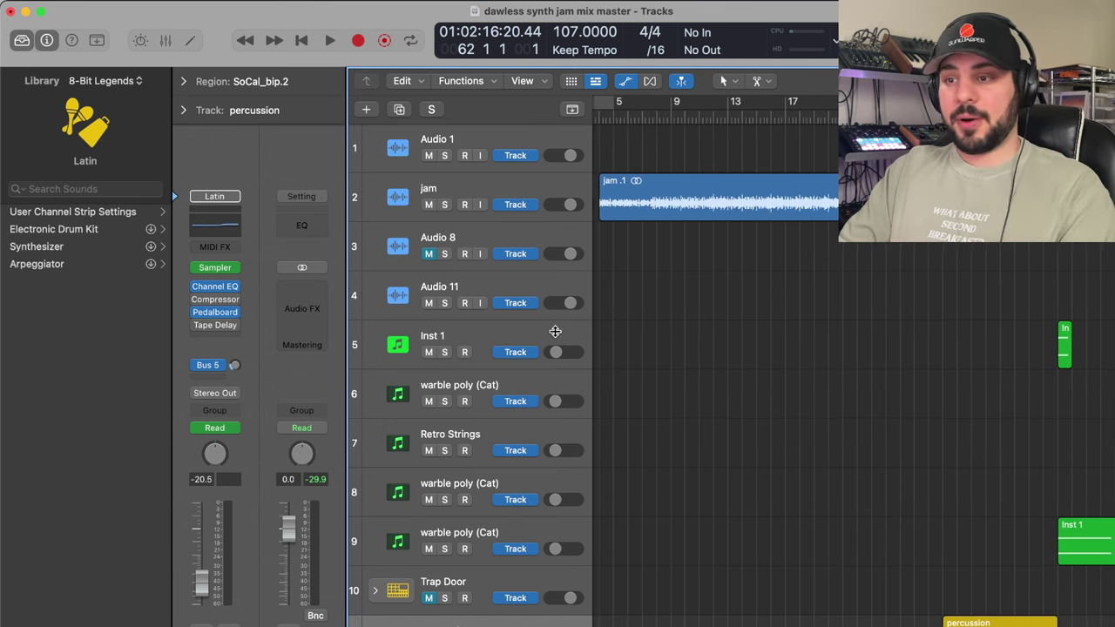
{"action": "scroll", "coordinate": [555, 332], "scroll_direction": "right", "scroll_amount": 12}
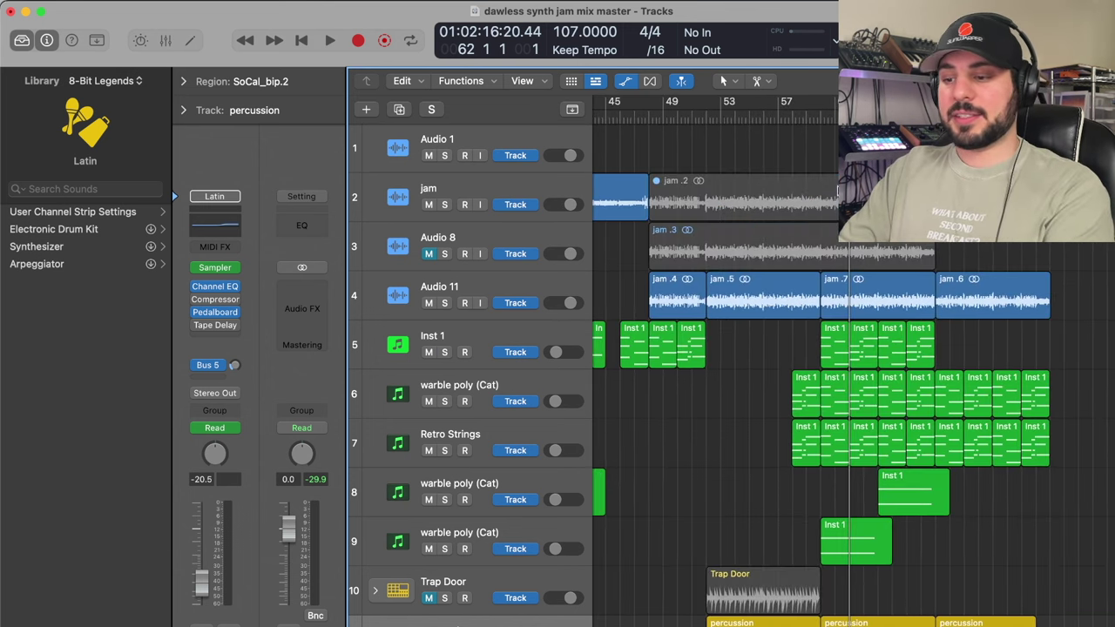
{"action": "scroll", "coordinate": [684, 345], "scroll_direction": "left", "scroll_amount": 3}
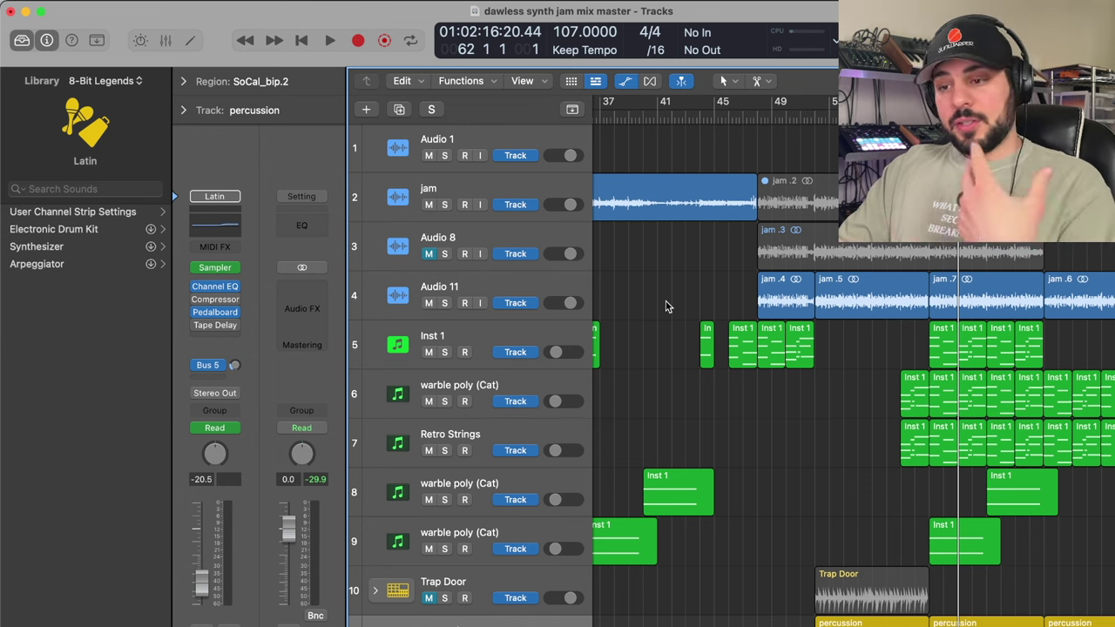
{"action": "scroll", "coordinate": [667, 307], "scroll_direction": "left", "scroll_amount": 10}
{"action": "scroll", "coordinate": [666, 307], "scroll_direction": "down", "scroll_amount": 3}
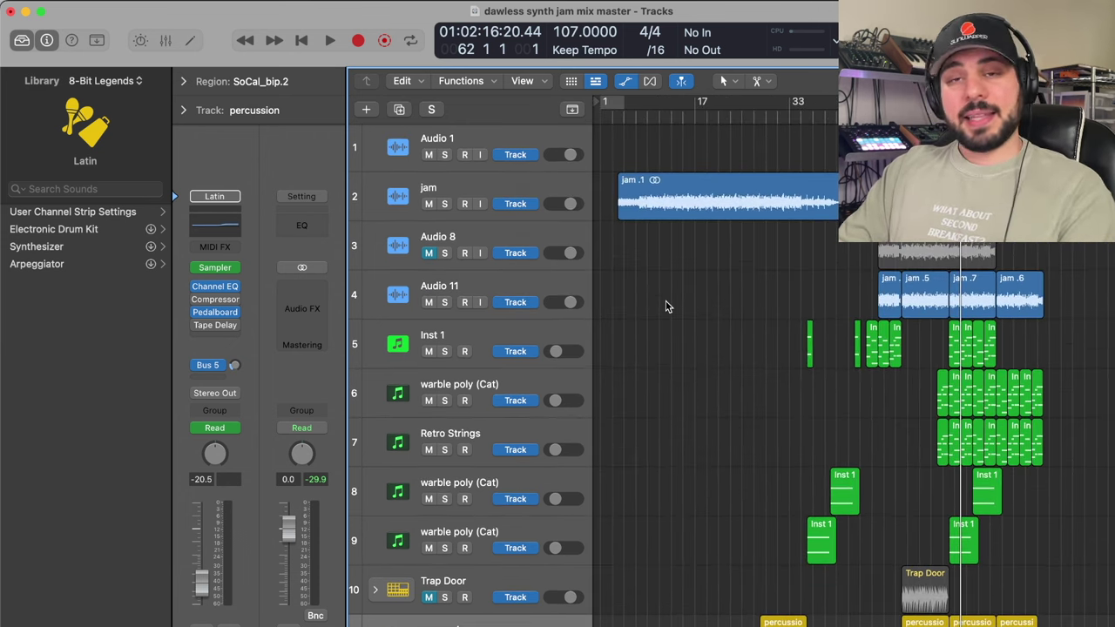
Step: Examine the Trap Door, percussion and SoCal_bip regions around bars 41 to 65, then the instrument tracks above them
{"action": "scroll", "coordinate": [666, 307], "scroll_direction": "down", "scroll_amount": 1}
{"action": "scroll", "coordinate": [667, 306], "scroll_direction": "up", "scroll_amount": 1}
{"action": "scroll", "coordinate": [667, 307], "scroll_direction": "left", "scroll_amount": 3}
{"action": "scroll", "coordinate": [671, 279], "scroll_direction": "down", "scroll_amount": 6}
{"action": "scroll", "coordinate": [671, 278], "scroll_direction": "right", "scroll_amount": 5}
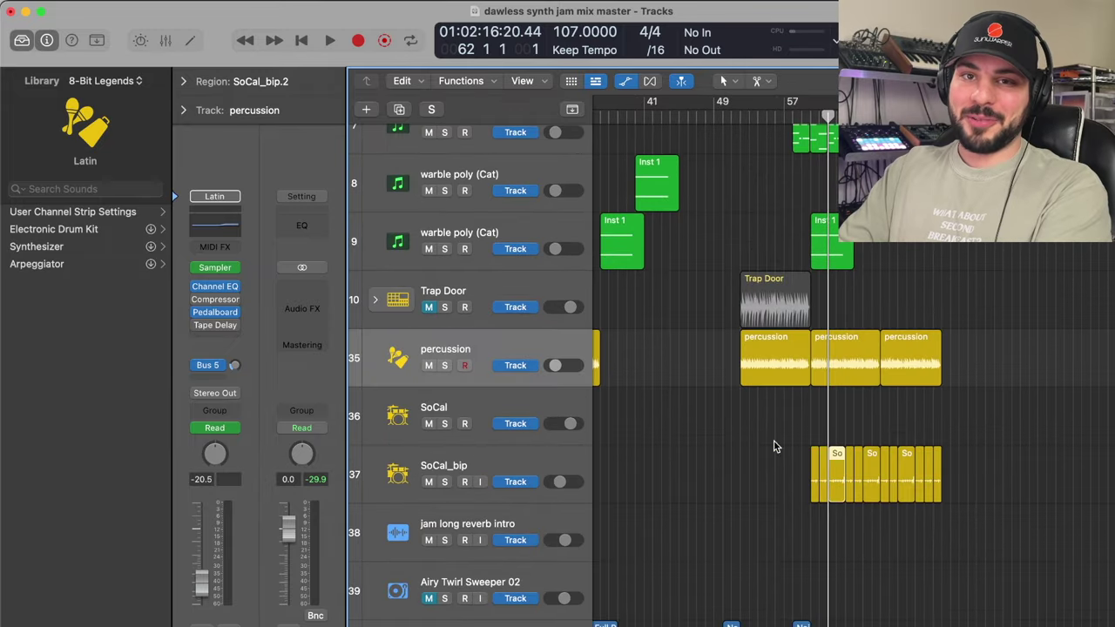
{"action": "scroll", "coordinate": [776, 446], "scroll_direction": "up", "scroll_amount": 5}
{"action": "scroll", "coordinate": [775, 446], "scroll_direction": "left", "scroll_amount": 8}
{"action": "scroll", "coordinate": [776, 446], "scroll_direction": "up", "scroll_amount": 2}
{"action": "scroll", "coordinate": [775, 446], "scroll_direction": "right", "scroll_amount": 2}
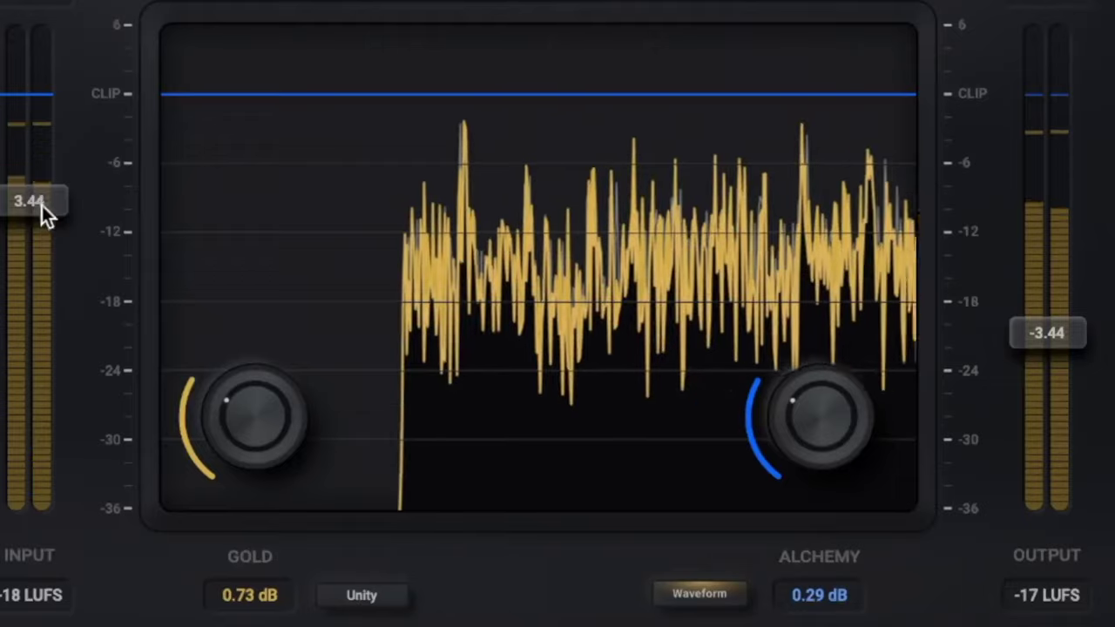
{"action": "left_click_drag", "start_coordinate": [42, 206], "coordinate": [40, 195]}
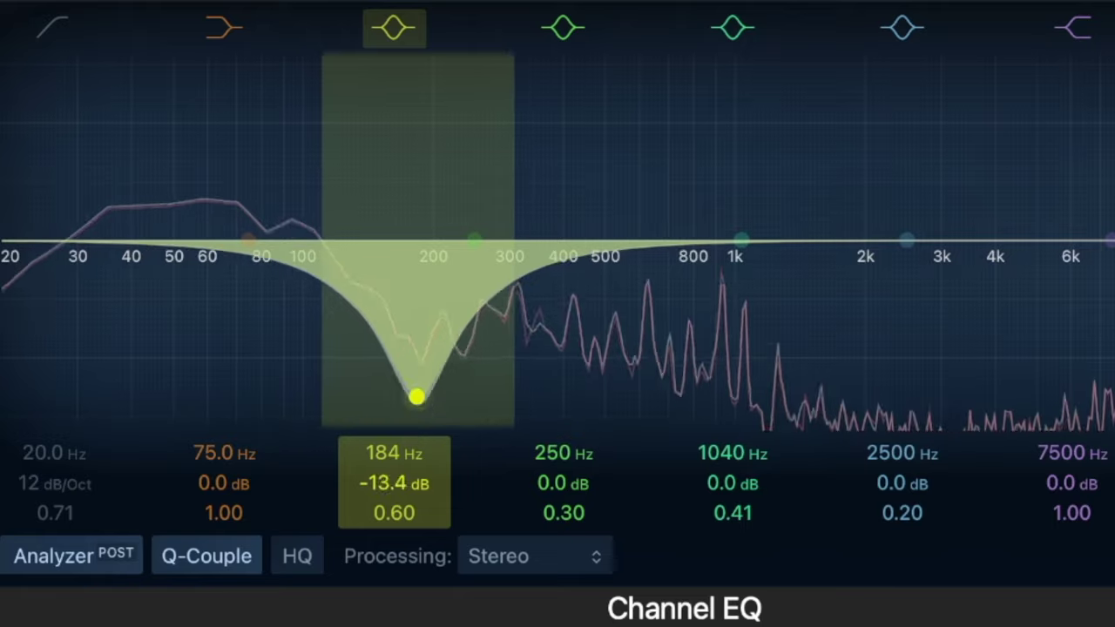
{"action": "left_click_drag", "start_coordinate": [391, 418], "coordinate": [391, 417]}
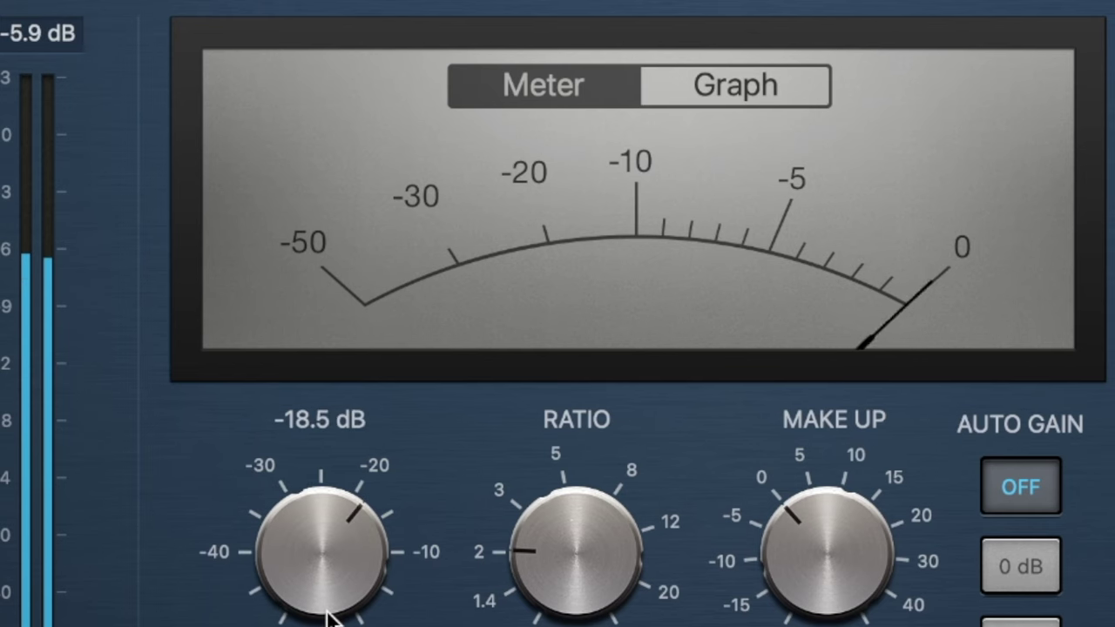
{"action": "left_click_drag", "start_coordinate": [331, 618], "coordinate": [331, 626]}
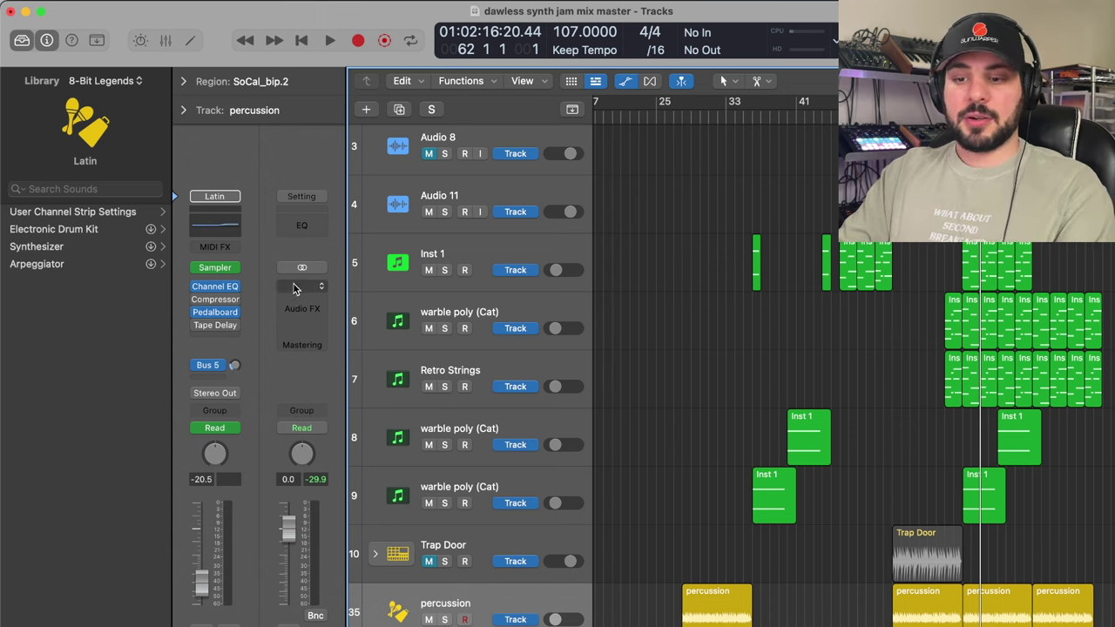
{"action": "left_click", "coordinate": [296, 287]}
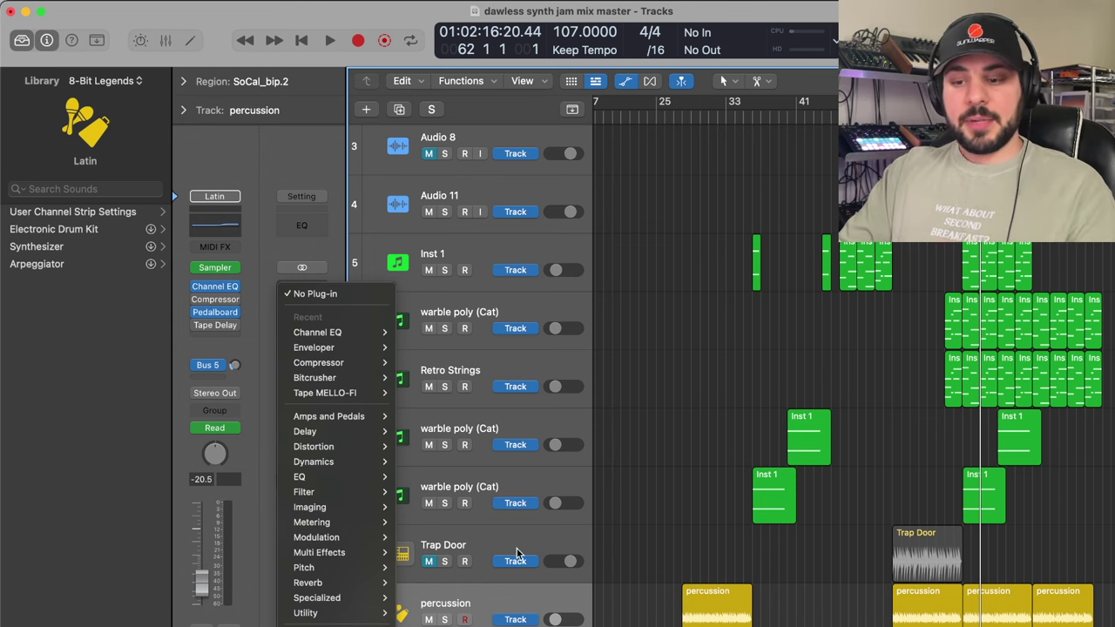
{"action": "mouse_move", "coordinate": [366, 599]}
{"action": "mouse_move", "coordinate": [442, 603]}
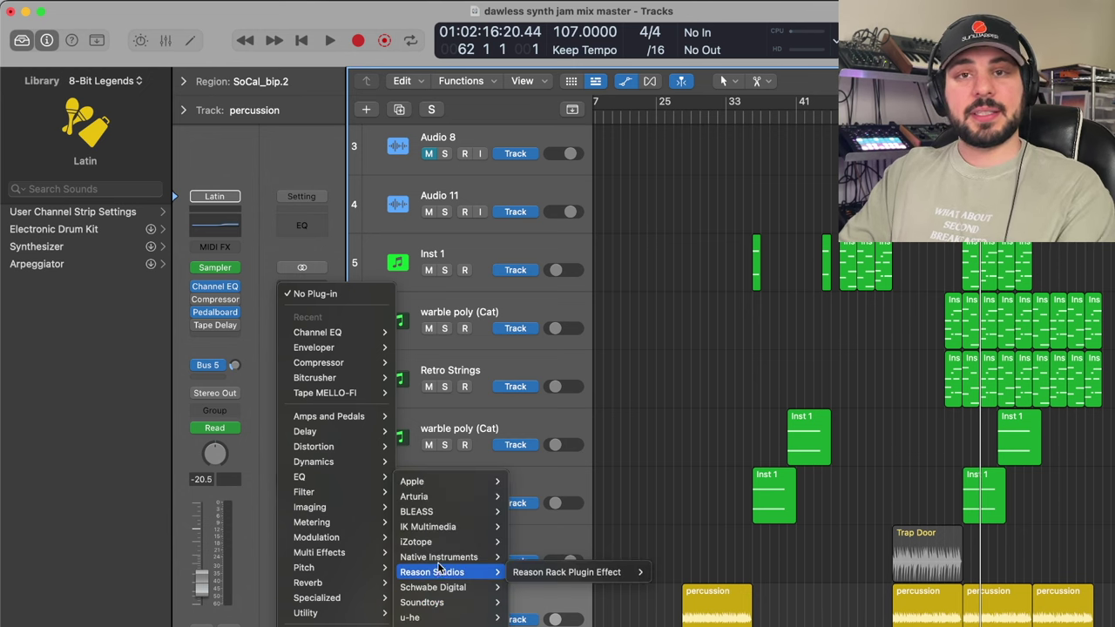
{"action": "key", "text": "Escape"}
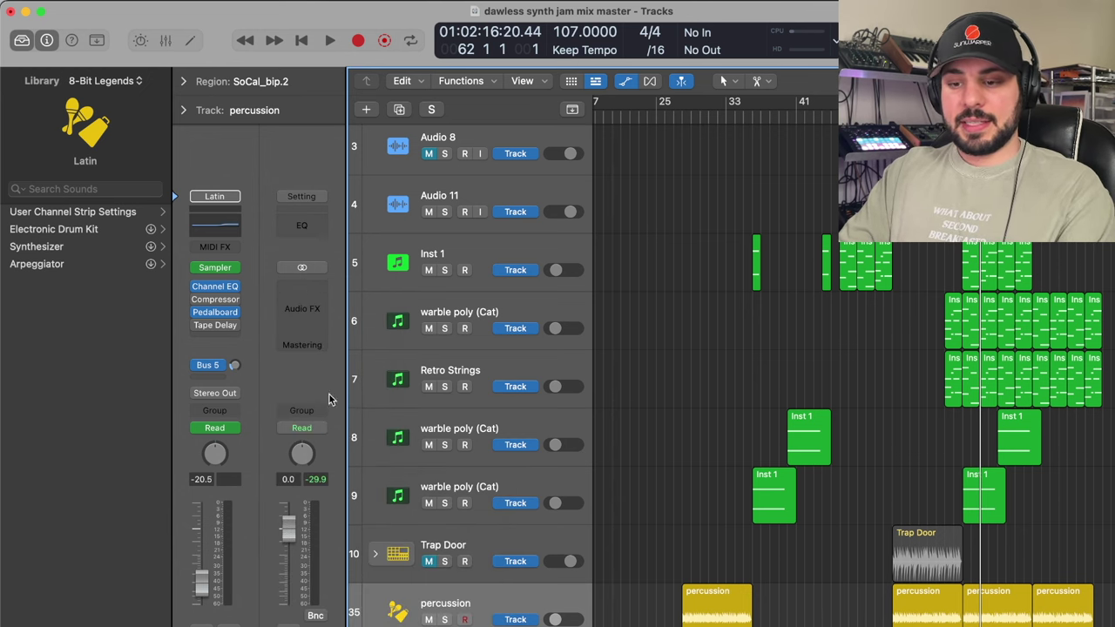
Step: Insert Schwabe Digital's Gold Clip as the first audio effect on the Stereo Out channel and reposition its window
{"action": "left_click", "coordinate": [301, 286]}
{"action": "mouse_move", "coordinate": [366, 599]}
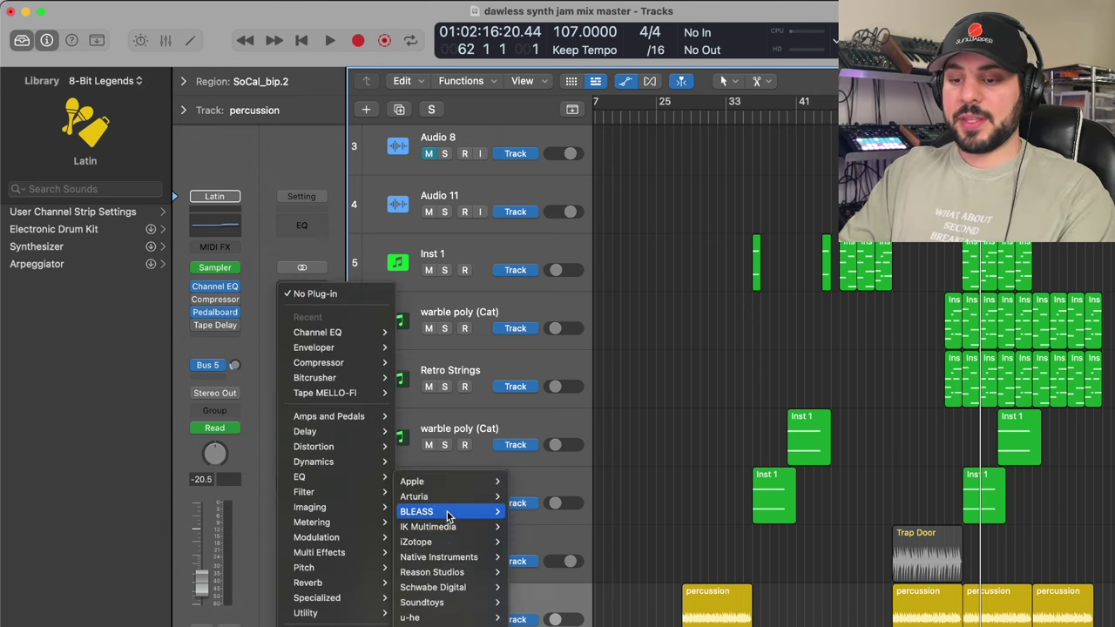
{"action": "mouse_move", "coordinate": [450, 587]}
{"action": "left_click", "coordinate": [542, 588]}
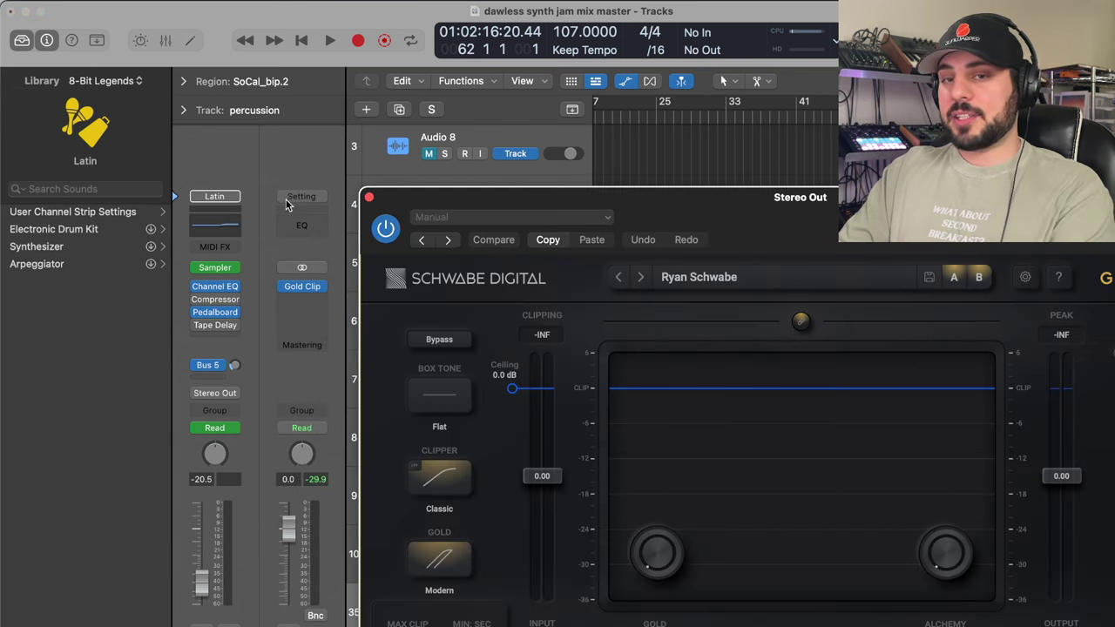
{"action": "left_click_drag", "start_coordinate": [480, 197], "coordinate": [336, 90]}
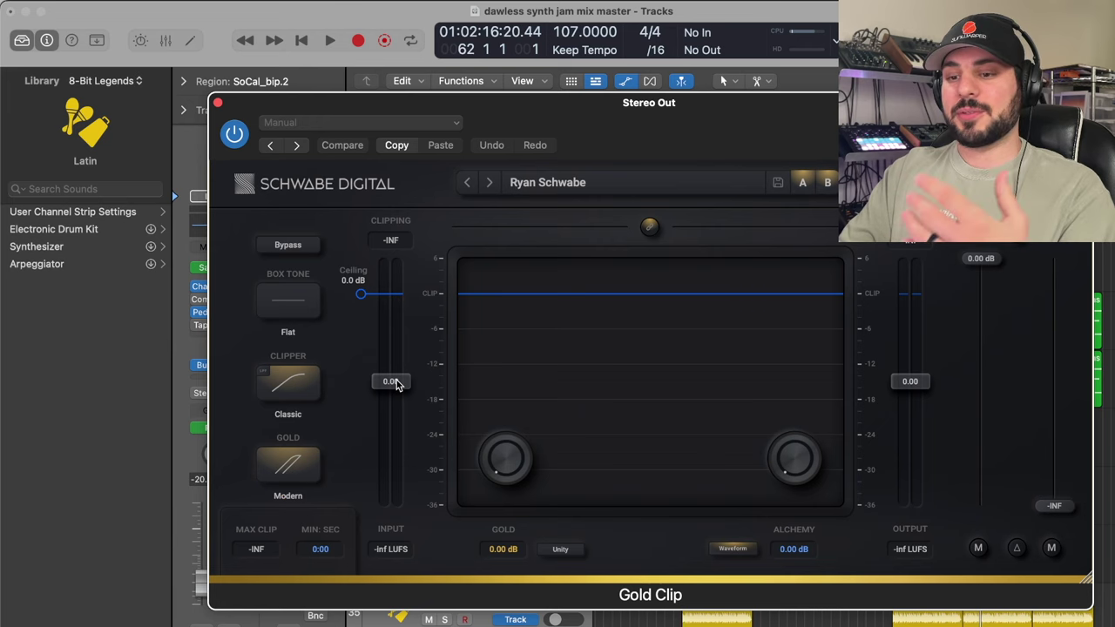
Step: Set Gold Clip's input to 1.34 with output at -1.34, Gold to 0.73 dB and Alchemy to 0.29 dB
{"action": "left_click_drag", "start_coordinate": [397, 381], "coordinate": [396, 370]}
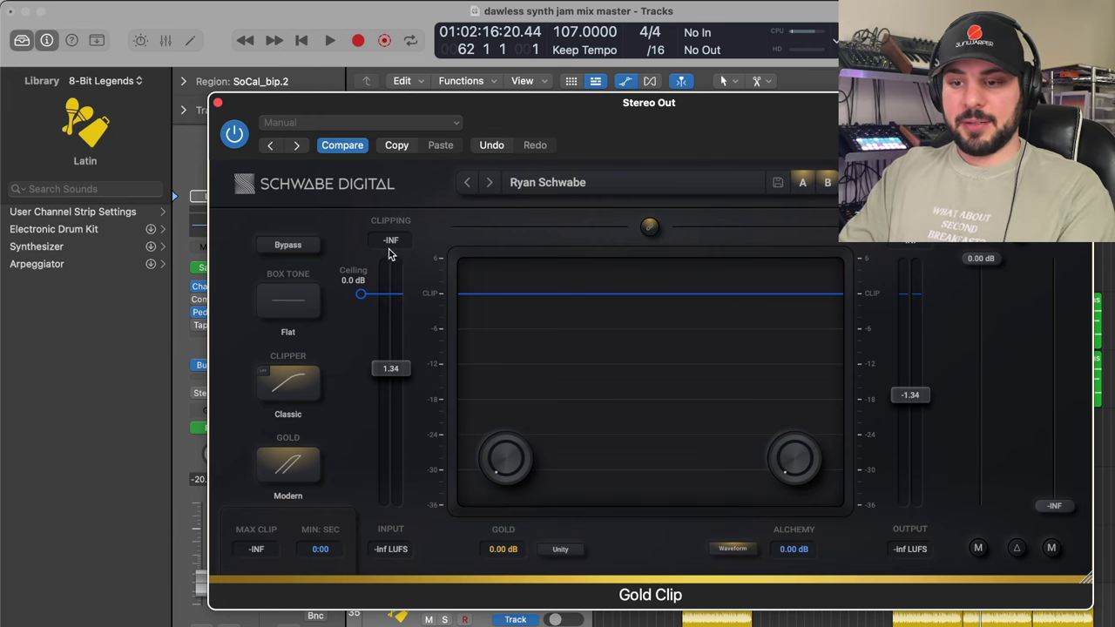
{"action": "left_click_drag", "start_coordinate": [495, 469], "coordinate": [494, 427]}
{"action": "left_click_drag", "start_coordinate": [783, 399], "coordinate": [785, 432]}
{"action": "left_click_drag", "start_coordinate": [505, 458], "coordinate": [595, 436]}
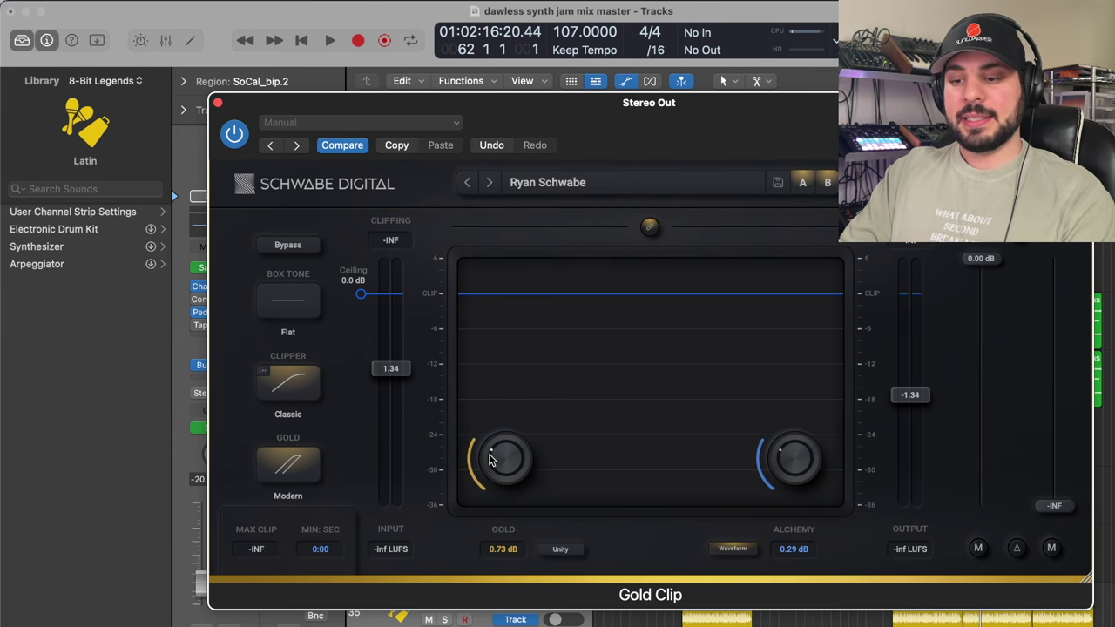
{"action": "left_click", "coordinate": [218, 103]}
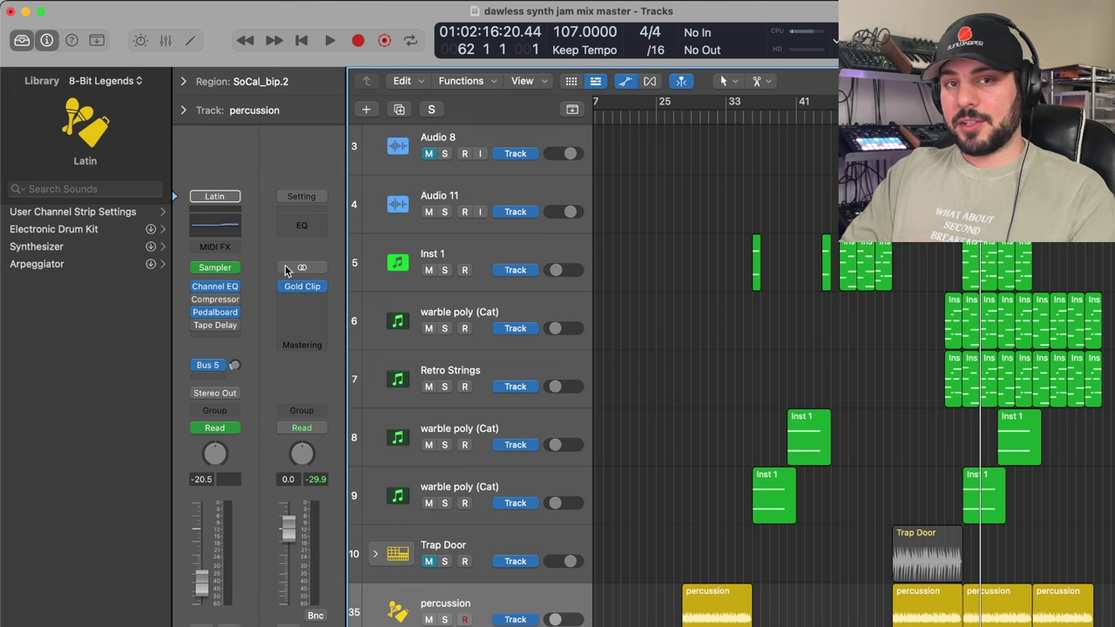
Step: Play the arrangement from about bar 48 to hear the Stereo Out with Gold Clip, and close the plug-in window
{"action": "mouse_move", "coordinate": [289, 294]}
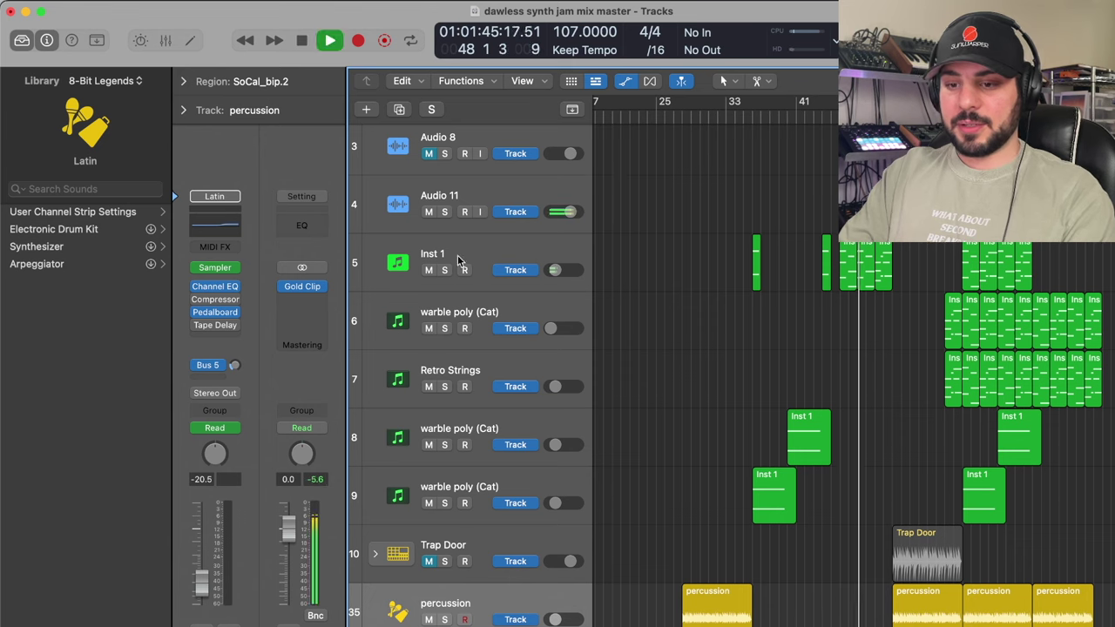
{"action": "scroll", "coordinate": [621, 258], "scroll_direction": "up", "scroll_amount": 3}
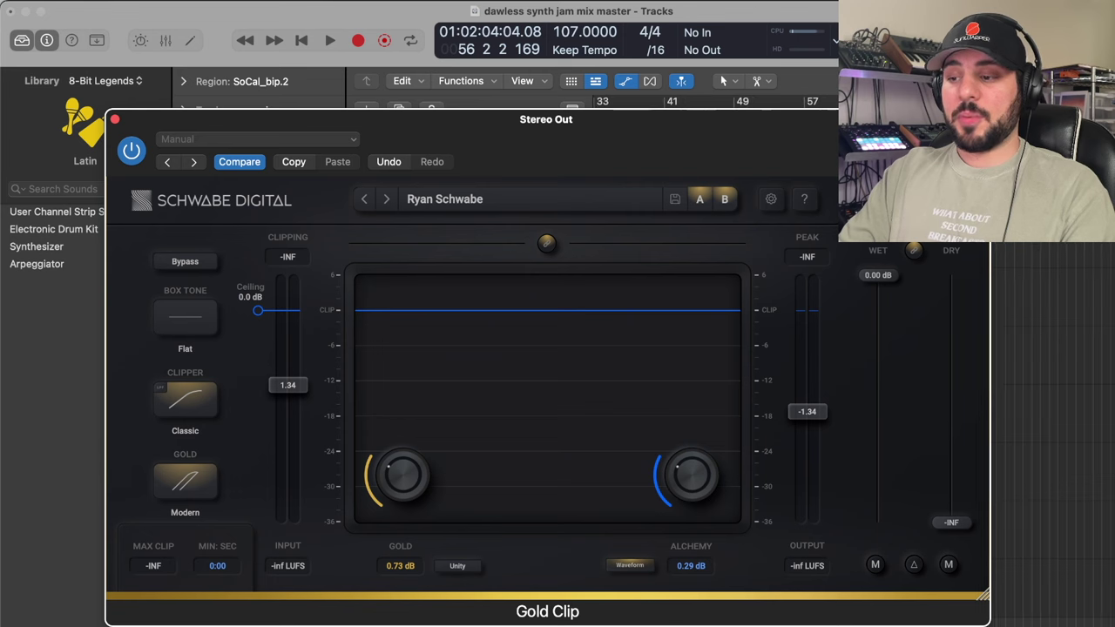
{"action": "scroll", "coordinate": [1053, 435], "scroll_direction": "left", "scroll_amount": 5}
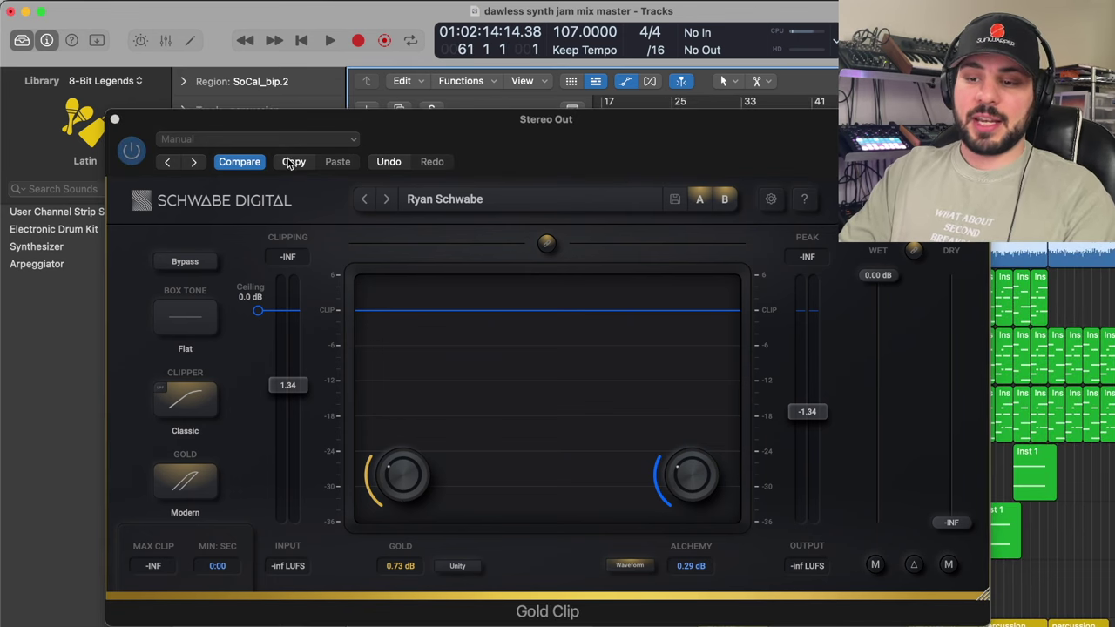
{"action": "left_click", "coordinate": [114, 120]}
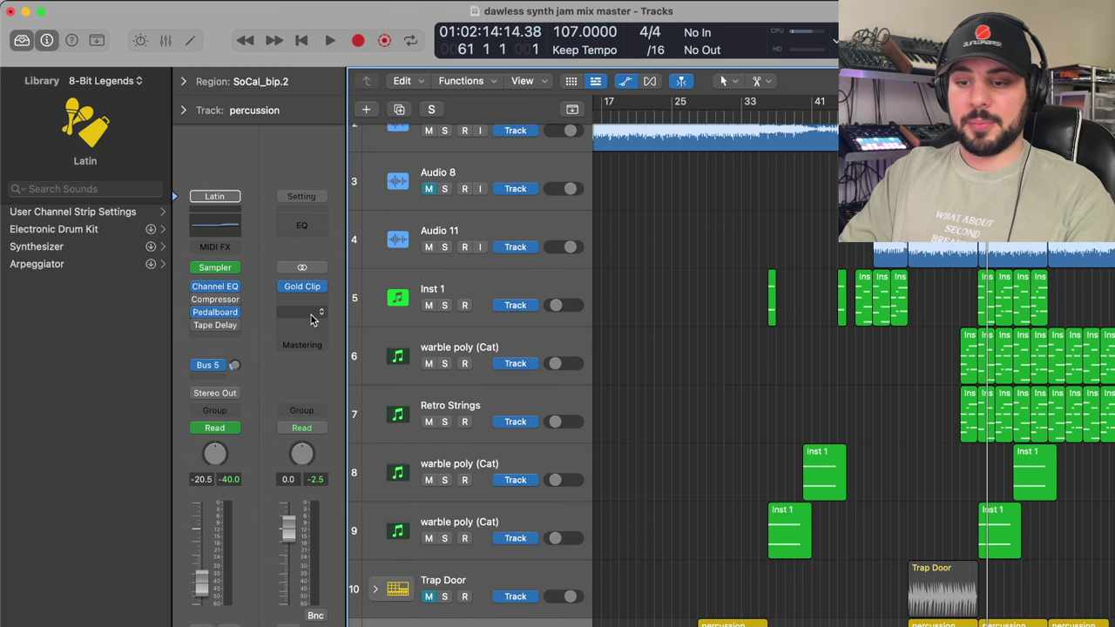
Step: Insert a stereo MultiMeter at the end of the Stereo Out effects chain and start playback to meter the mix
{"action": "left_click", "coordinate": [305, 345]}
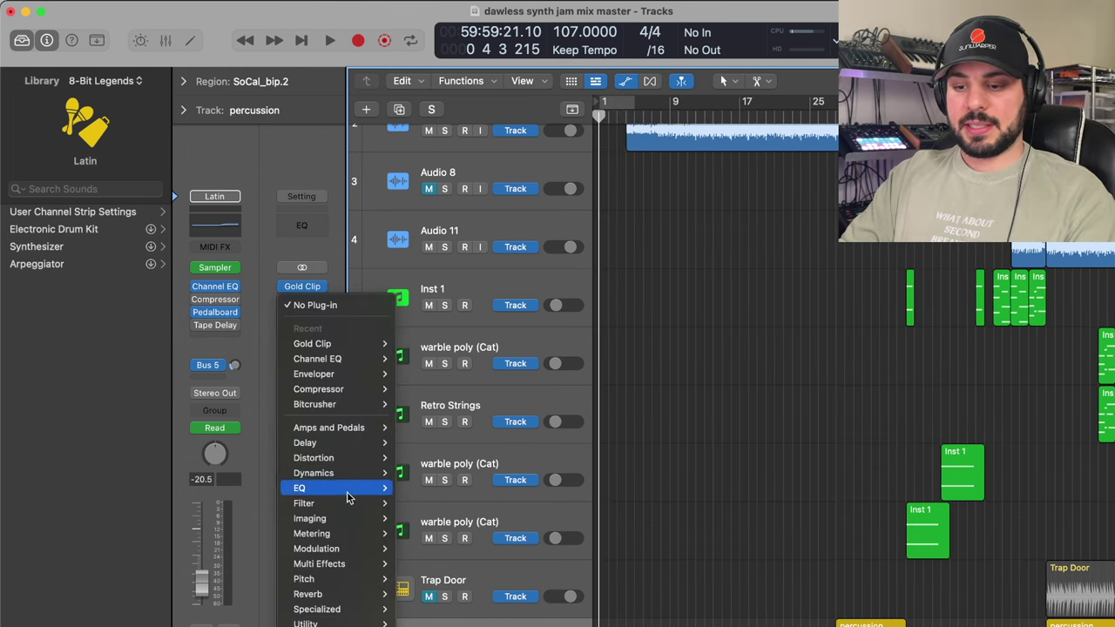
{"action": "mouse_move", "coordinate": [341, 521]}
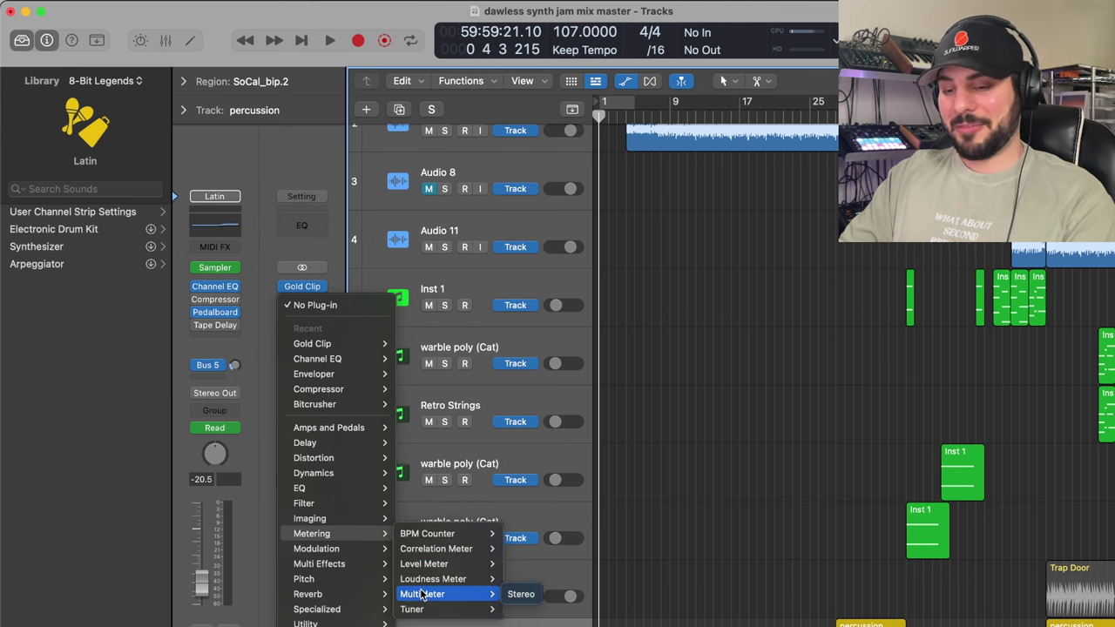
{"action": "left_click", "coordinate": [521, 594]}
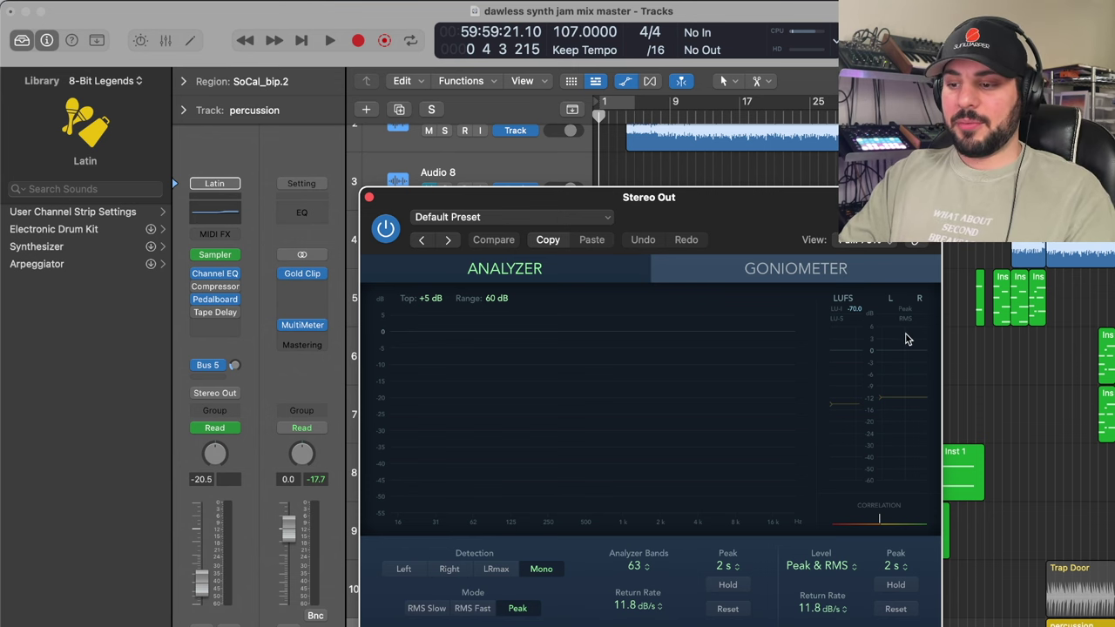
{"action": "key", "text": "space"}
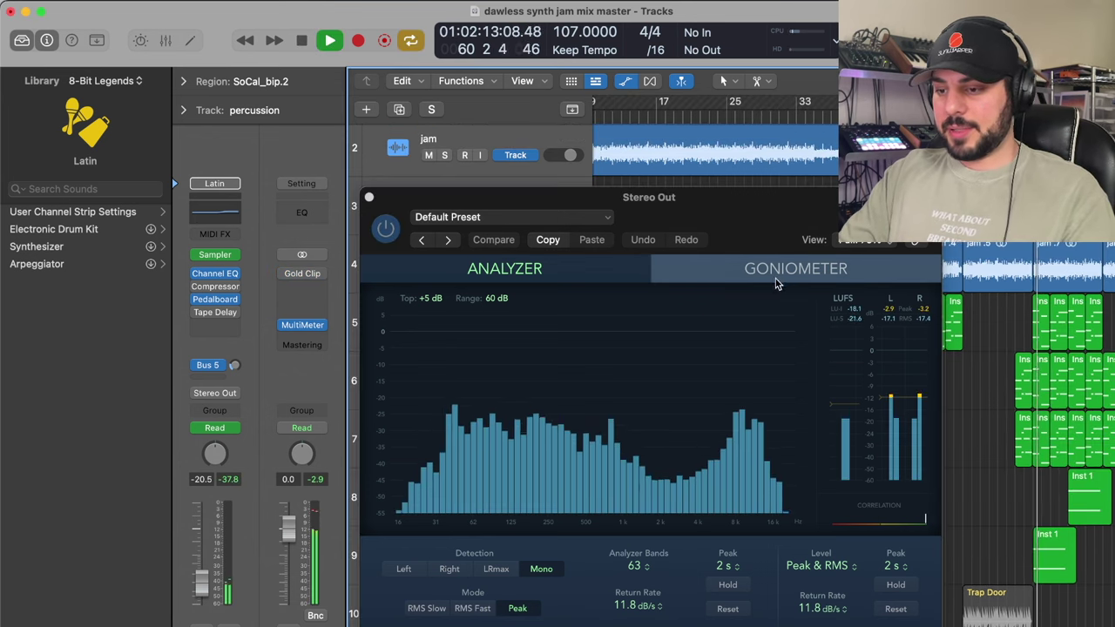
Step: Re-enable Gold Clip on Stereo Out, set its input to 3.87 with output at -3.87, and reset the clipping readout
{"action": "left_click", "coordinate": [302, 272]}
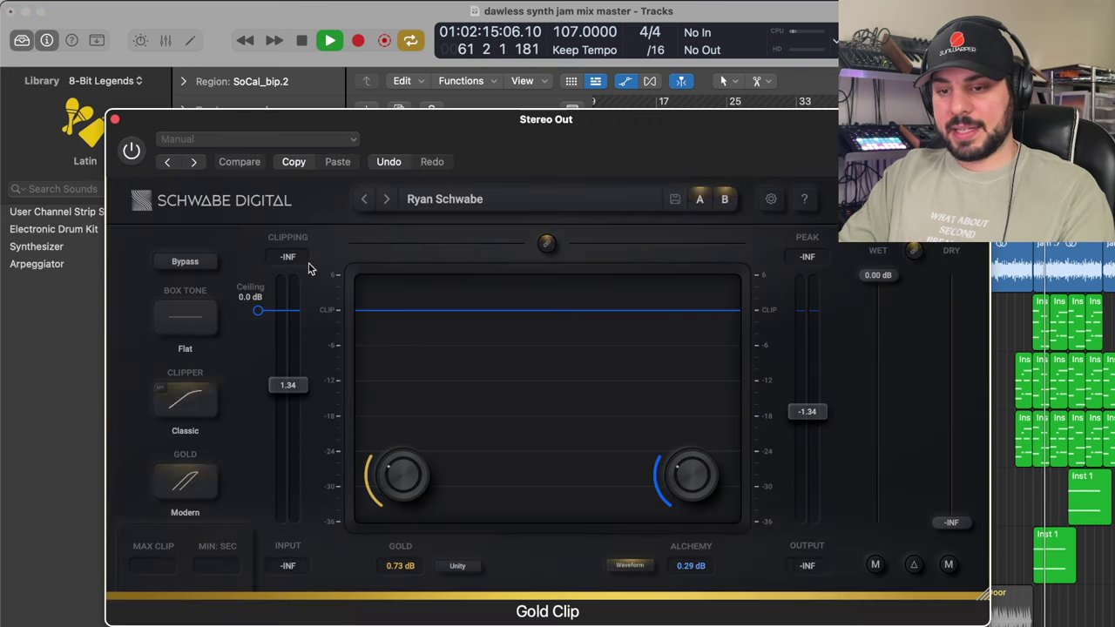
{"action": "left_click", "coordinate": [131, 153]}
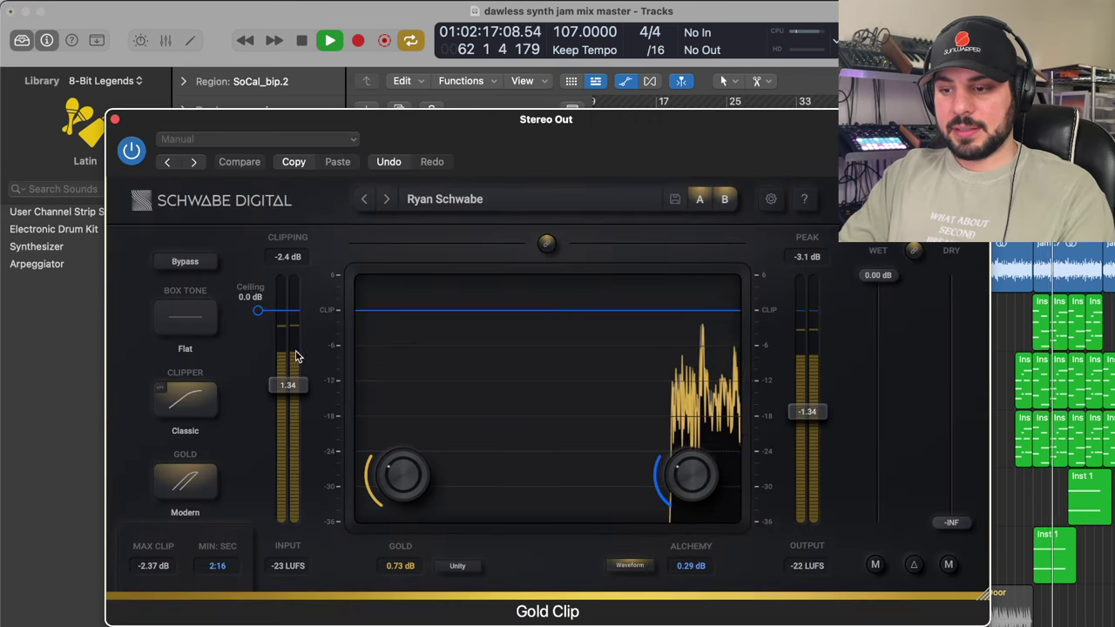
{"action": "left_click_drag", "start_coordinate": [295, 392], "coordinate": [293, 362]}
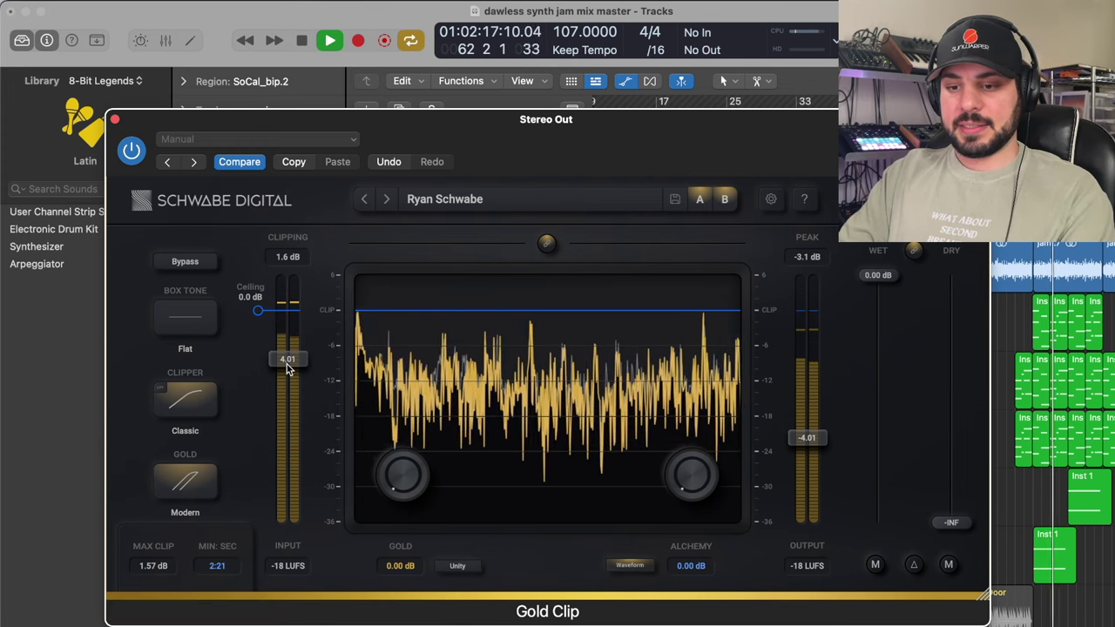
{"action": "left_click_drag", "start_coordinate": [287, 366], "coordinate": [287, 368]}
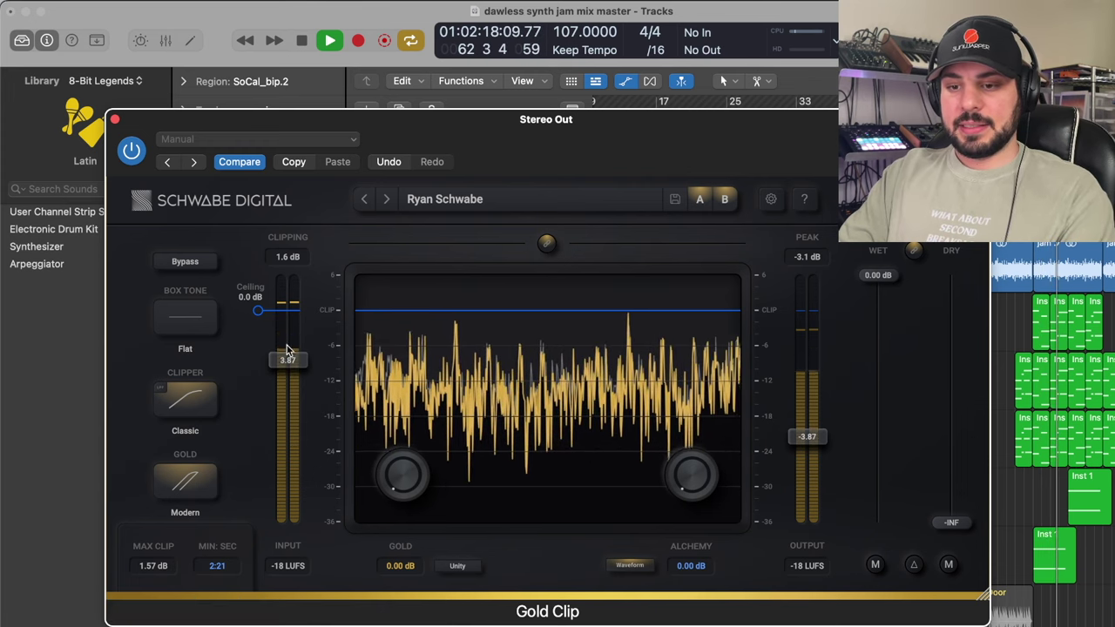
{"action": "left_click", "coordinate": [287, 257]}
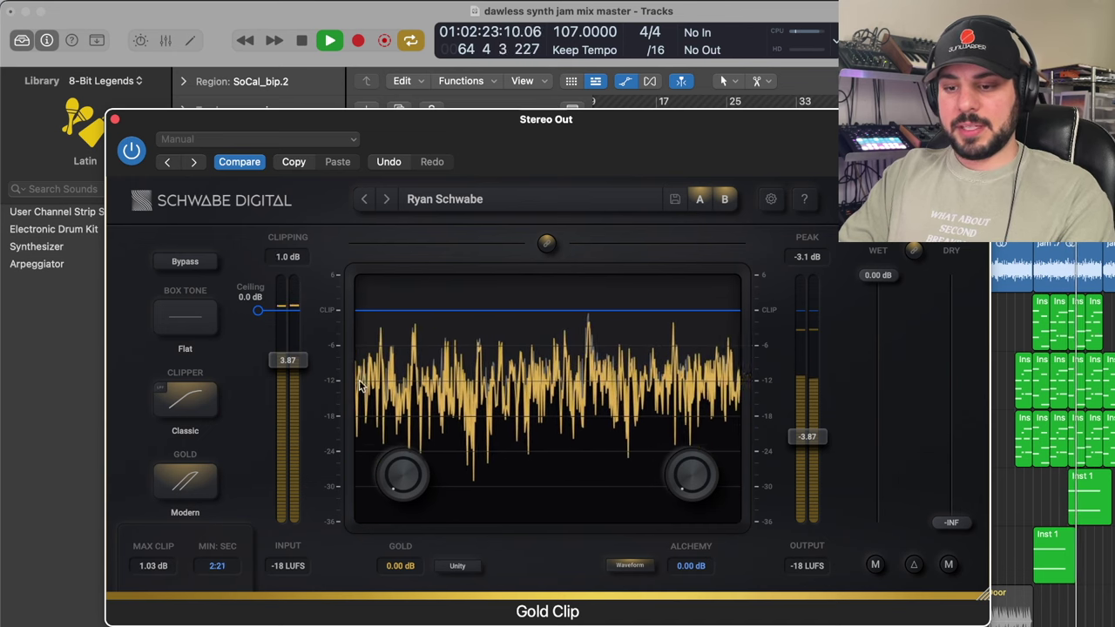
Step: Try Gold Clip's Gold and Alchemy amounts at maximum, and settle on 0.83 dB of Gold and 0.31 dB of Alchemy
{"action": "left_click_drag", "start_coordinate": [397, 473], "coordinate": [391, 446]}
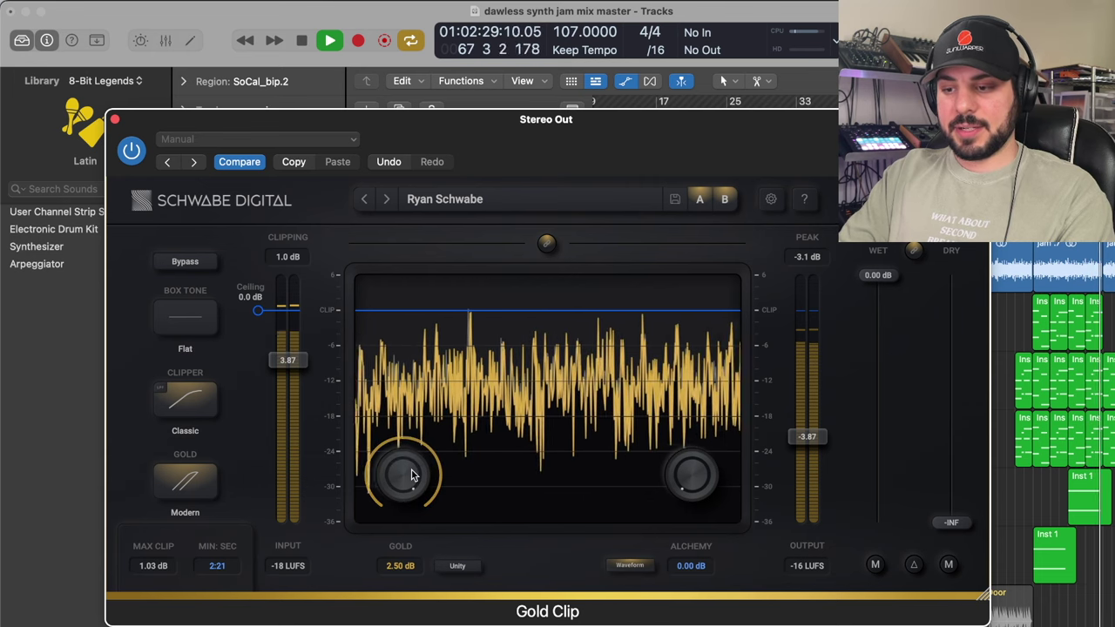
{"action": "double_click", "coordinate": [413, 475]}
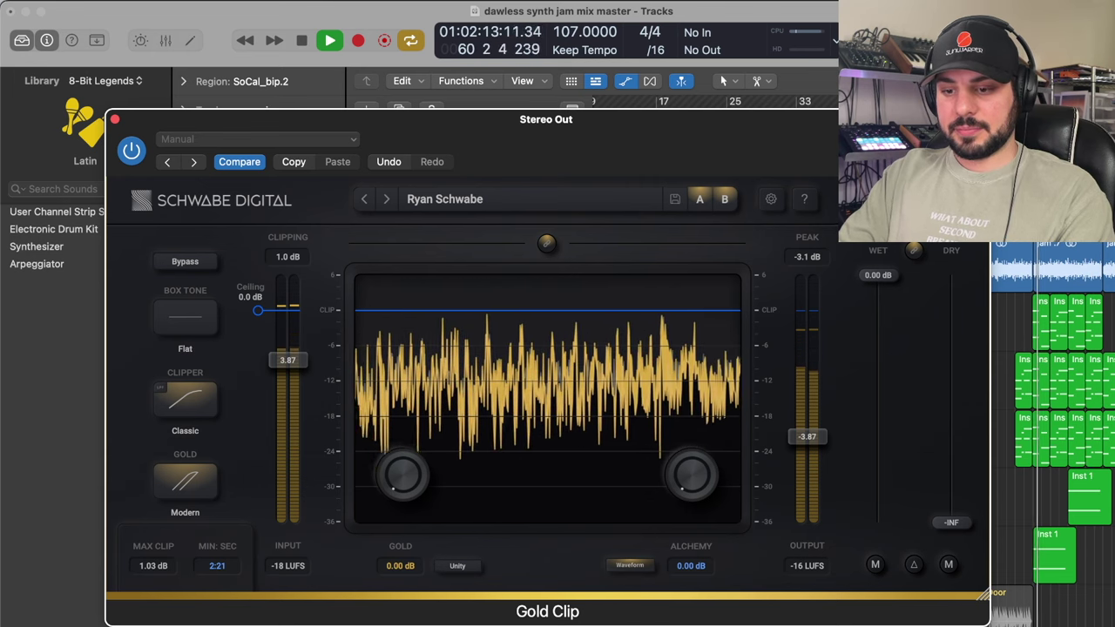
{"action": "key", "text": "super+z"}
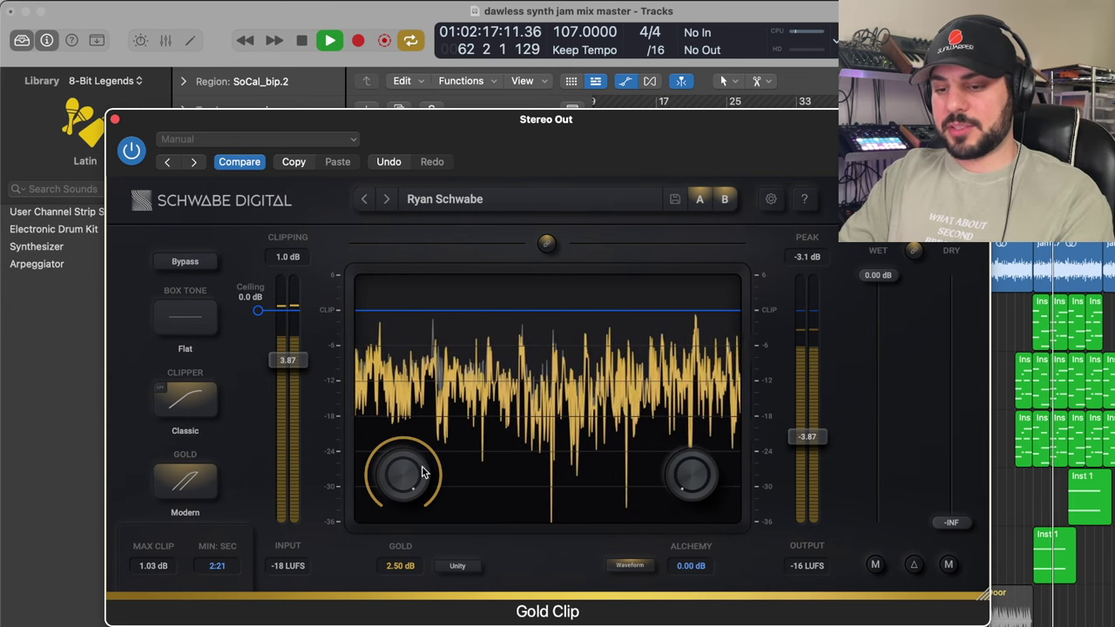
{"action": "left_click_drag", "start_coordinate": [421, 472], "coordinate": [387, 568]}
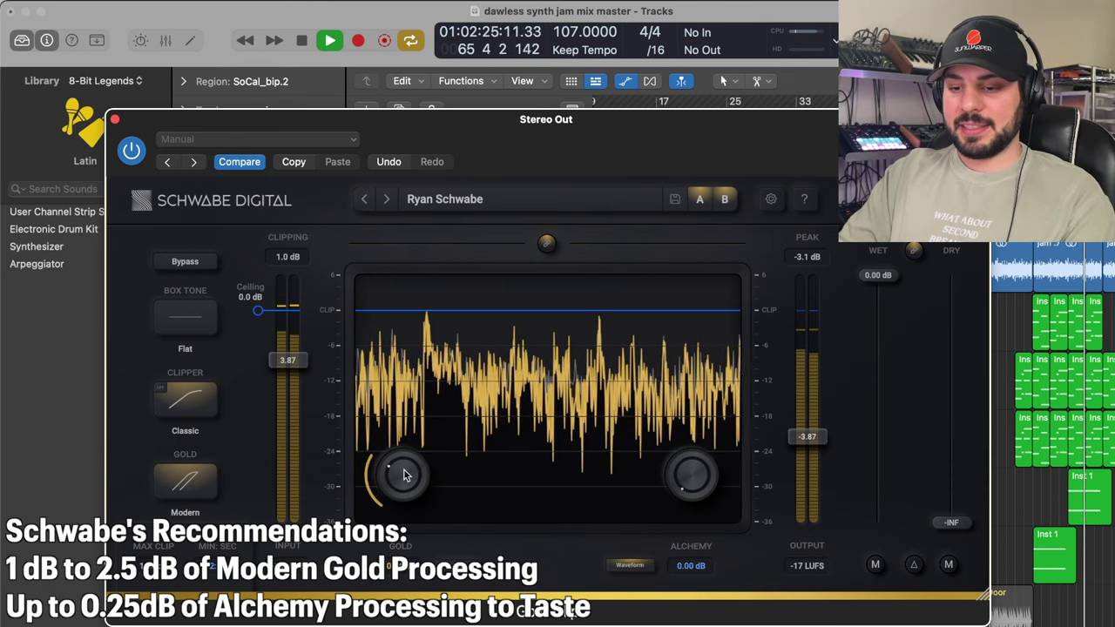
{"action": "left_click_drag", "start_coordinate": [692, 474], "coordinate": [684, 229]}
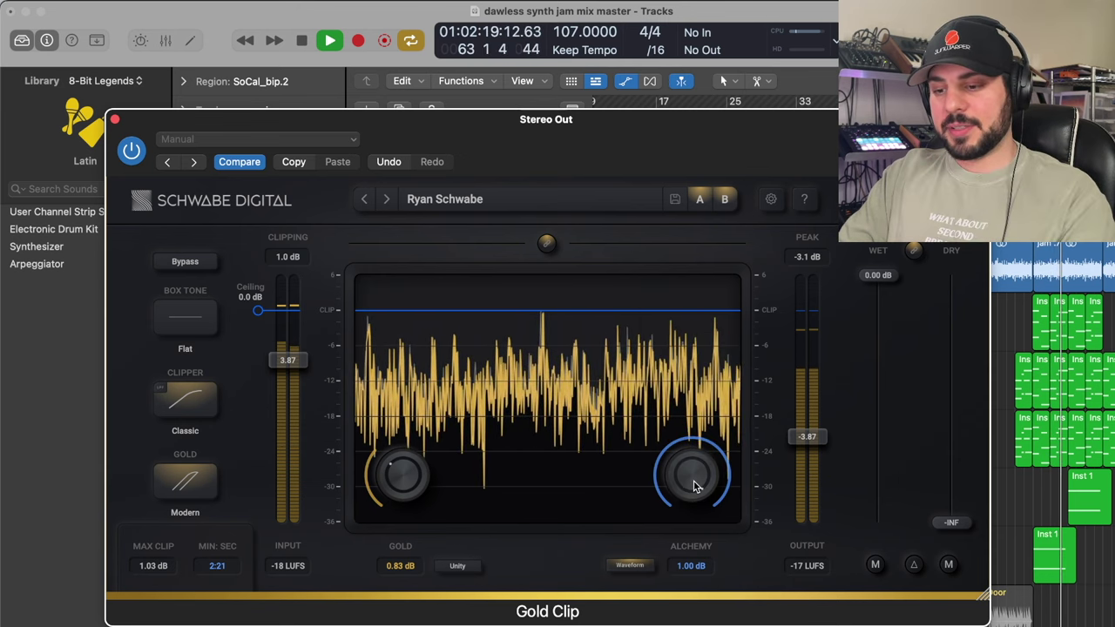
{"action": "left_click_drag", "start_coordinate": [687, 488], "coordinate": [667, 590]}
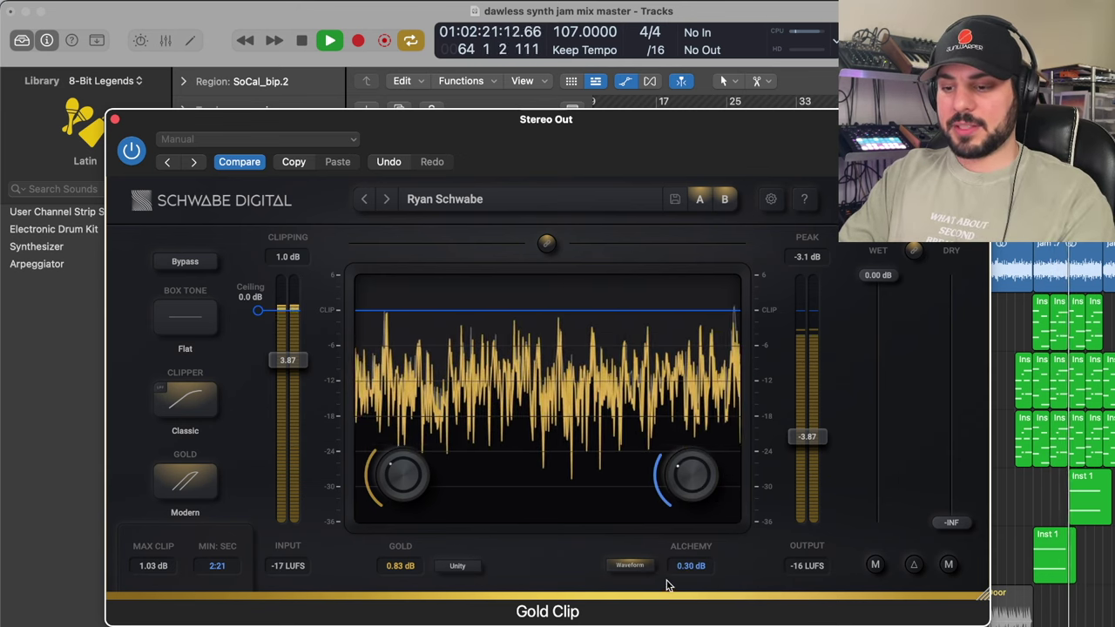
Step: Compare the mix with Gold Clip bypassed and enabled, and reposition the plug-in window
{"action": "left_click", "coordinate": [130, 150]}
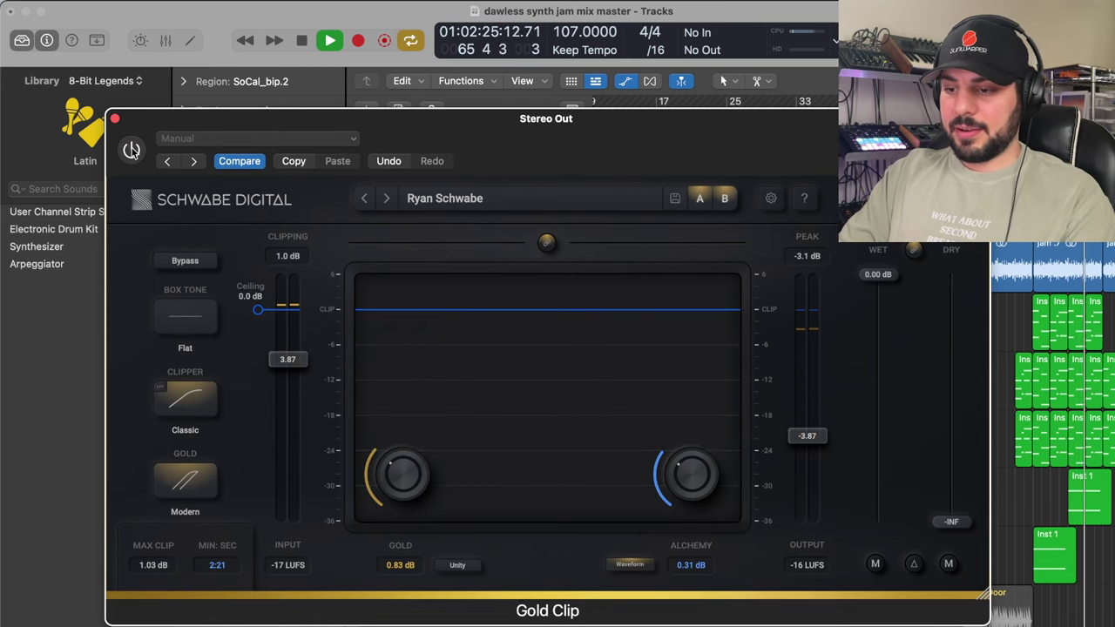
{"action": "left_click", "coordinate": [131, 149]}
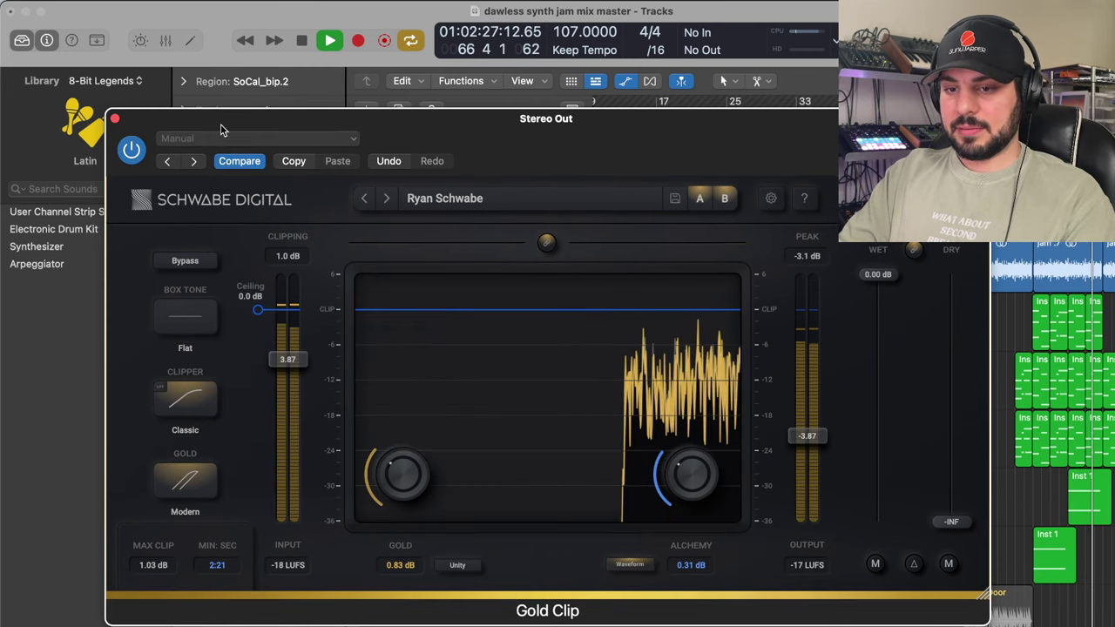
{"action": "left_click_drag", "start_coordinate": [222, 128], "coordinate": [248, 128]}
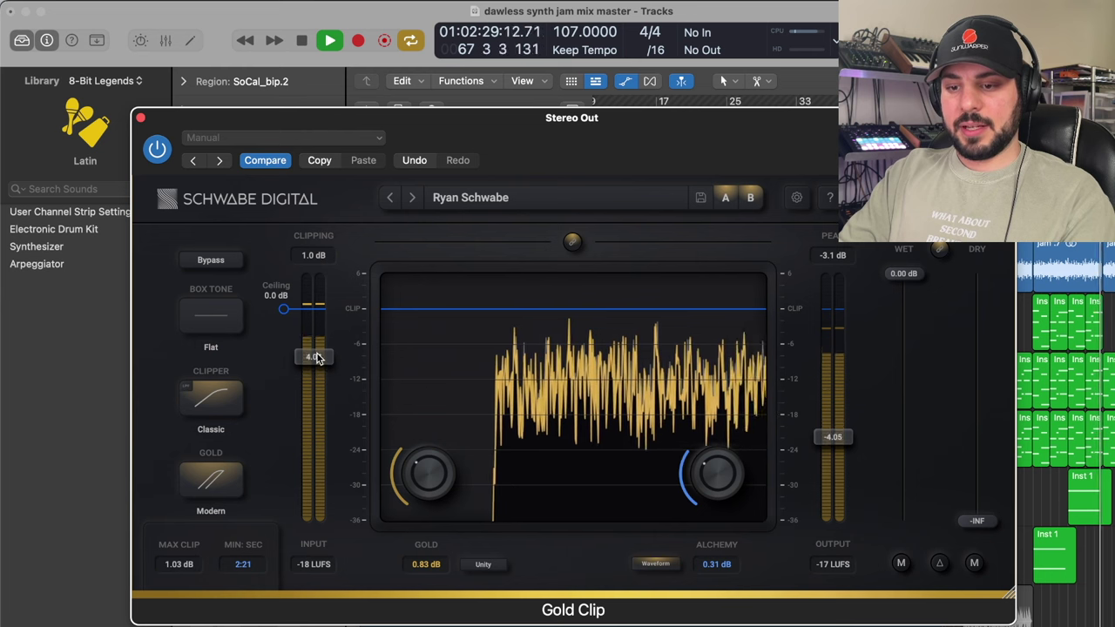
Step: Try Gold Clip's input at 6.33, undo the change, and reset the clipping readout
{"action": "left_click_drag", "start_coordinate": [317, 358], "coordinate": [317, 336]}
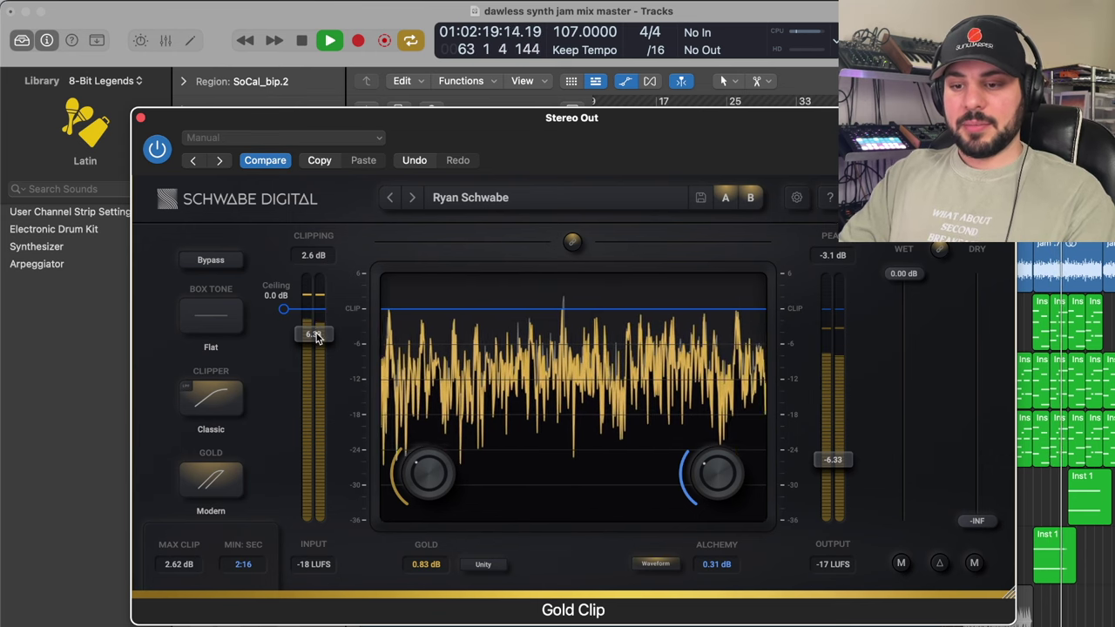
{"action": "left_click", "coordinate": [403, 164]}
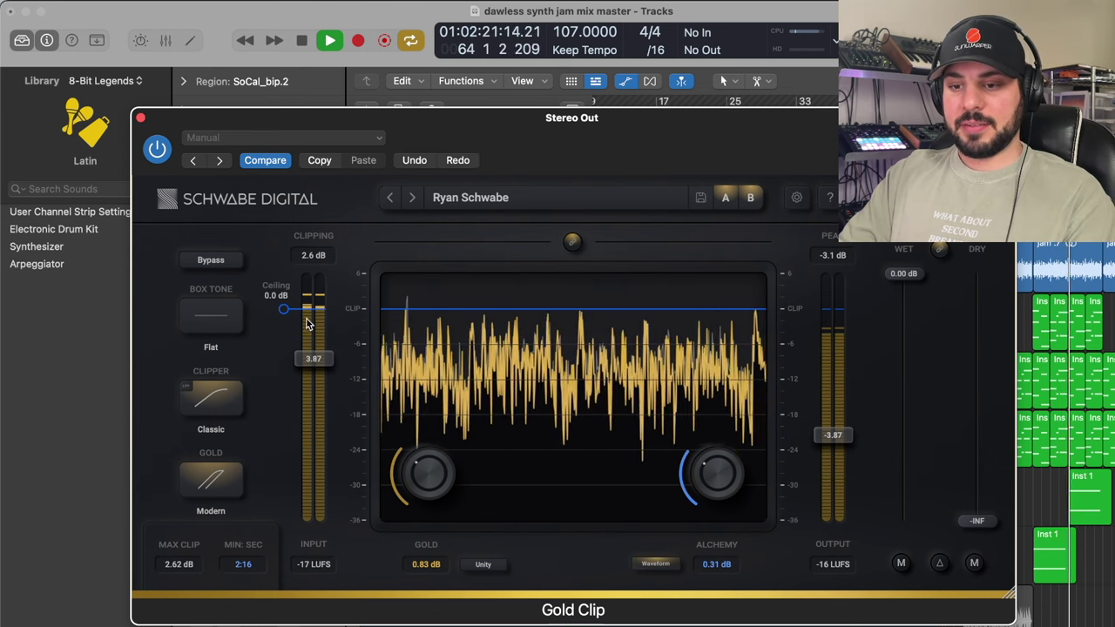
{"action": "left_click", "coordinate": [312, 257]}
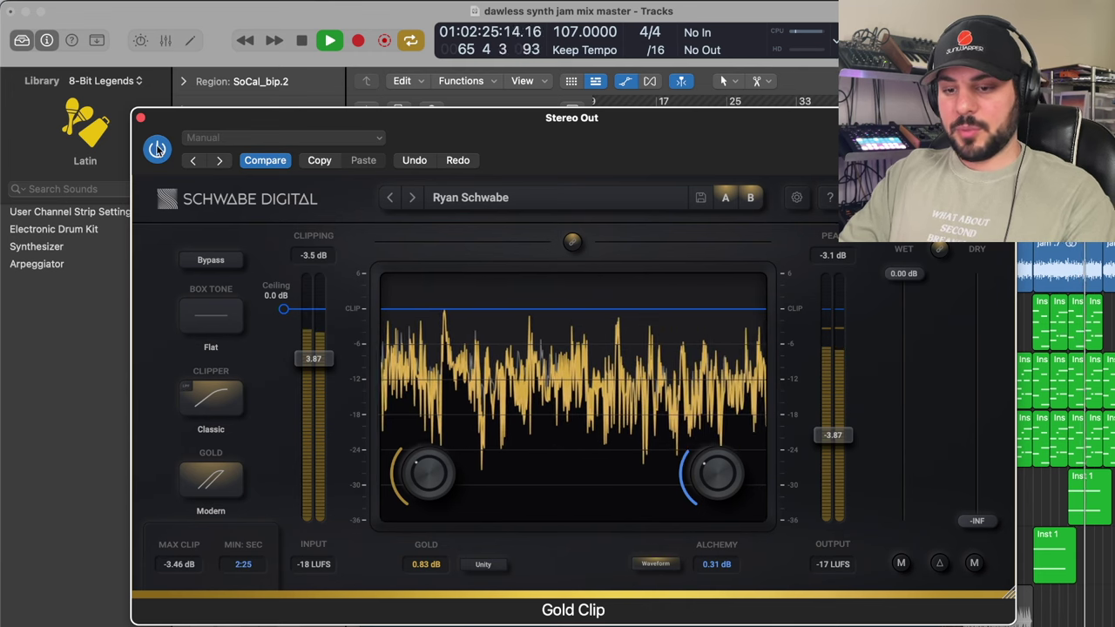
Step: Switch Gold Clip's clipper curve to Modern and its Gold curve to Classic, with Gold at 1.98 dB
{"action": "left_click", "coordinate": [218, 403]}
{"action": "left_click", "coordinate": [207, 479]}
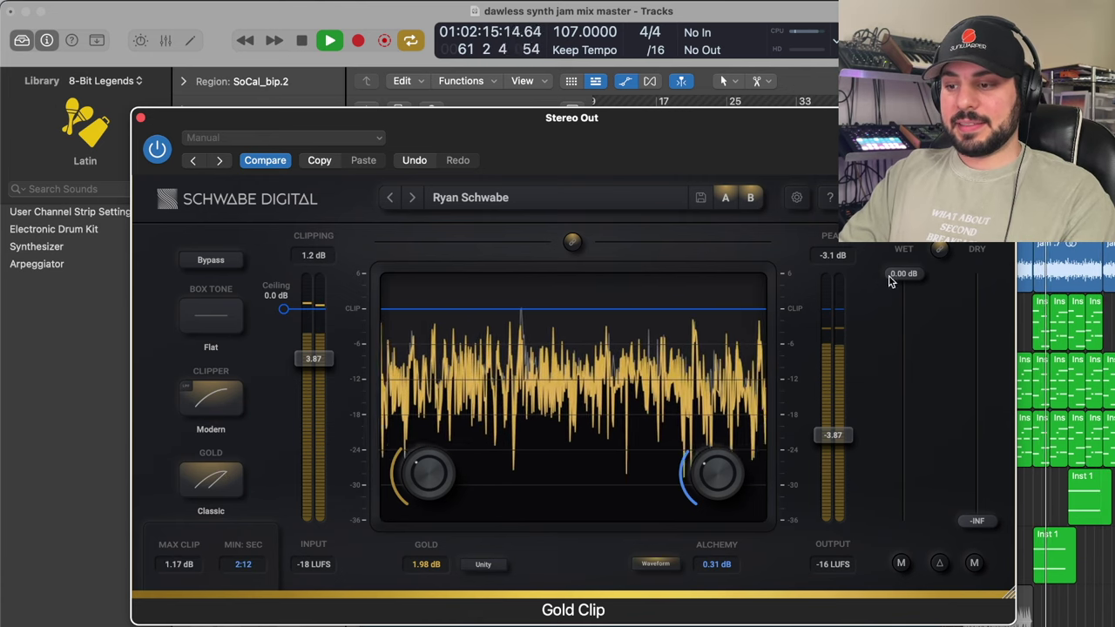
Step: Compare Gold Clip's dry and wet signals with Unity off and on, returning the wet level to 0.00 dB each time
{"action": "left_click_drag", "start_coordinate": [890, 279], "coordinate": [876, 607]}
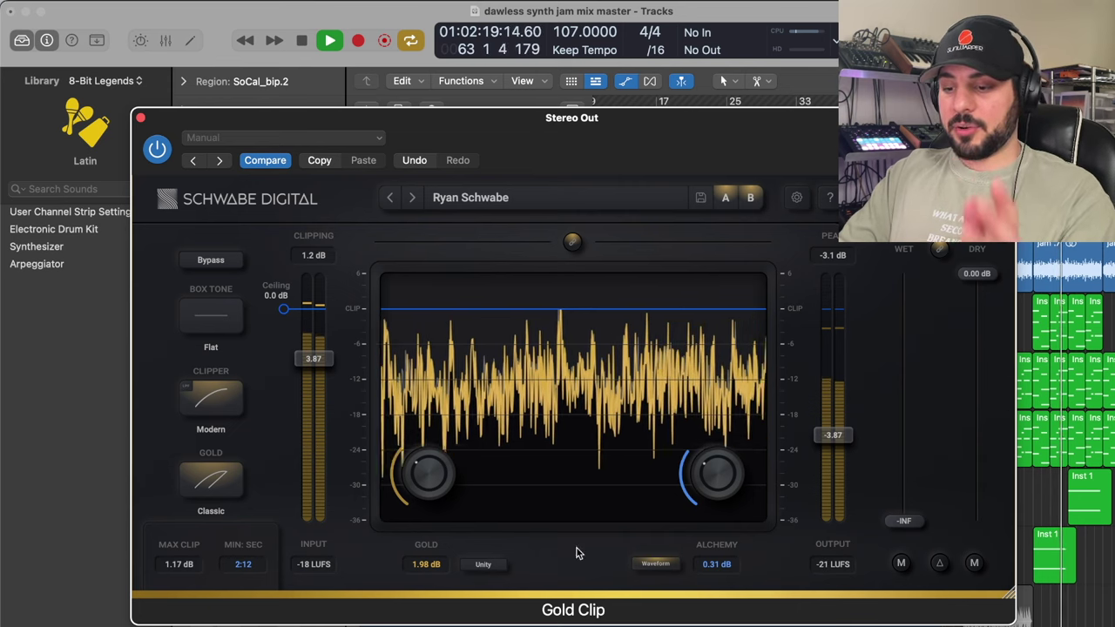
{"action": "left_click_drag", "start_coordinate": [892, 515], "coordinate": [898, 279]}
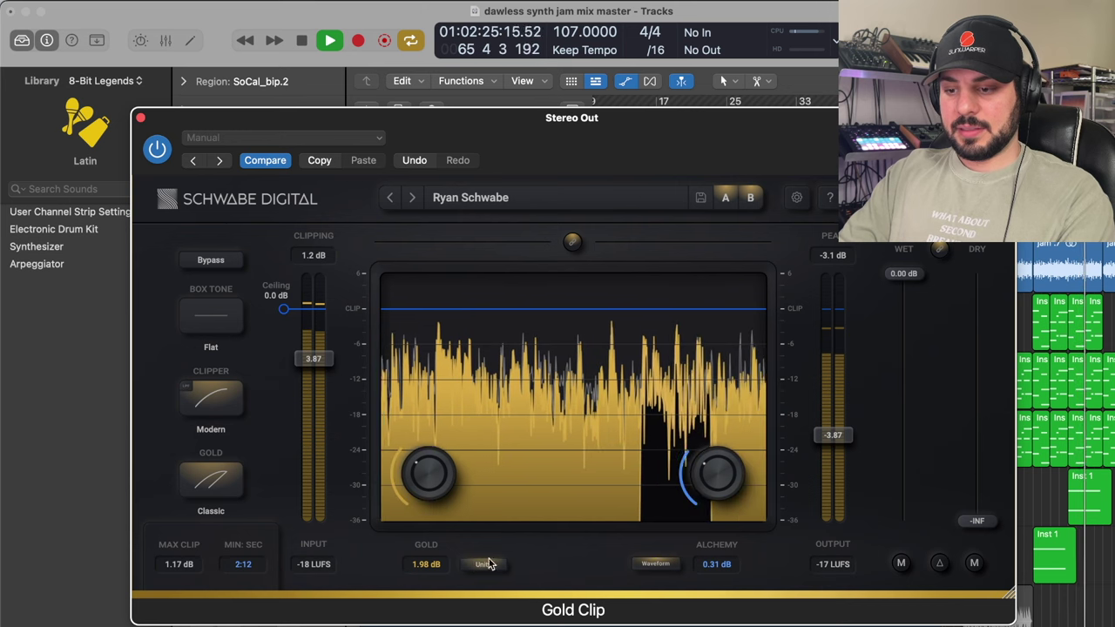
{"action": "left_click_drag", "start_coordinate": [927, 267], "coordinate": [899, 598]}
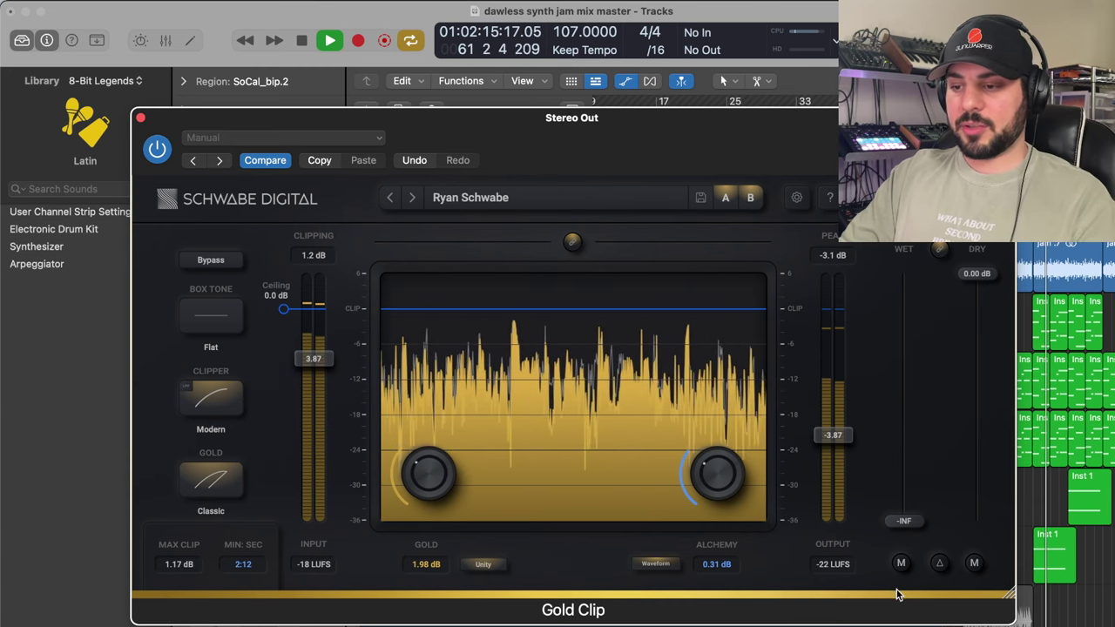
{"action": "left_click_drag", "start_coordinate": [897, 595], "coordinate": [901, 270]}
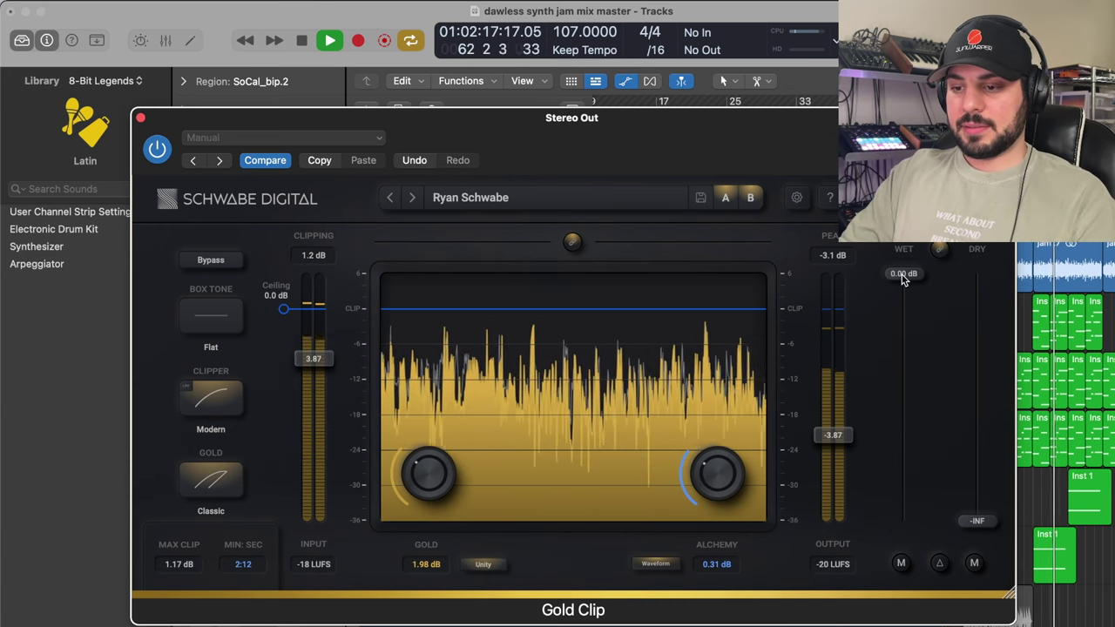
Step: Turn off Unity in Gold Clip, check the Stereo Out loudness in MultiMeter with its readings reset, and stop playback
{"action": "left_click", "coordinate": [142, 118]}
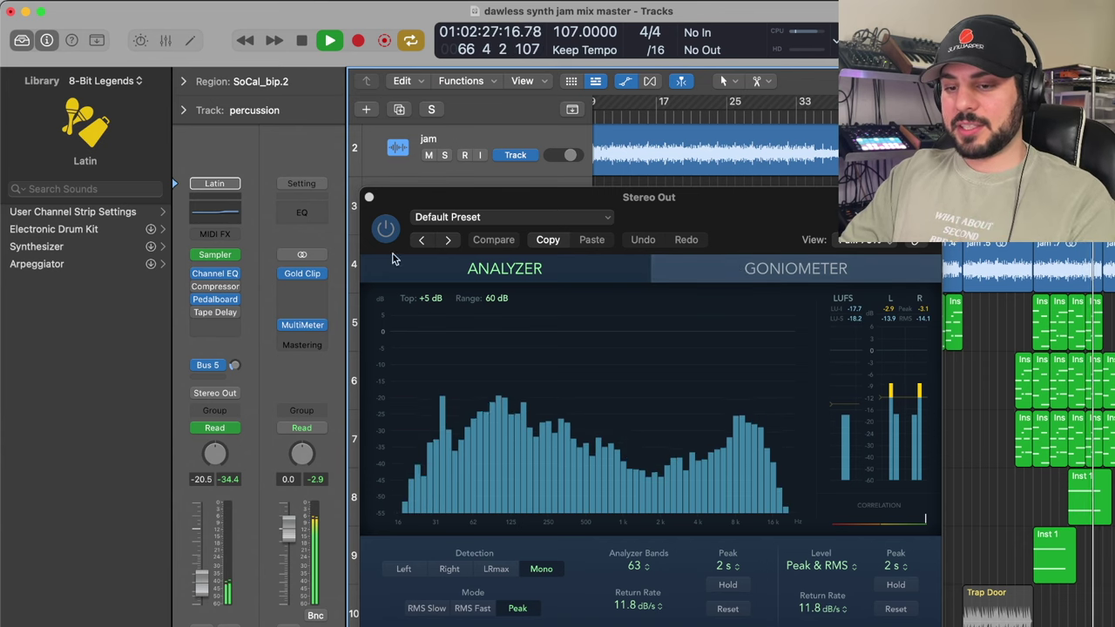
{"action": "left_click", "coordinate": [301, 274]}
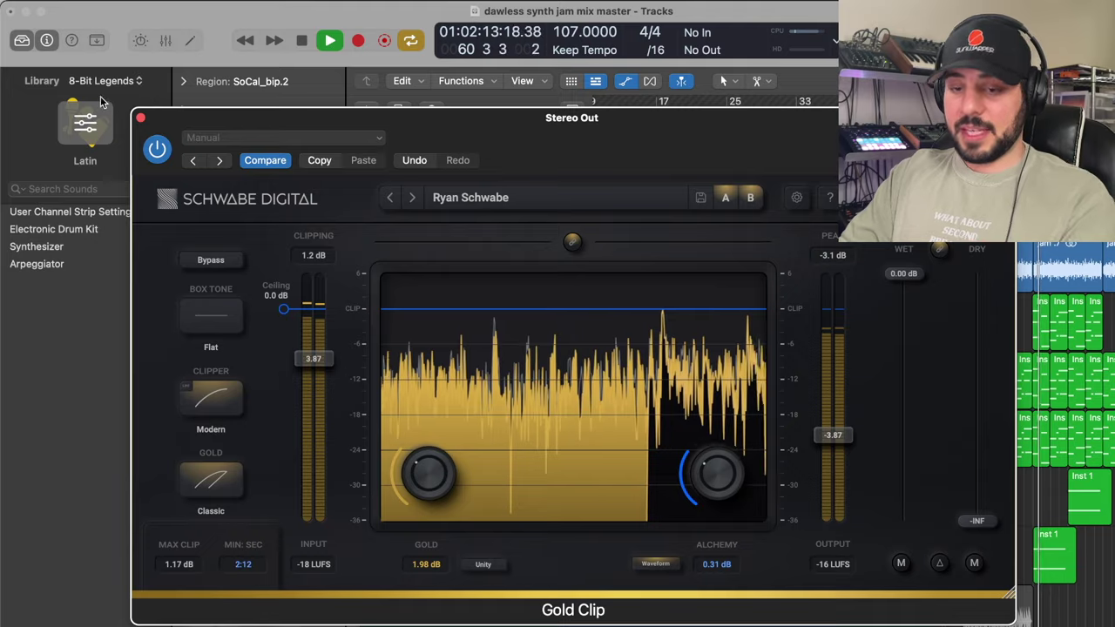
{"action": "left_click", "coordinate": [139, 117]}
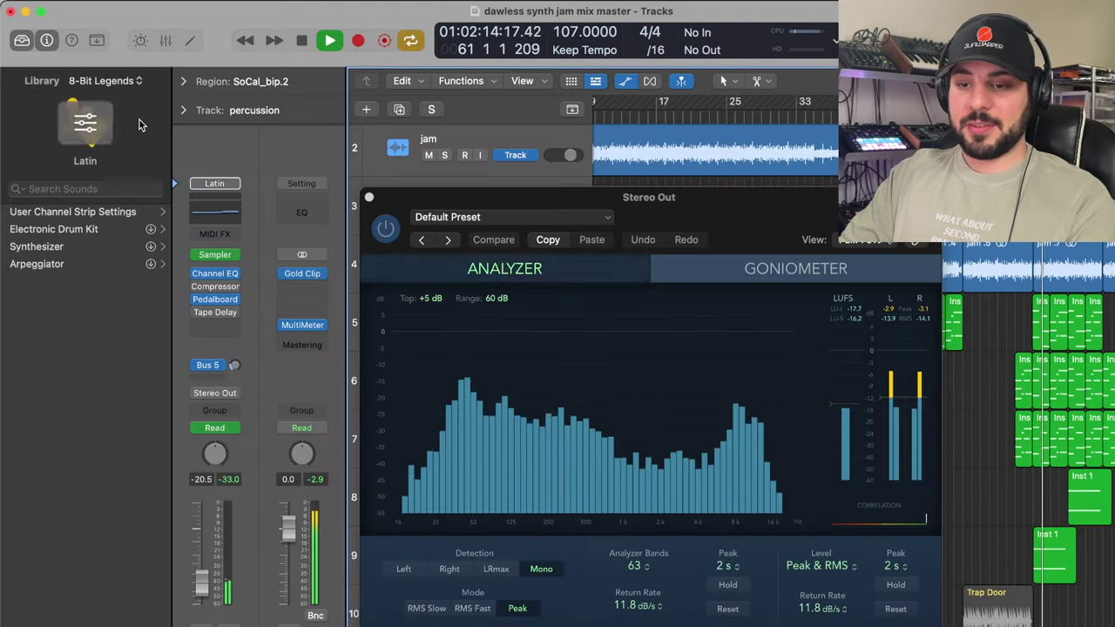
{"action": "left_click", "coordinate": [854, 318]}
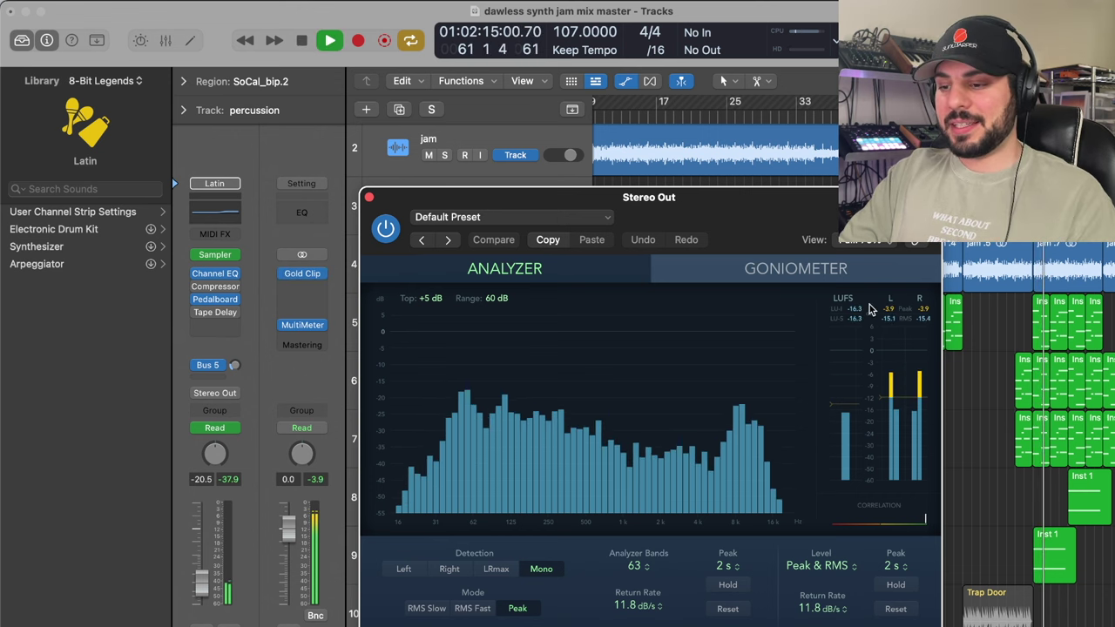
{"action": "key", "text": "space"}
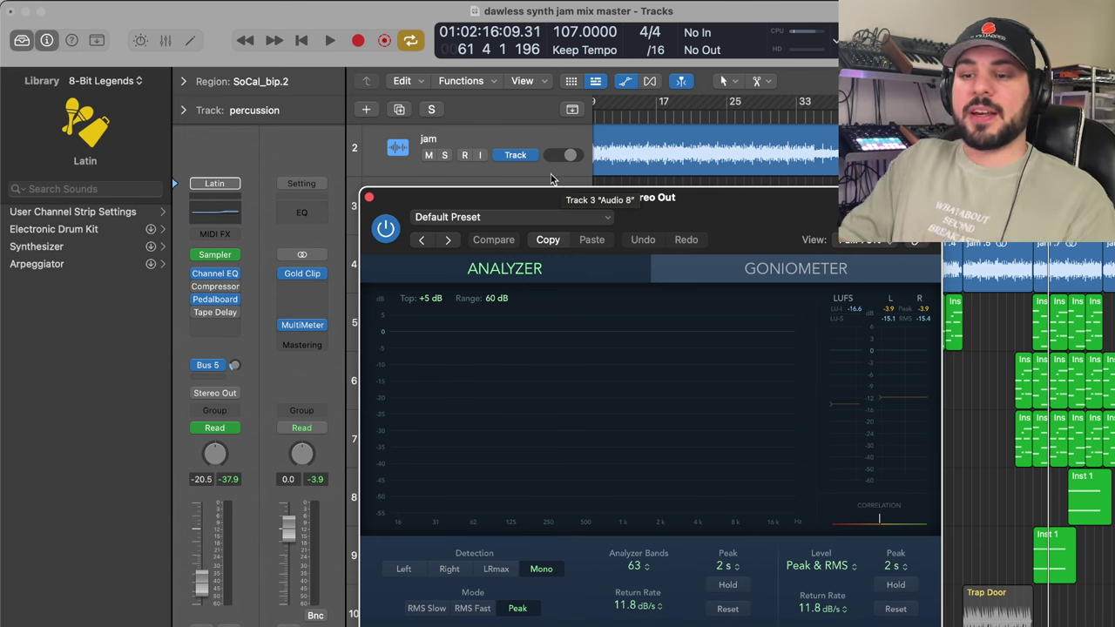
Step: Close the Gold Clip window, insert a Channel EQ right after Gold Clip on Stereo Out, and start playback
{"action": "left_click", "coordinate": [302, 272]}
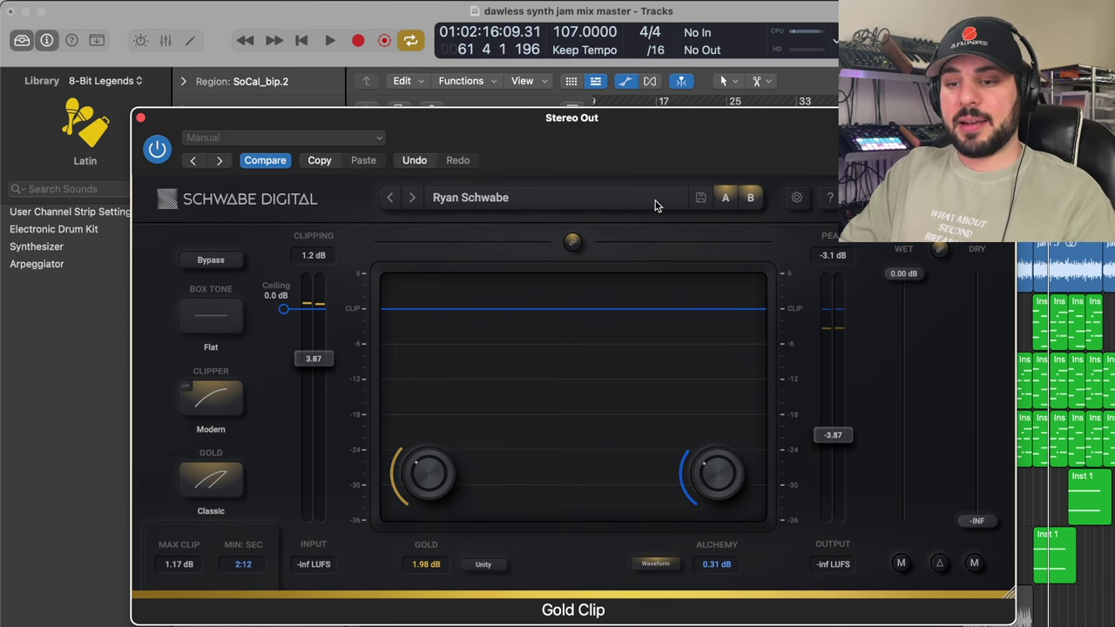
{"action": "left_click", "coordinate": [140, 119]}
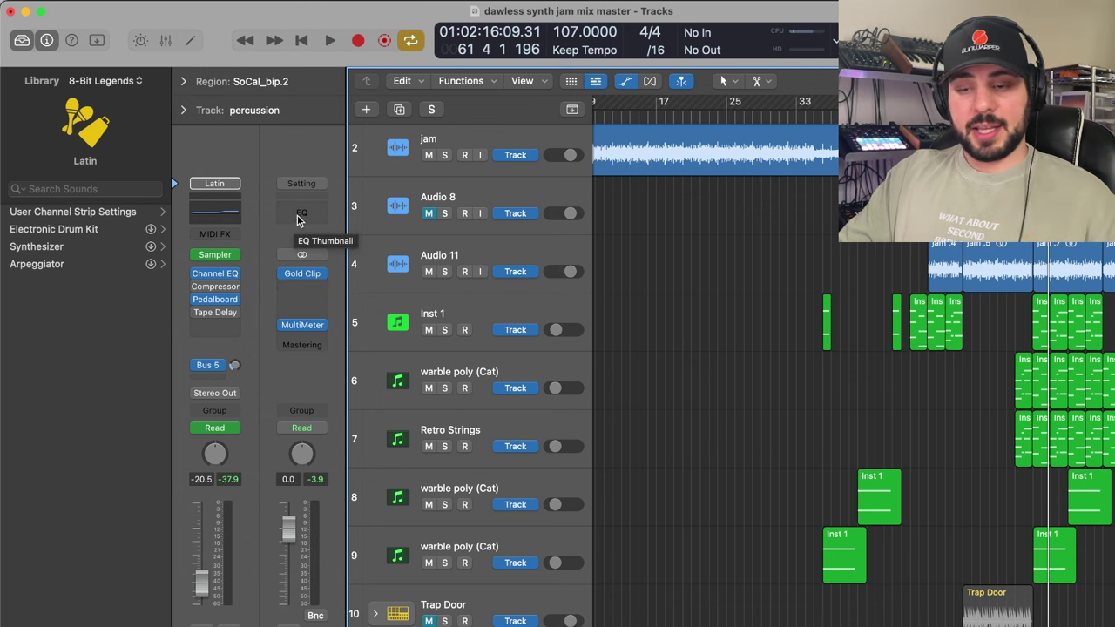
{"action": "left_click", "coordinate": [292, 293]}
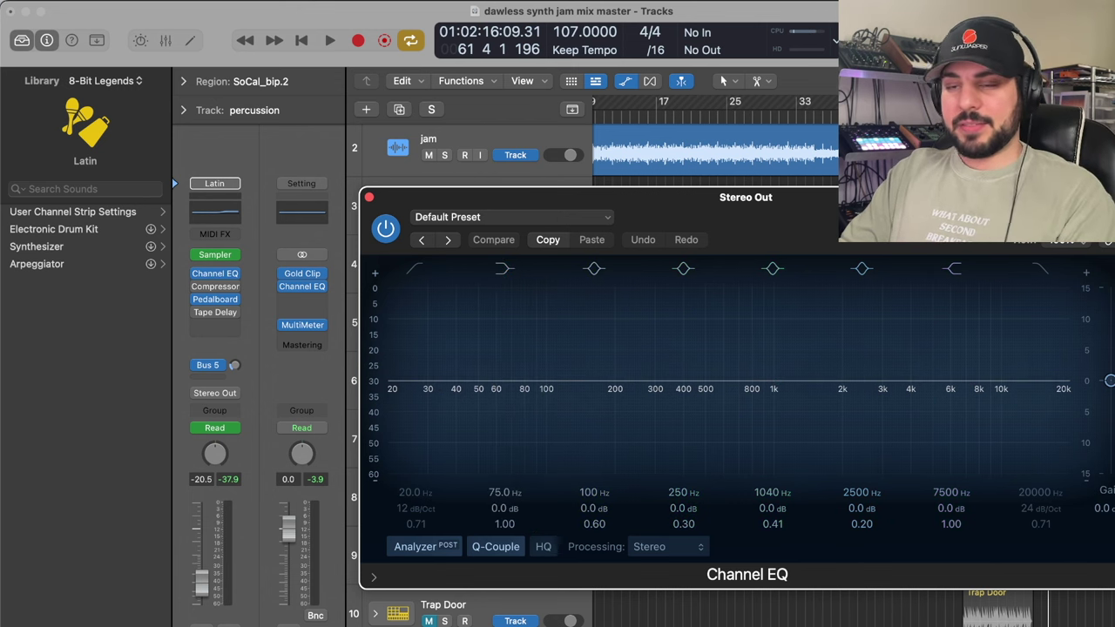
{"action": "key", "text": "space"}
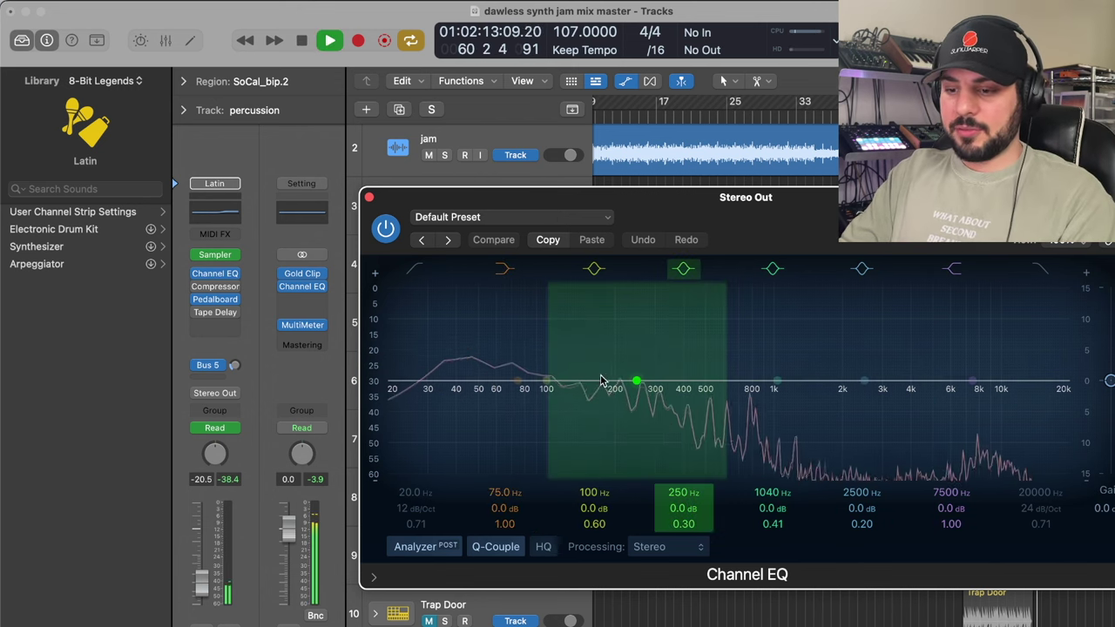
Step: Set the Channel EQ's 100 Hz bell band to 184 Hz with a 1.9 dB cut and a Q of 1.00
{"action": "left_click_drag", "start_coordinate": [582, 464], "coordinate": [643, 464]}
{"action": "left_click_drag", "start_coordinate": [587, 491], "coordinate": [589, 575]}
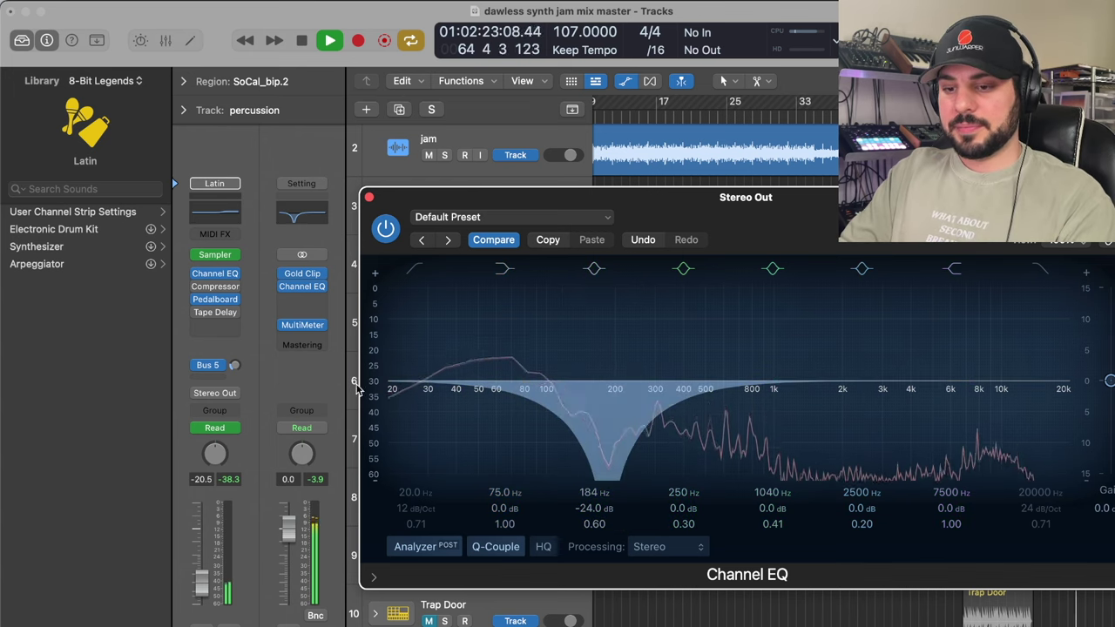
{"action": "left_click_drag", "start_coordinate": [607, 475], "coordinate": [607, 403]}
{"action": "left_click_drag", "start_coordinate": [593, 517], "coordinate": [592, 505]}
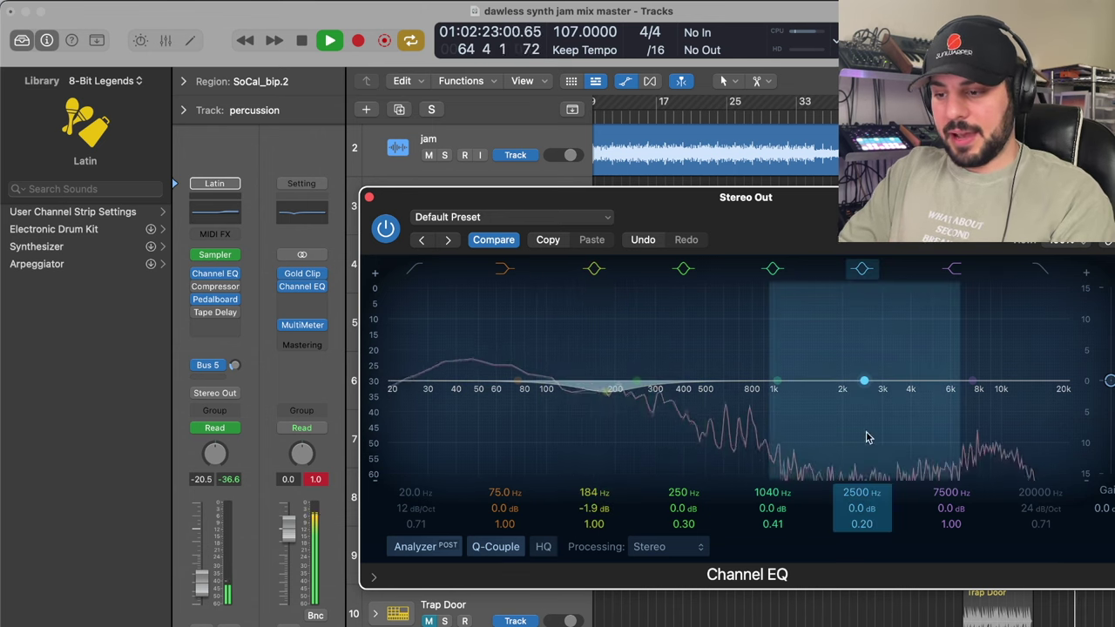
Step: Sweep the 1040 Hz band with a Q of 100, boosting and cutting at 474 Hz, and switch that band off
{"action": "left_click_drag", "start_coordinate": [770, 494], "coordinate": [770, 516]}
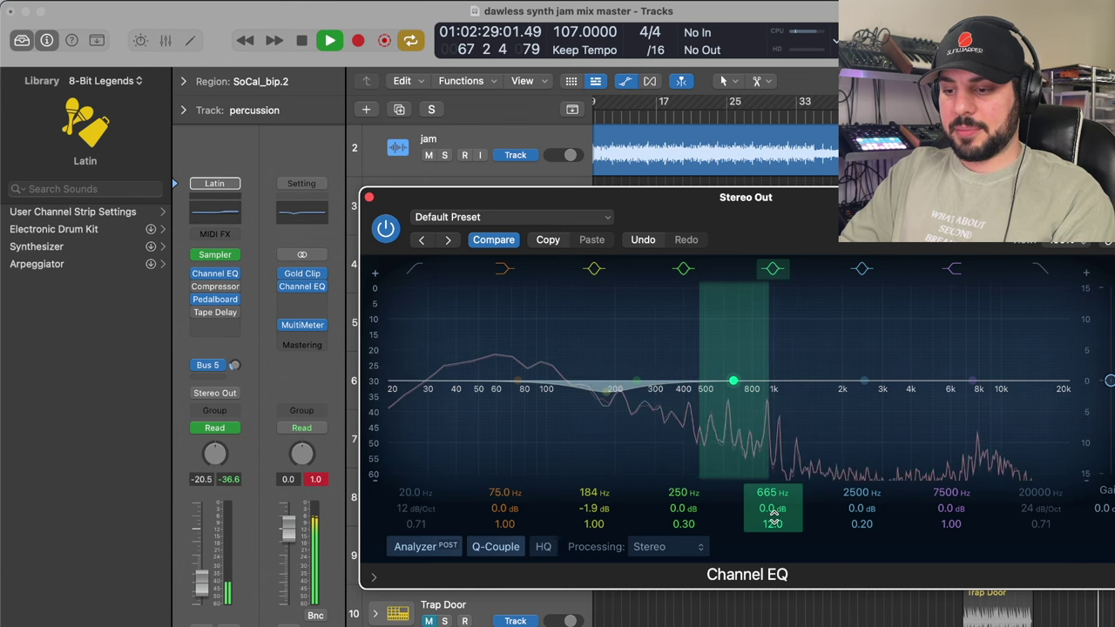
{"action": "left_click_drag", "start_coordinate": [772, 524], "coordinate": [767, 496]}
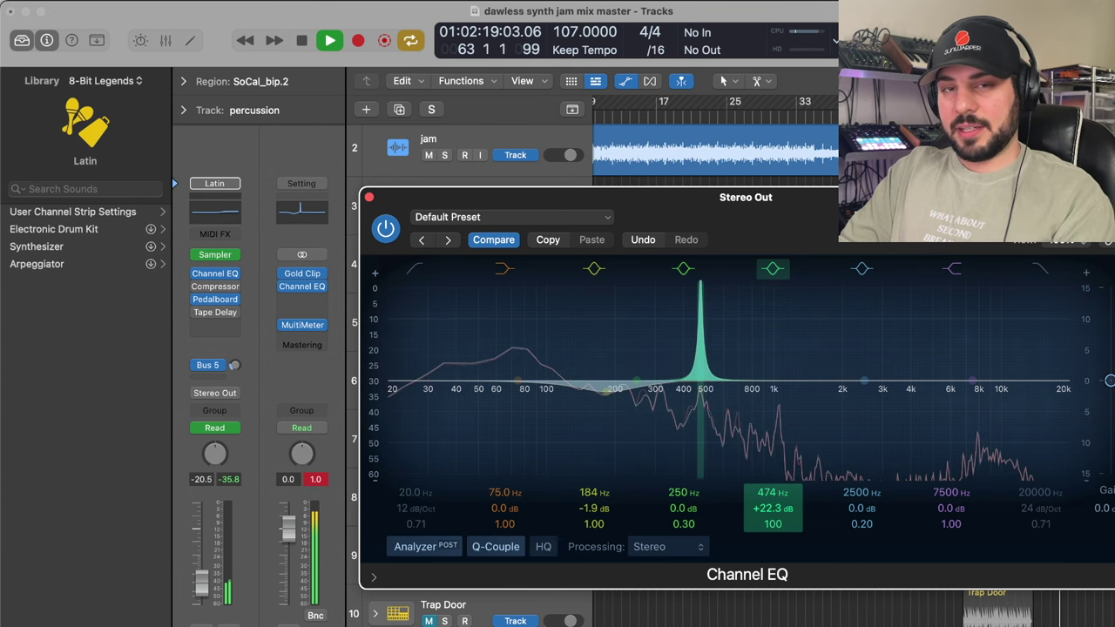
{"action": "left_click_drag", "start_coordinate": [773, 508], "coordinate": [773, 564]}
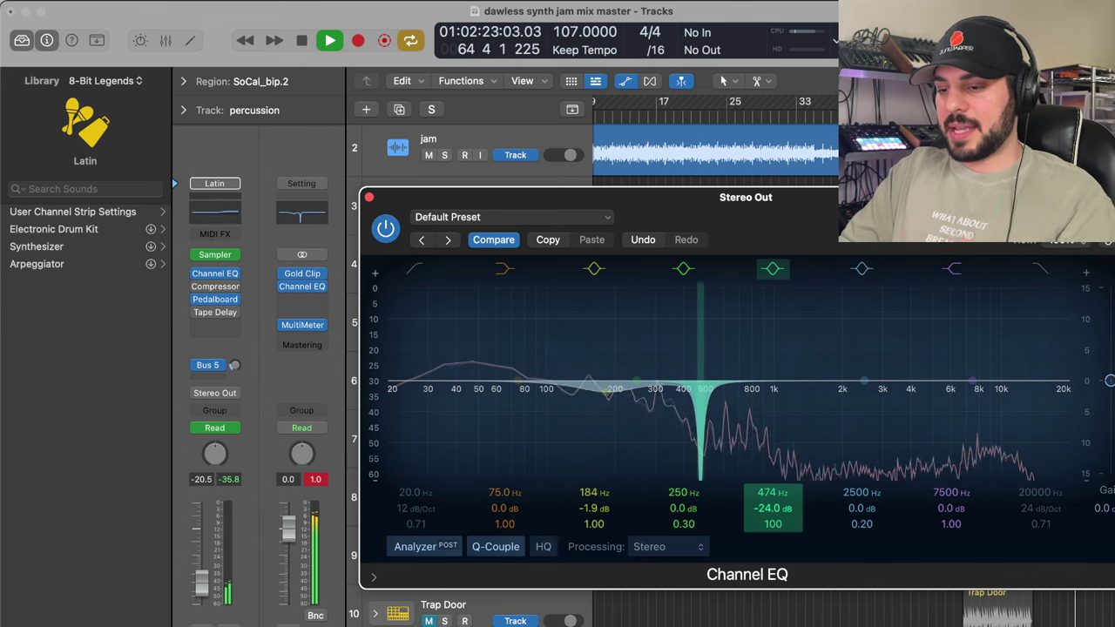
{"action": "key", "text": "space"}
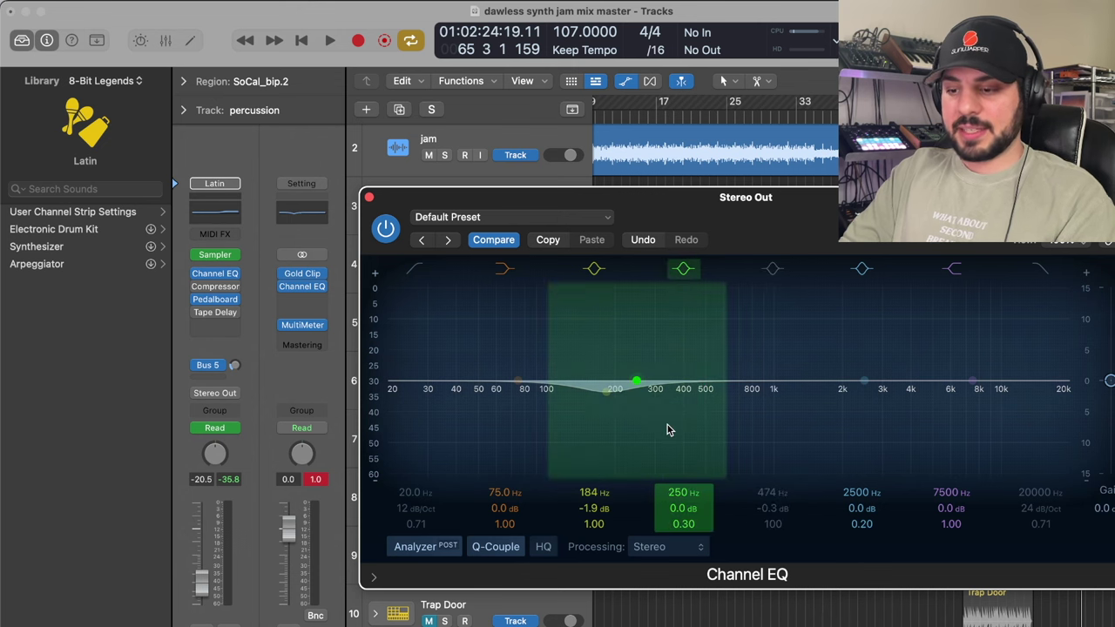
{"action": "key", "text": "space"}
{"action": "key", "text": "space"}
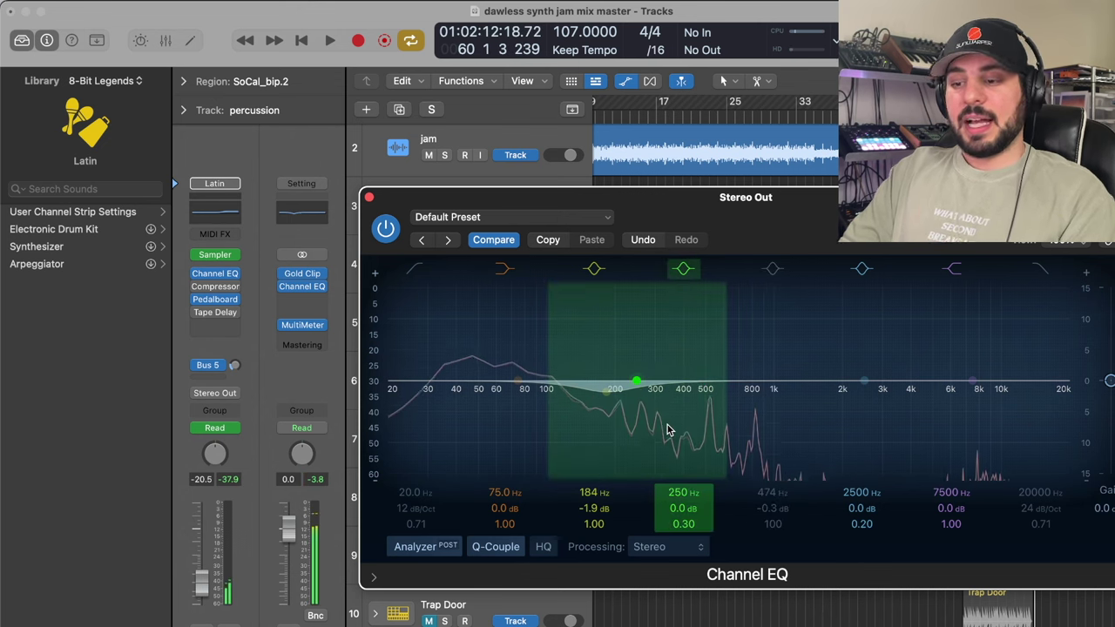
Step: Shape the 2500 Hz band during playback into a 0.6 dB boost at 3340 Hz with a Q of 1.20
{"action": "key", "text": "space"}
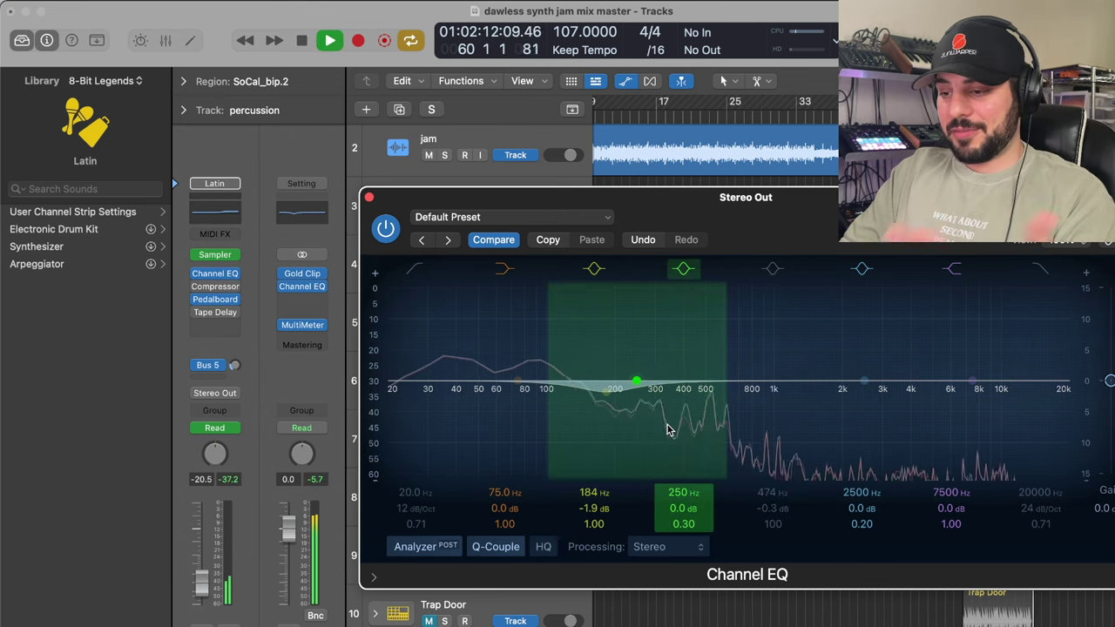
{"action": "left_click_drag", "start_coordinate": [862, 508], "coordinate": [850, 486]}
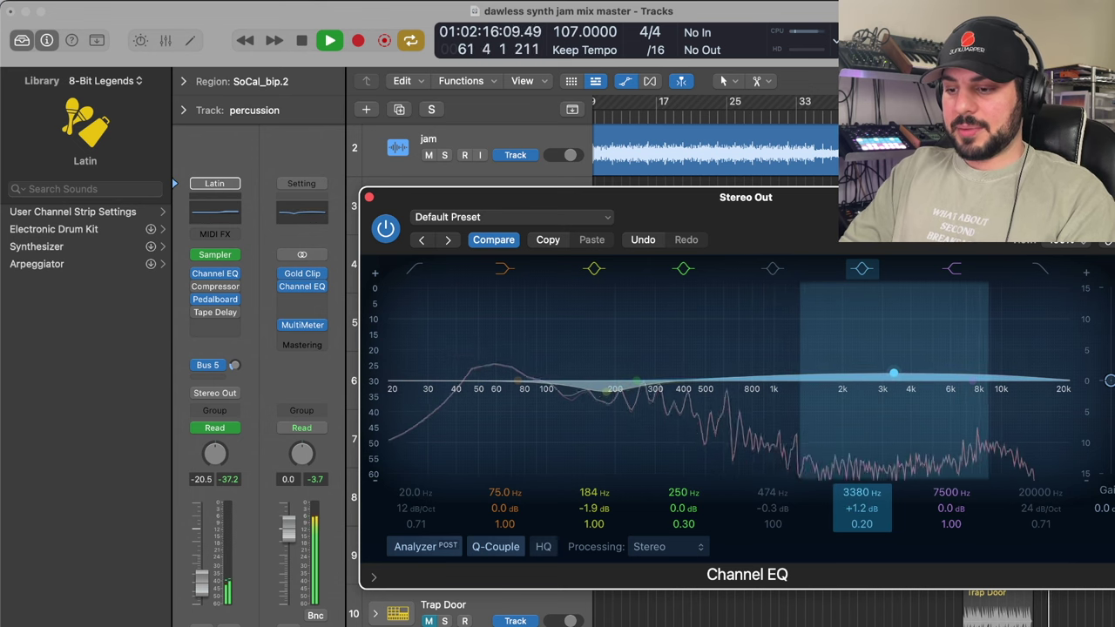
{"action": "mouse_move", "coordinate": [862, 524]}
{"action": "left_mouse_down"}
{"action": "mouse_move", "coordinate": [861, 506]}
{"action": "mouse_move", "coordinate": [862, 516]}
{"action": "left_mouse_up"}
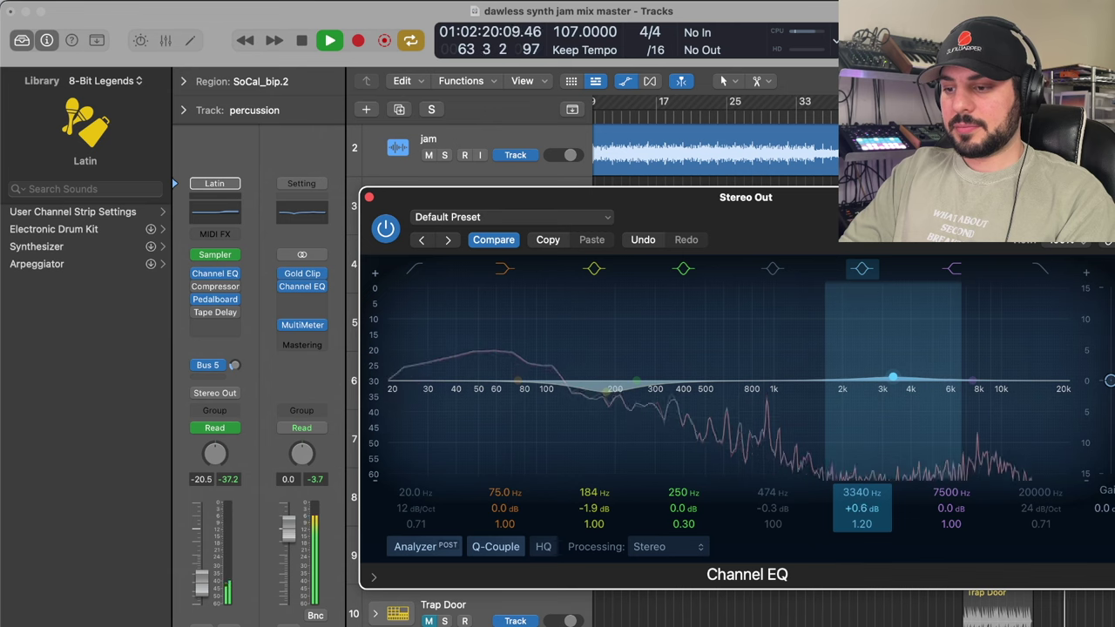
{"action": "mouse_move", "coordinate": [301, 289]}
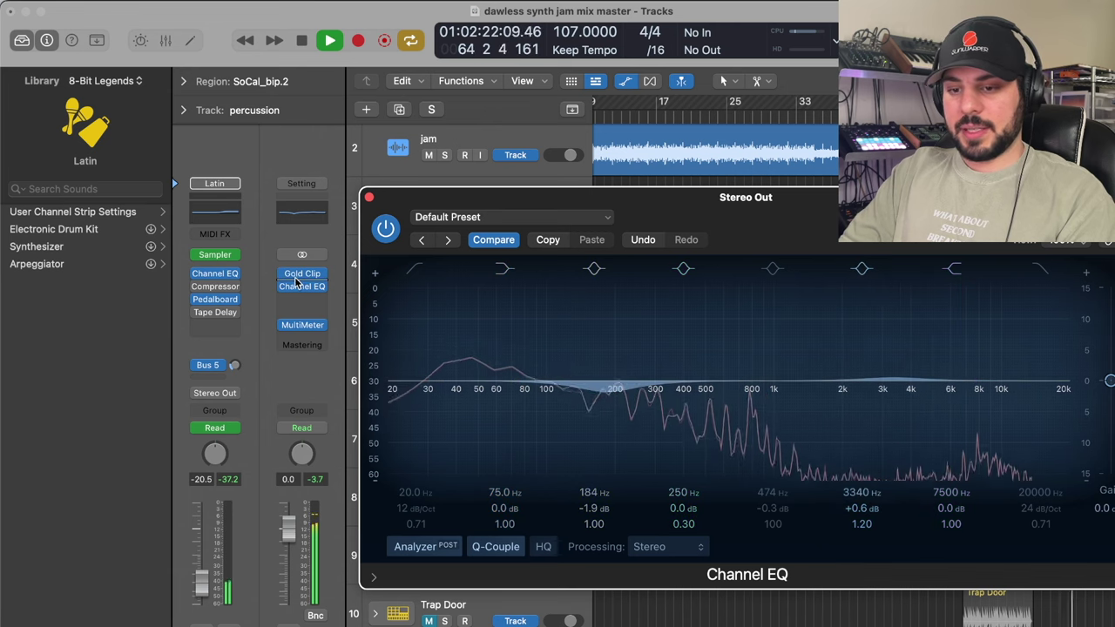
{"action": "key", "text": "space"}
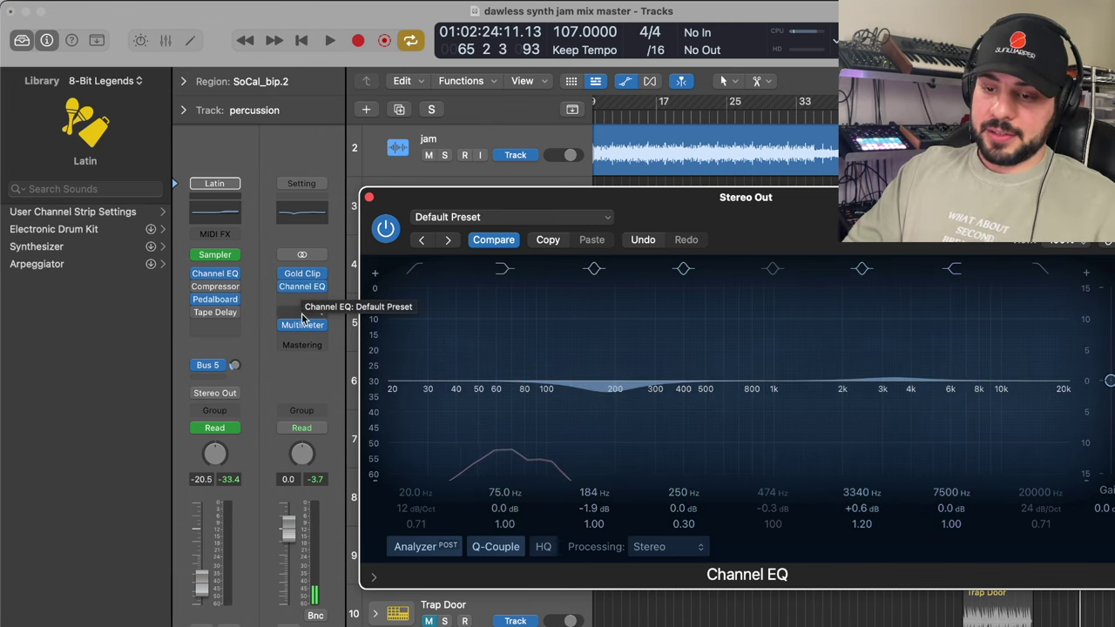
{"action": "left_click", "coordinate": [299, 290]}
{"action": "left_click", "coordinate": [300, 288]}
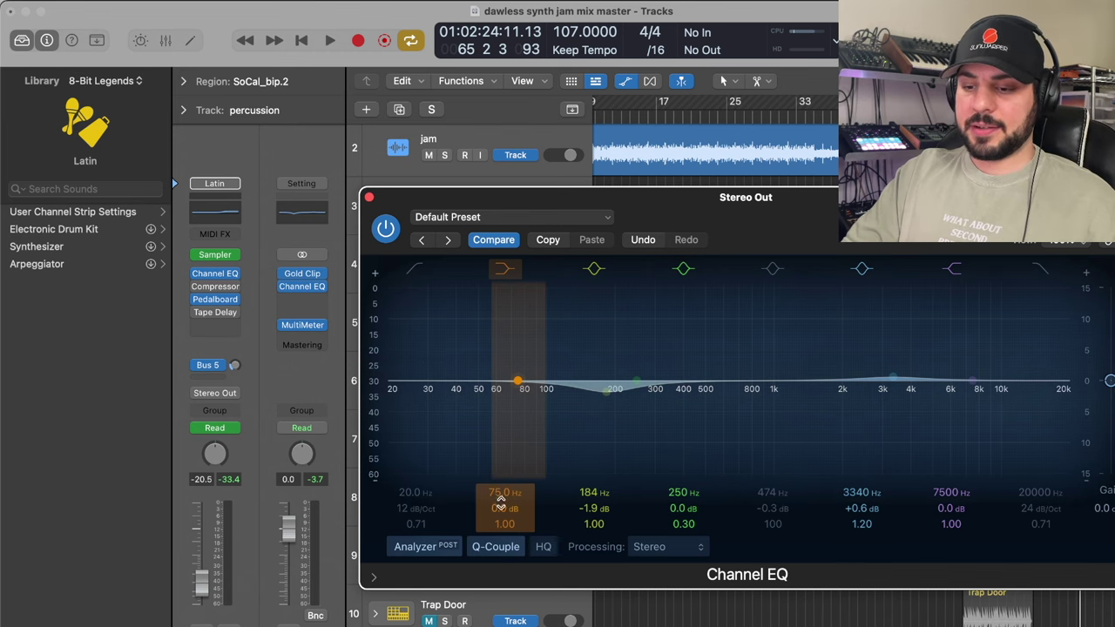
Step: Set the low shelf to 105 Hz and -1.8 dB, compare it off and on during playback, and readjust its gain
{"action": "left_click_drag", "start_coordinate": [501, 501], "coordinate": [502, 487]}
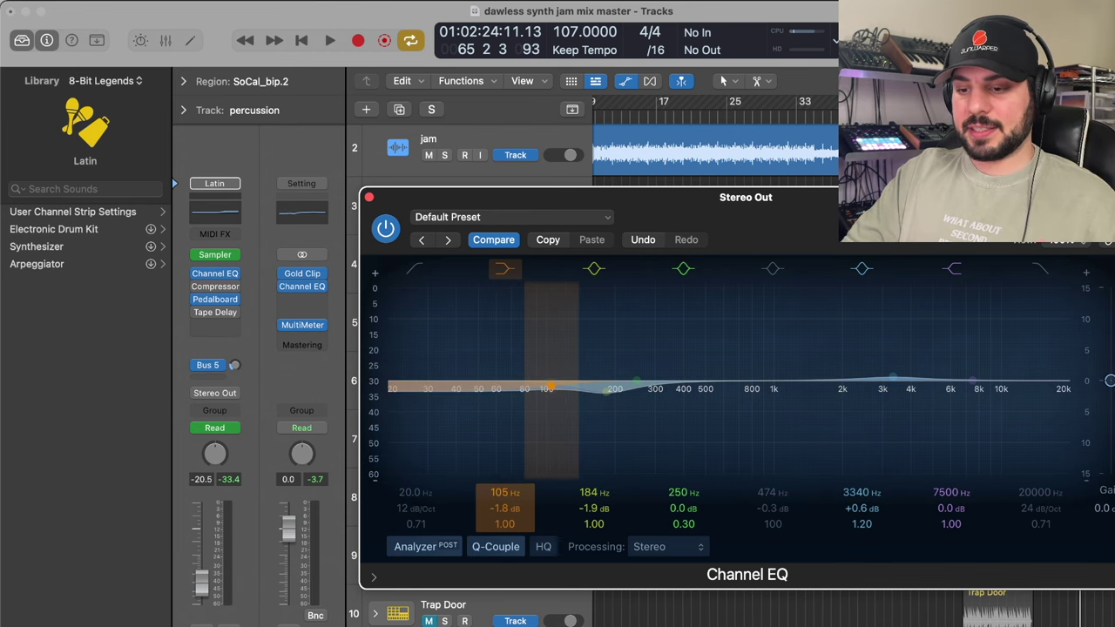
{"action": "key", "text": "space"}
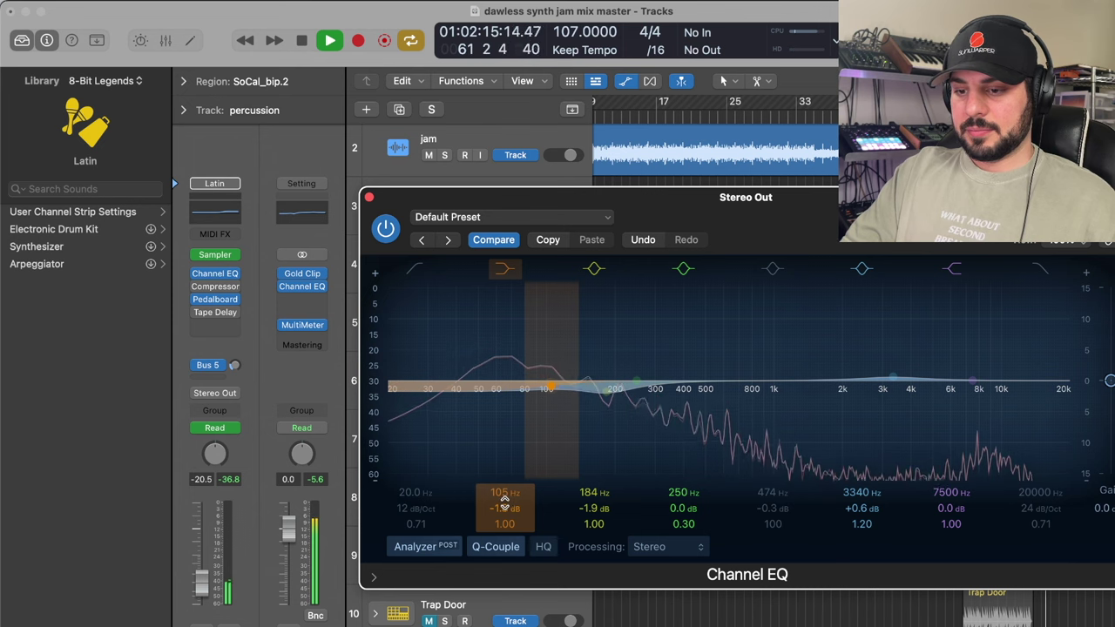
{"action": "left_click", "coordinate": [506, 268]}
{"action": "left_click", "coordinate": [506, 268]}
{"action": "left_click_drag", "start_coordinate": [504, 508], "coordinate": [504, 517]}
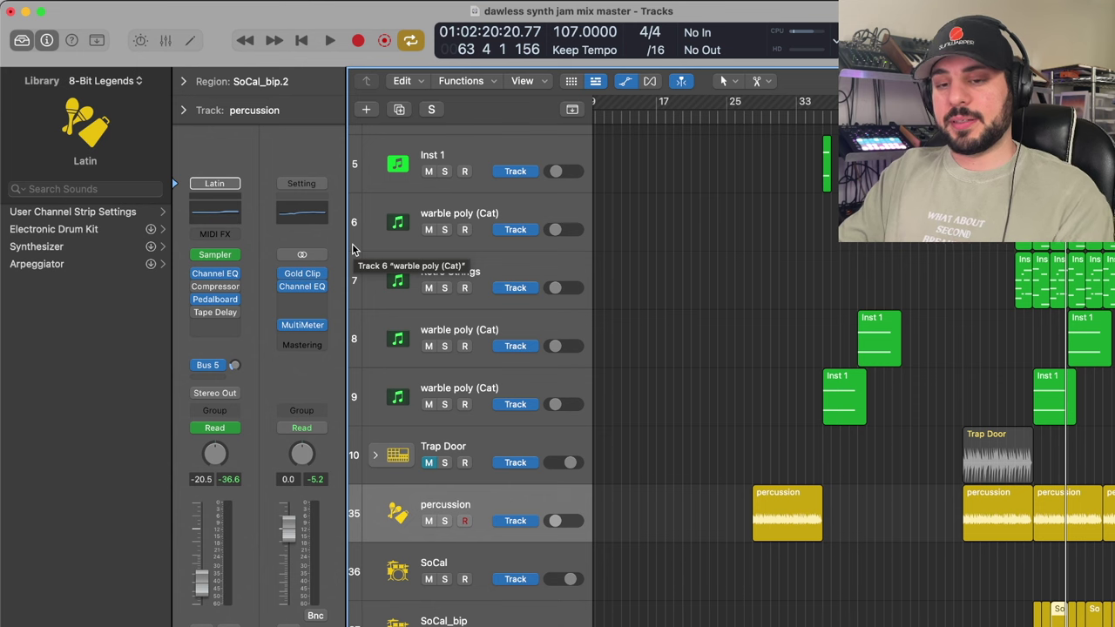
Step: Insert a Compressor after Channel EQ on Stereo Out, raise its threshold and reposition its window
{"action": "left_click", "coordinate": [298, 303]}
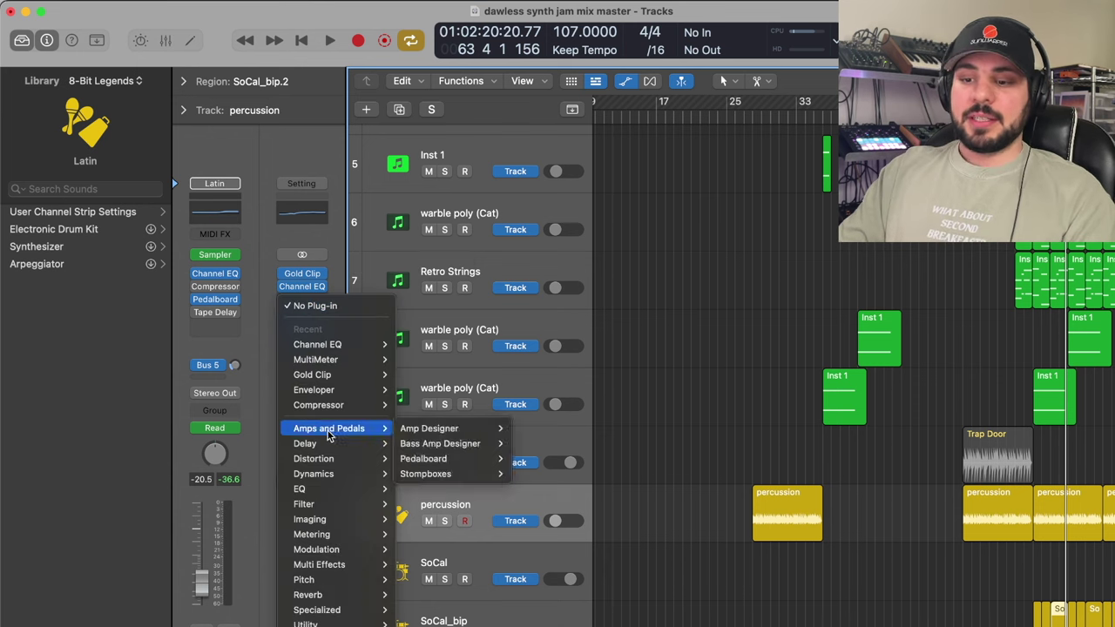
{"action": "mouse_move", "coordinate": [340, 477]}
{"action": "mouse_move", "coordinate": [409, 495]}
{"action": "left_click", "coordinate": [515, 489]}
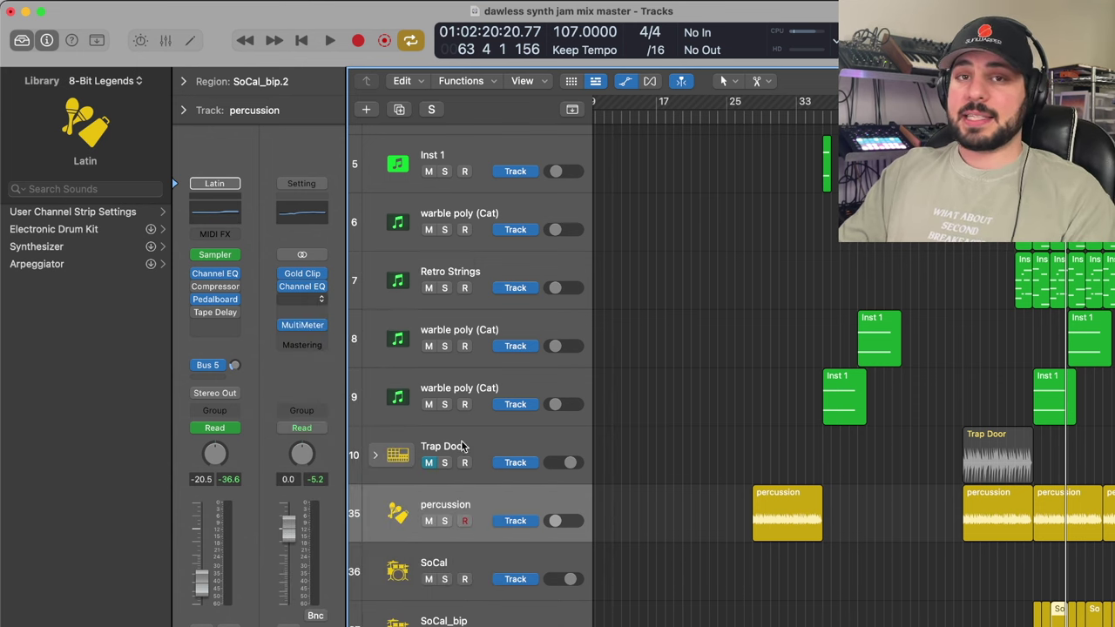
{"action": "left_click_drag", "start_coordinate": [537, 495], "coordinate": [542, 414]}
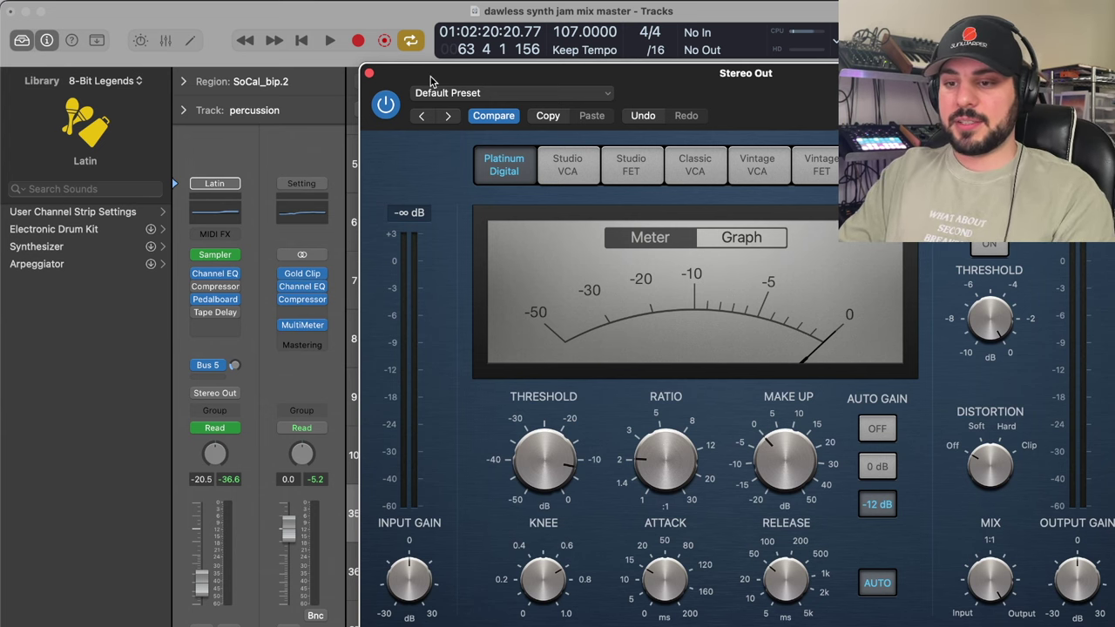
{"action": "left_click_drag", "start_coordinate": [431, 75], "coordinate": [320, 45]}
Step: Set the Compressor's threshold to -11.0 dB and knee to 0.0, lengthen attack and release, and turn auto gain off
{"action": "key", "text": "space"}
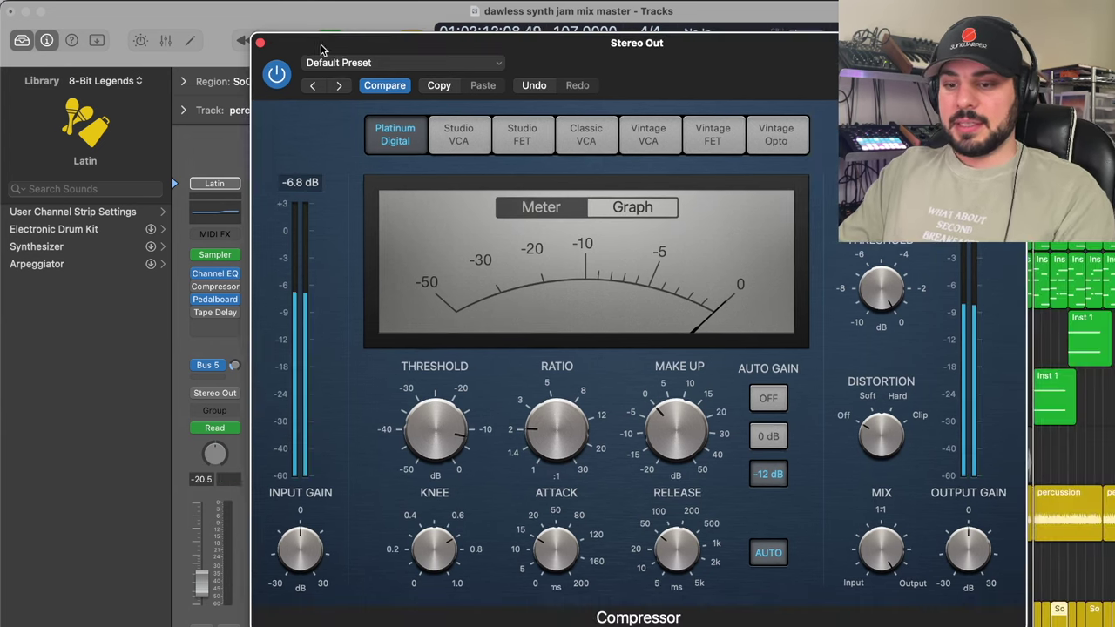
{"action": "left_click_drag", "start_coordinate": [442, 449], "coordinate": [439, 471]}
{"action": "left_click_drag", "start_coordinate": [556, 542], "coordinate": [572, 512]}
{"action": "left_click_drag", "start_coordinate": [677, 554], "coordinate": [691, 529]}
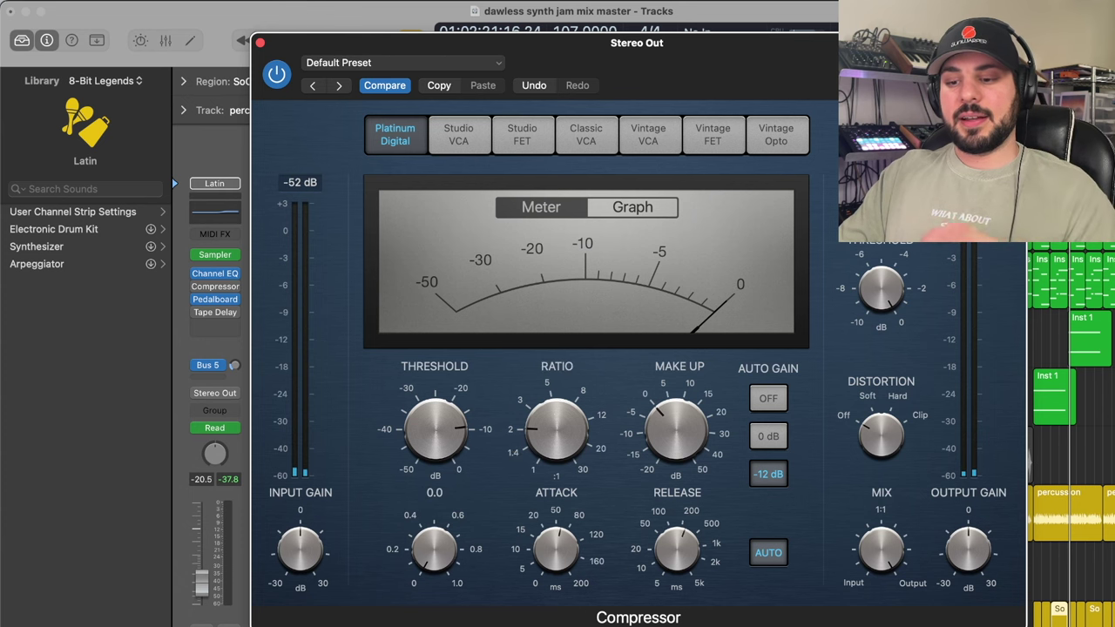
{"action": "left_click", "coordinate": [767, 399]}
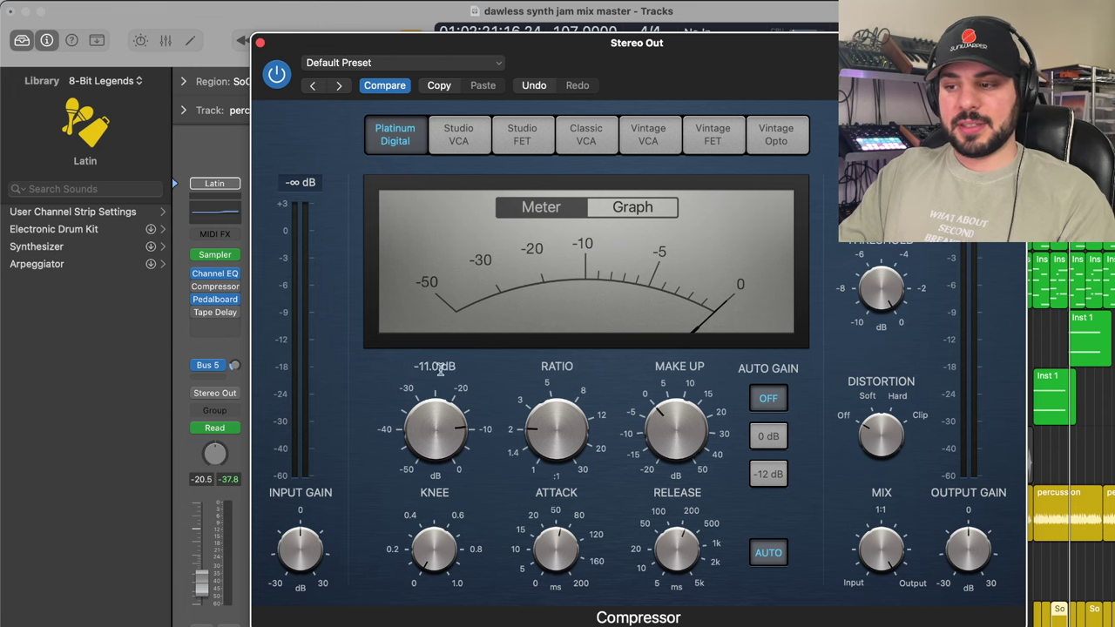
Step: Lower the Compressor's threshold to -25.0 dB during playback and set its ratio to 2.0:1
{"action": "key", "text": "space"}
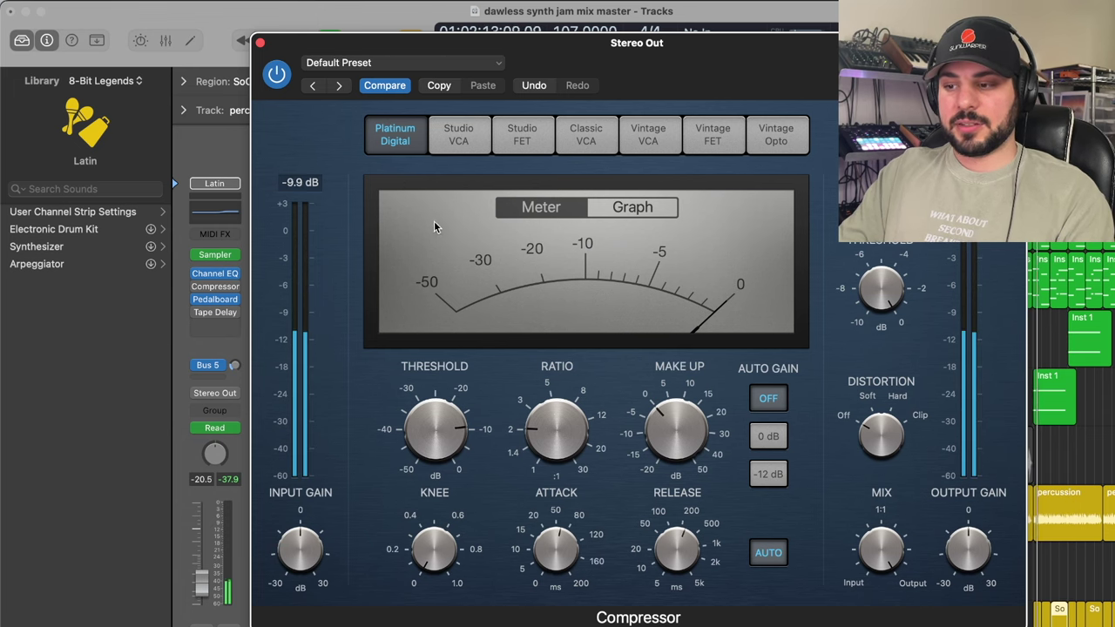
{"action": "mouse_move", "coordinate": [436, 436]}
{"action": "left_click_drag", "start_coordinate": [436, 436], "coordinate": [427, 492]}
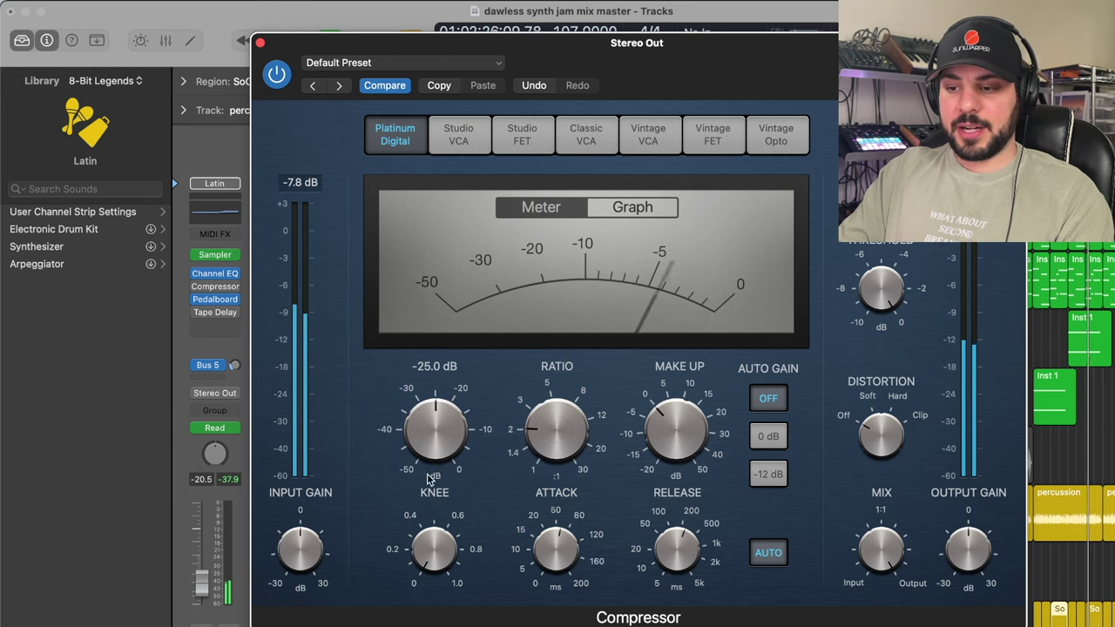
{"action": "mouse_move", "coordinate": [541, 443]}
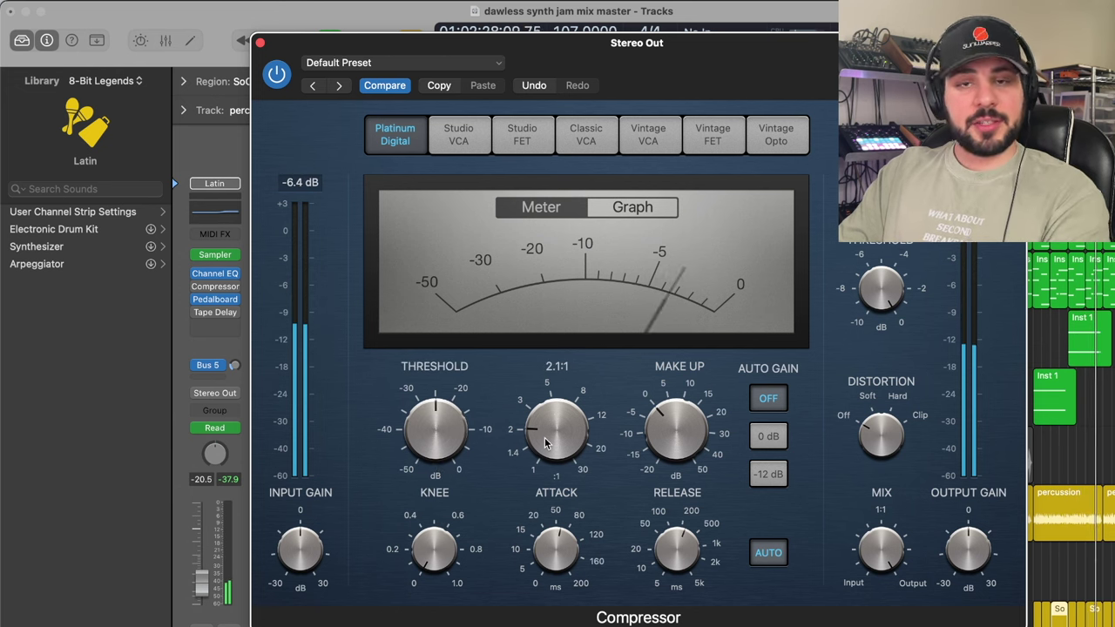
{"action": "mouse_move", "coordinate": [436, 448]}
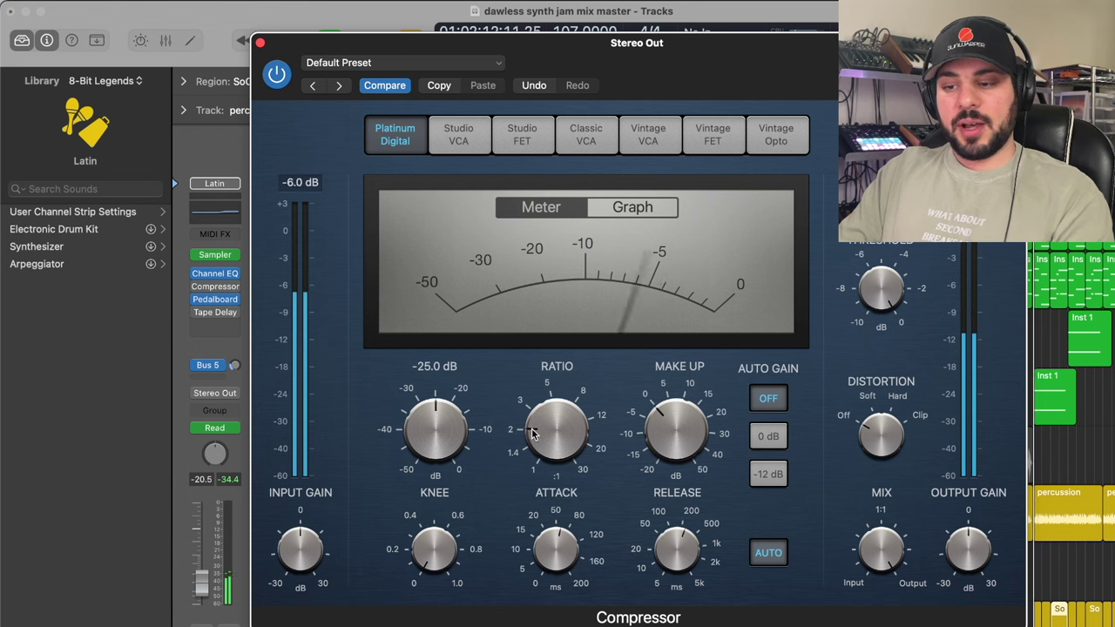
{"action": "left_click_drag", "start_coordinate": [551, 422], "coordinate": [549, 425]}
Step: Try the threshold at -27.0 dB, raise it to between -20 and -10 dB, and close the Compressor window
{"action": "mouse_move", "coordinate": [435, 446]}
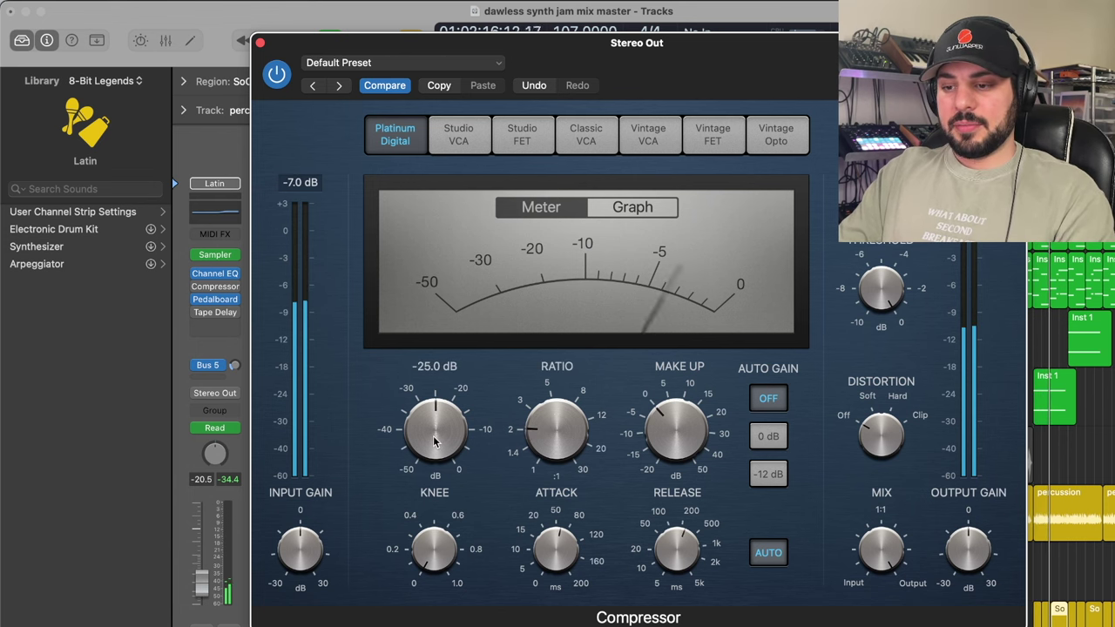
{"action": "left_click_drag", "start_coordinate": [436, 446], "coordinate": [437, 450]}
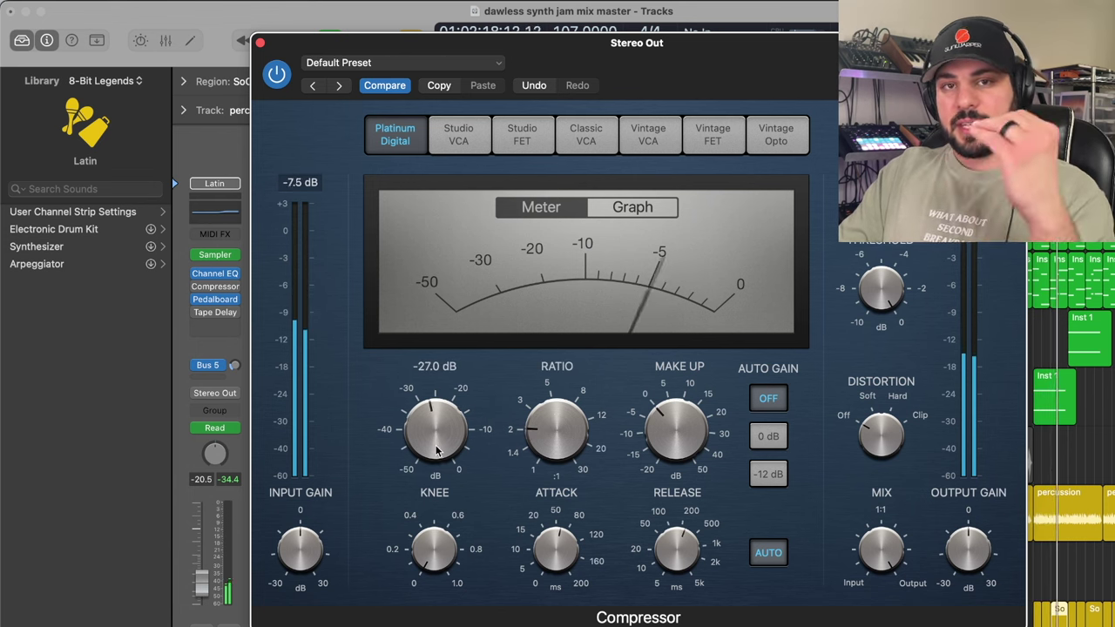
{"action": "left_click_drag", "start_coordinate": [442, 439], "coordinate": [436, 446]}
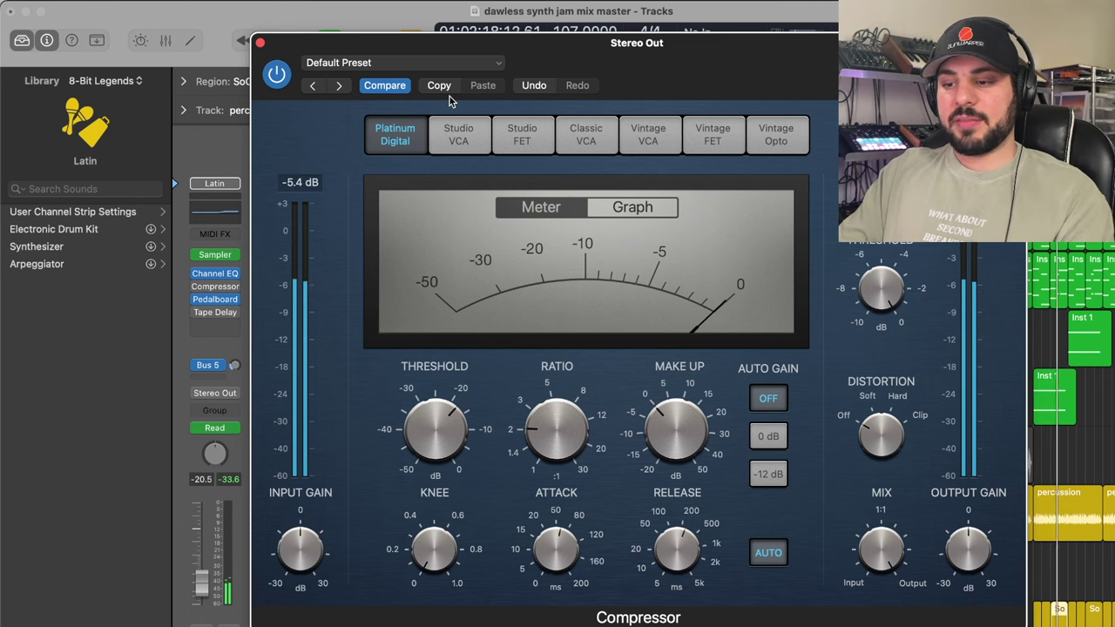
{"action": "left_click", "coordinate": [259, 43]}
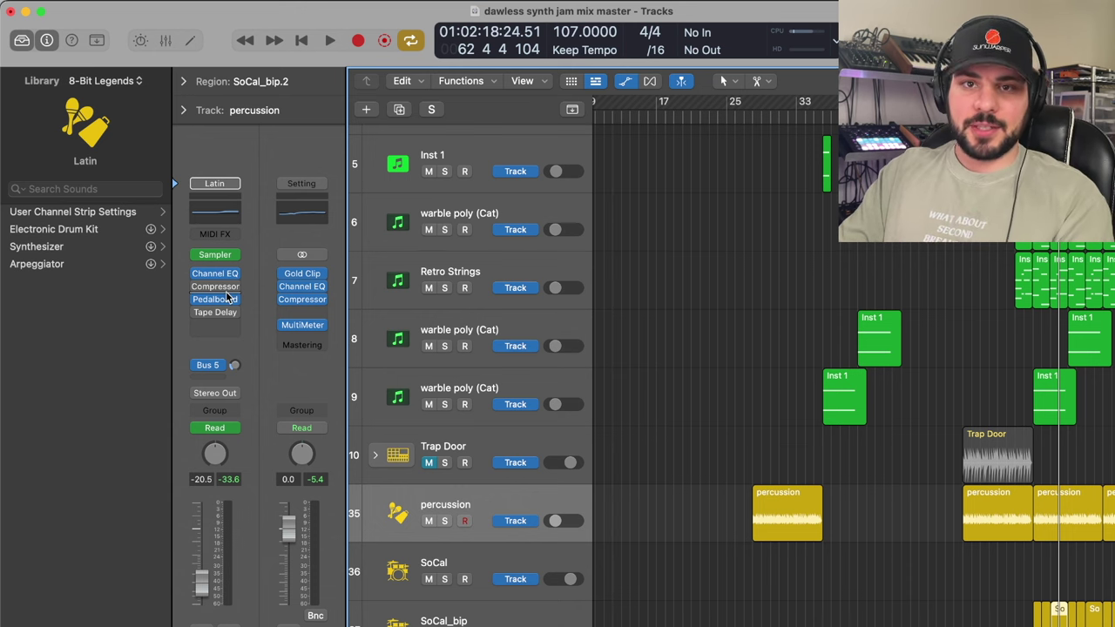
Step: Reopen the Compressor on Stereo Out and examine its ratio, attack and make-up settings
{"action": "left_click", "coordinate": [300, 300]}
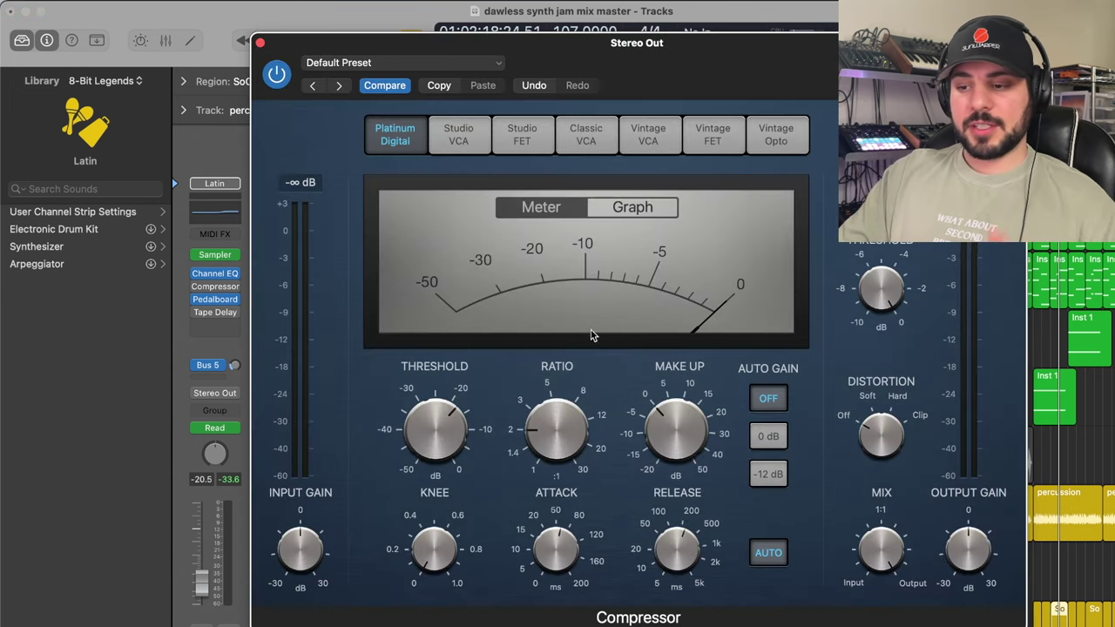
{"action": "mouse_move", "coordinate": [555, 438]}
{"action": "mouse_move", "coordinate": [552, 560]}
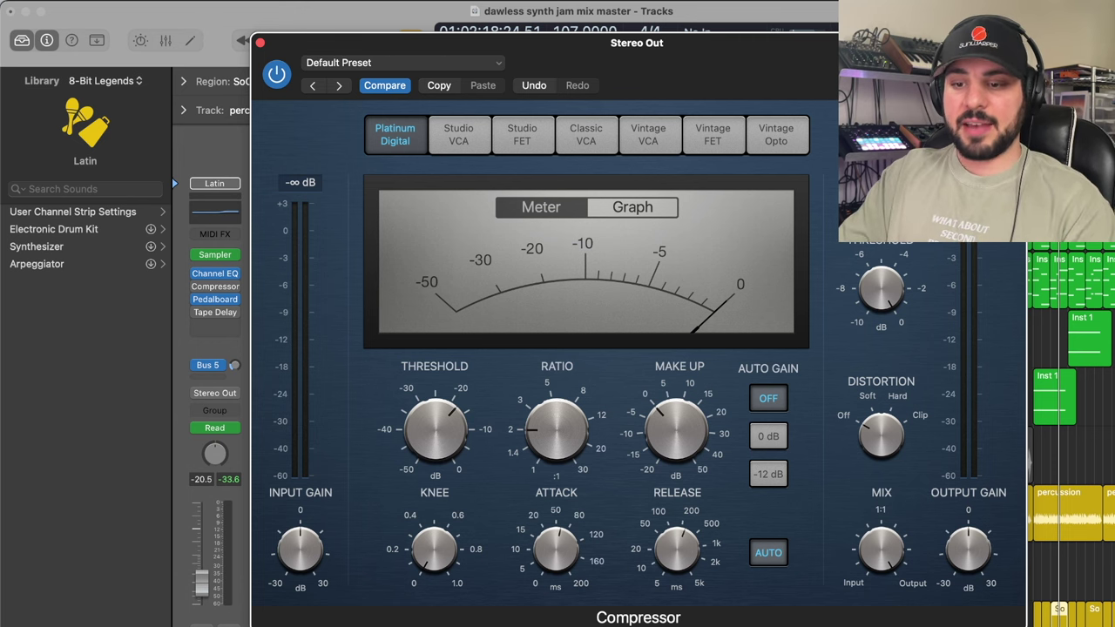
{"action": "left_click", "coordinate": [261, 43]}
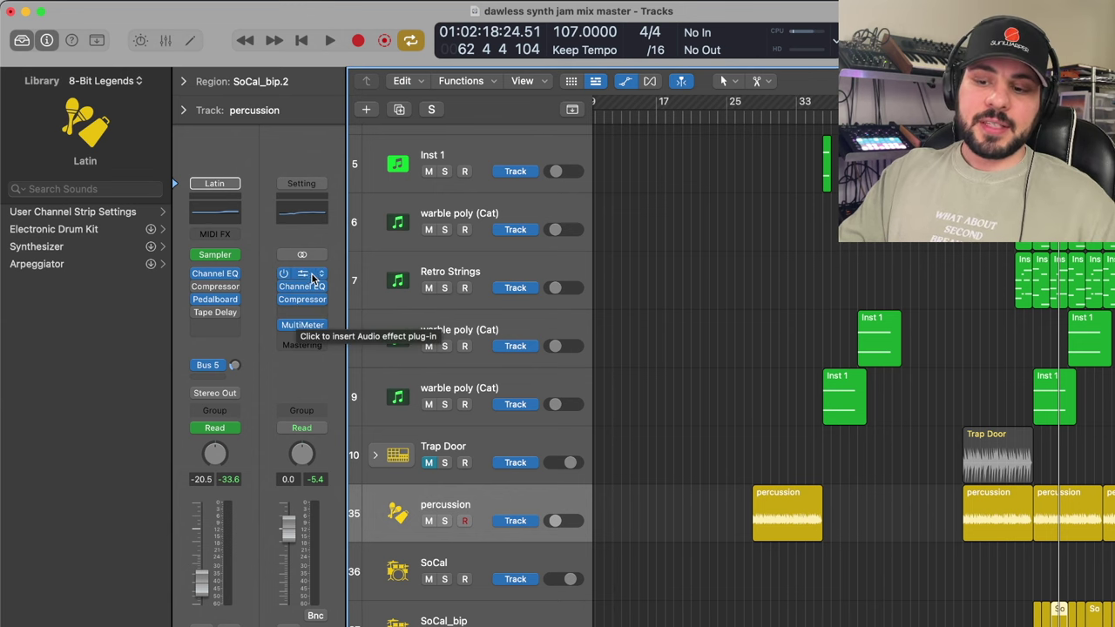
{"action": "left_click", "coordinate": [301, 300]}
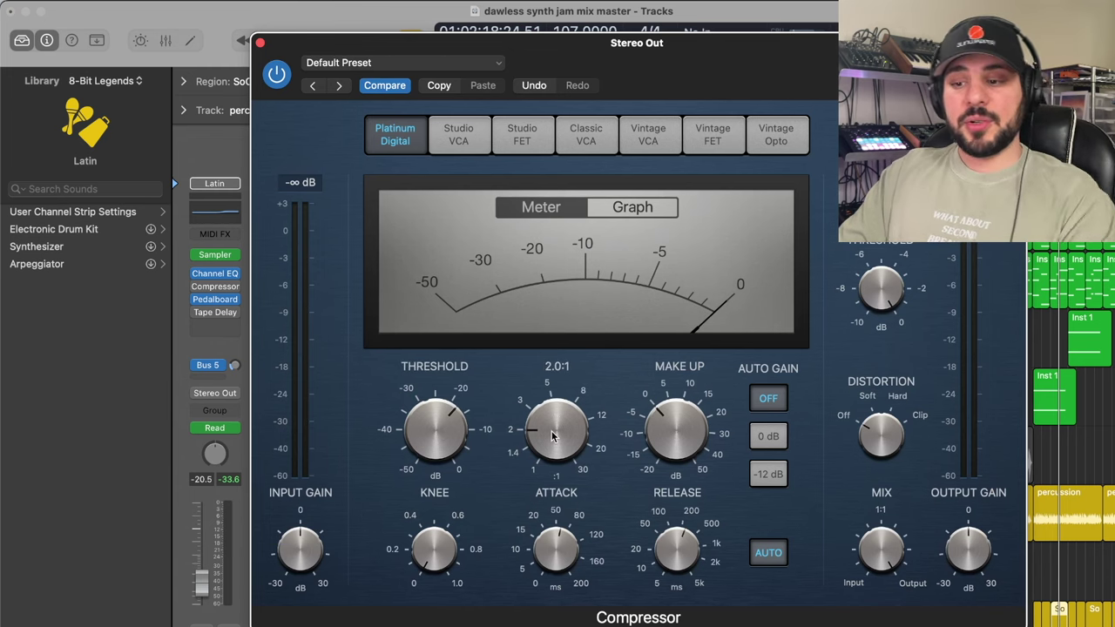
{"action": "mouse_move", "coordinate": [591, 549]}
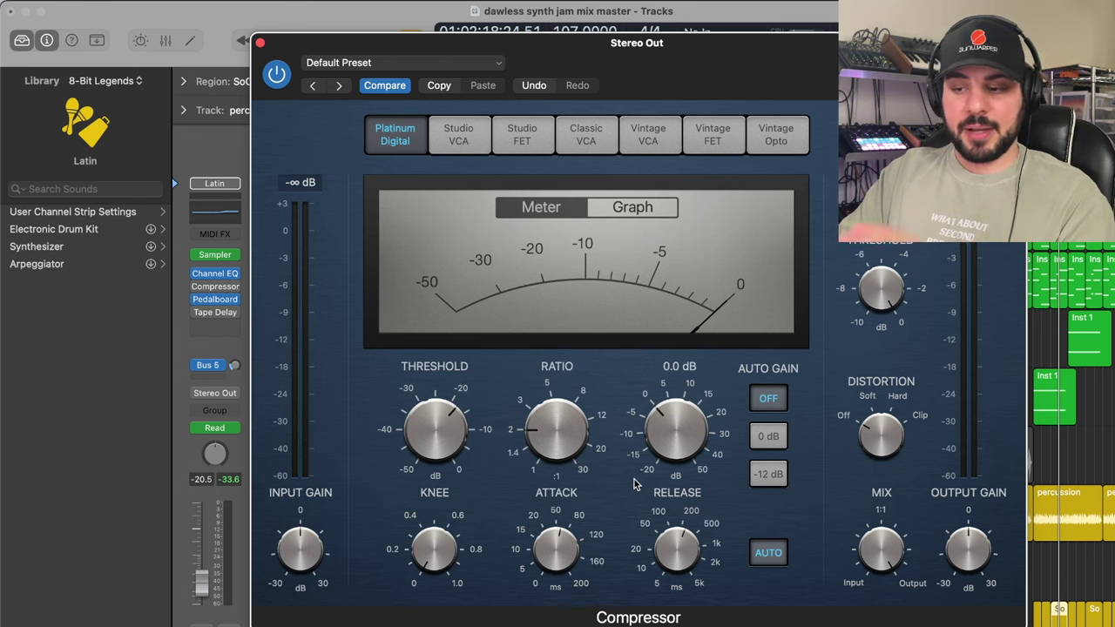
Step: Close the Compressor and insert Space Designer in the empty slot below it on the Stereo Out channel
{"action": "key", "text": "space"}
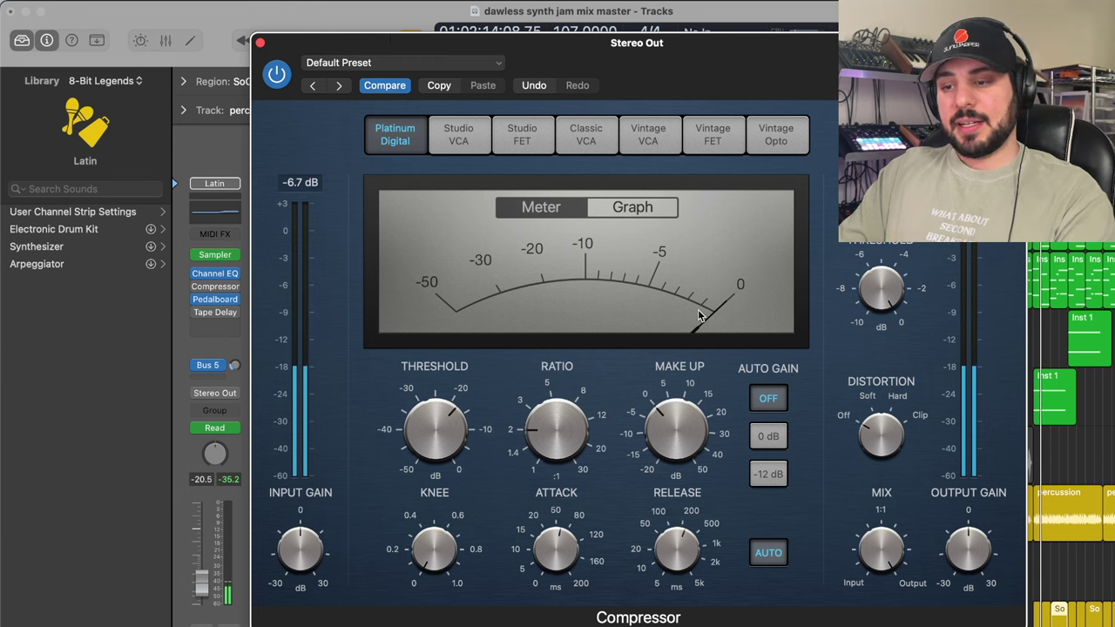
{"action": "left_click", "coordinate": [259, 42]}
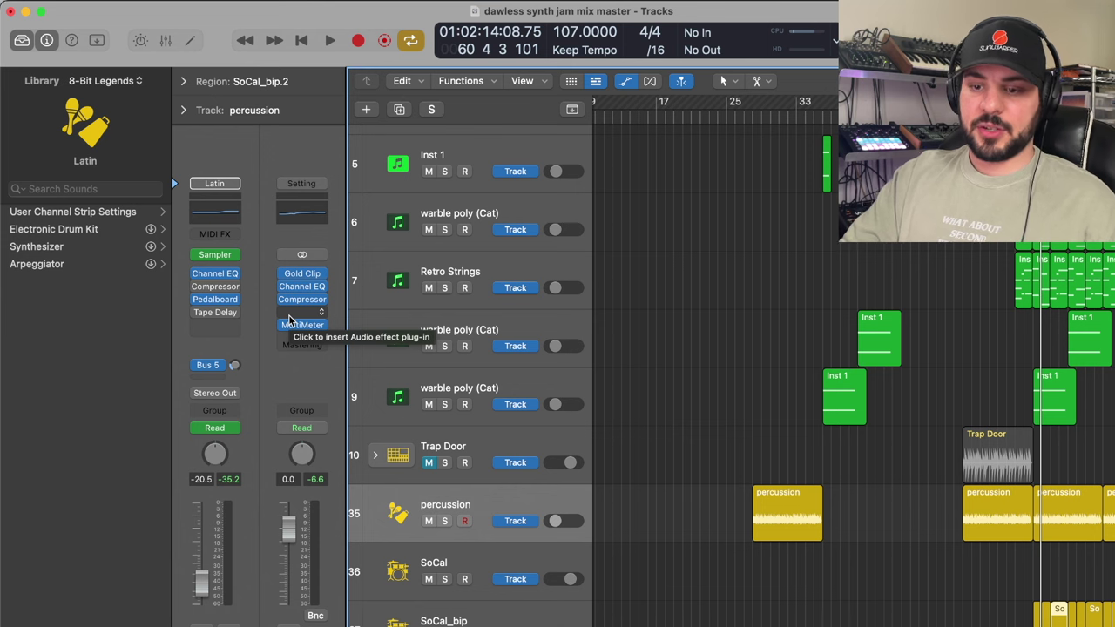
{"action": "left_click", "coordinate": [294, 314]}
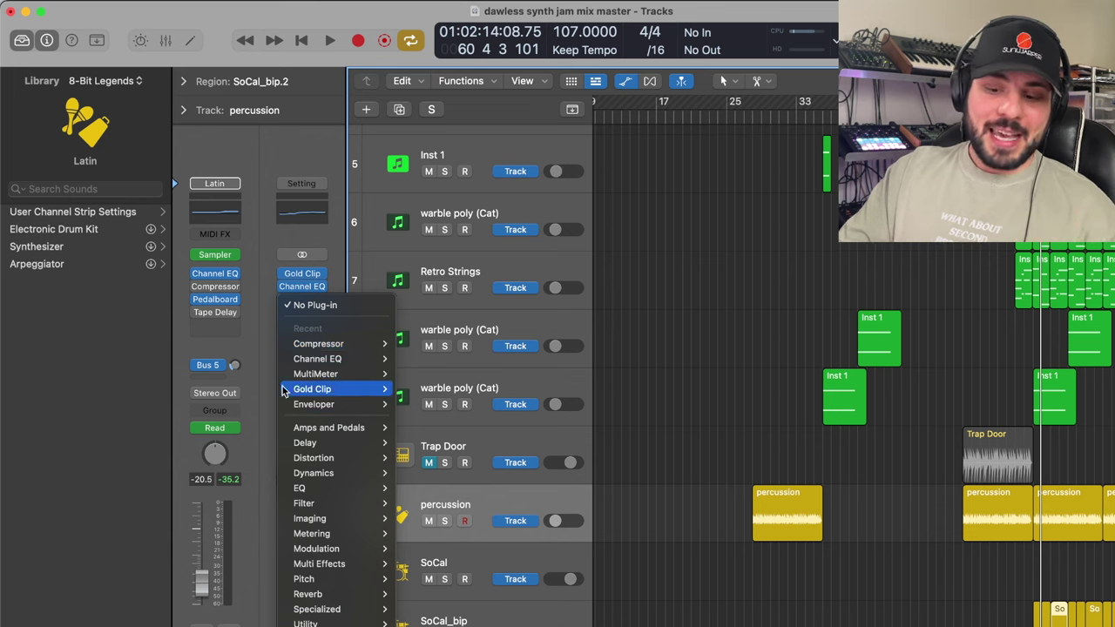
{"action": "mouse_move", "coordinate": [321, 594]}
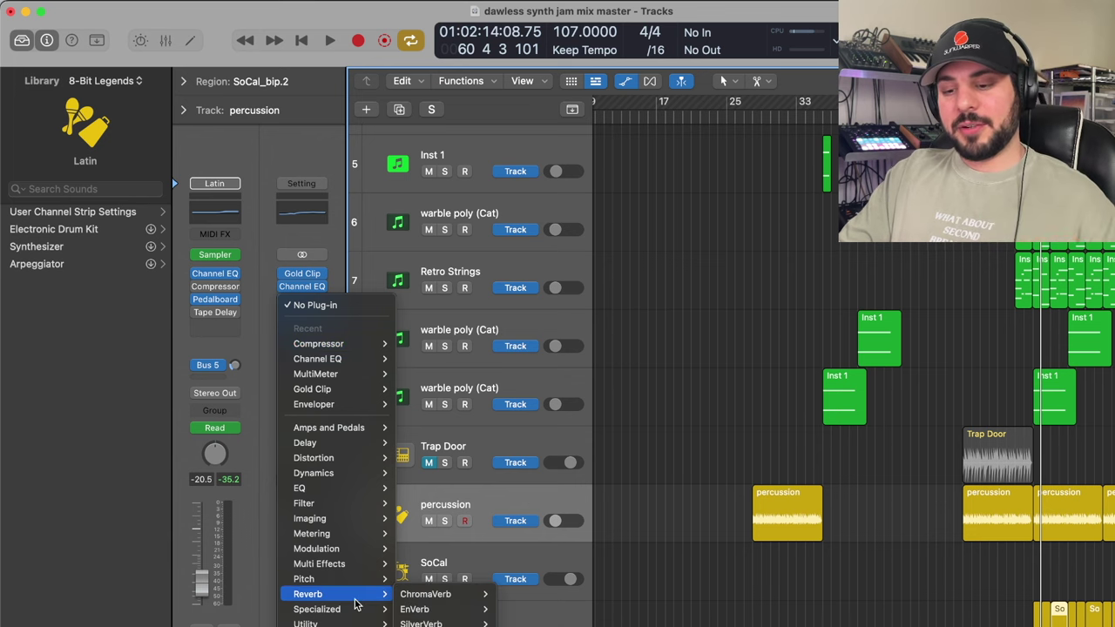
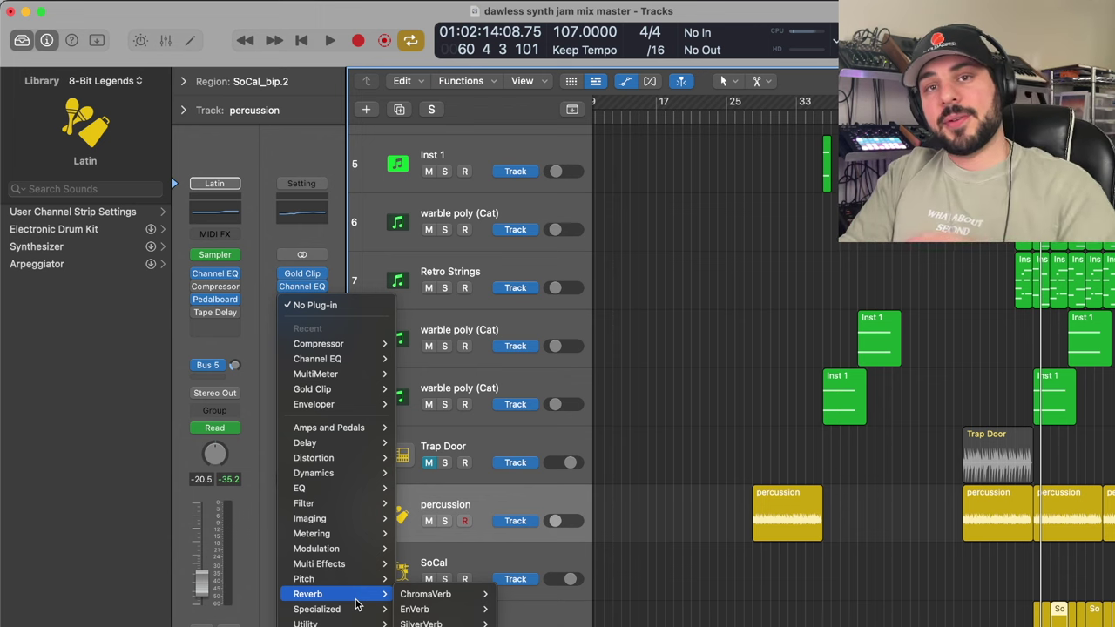
{"action": "mouse_move", "coordinate": [320, 546]}
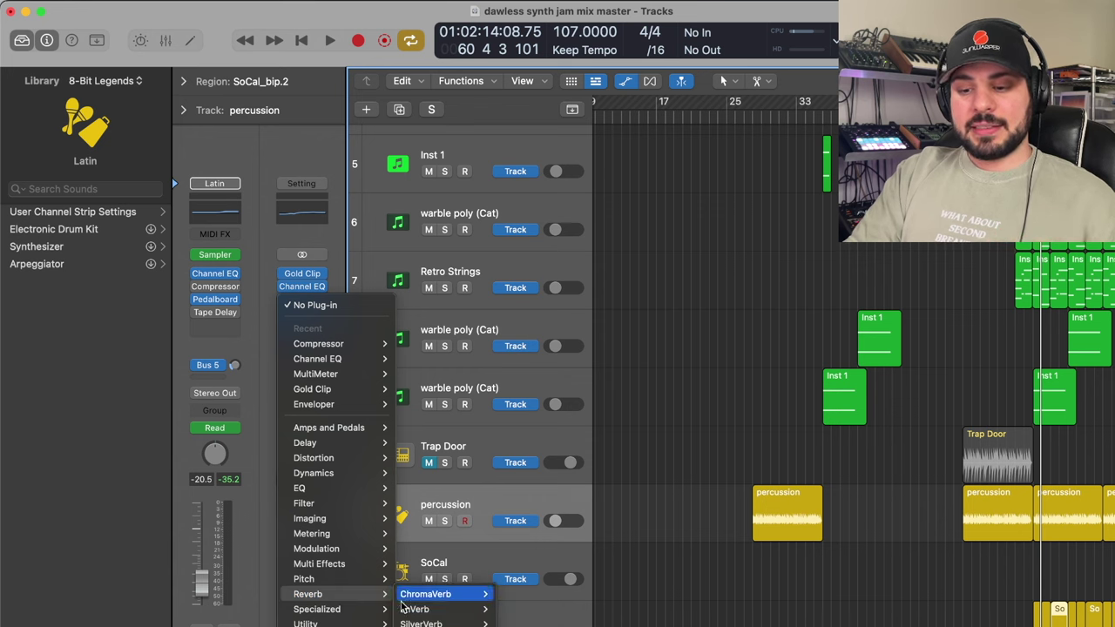
{"action": "left_click", "coordinate": [436, 622]}
Step: Load the 0.9s Recording Room preset from the small-space rooms in Space Designer
{"action": "left_click", "coordinate": [341, 52]}
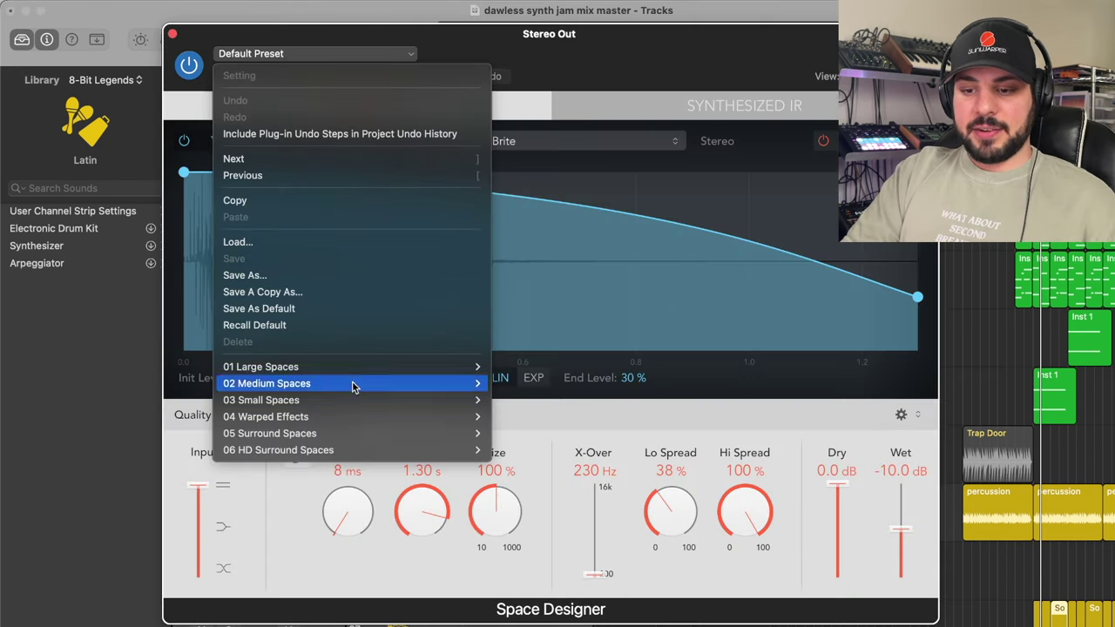
{"action": "mouse_move", "coordinate": [365, 399]}
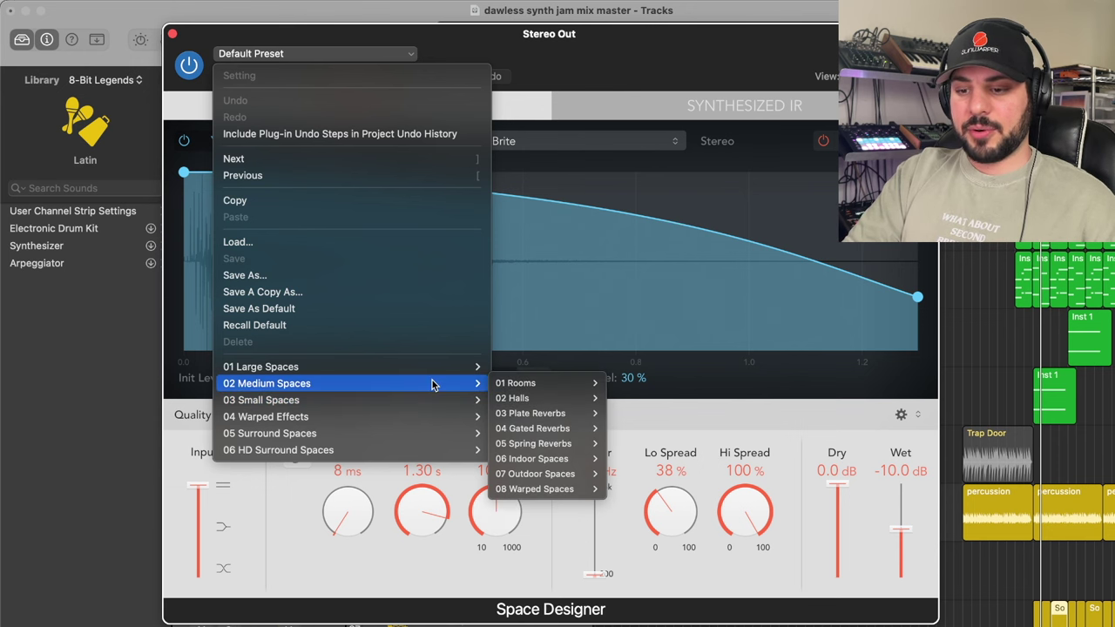
{"action": "mouse_move", "coordinate": [523, 406]}
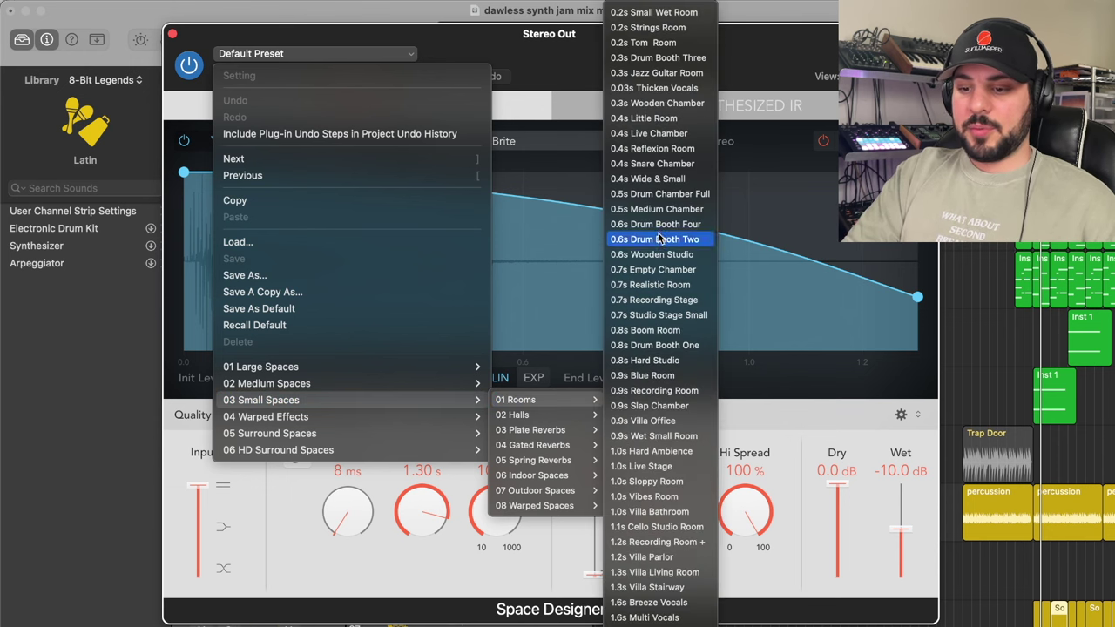
{"action": "mouse_move", "coordinate": [597, 479]}
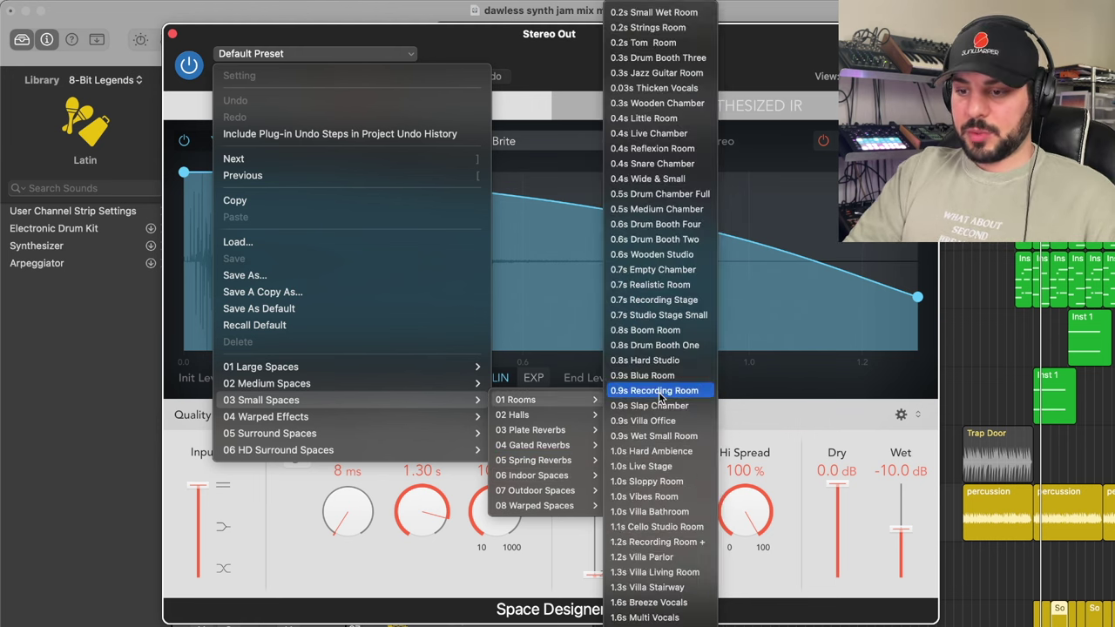
{"action": "left_click", "coordinate": [670, 392]}
Step: Lower Space Designer's wet level to -35.0 dB, briefly muting the dry signal before returning it to 0.0 dB
{"action": "left_click_drag", "start_coordinate": [834, 500], "coordinate": [837, 577]}
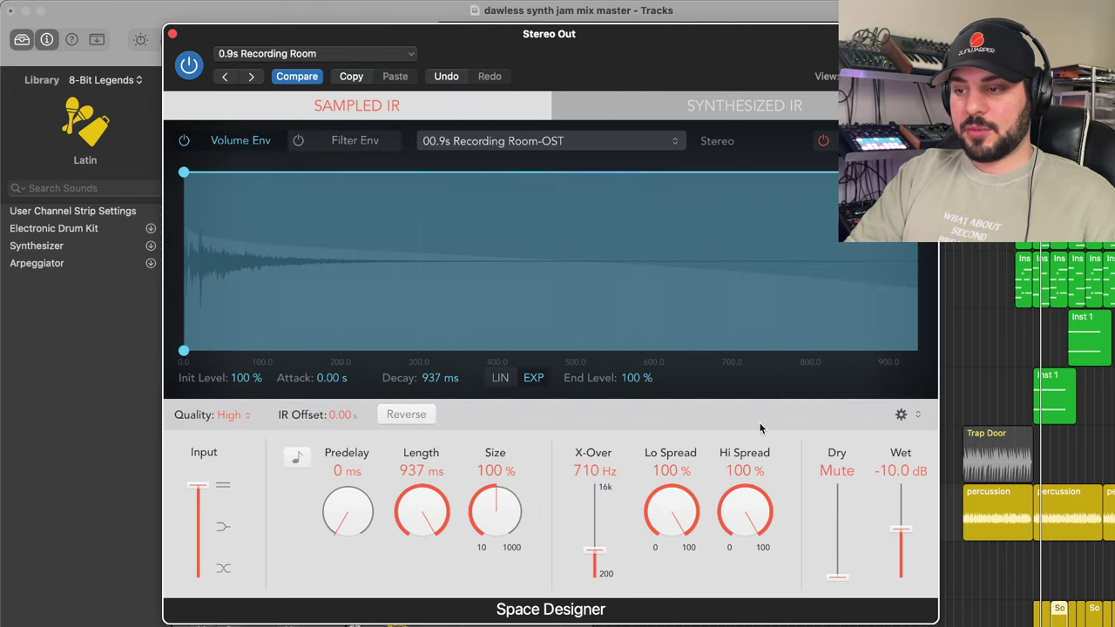
{"action": "left_click_drag", "start_coordinate": [901, 529], "coordinate": [901, 560]}
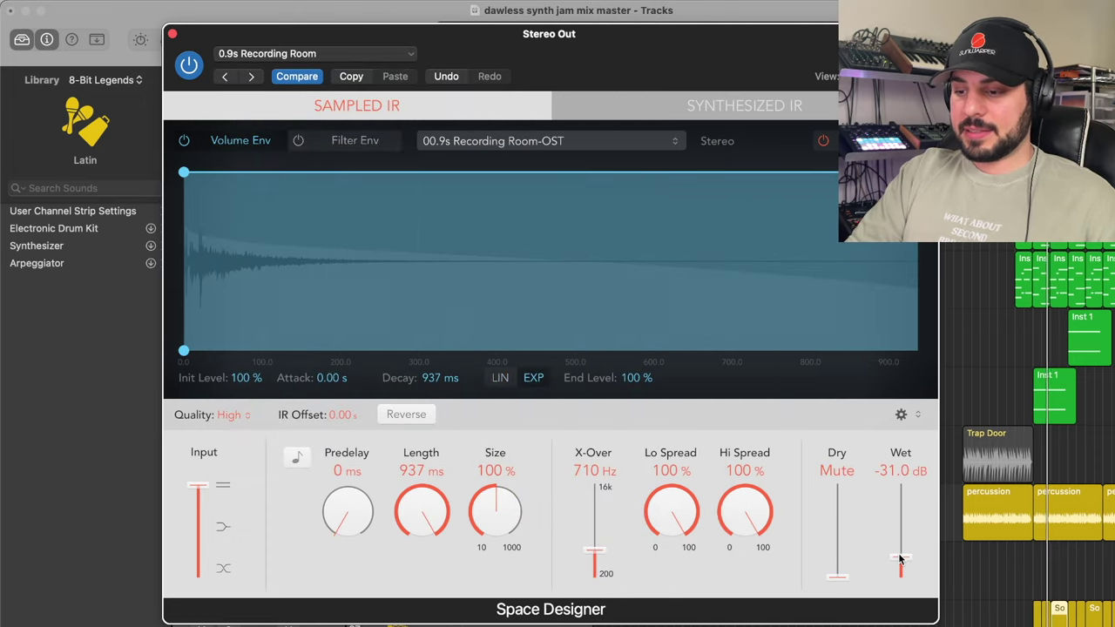
{"action": "left_click_drag", "start_coordinate": [837, 575], "coordinate": [838, 485]}
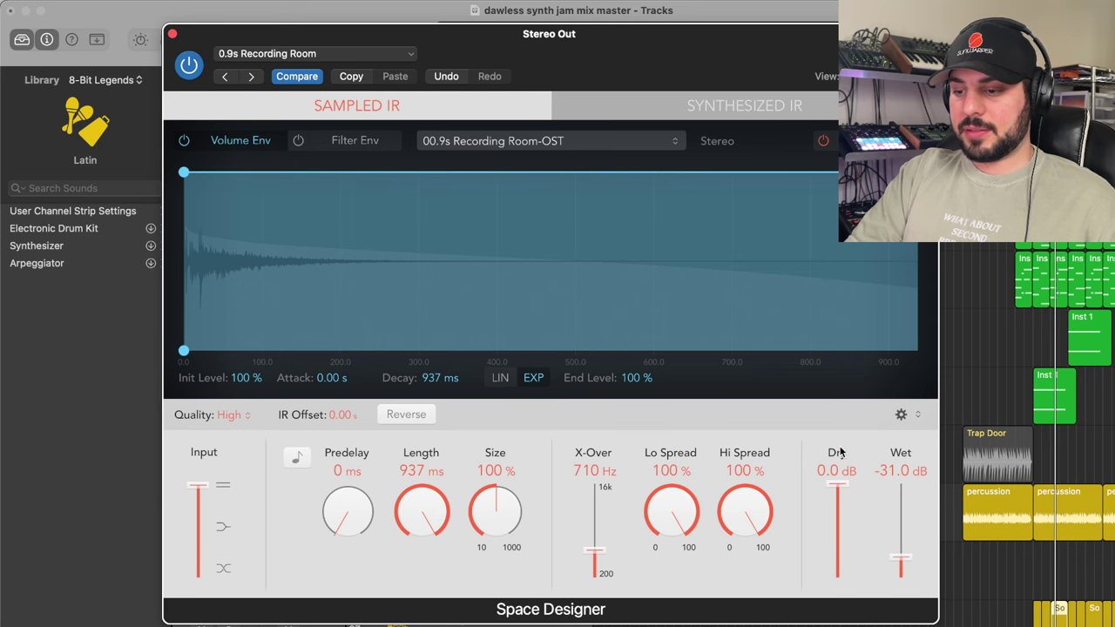
{"action": "mouse_move", "coordinate": [901, 559]}
{"action": "left_mouse_down"}
{"action": "mouse_move", "coordinate": [904, 510]}
{"action": "mouse_move", "coordinate": [904, 564]}
{"action": "left_mouse_up"}
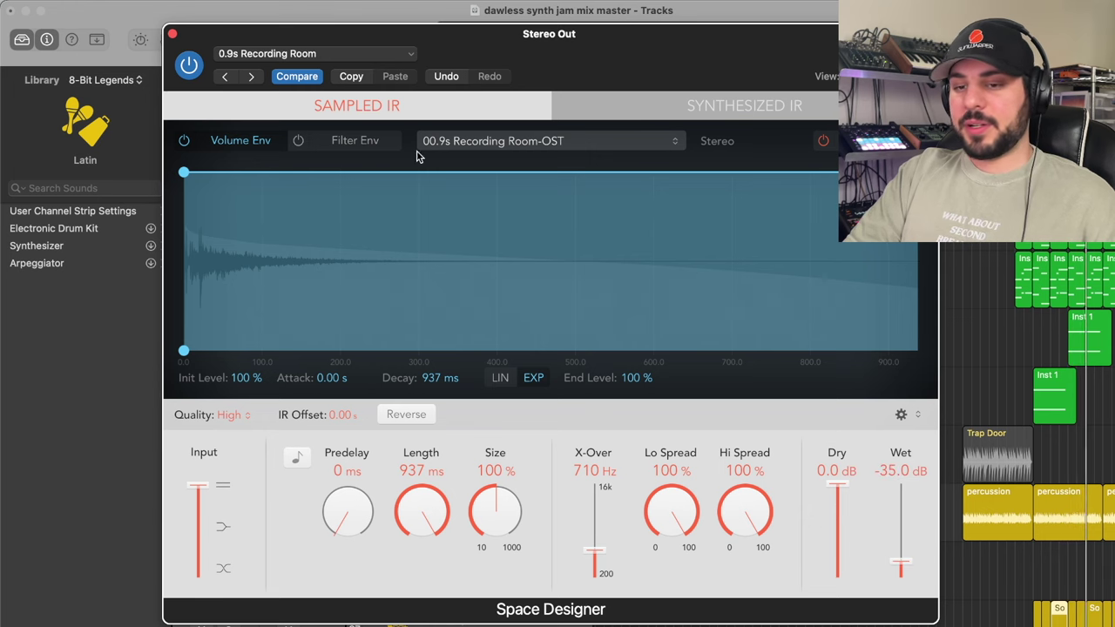
Step: Compare the mix with Space Designer bypassed and active, and close its window
{"action": "left_click", "coordinate": [190, 67]}
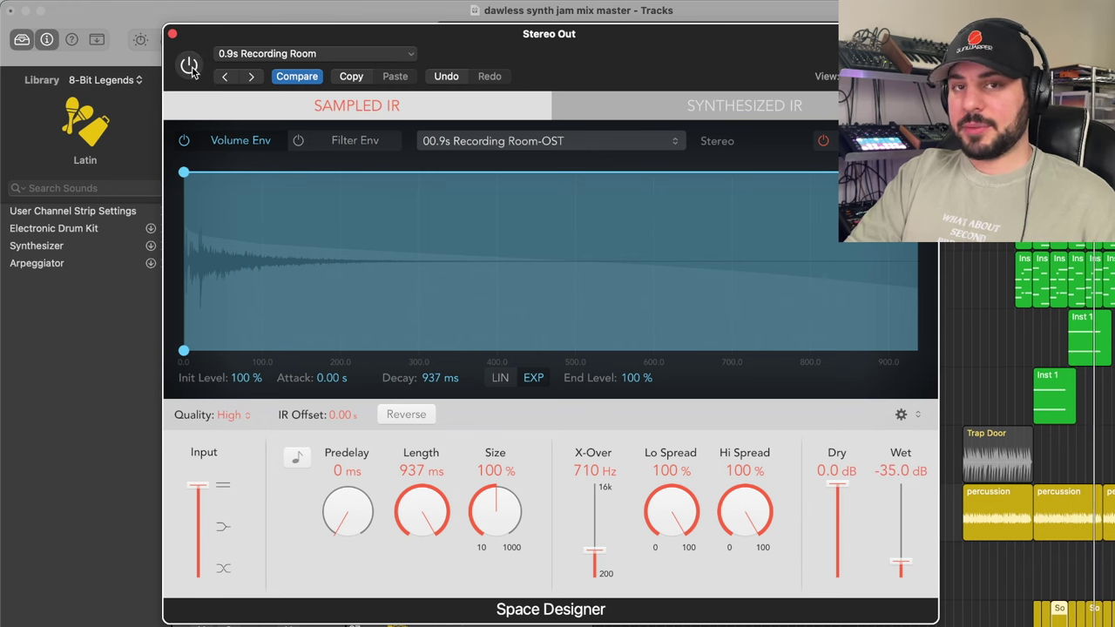
{"action": "left_click", "coordinate": [190, 68]}
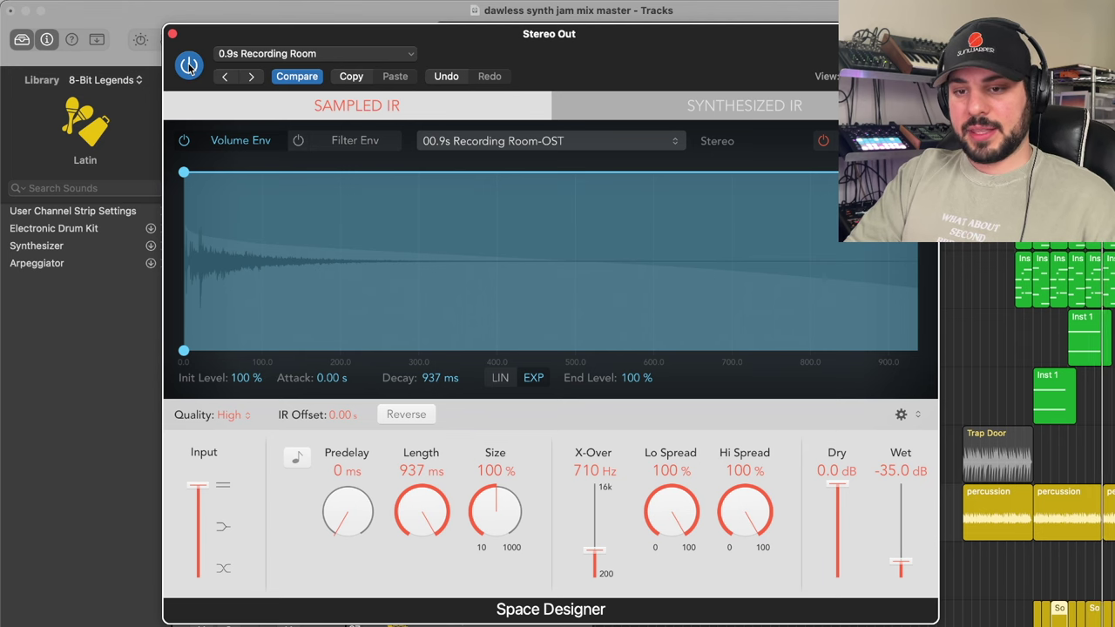
{"action": "left_click", "coordinate": [190, 68]}
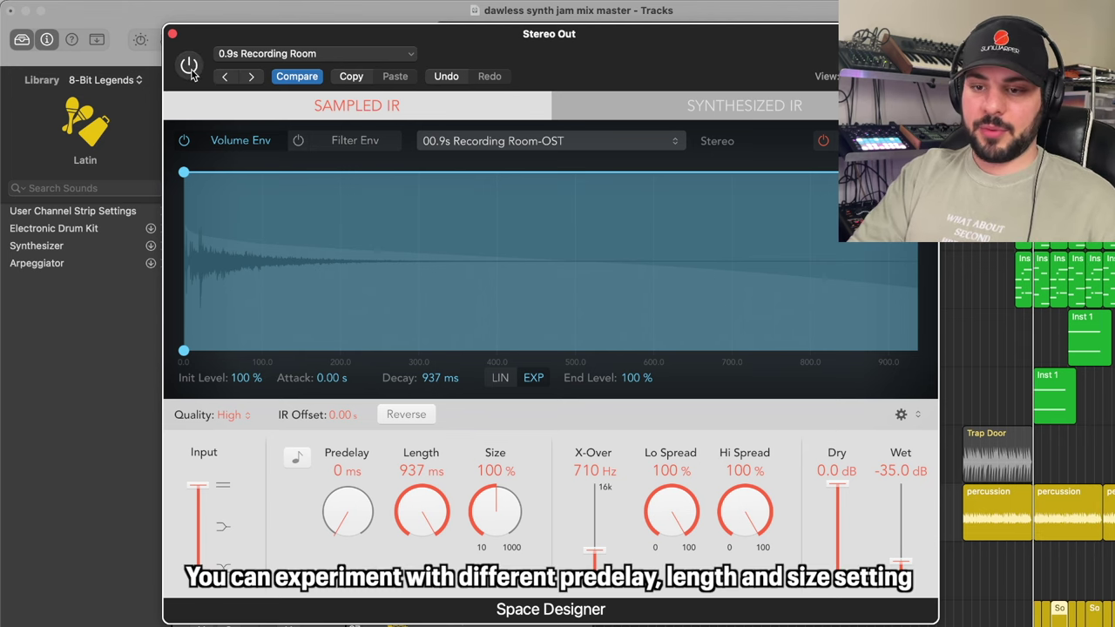
{"action": "left_click", "coordinate": [190, 69]}
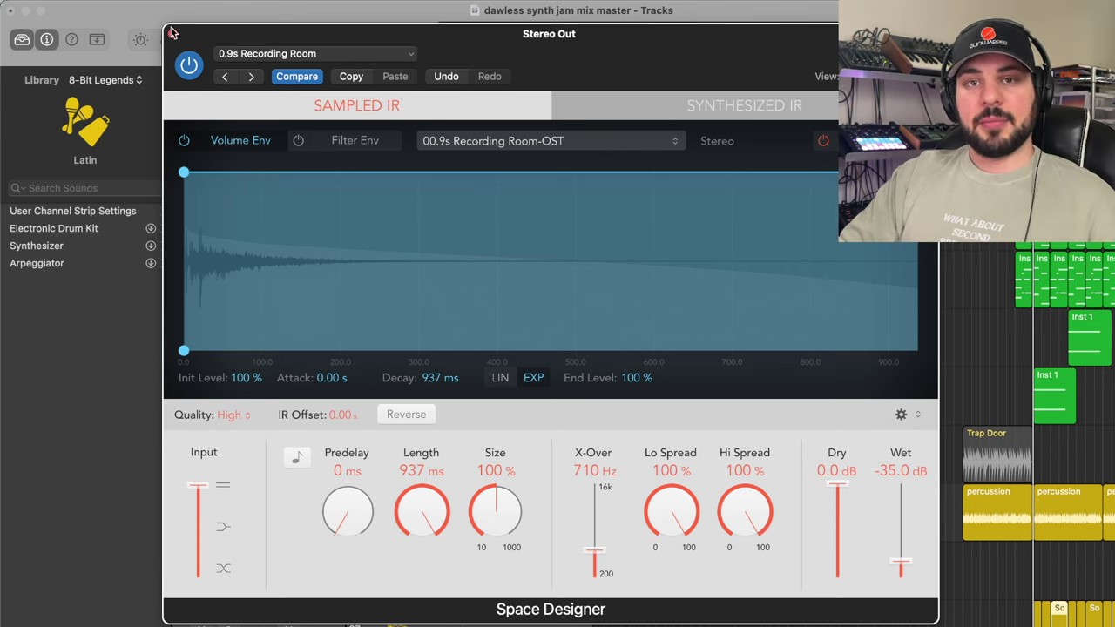
{"action": "left_click", "coordinate": [171, 32]}
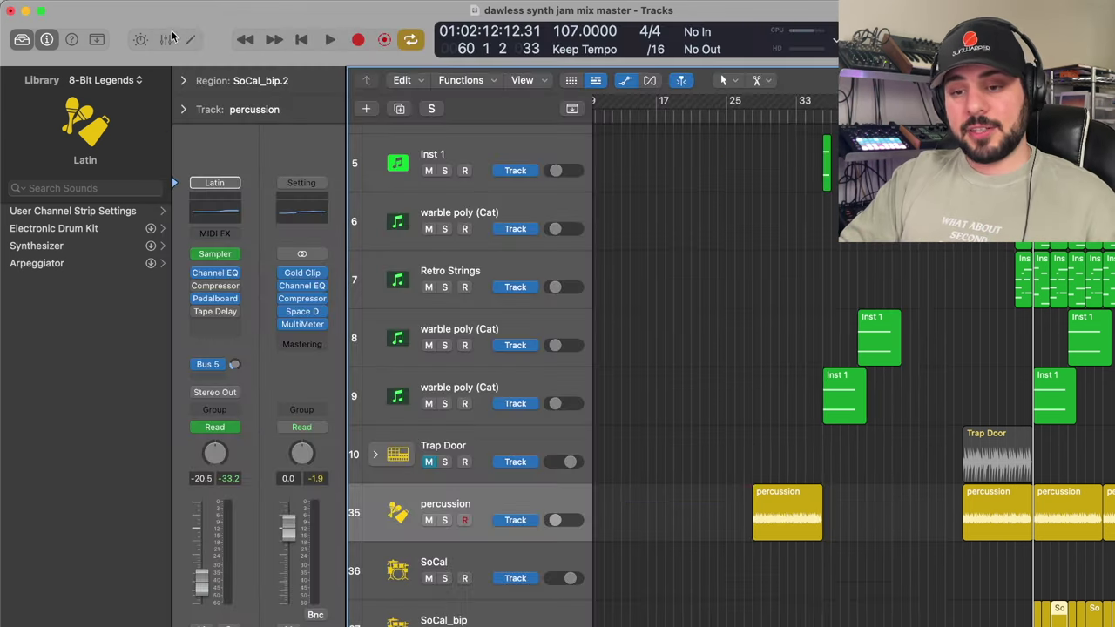
Step: Replace Space Designer on Stereo Out with the Stereo Spread imaging plug-in and load its Light HF Spread preset
{"action": "left_click", "coordinate": [323, 314]}
{"action": "mouse_move", "coordinate": [348, 518]}
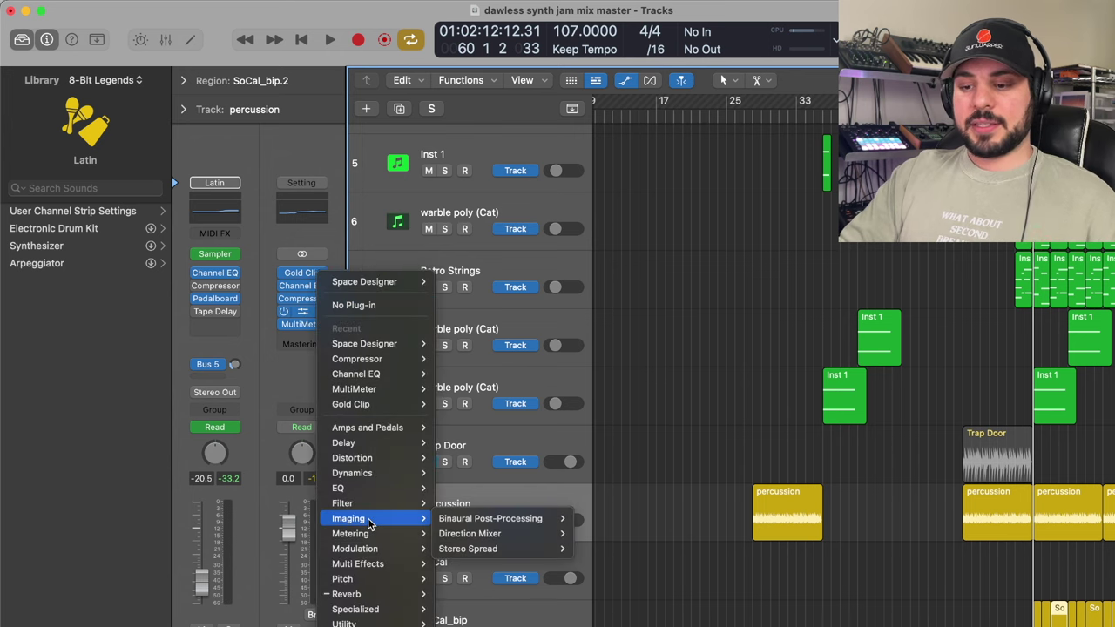
{"action": "left_click", "coordinate": [469, 548]}
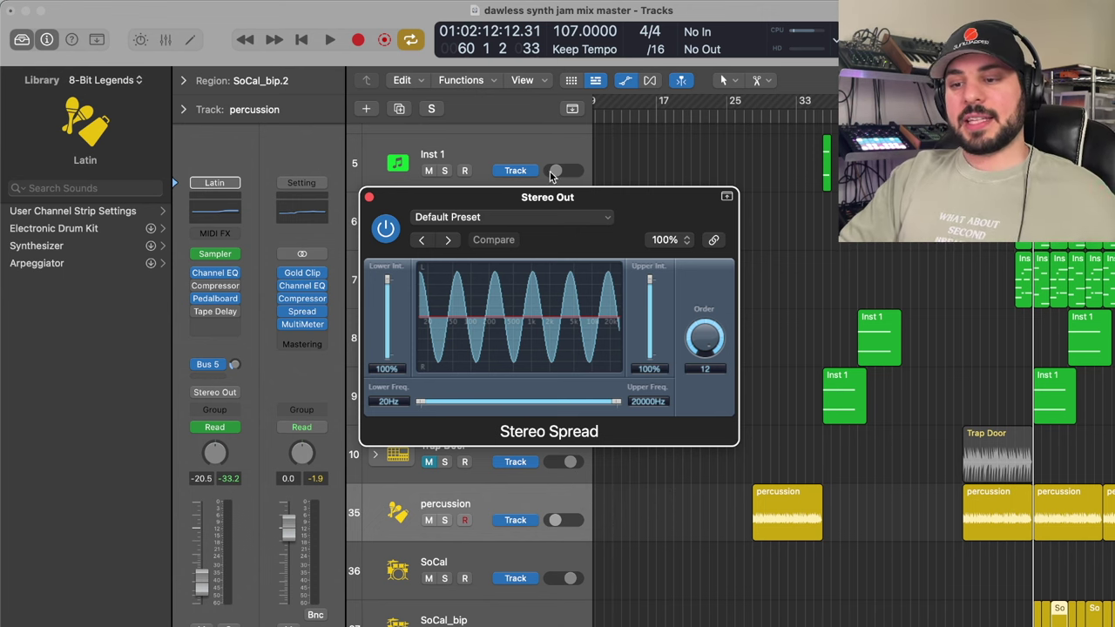
{"action": "left_click", "coordinate": [546, 221]}
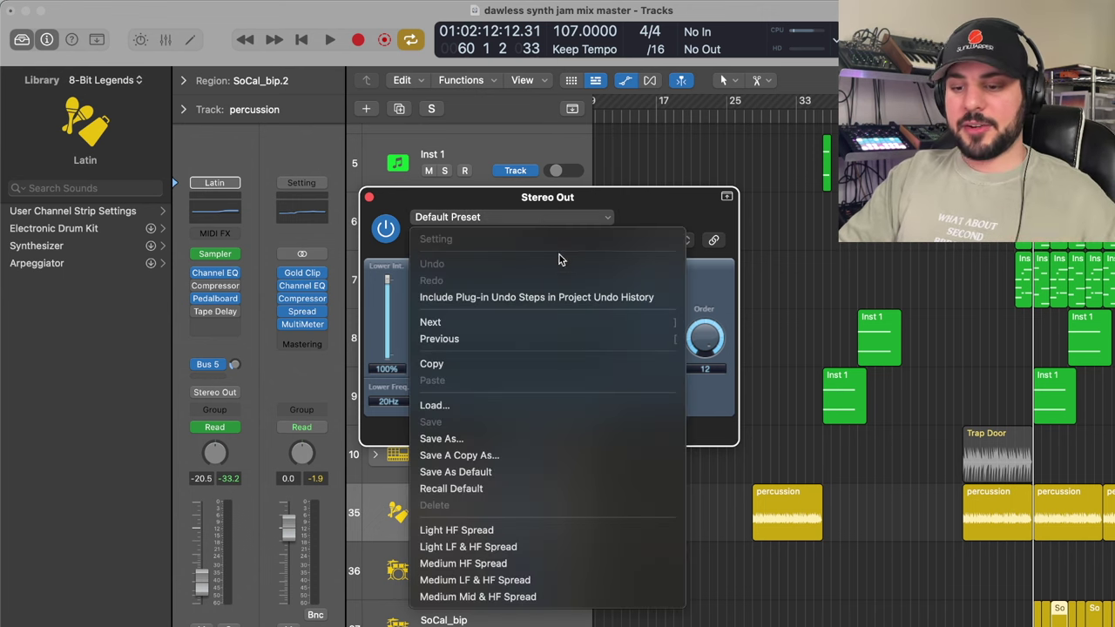
{"action": "left_click", "coordinate": [510, 530]}
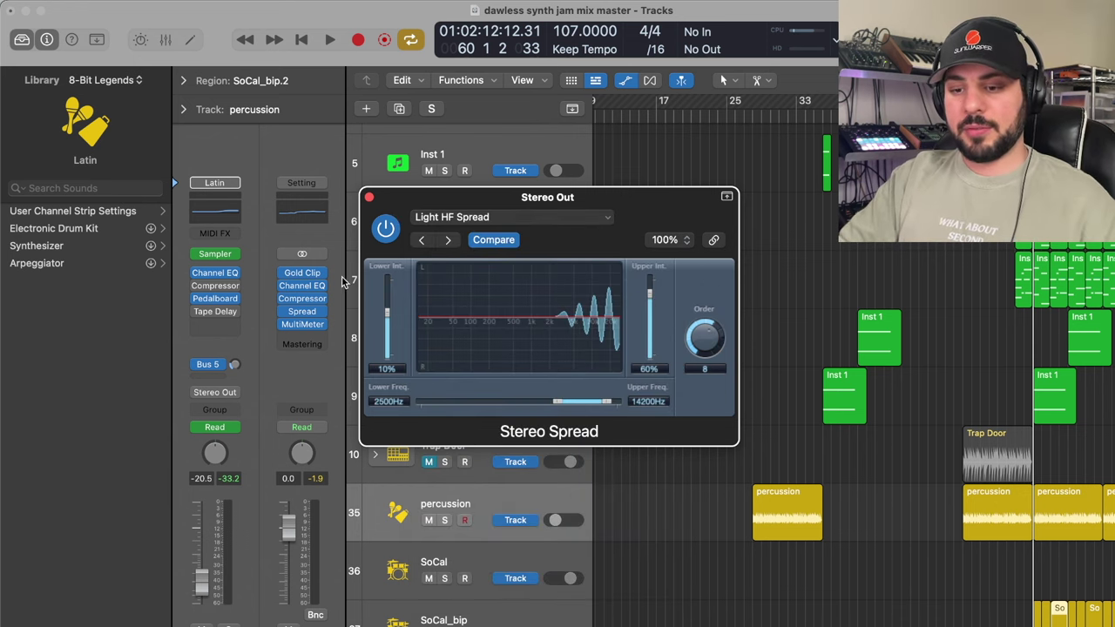
Step: Open the MultiMeter, arrange it beside Stereo Spread, and check the mix's stereo image in the goniometer during playback
{"action": "left_click", "coordinate": [303, 324]}
{"action": "left_click_drag", "start_coordinate": [639, 216], "coordinate": [791, 174]}
{"action": "key", "text": "space"}
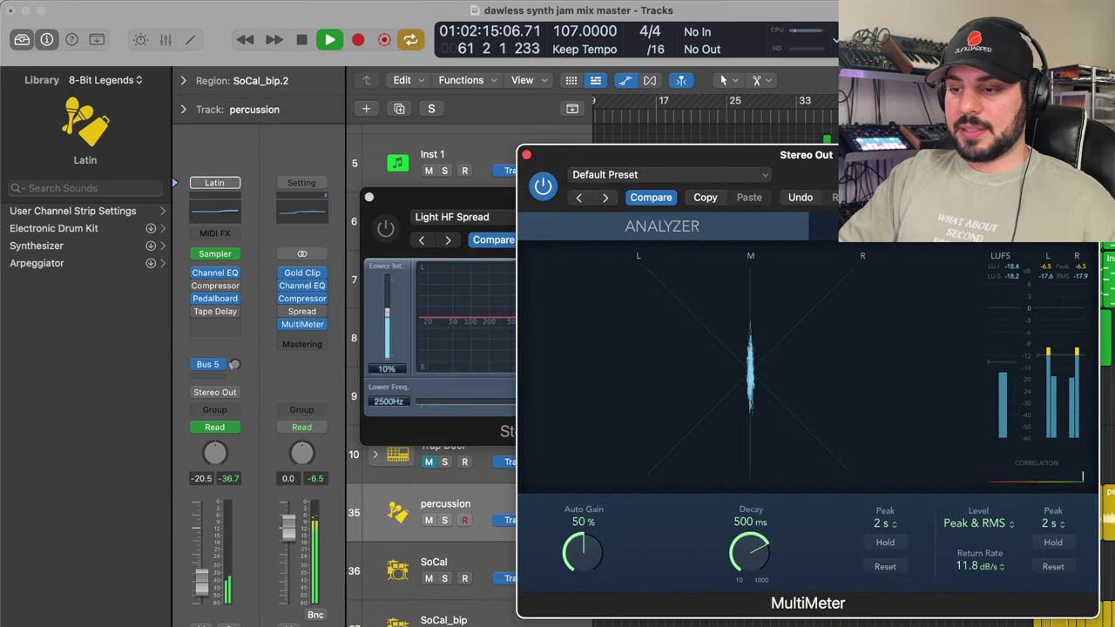
{"action": "left_click_drag", "start_coordinate": [792, 165], "coordinate": [809, 104]}
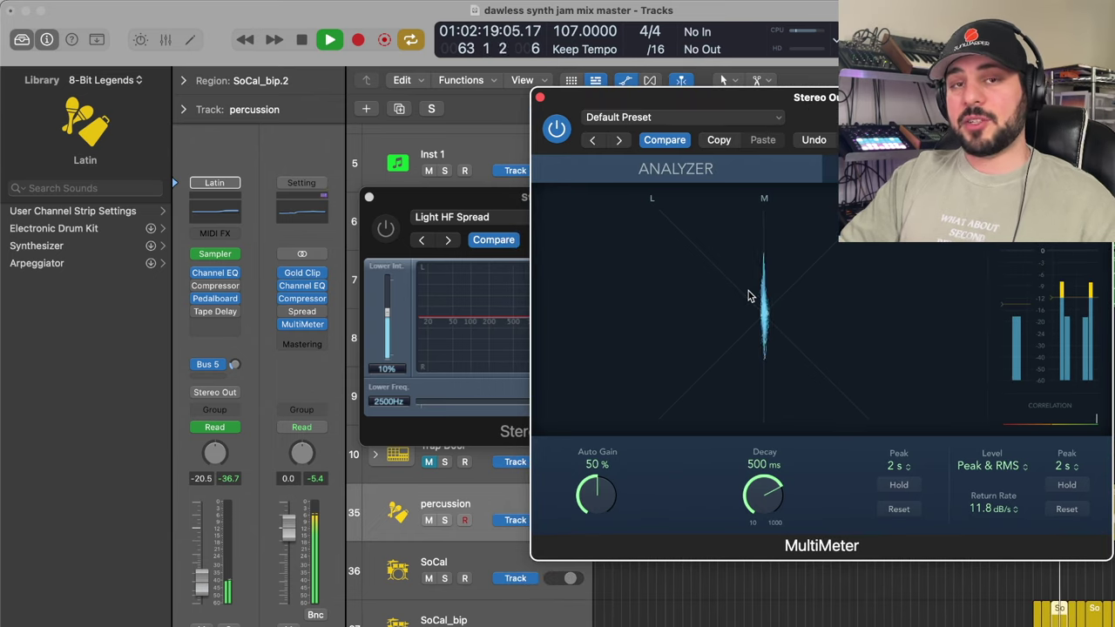
{"action": "left_click", "coordinate": [511, 388]}
{"action": "left_click_drag", "start_coordinate": [411, 202], "coordinate": [316, 203]}
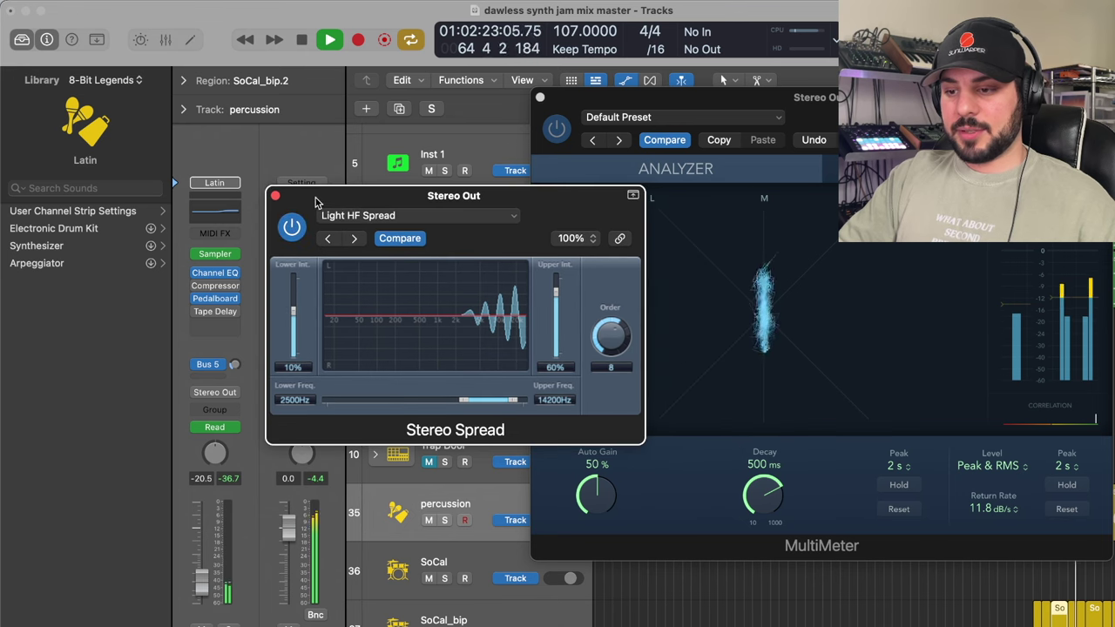
{"action": "left_click", "coordinate": [697, 352]}
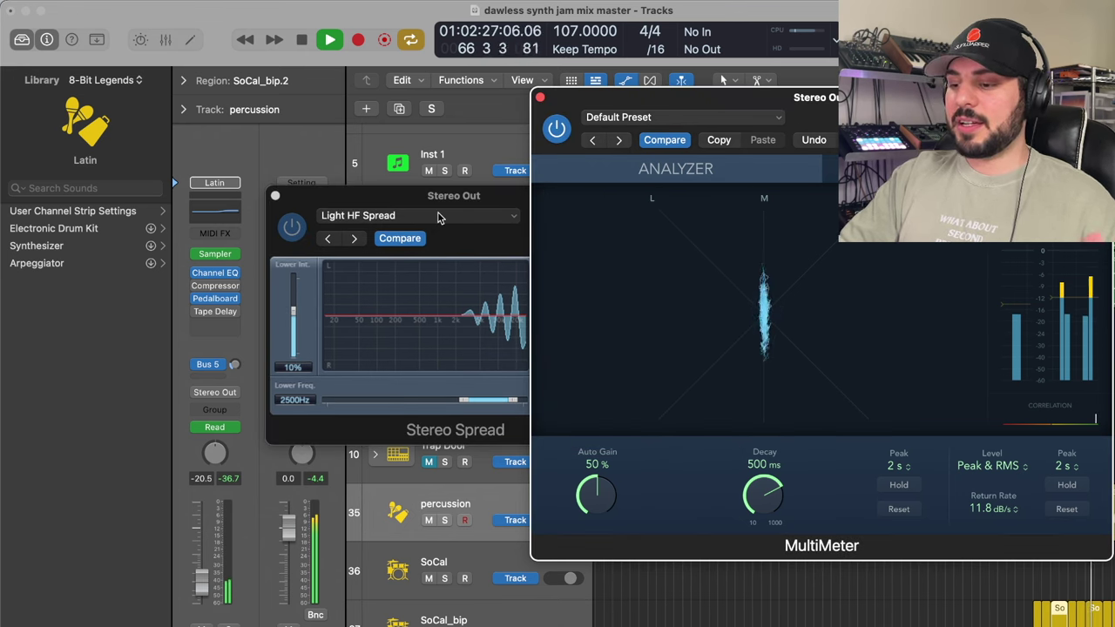
Step: Try Stereo Spread's Light LF & HF Spread, Light HF Spread and Medium HF Spread presets in turn during playback
{"action": "left_click", "coordinate": [343, 205]}
{"action": "left_click", "coordinate": [365, 220]}
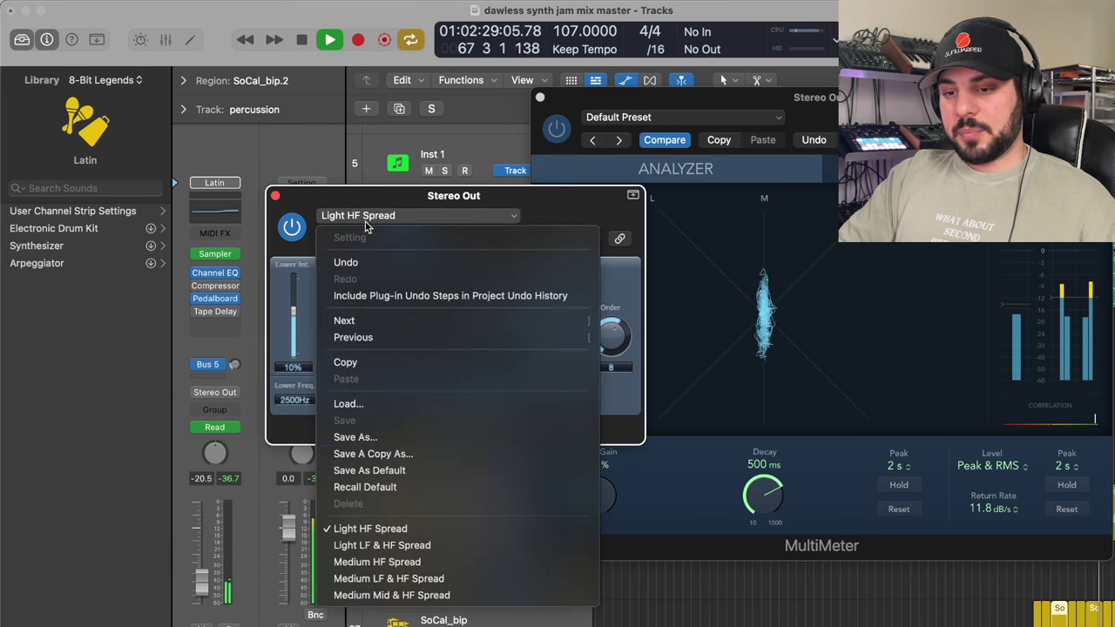
{"action": "left_click", "coordinate": [384, 546]}
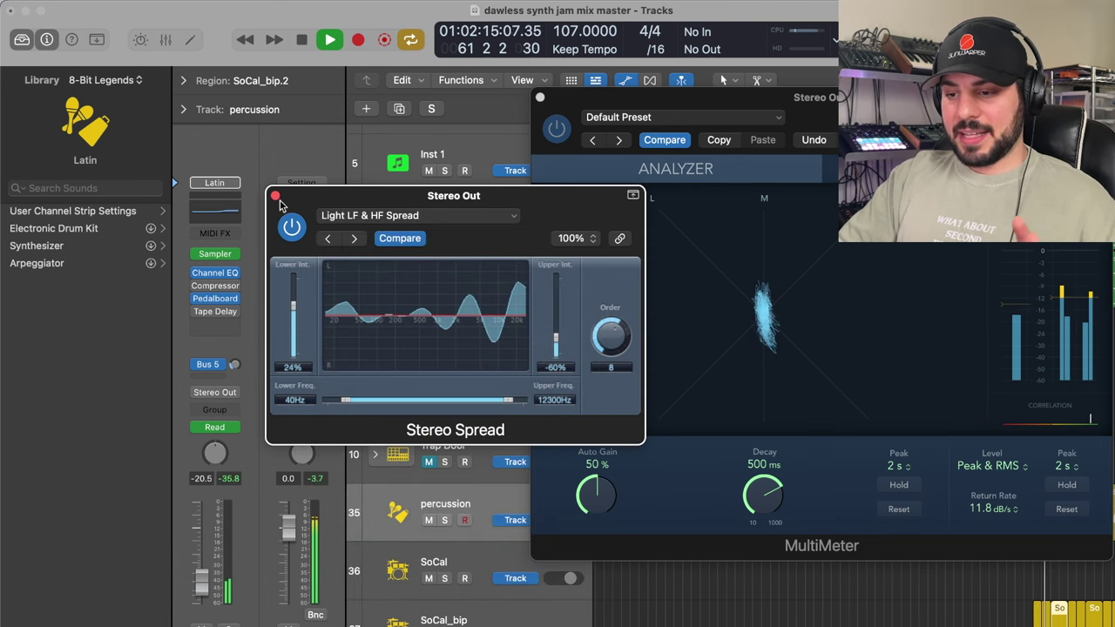
{"action": "left_click", "coordinate": [353, 217]}
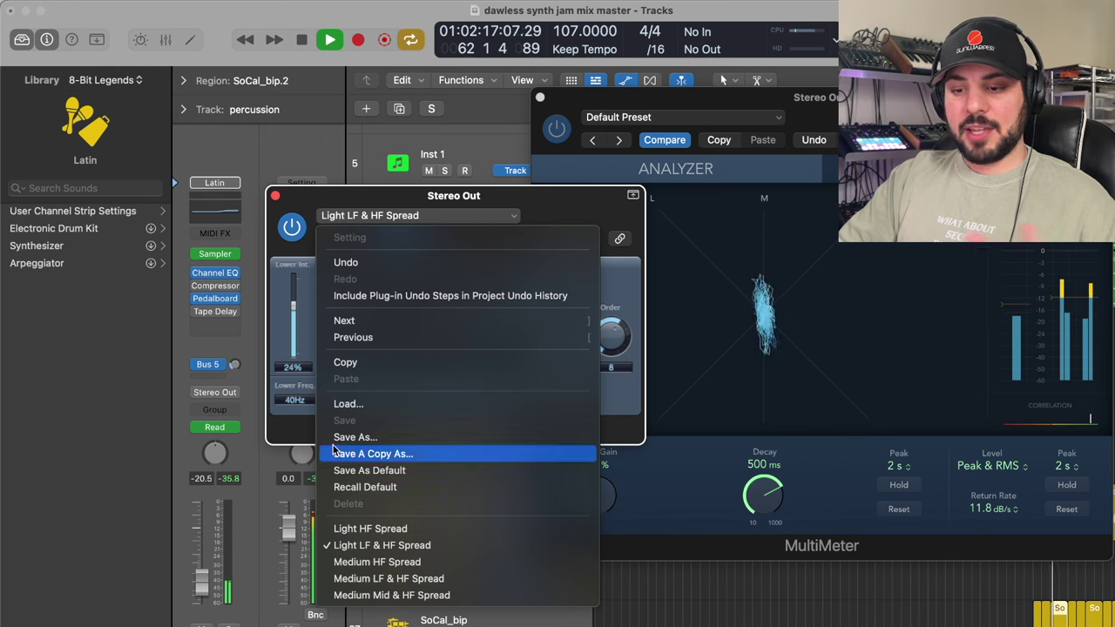
{"action": "left_click", "coordinate": [370, 529]}
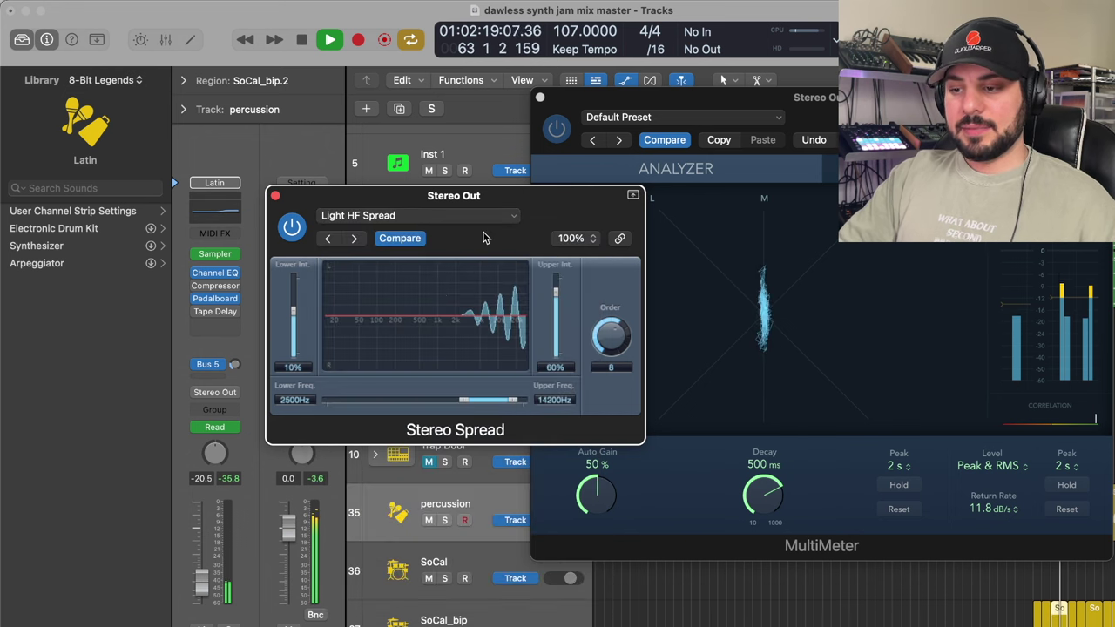
{"action": "left_click", "coordinate": [454, 219]}
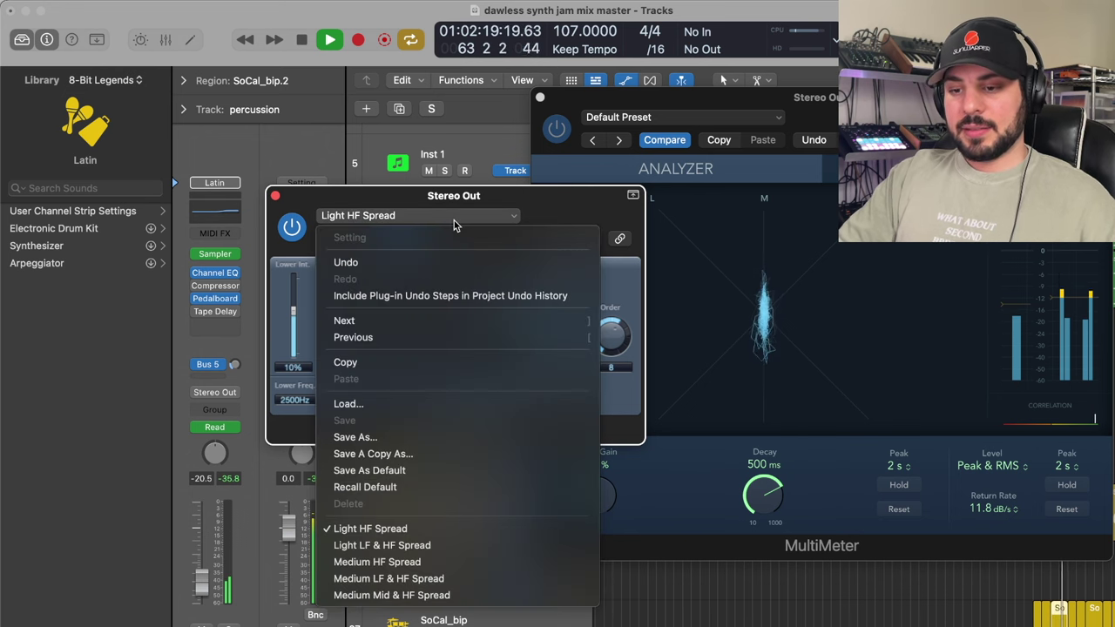
{"action": "left_click", "coordinate": [379, 563]}
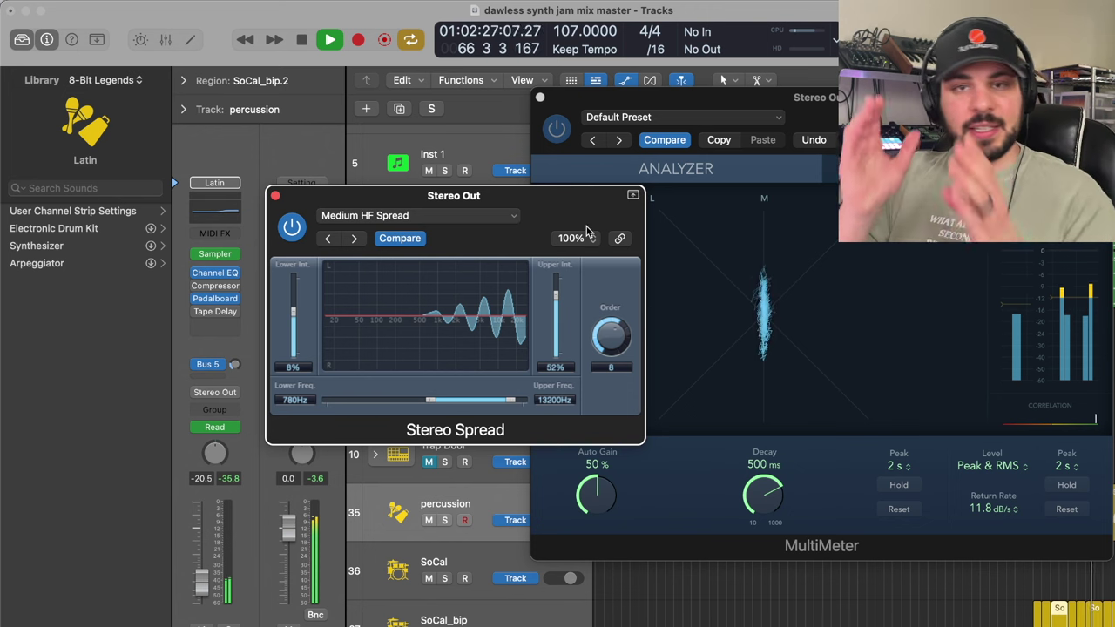
Step: Return Stereo Spread to the Light HF Spread preset, stop playback and extend its upper frequency to 18700 Hz
{"action": "left_click", "coordinate": [459, 215]}
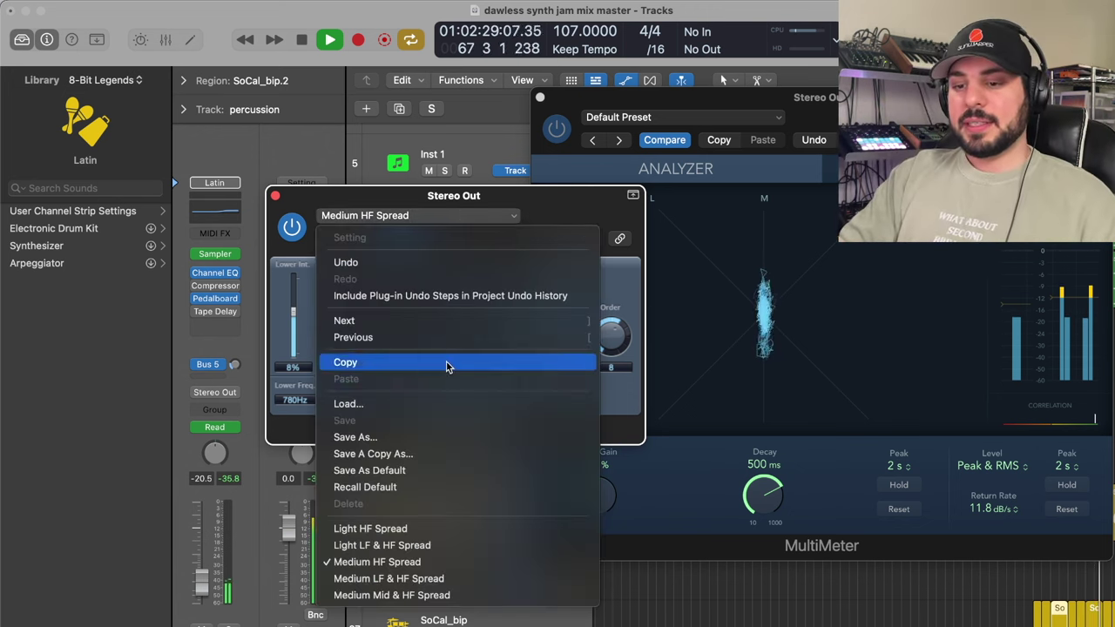
{"action": "left_click", "coordinate": [404, 529]}
{"action": "key", "text": "space"}
{"action": "left_click_drag", "start_coordinate": [514, 400], "coordinate": [523, 400]}
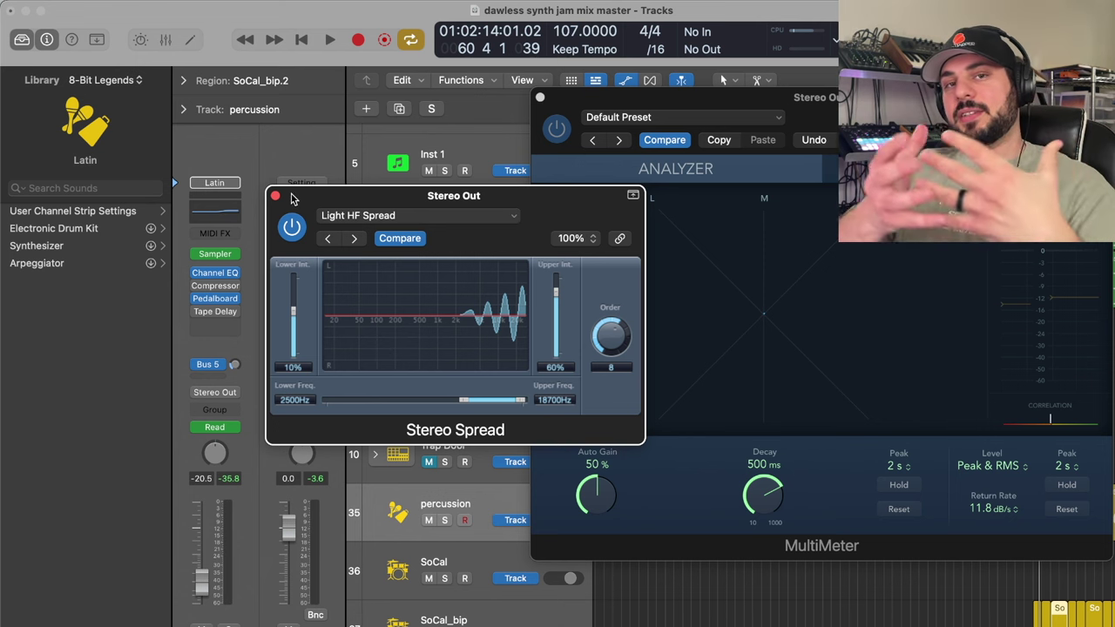
Step: Compare the mix with Stereo Spread bypassed and enabled during playback, leaving the plug-in on
{"action": "left_click", "coordinate": [292, 227]}
{"action": "key", "text": "space"}
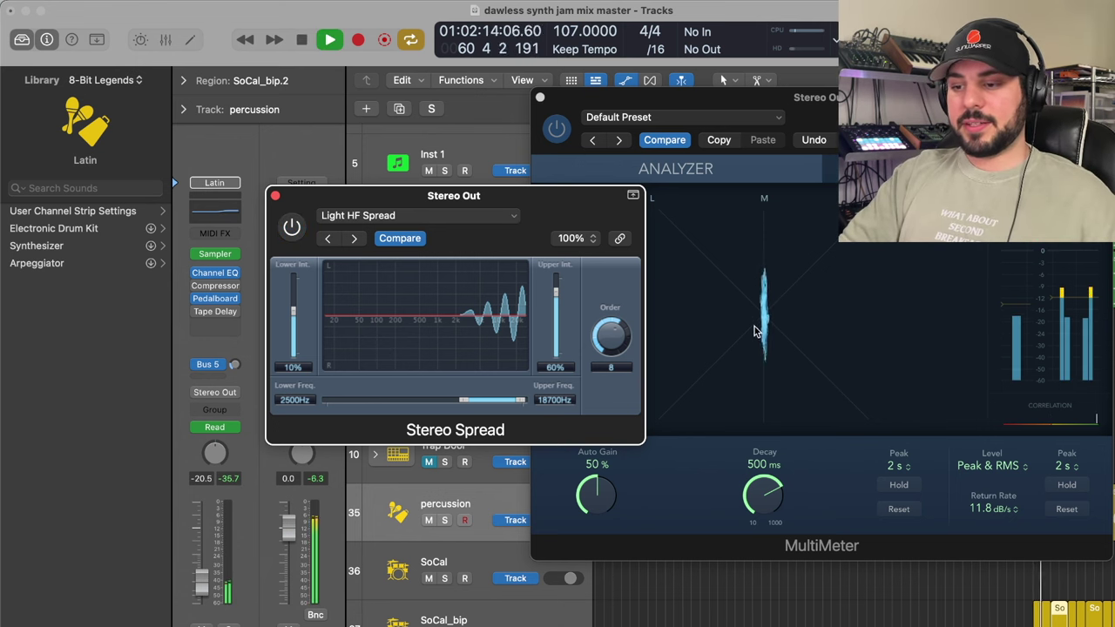
{"action": "left_click", "coordinate": [291, 227]}
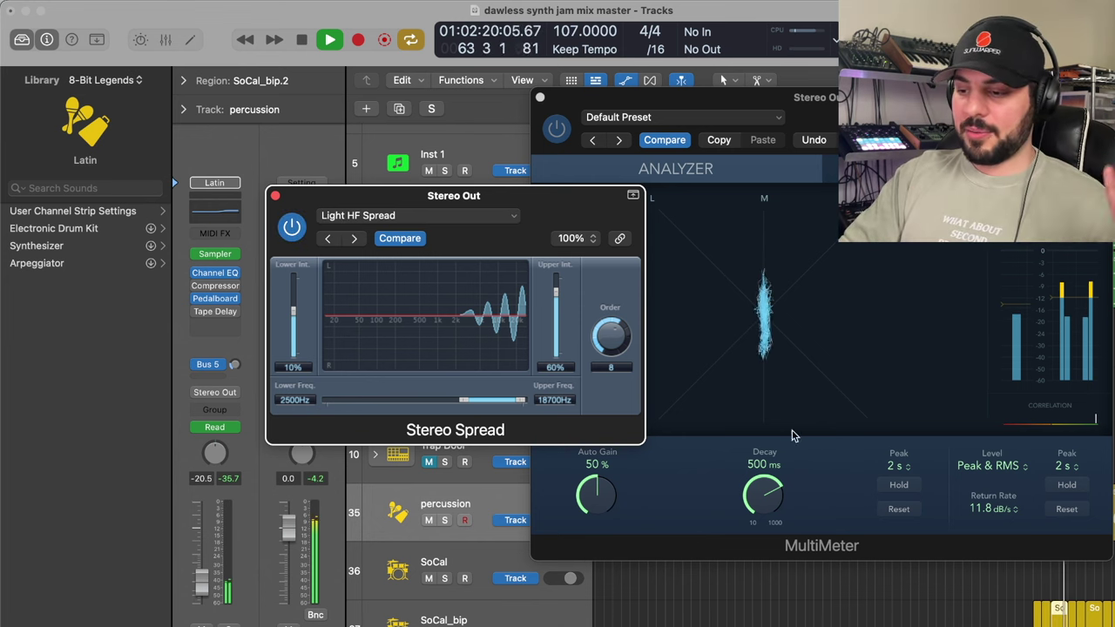
{"action": "key", "text": "space"}
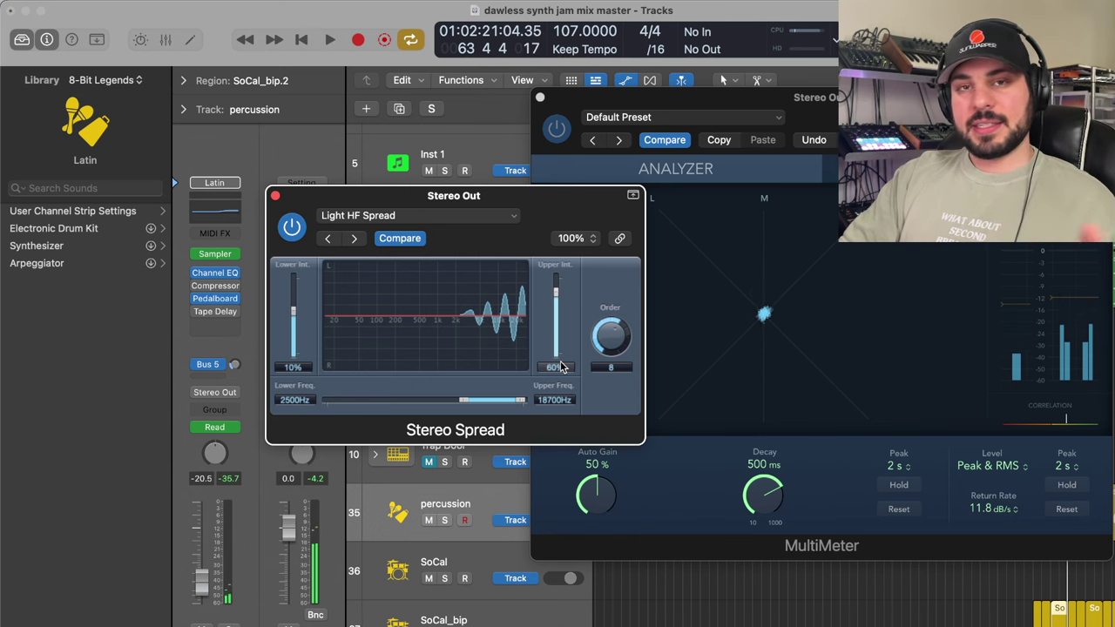
Step: Close the plug-in windows and move MultiMeter down one slot on Stereo Out to leave an empty slot after Stereo Spread
{"action": "left_click_drag", "start_coordinate": [324, 202], "coordinate": [292, 195]}
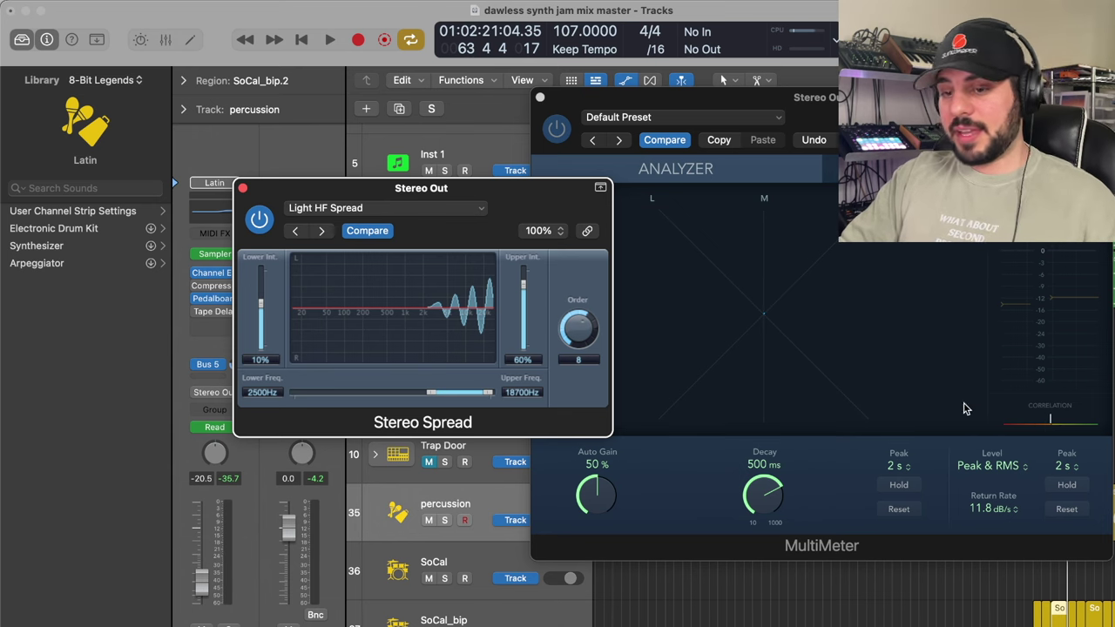
{"action": "left_click_drag", "start_coordinate": [257, 192], "coordinate": [251, 201]}
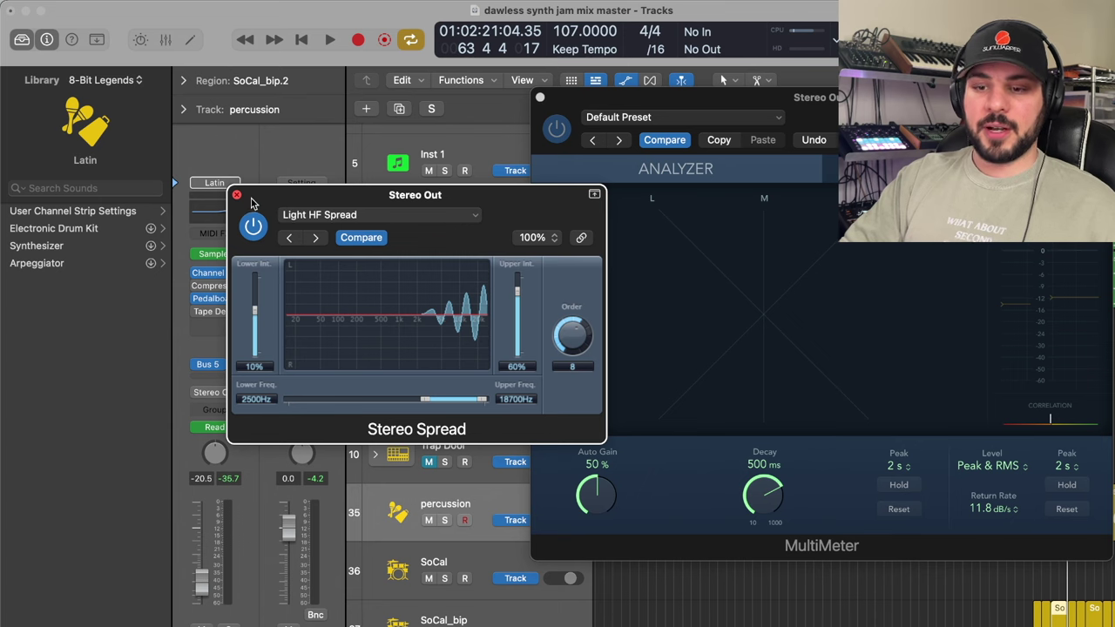
{"action": "left_click_drag", "start_coordinate": [250, 203], "coordinate": [203, 212]}
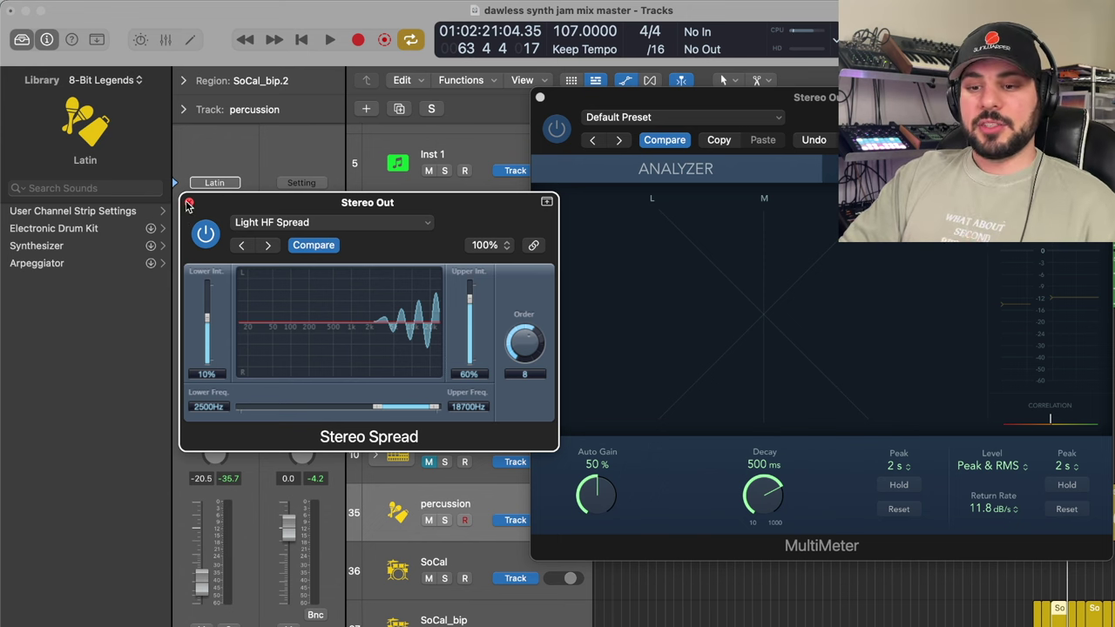
{"action": "left_click", "coordinate": [188, 203]}
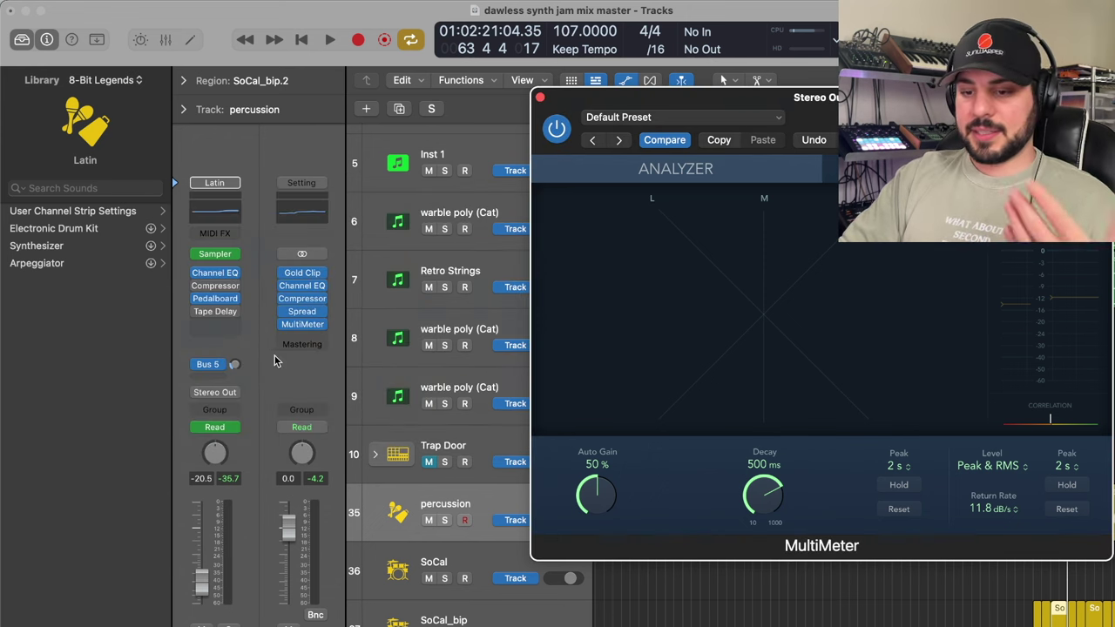
{"action": "left_click", "coordinate": [305, 325]}
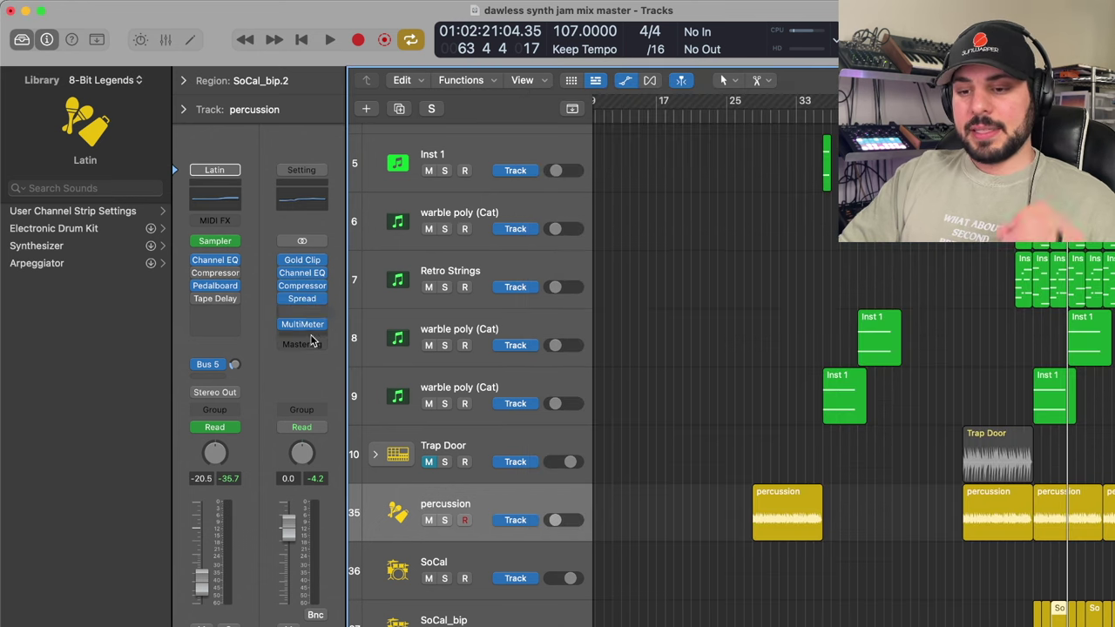
Step: Insert the Adaptive Limiter dynamics plug-in in the empty Stereo Out slot between Stereo Spread and MultiMeter
{"action": "left_click", "coordinate": [305, 315]}
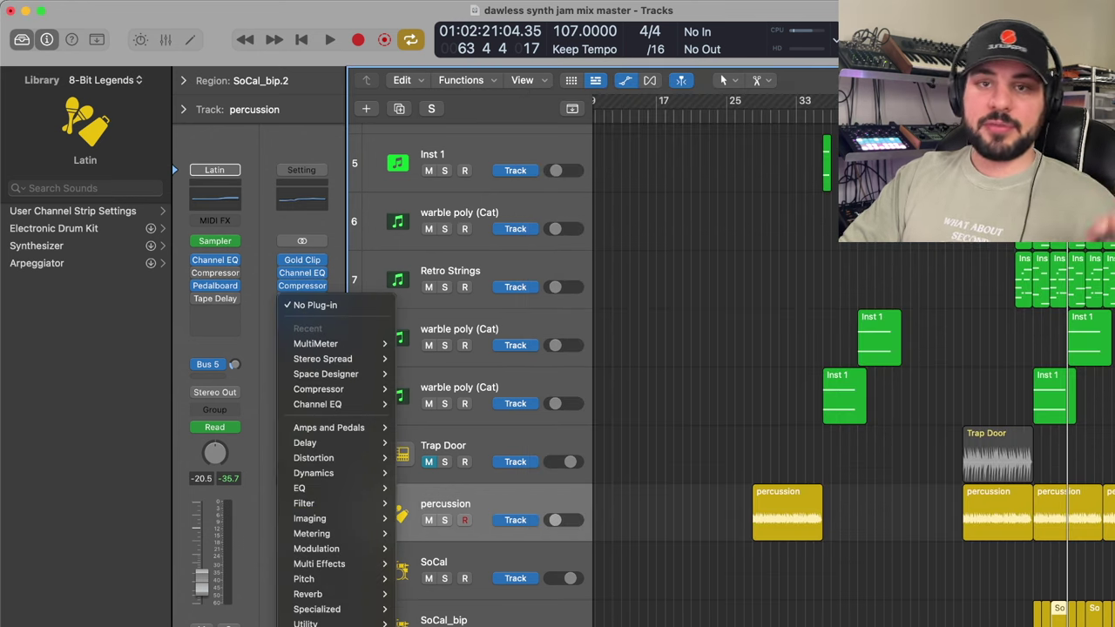
{"action": "mouse_move", "coordinate": [331, 624]}
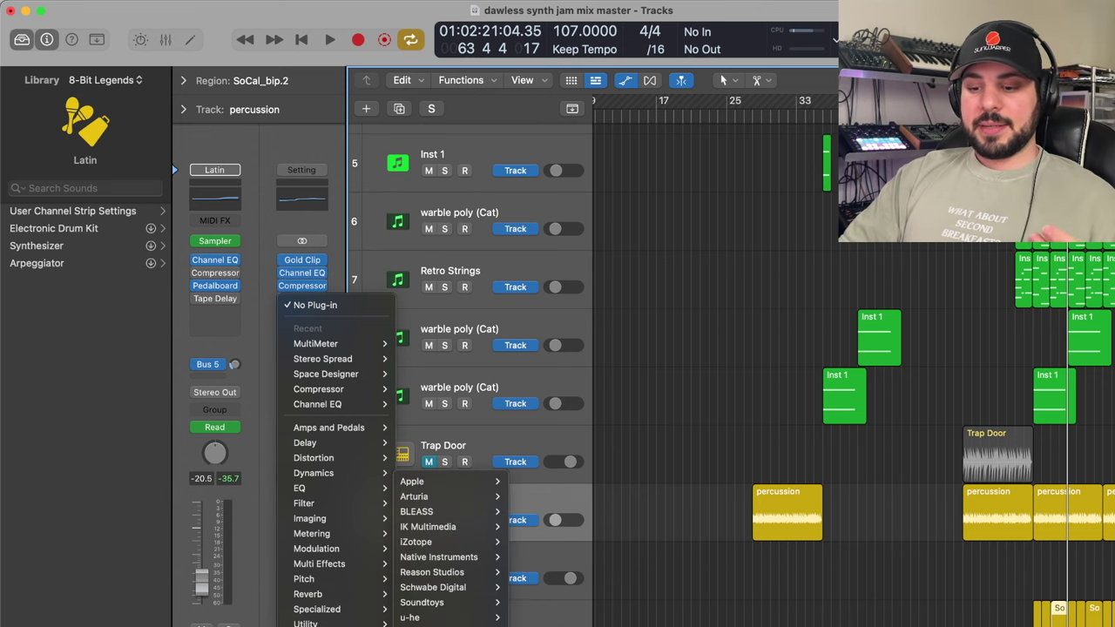
{"action": "mouse_move", "coordinate": [436, 542]}
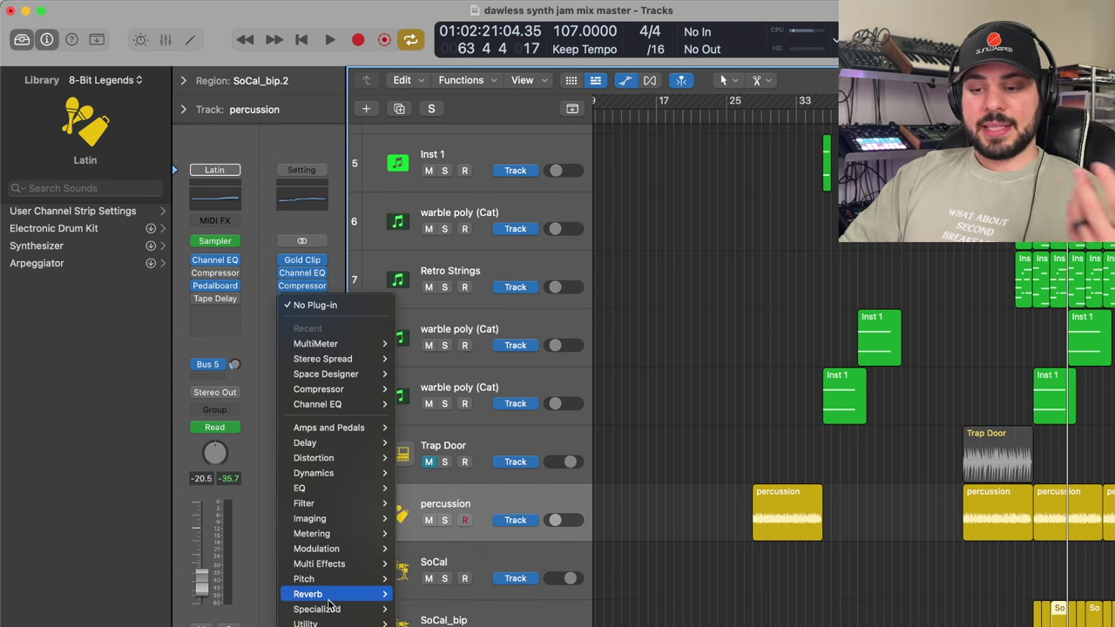
{"action": "mouse_move", "coordinate": [329, 566]}
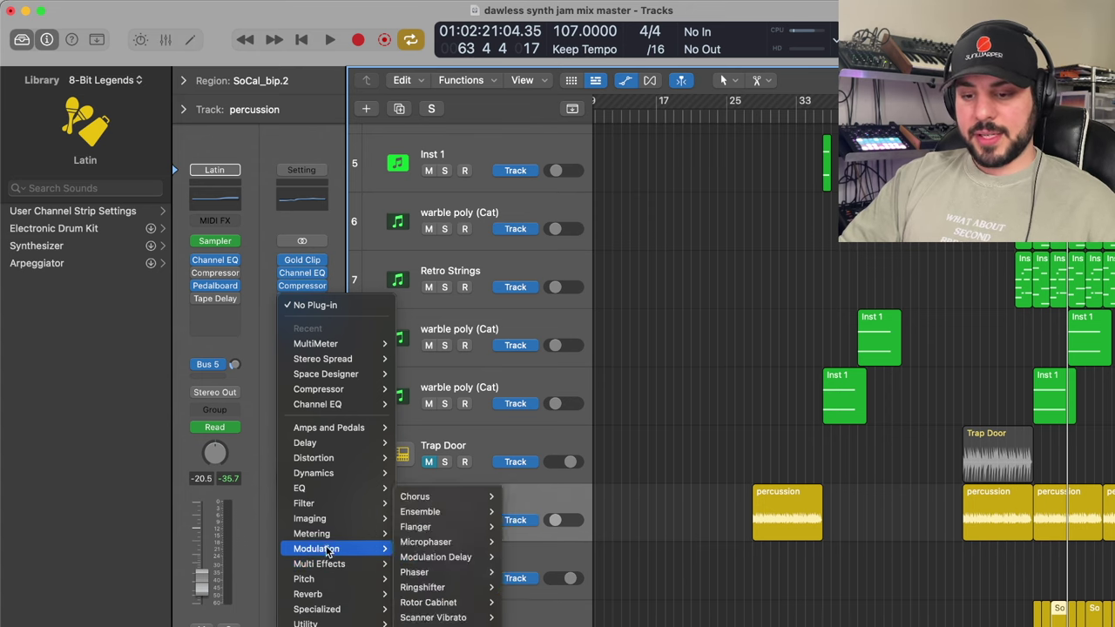
{"action": "mouse_move", "coordinate": [324, 518]}
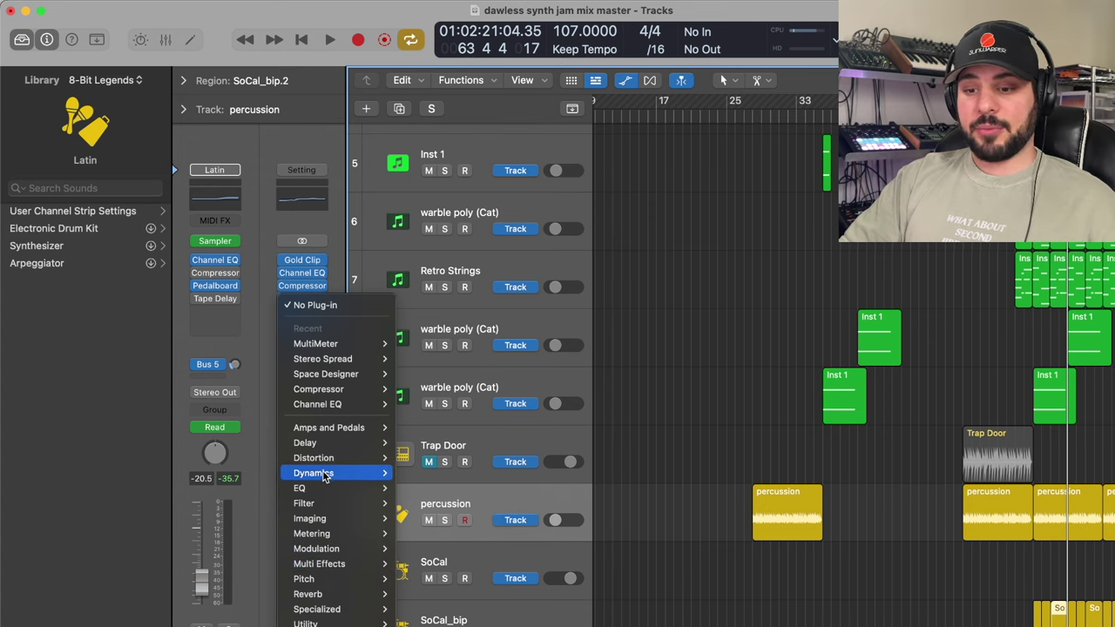
{"action": "mouse_move", "coordinate": [323, 475]}
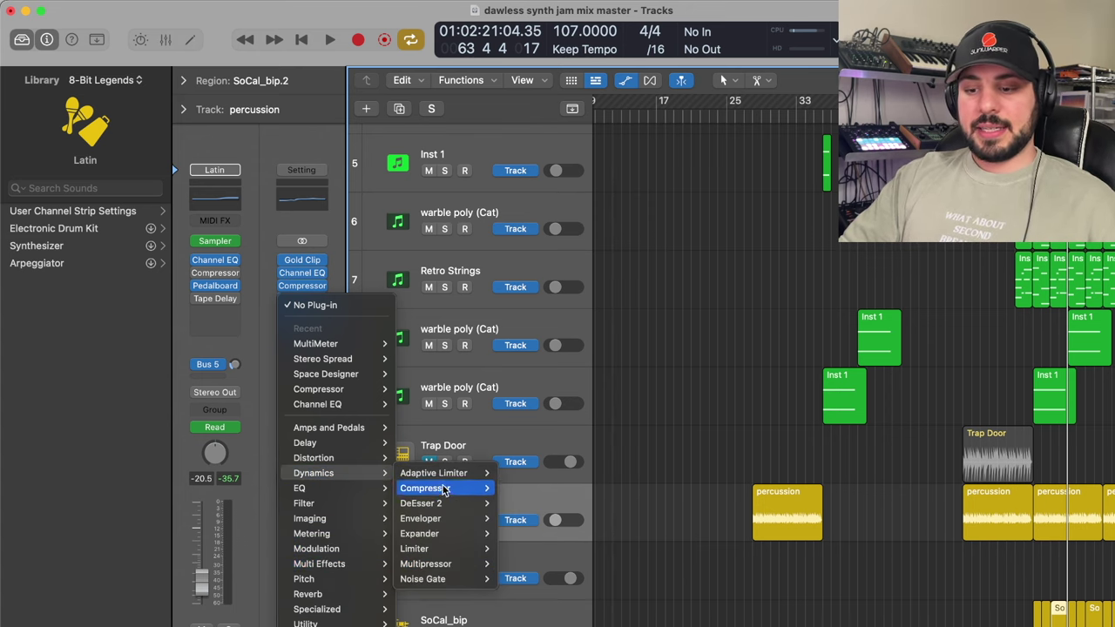
{"action": "left_click", "coordinate": [523, 474]}
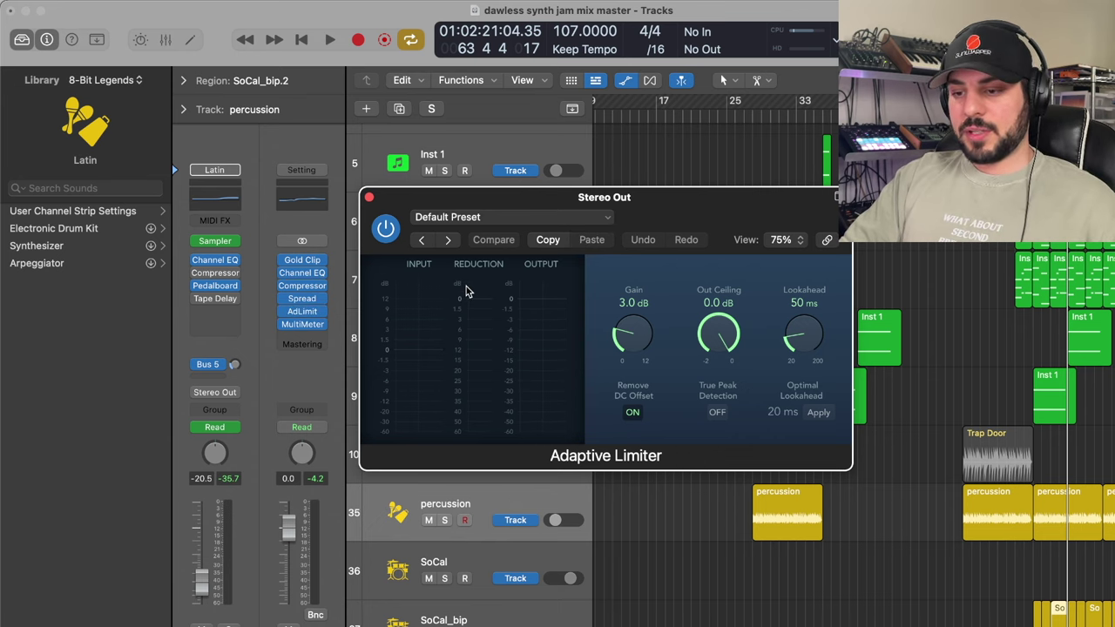
Step: Set the Adaptive Limiter's Out Ceiling to -0.5 dB
{"action": "left_click_drag", "start_coordinate": [721, 331], "coordinate": [712, 383]}
{"action": "left_click_drag", "start_coordinate": [734, 329], "coordinate": [734, 189]}
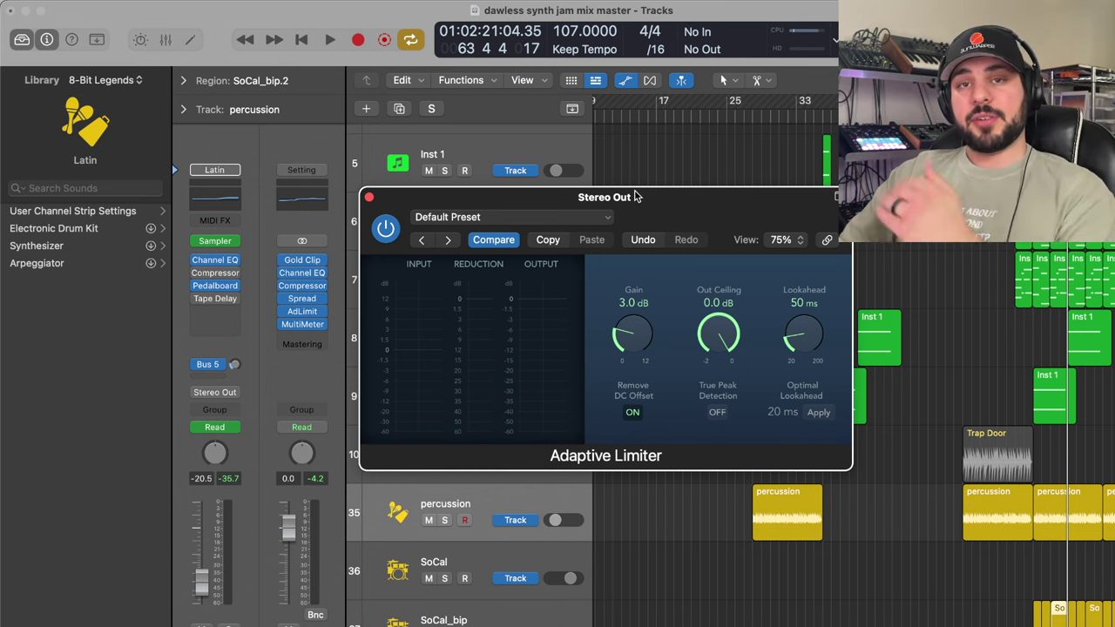
{"action": "left_click_drag", "start_coordinate": [737, 335], "coordinate": [713, 419]}
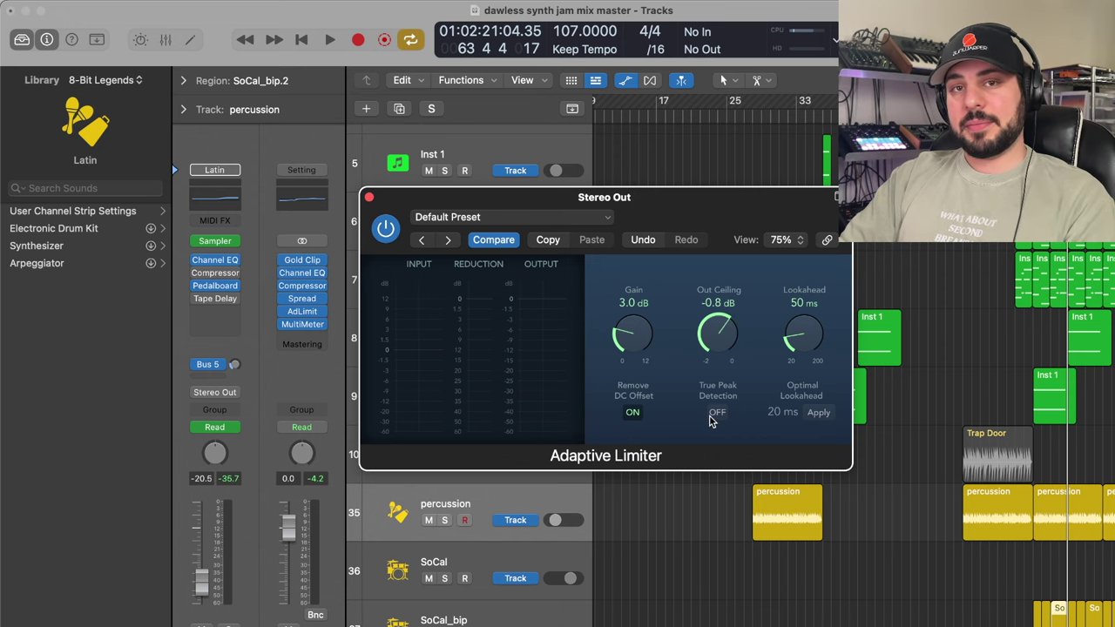
{"action": "left_click_drag", "start_coordinate": [713, 346], "coordinate": [717, 299]}
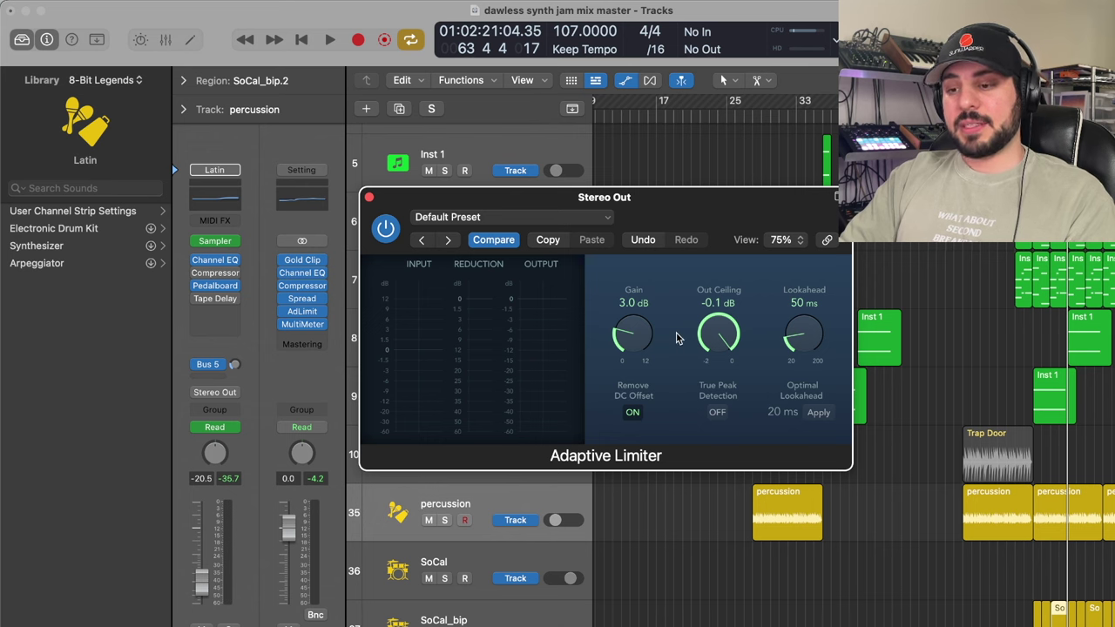
{"action": "left_click_drag", "start_coordinate": [718, 345], "coordinate": [717, 411]}
{"action": "left_click_drag", "start_coordinate": [721, 450], "coordinate": [719, 446]}
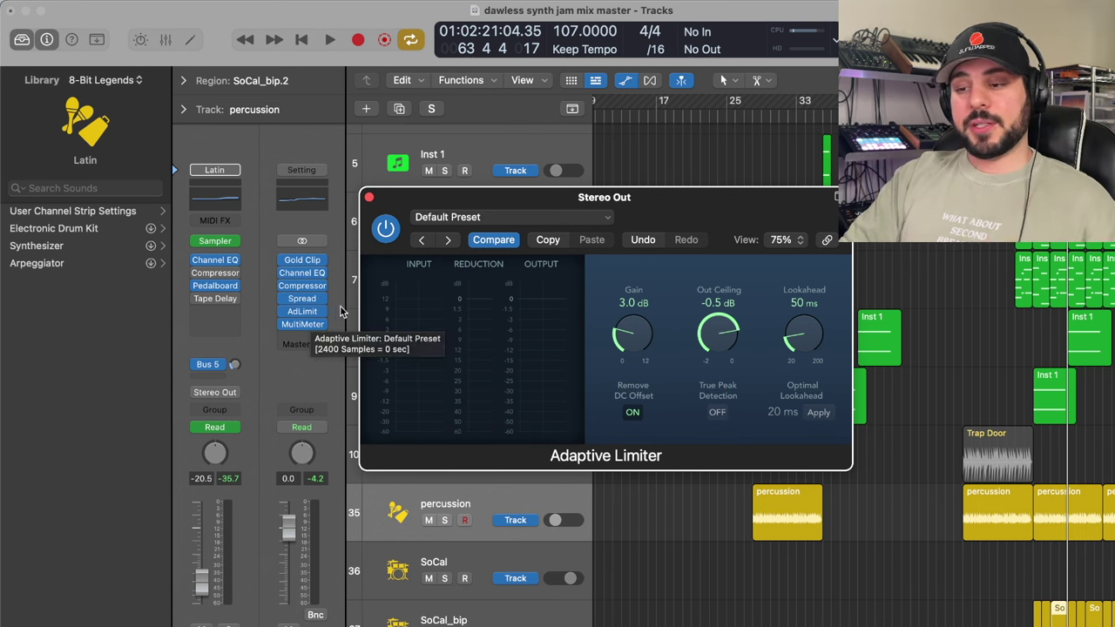
Step: Open the MultiMeter and compare its LUFS levels with the Adaptive Limiter bypassed and enabled during playback
{"action": "left_click", "coordinate": [304, 328]}
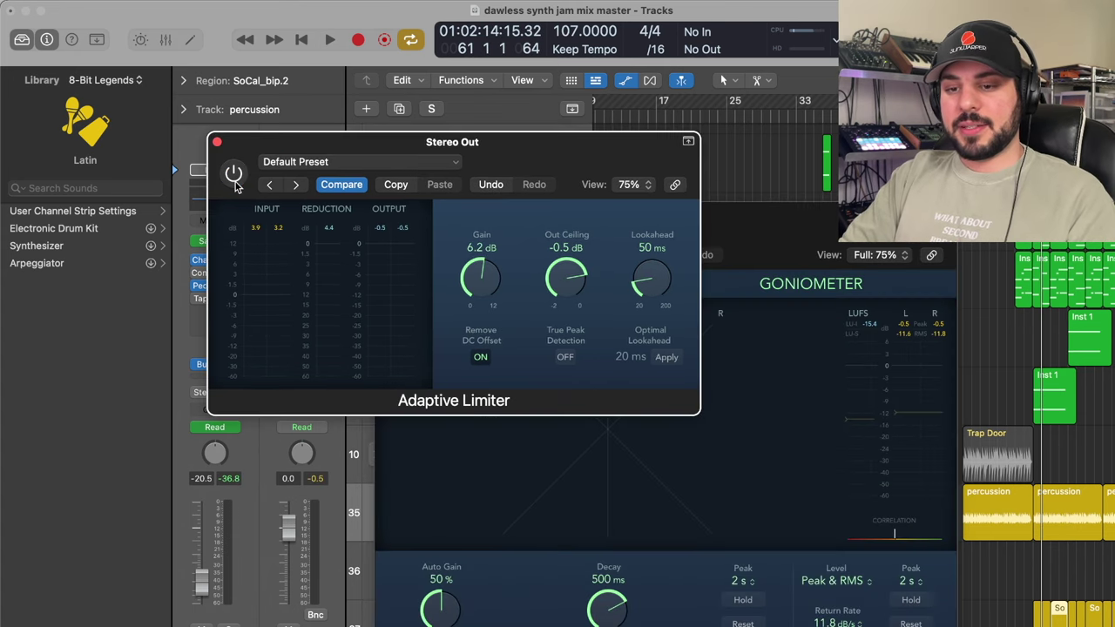
{"action": "left_click", "coordinate": [233, 176]}
{"action": "key", "text": "space"}
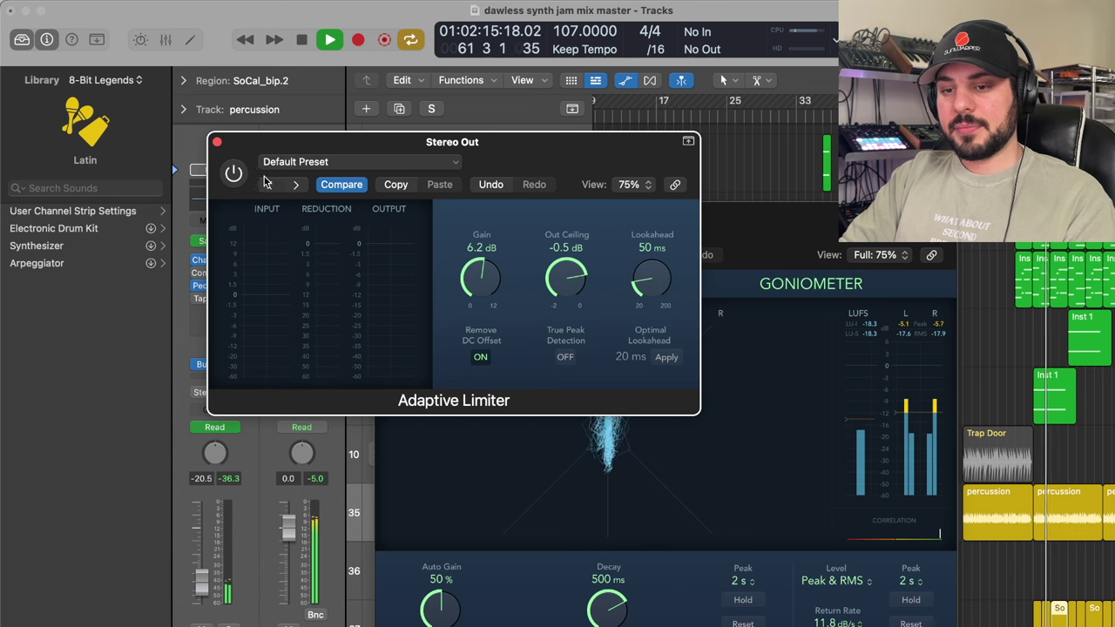
{"action": "left_click", "coordinate": [234, 173]}
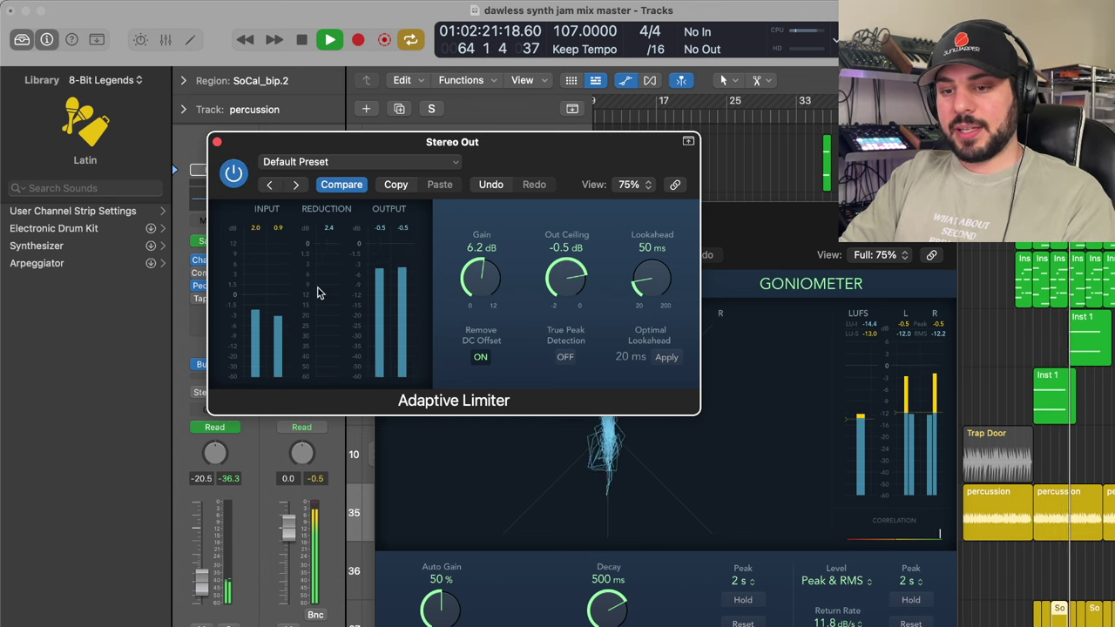
{"action": "left_click", "coordinate": [871, 321]}
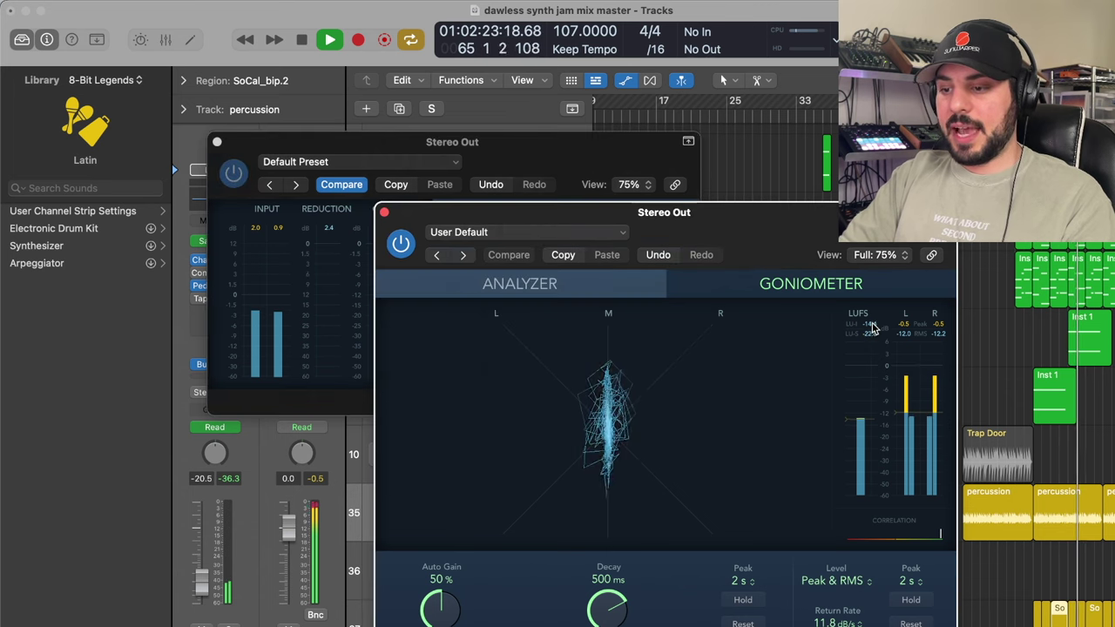
{"action": "left_click", "coordinate": [575, 193]}
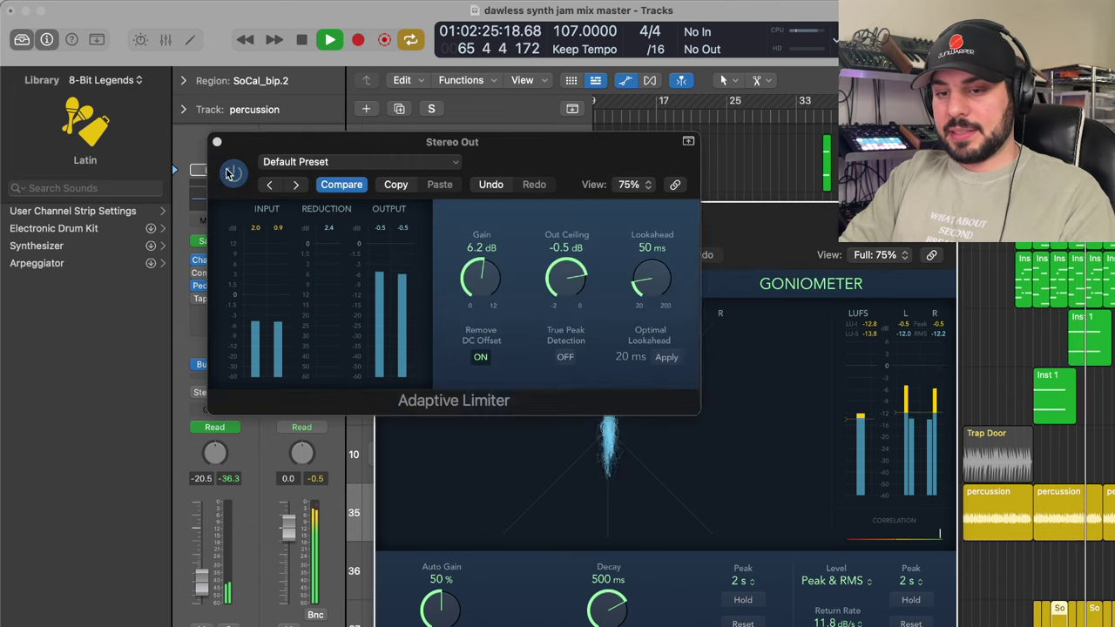
{"action": "left_click", "coordinate": [869, 328]}
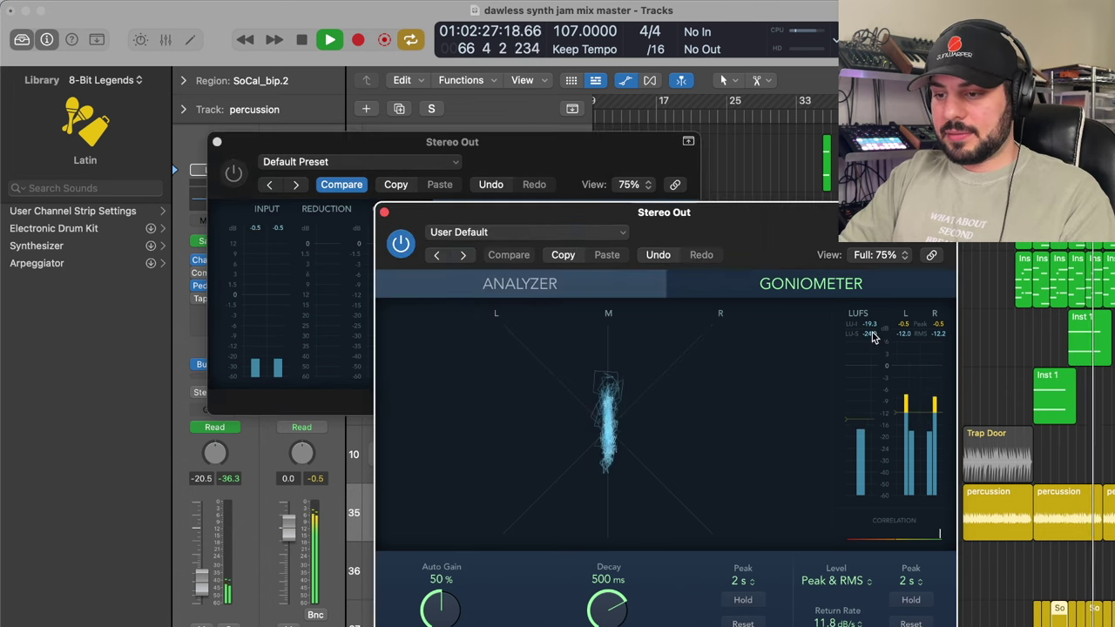
{"action": "left_click", "coordinate": [610, 193]}
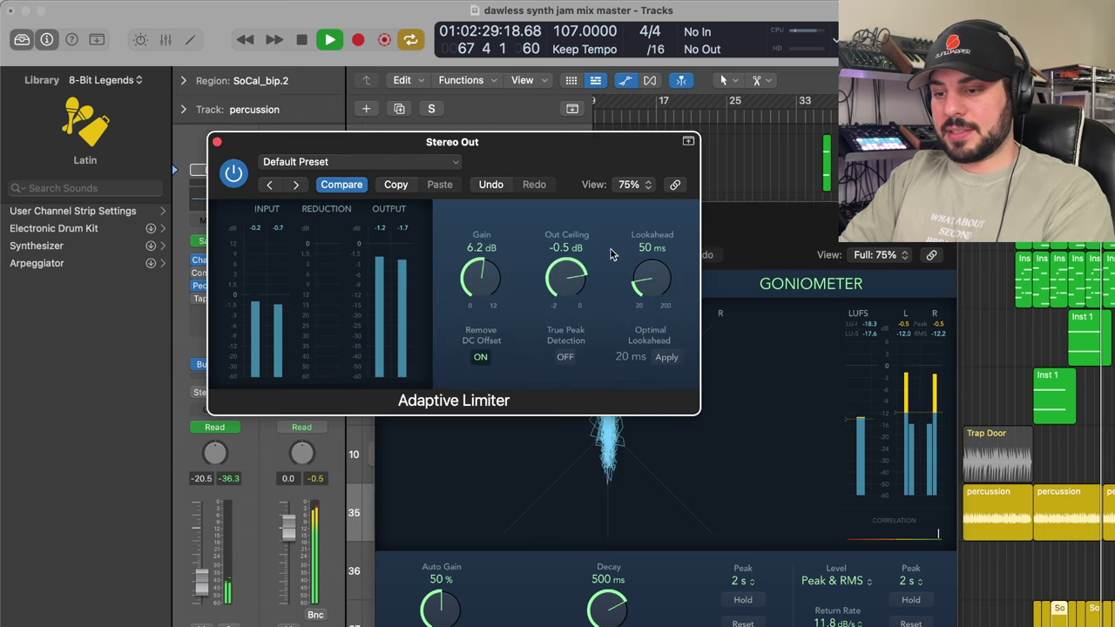
{"action": "left_click", "coordinate": [732, 248]}
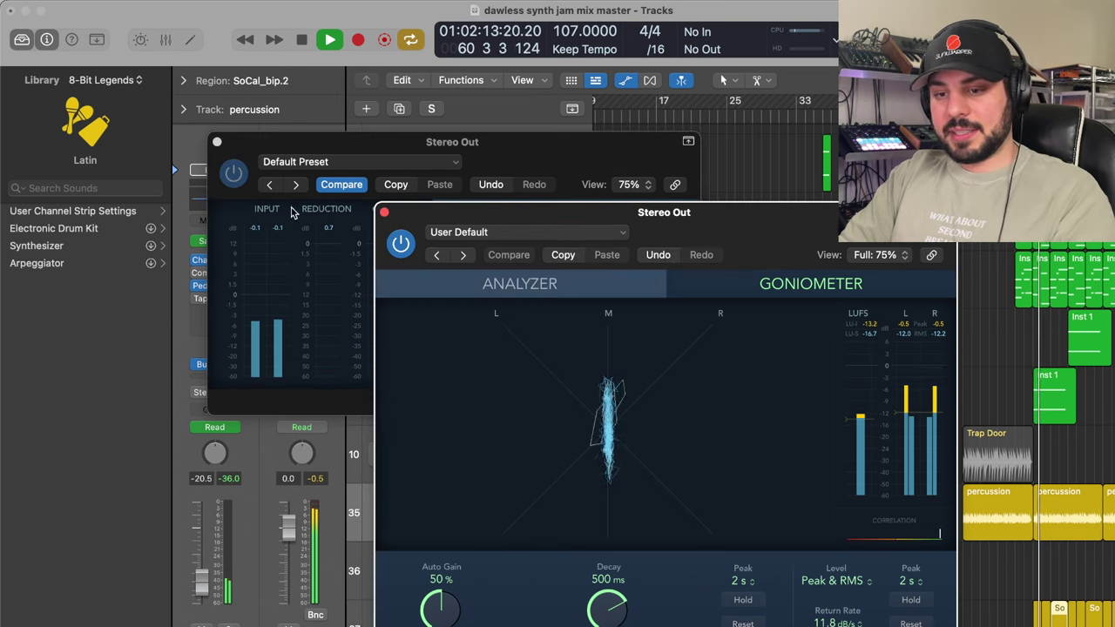
Step: Raise the Adaptive Limiter's gain to 8.0 dB during playback, check the level in the MultiMeter and stop playback
{"action": "left_click", "coordinate": [308, 142]}
{"action": "left_click_drag", "start_coordinate": [479, 277], "coordinate": [475, 262]}
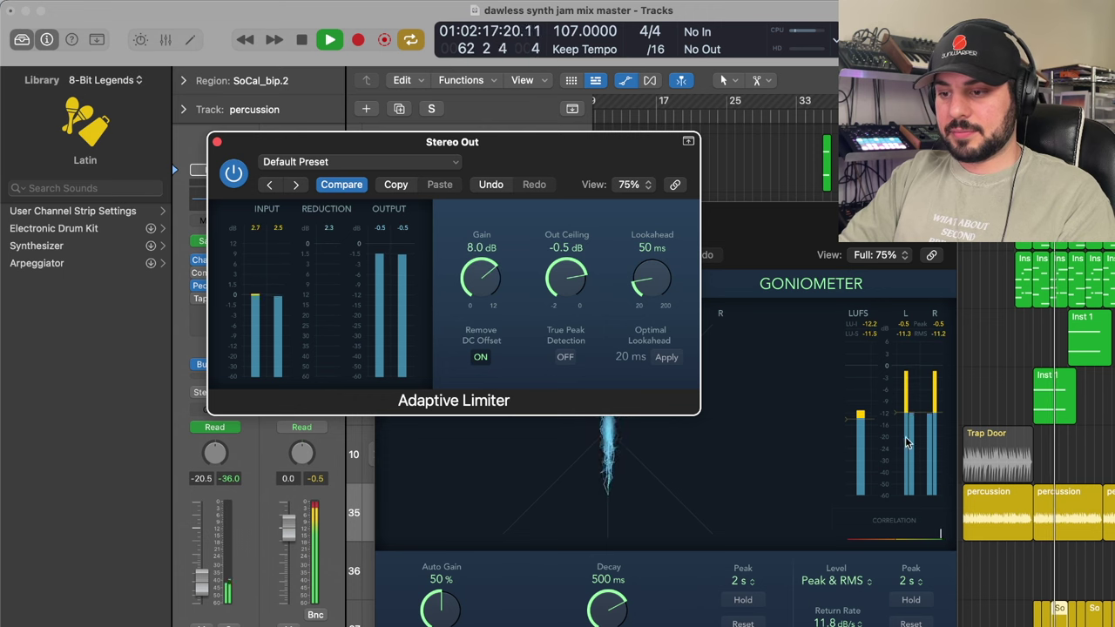
{"action": "left_click", "coordinate": [716, 322]}
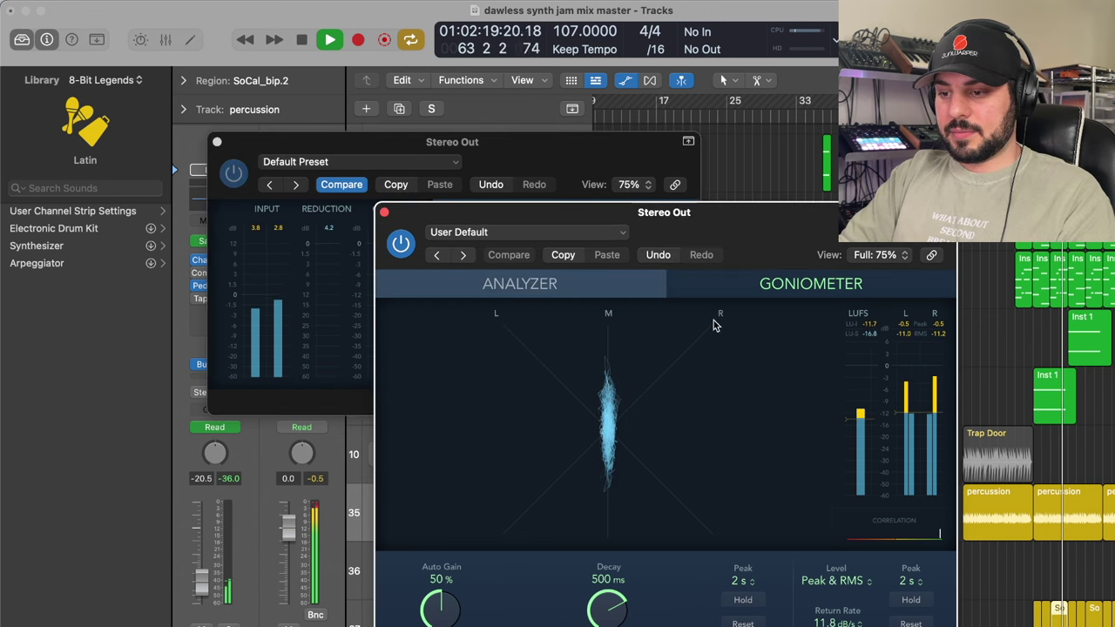
{"action": "key", "text": "space"}
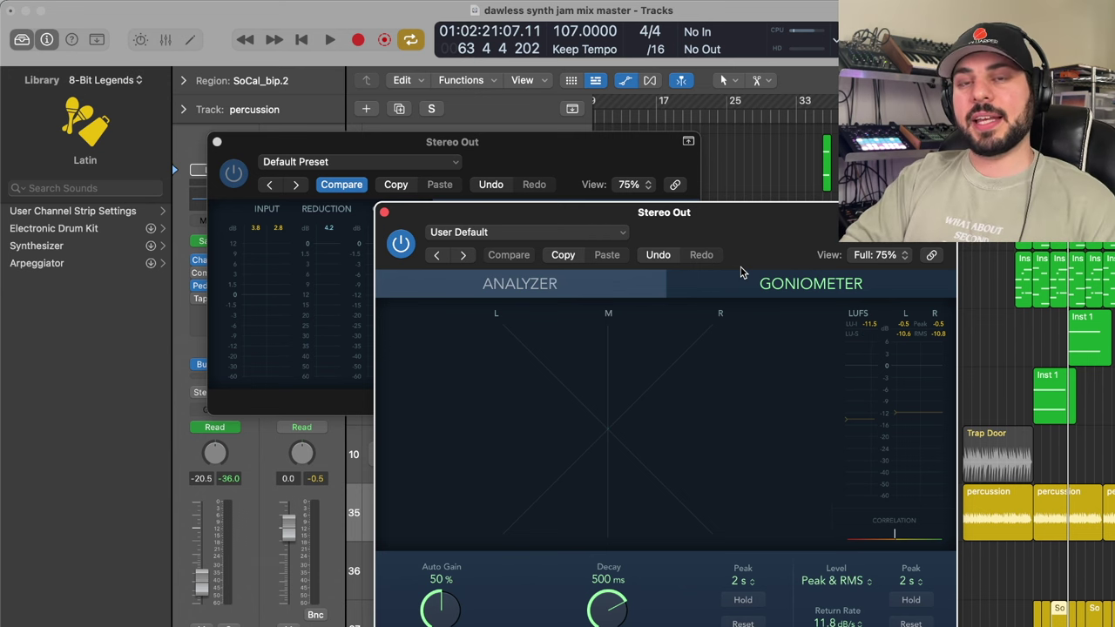
Step: Rearrange the MultiMeter and Adaptive Limiter windows so the limiter's controls and the level meters both show, and start playback
{"action": "left_click_drag", "start_coordinate": [414, 216], "coordinate": [395, 129]}
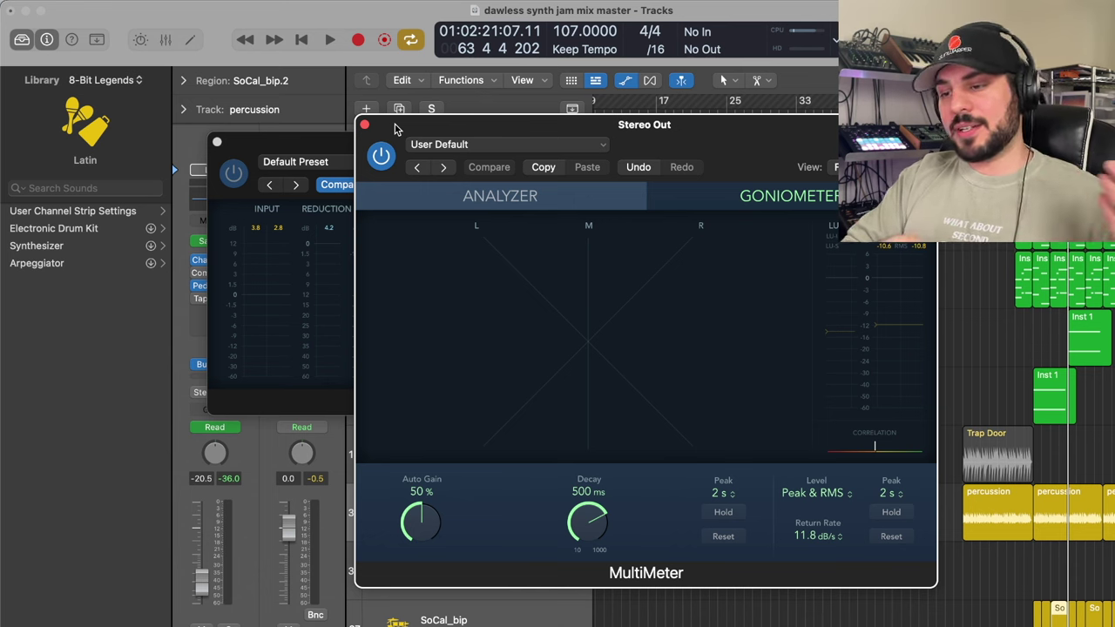
{"action": "left_click_drag", "start_coordinate": [273, 148], "coordinate": [147, 189]}
{"action": "left_click_drag", "start_coordinate": [378, 187], "coordinate": [373, 204]}
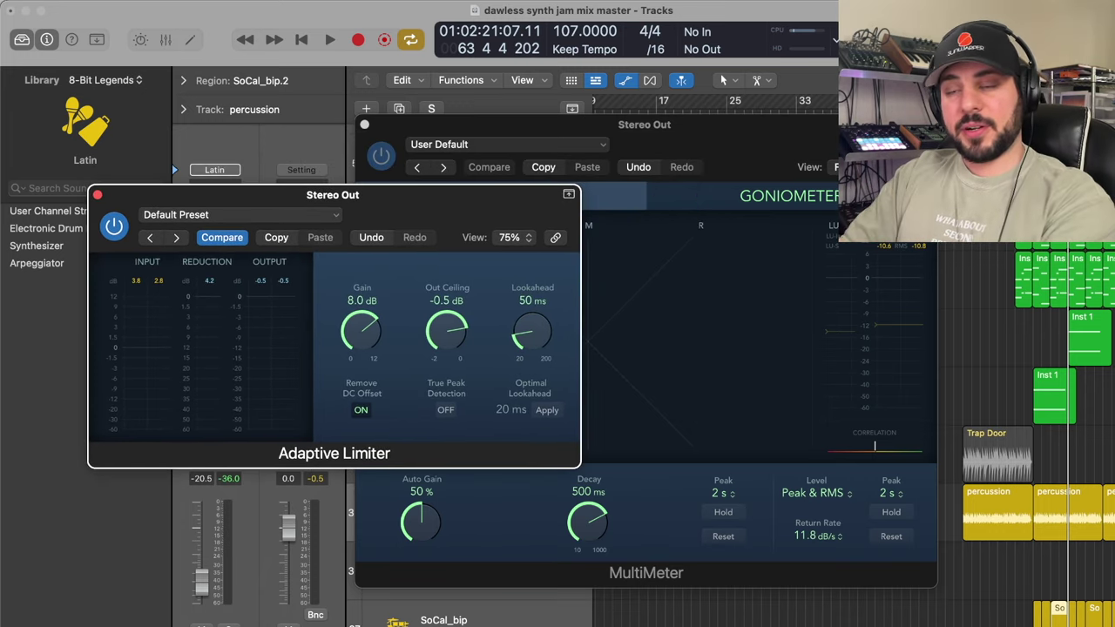
{"action": "left_click", "coordinate": [709, 142]}
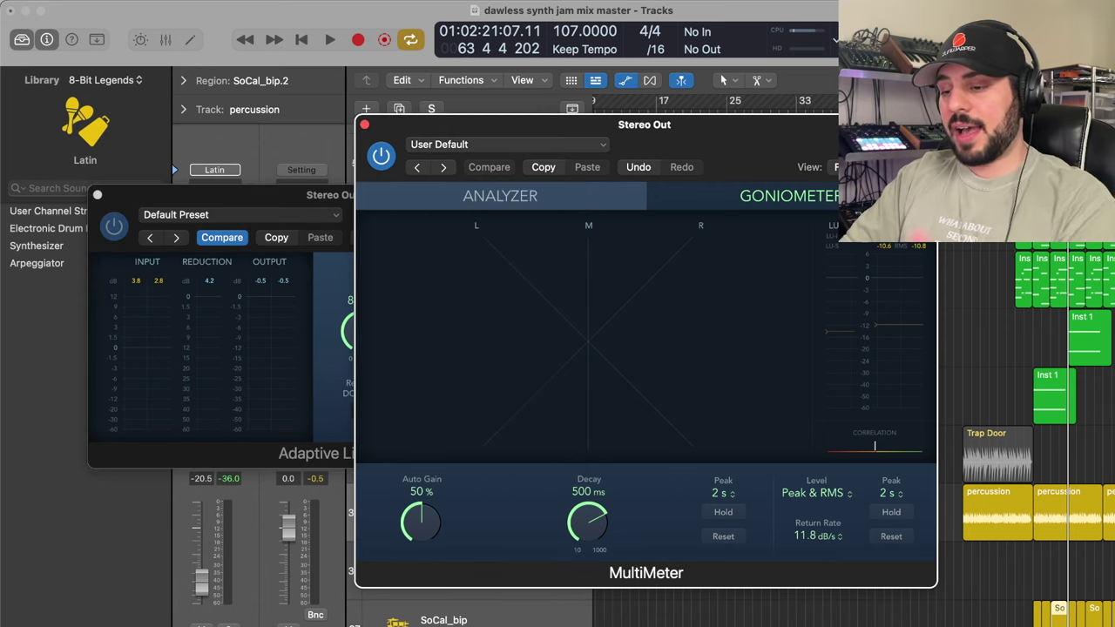
{"action": "left_click", "coordinate": [331, 319]}
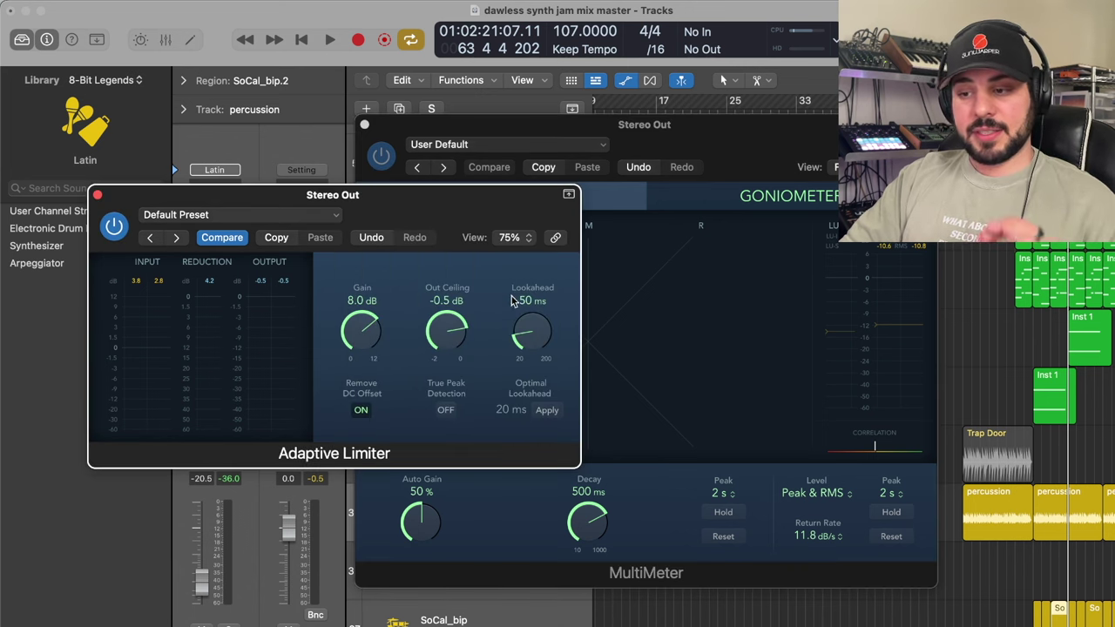
{"action": "key", "text": "space"}
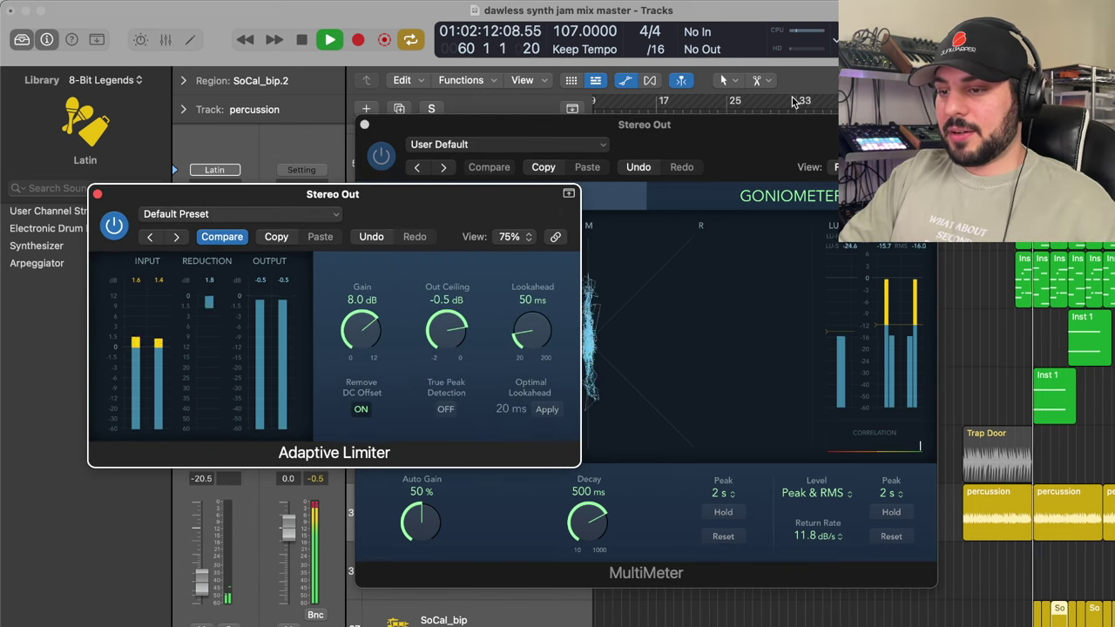
Step: Move playback to about bar 37 and place the MultiMeter window lower over the tracks to watch its LUFS levels
{"action": "left_click", "coordinate": [832, 109]}
{"action": "left_click_drag", "start_coordinate": [832, 108], "coordinate": [825, 156]}
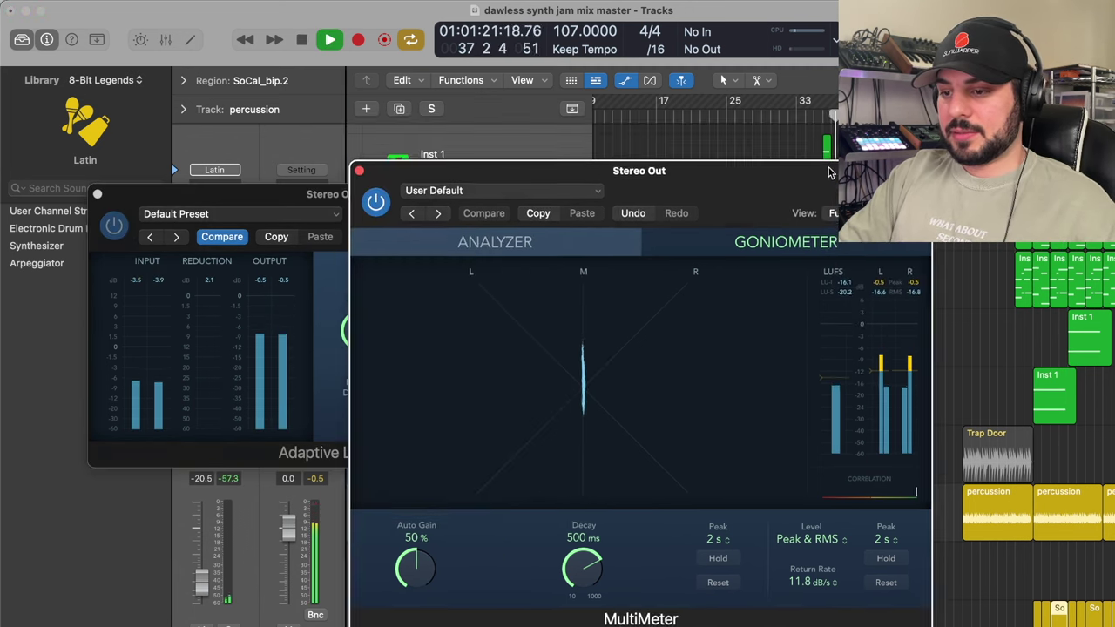
{"action": "left_click_drag", "start_coordinate": [726, 177], "coordinate": [730, 251]}
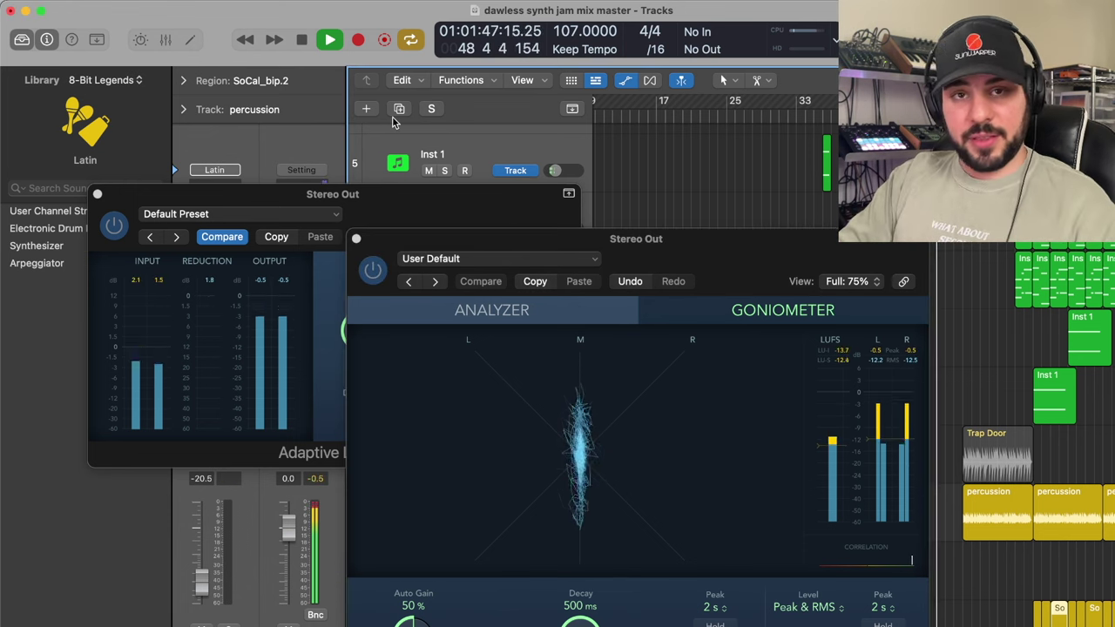
Step: Stop playback and close the MultiMeter and Adaptive Limiter windows
{"action": "left_click", "coordinate": [356, 238]}
{"action": "key", "text": "space"}
{"action": "left_click_drag", "start_coordinate": [356, 236], "coordinate": [443, 152]}
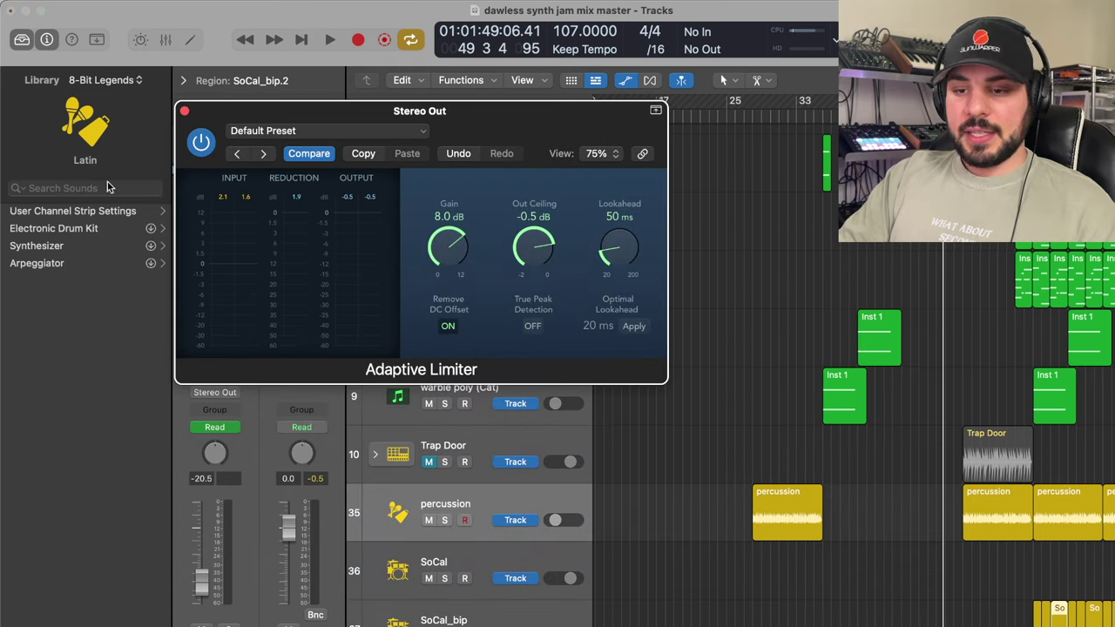
{"action": "left_click", "coordinate": [184, 112]}
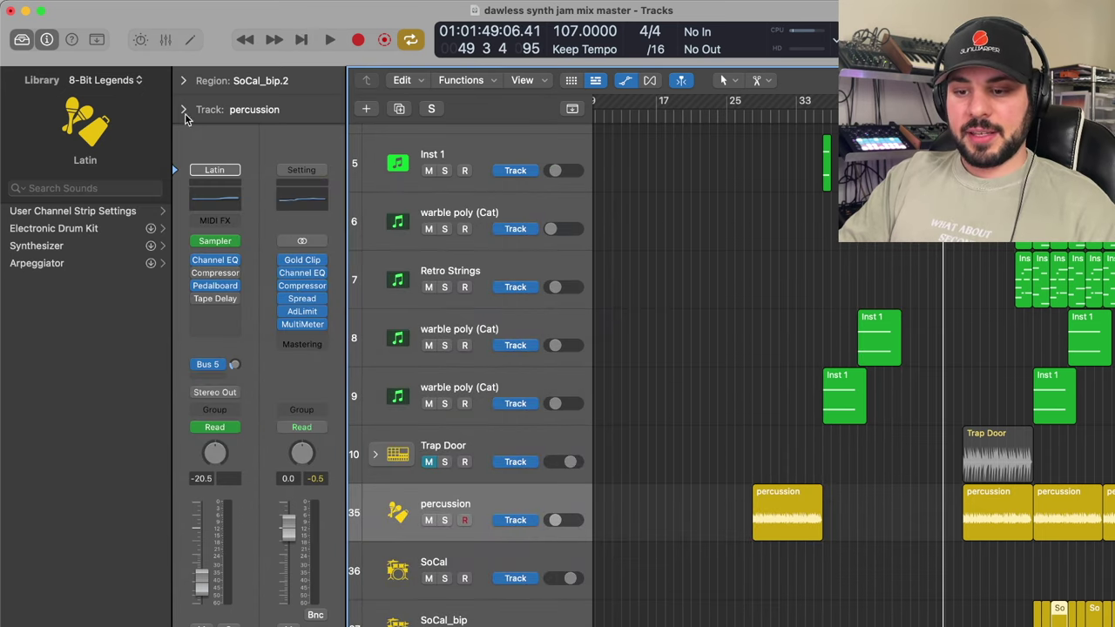
Step: Bypass all plug-ins on the stereo output, start playback, and re-enable only the MultiMeter with its window open beside the channel strip
{"action": "left_click", "coordinate": [282, 260]}
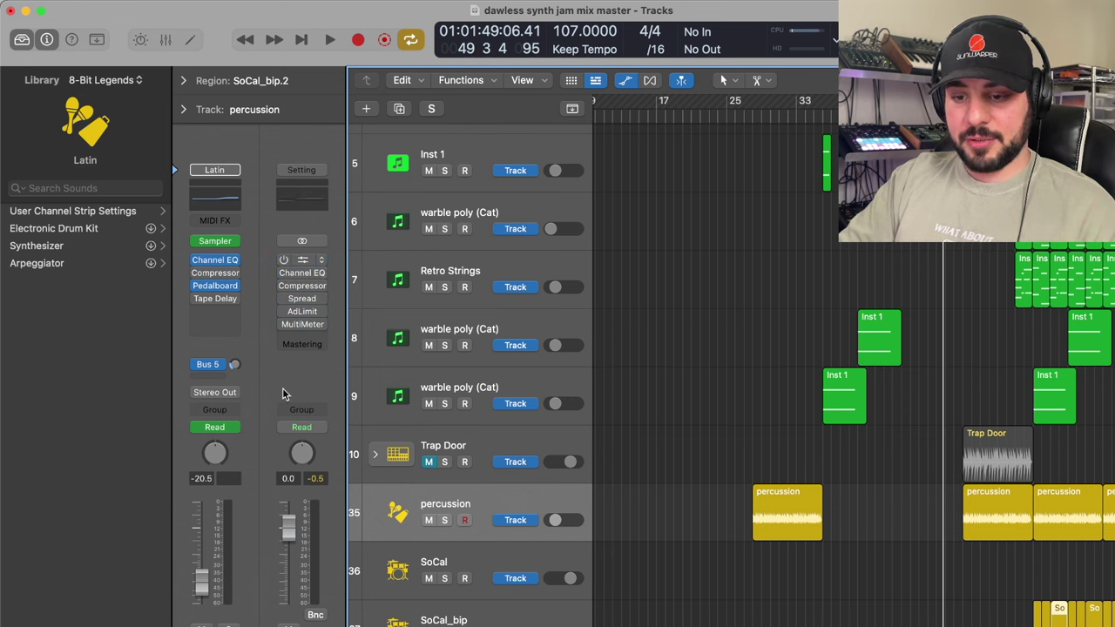
{"action": "key", "text": "space"}
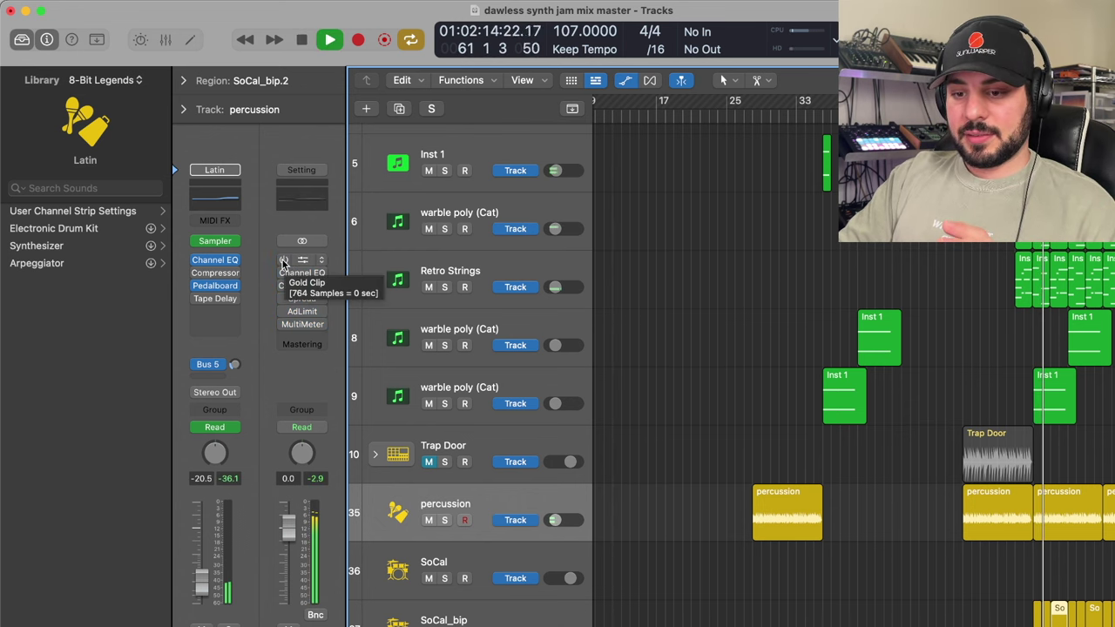
{"action": "left_click", "coordinate": [287, 325]}
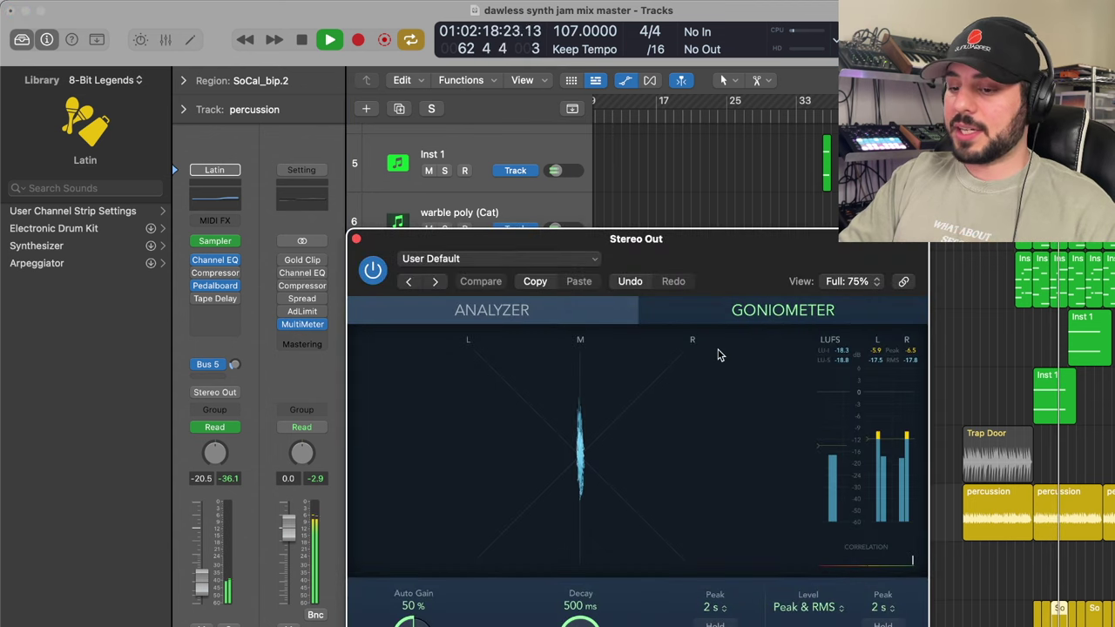
{"action": "left_click_drag", "start_coordinate": [665, 239], "coordinate": [755, 170]}
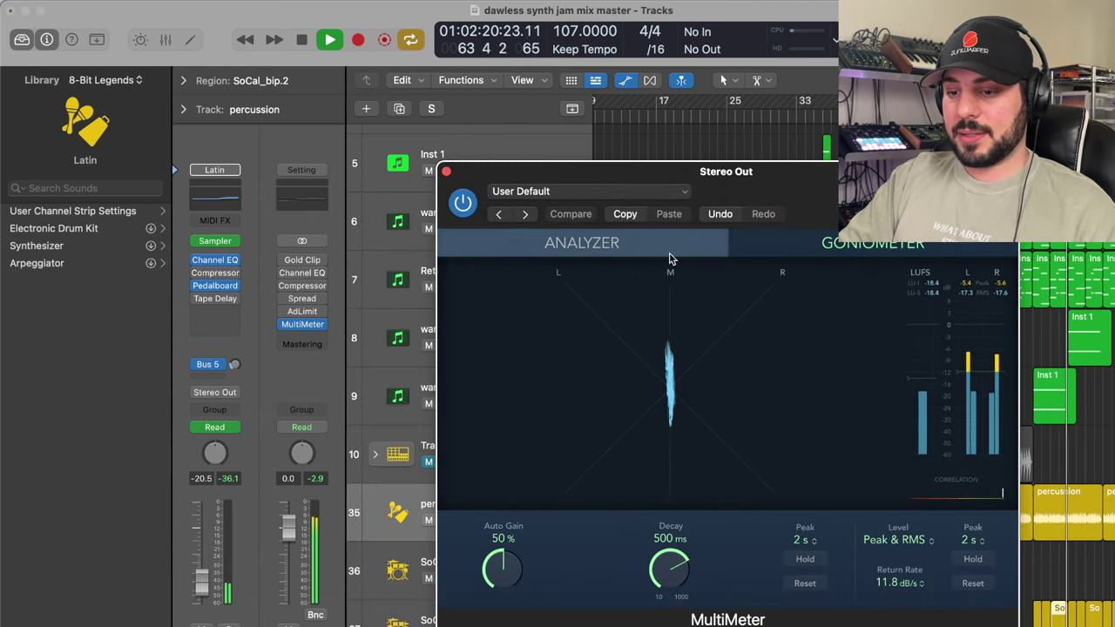
Step: Re-enable Gold Clip, Channel EQ and Compressor in turn on the stereo output during playback to compare each one's effect on the levels
{"action": "mouse_move", "coordinate": [284, 262]}
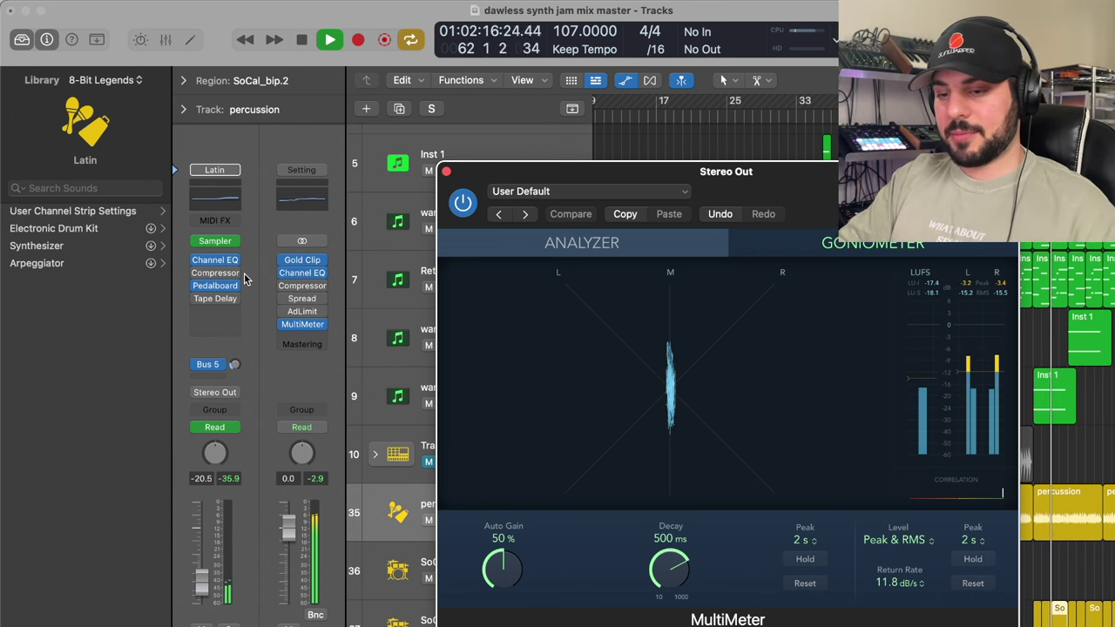
{"action": "left_click", "coordinate": [288, 292]}
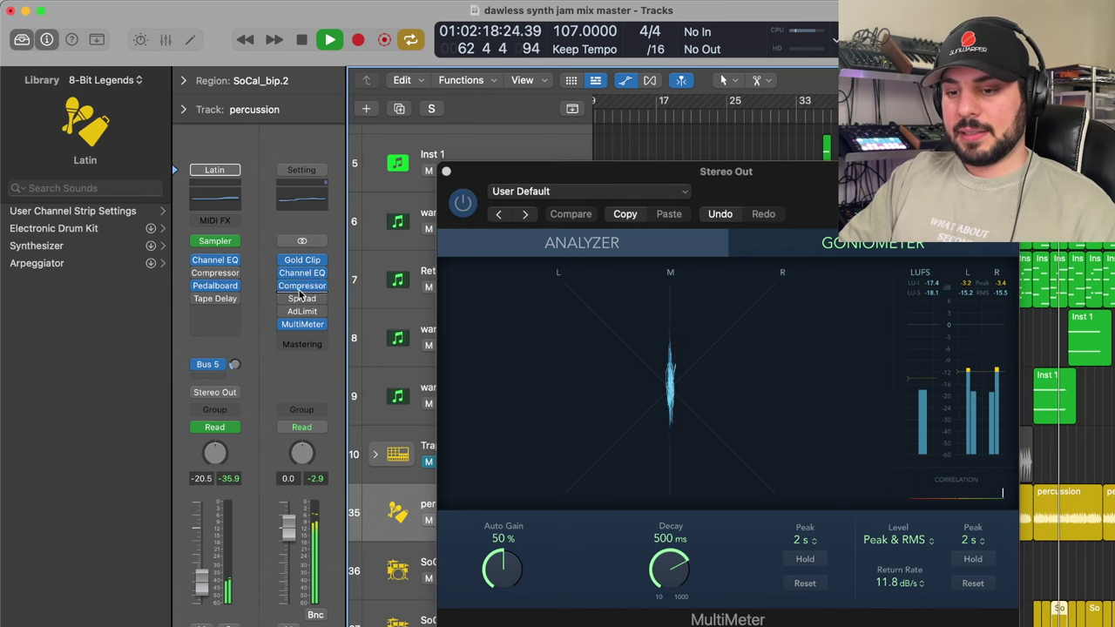